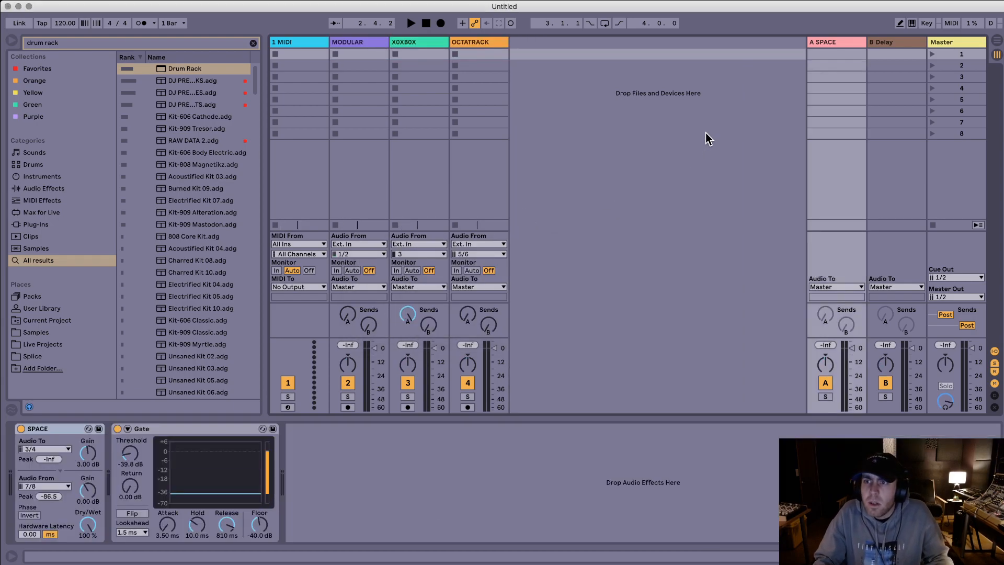
Step: Delete the MODULAR, X0XB0X and OCTATRACK tracks from the set, keeping only the MIDI track and the returns
click(306, 42)
shift+click(378, 44)
shift+click(470, 41)
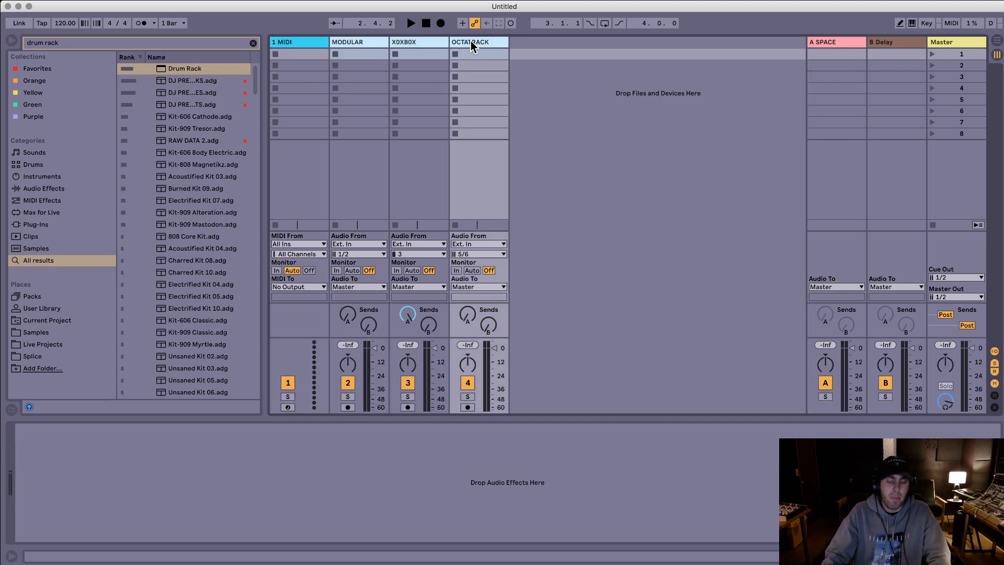
key(Delete)
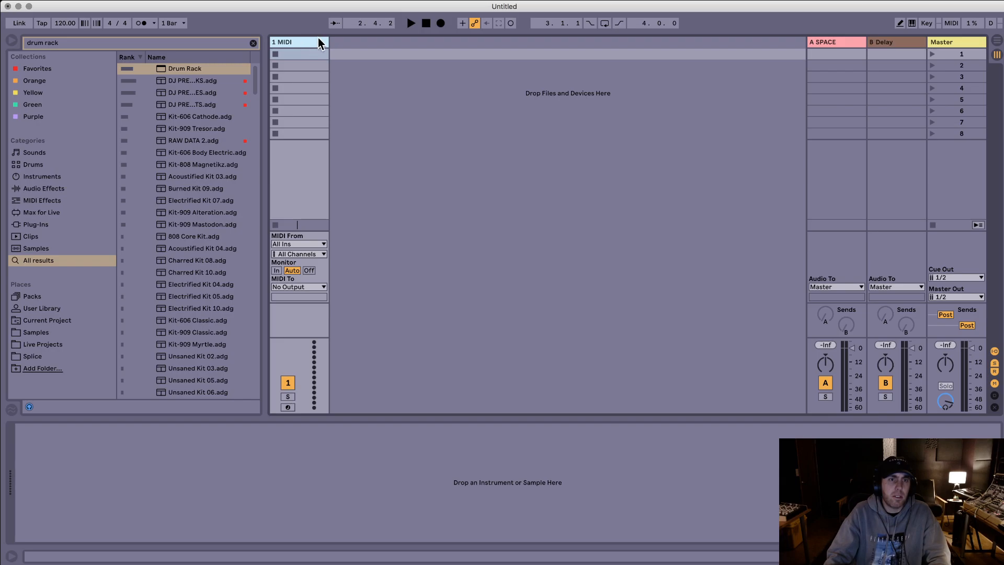
Step: Switch to the Arrangement View, search for "hip hop sub" and load the Hip-Hop Sub Bass preset onto the MIDI track
key(Tab)
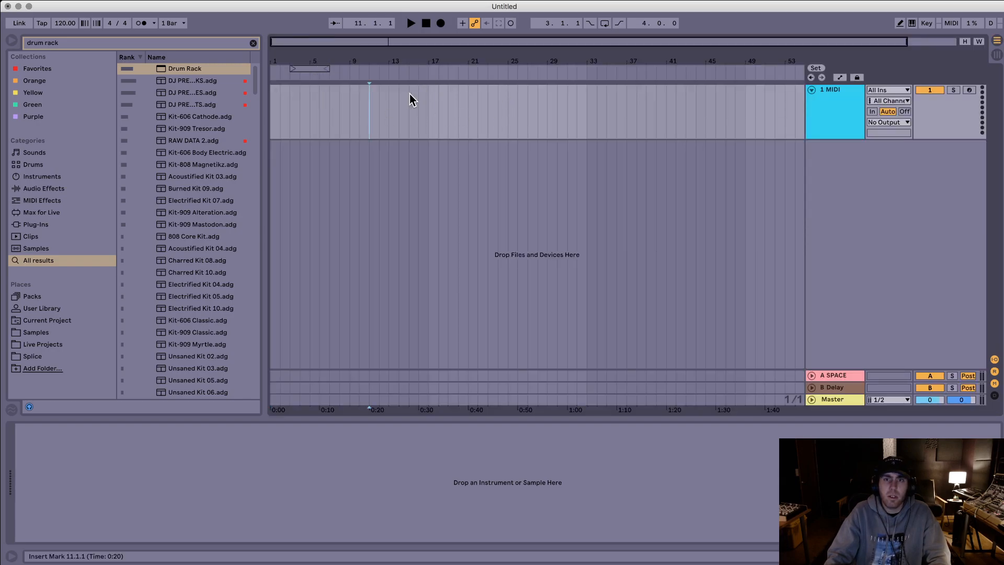
drag(273, 58, 112, 87)
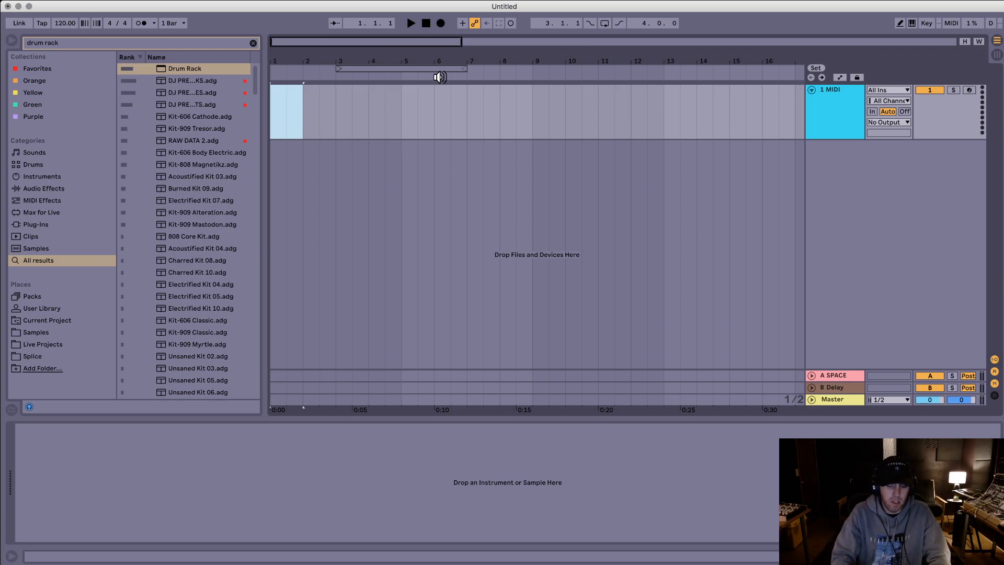
key(super+f)
text(hip)
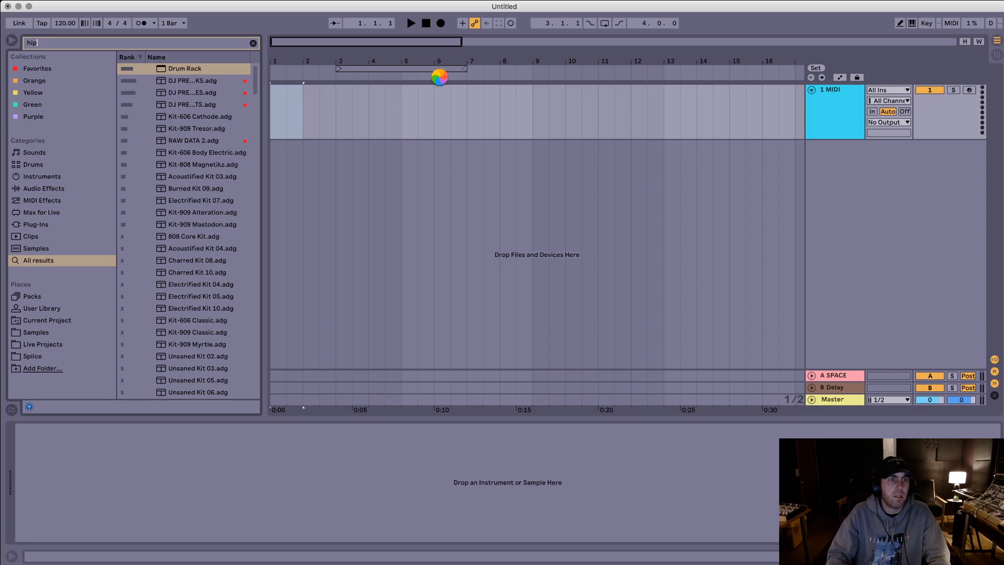
text( hop sub)
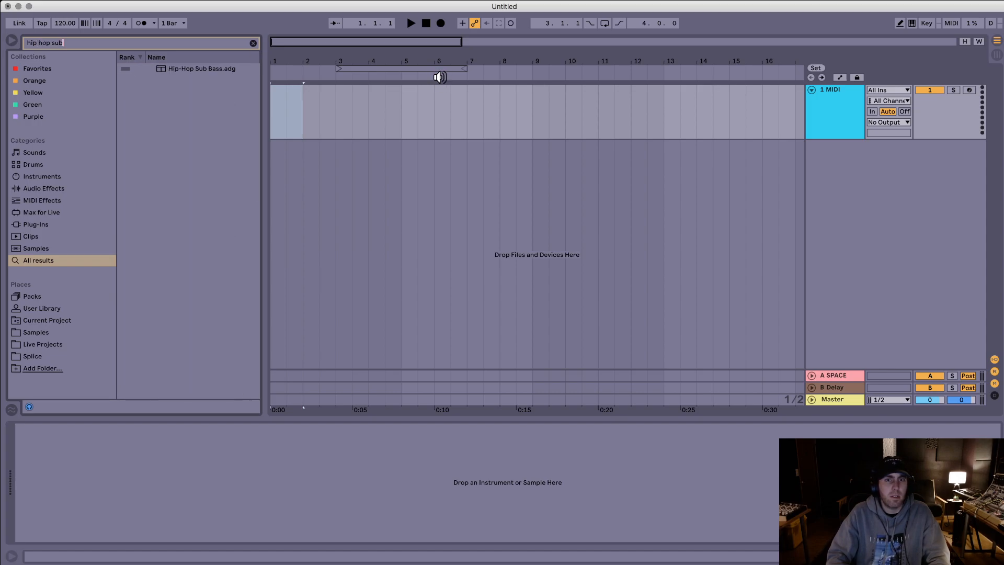
drag(197, 73, 309, 96)
Step: Insert an empty one-bar MIDI clip at bar 1 of the sub bass track and arm the track for recording
key(super+shift+m)
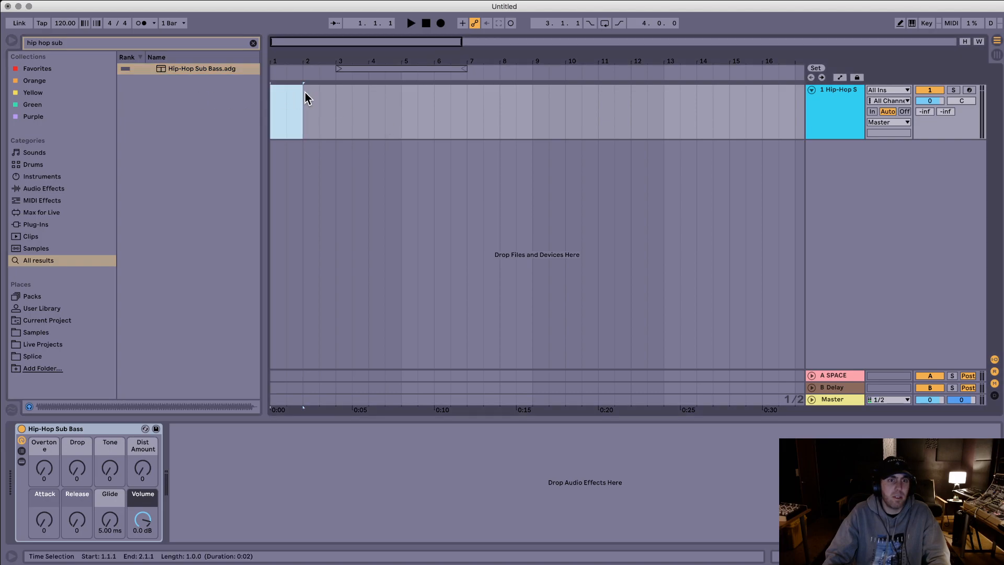
click(223, 464)
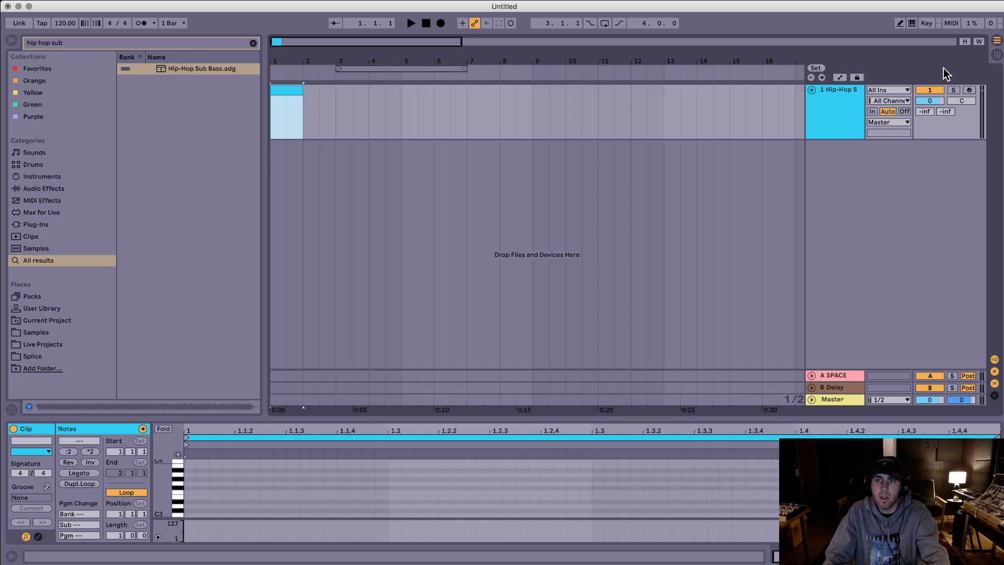
click(968, 90)
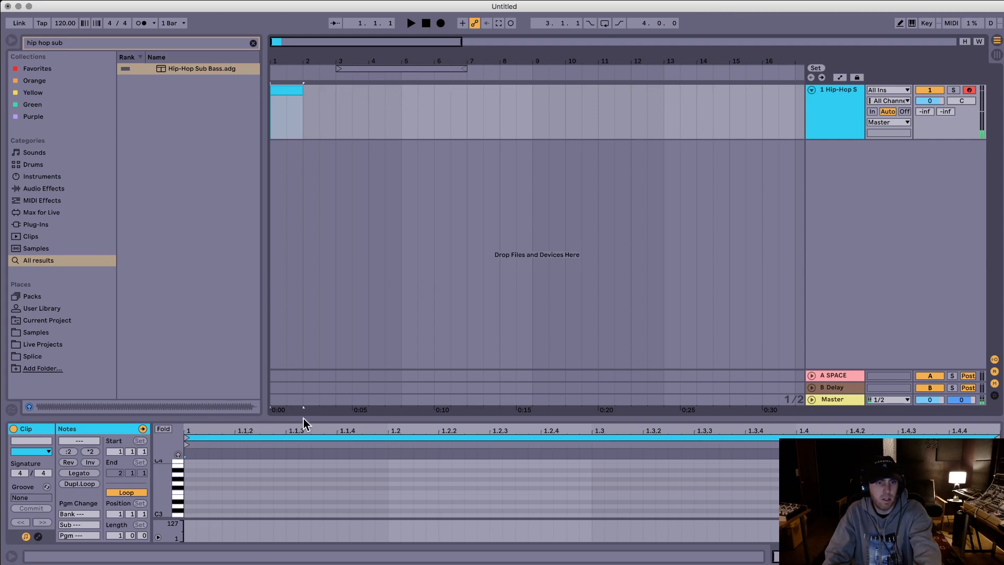
Step: Draw an E0 note at the start of the clip, lengthen it to slightly over a sixteenth and play it
drag(327, 419, 361, 330)
scroll(174, 460, down, 3)
click(191, 501)
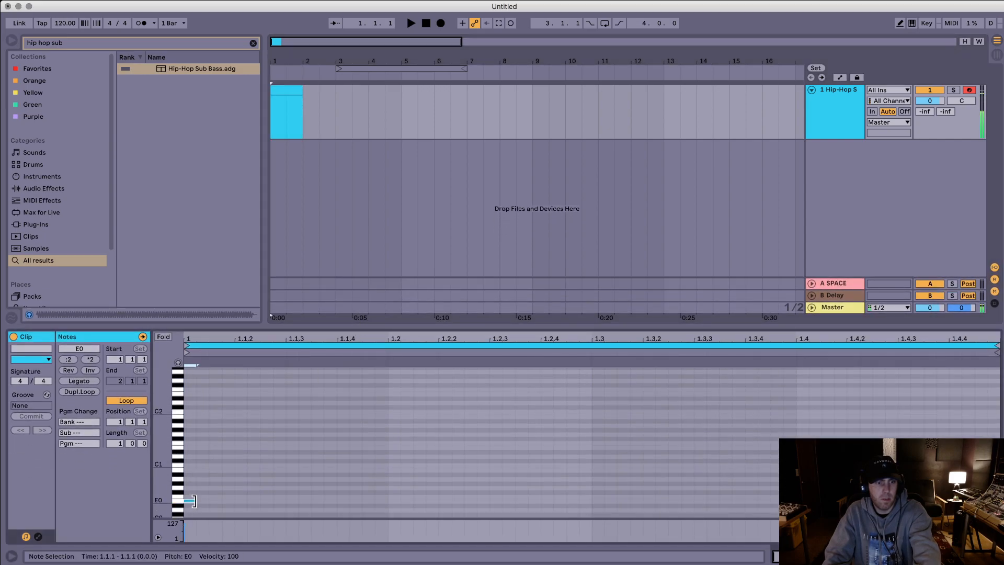
drag(206, 501, 245, 502)
key(space)
key(space)
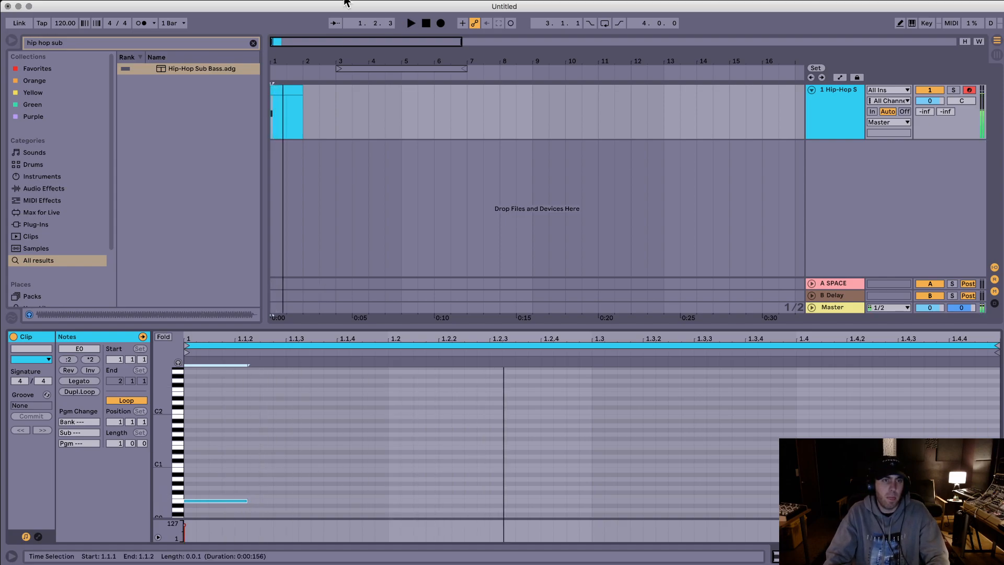
Step: Set the Hip-Hop Sub Bass Release to 118 while playing the note
click(834, 96)
drag(76, 524, 108, 507)
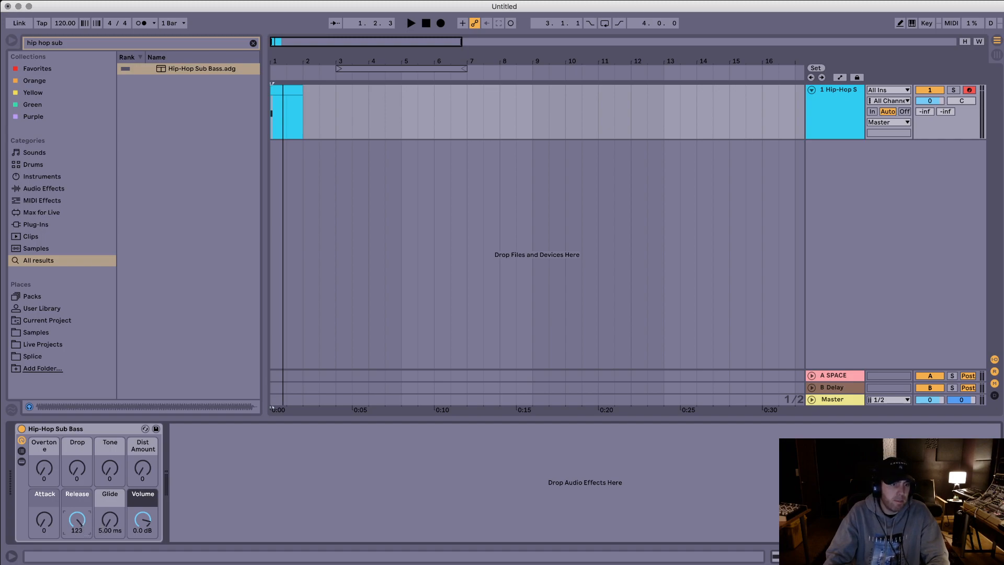
key(space)
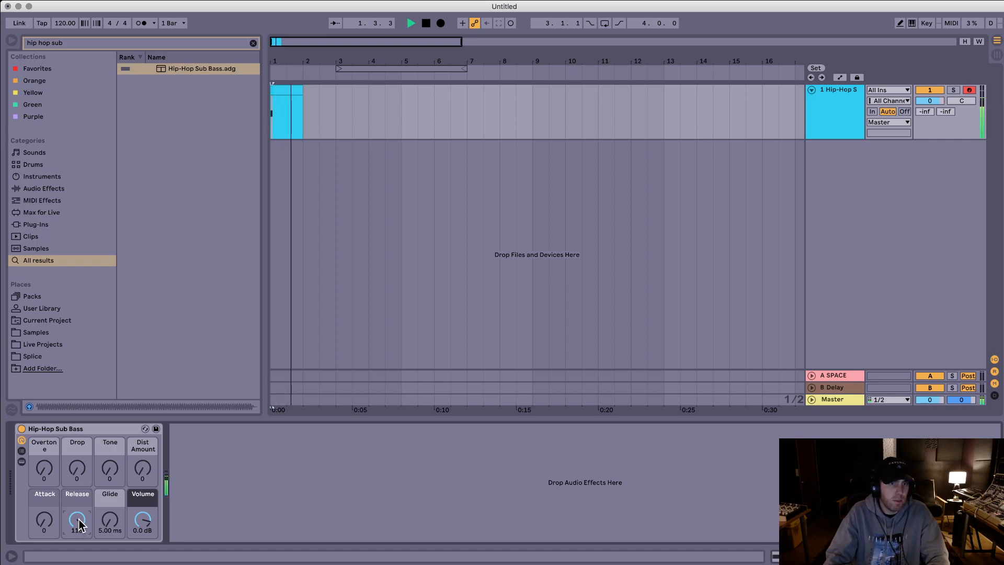
Step: Stop playback and loop the arrangement from 1.1.1 to 2.3.1
key(space)
drag(325, 116, 272, 120)
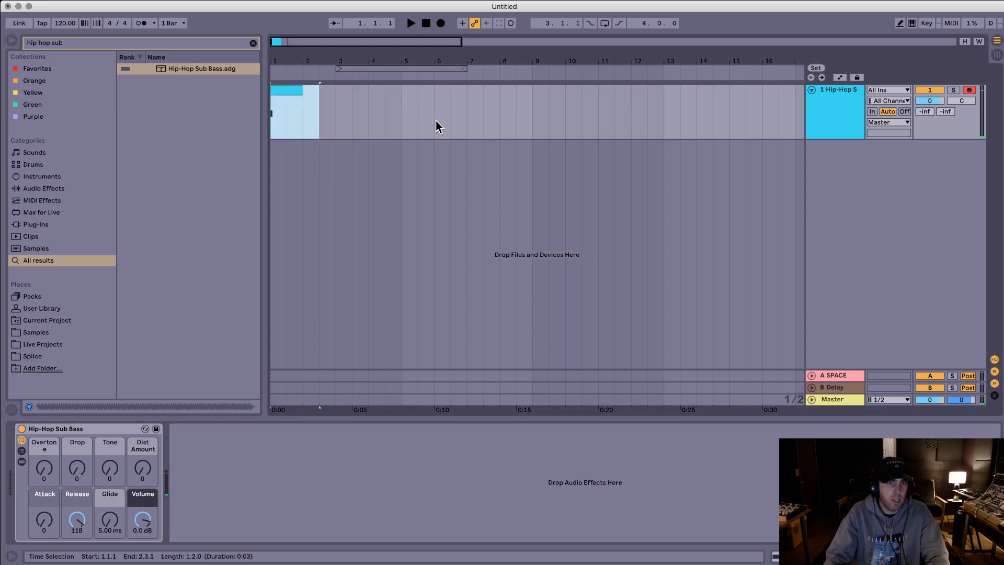
key(super+l)
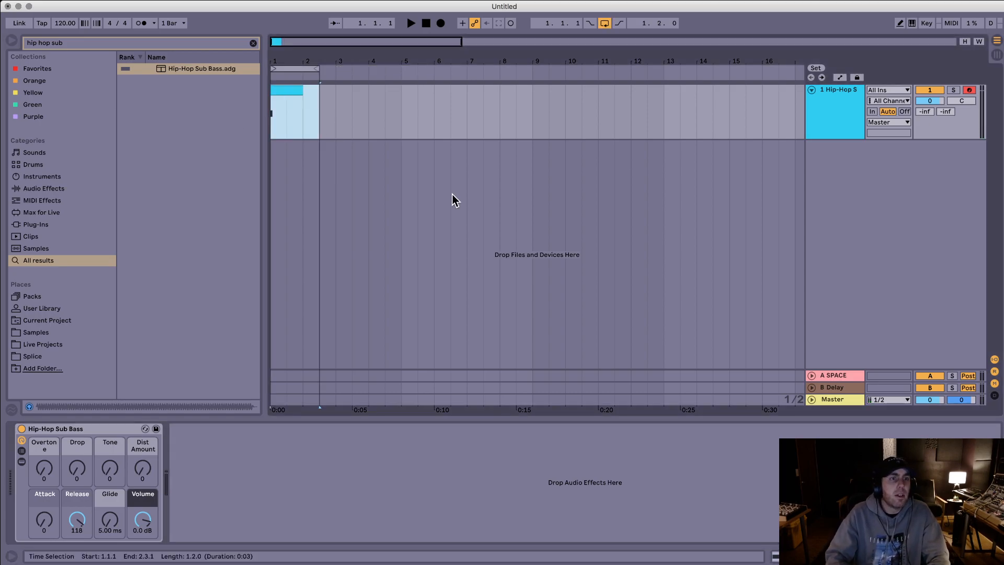
Step: Search the library for "click" and audition the samples in the results one after another
key(super+f)
text(click)
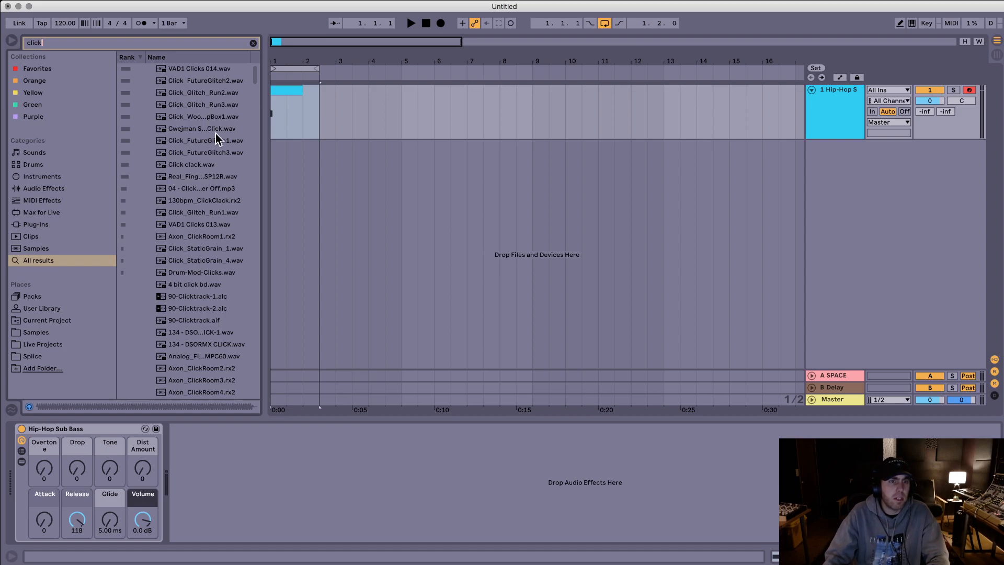
click(216, 140)
key(Down)
key(Down)
key(Down)
key(Down)
key(Down)
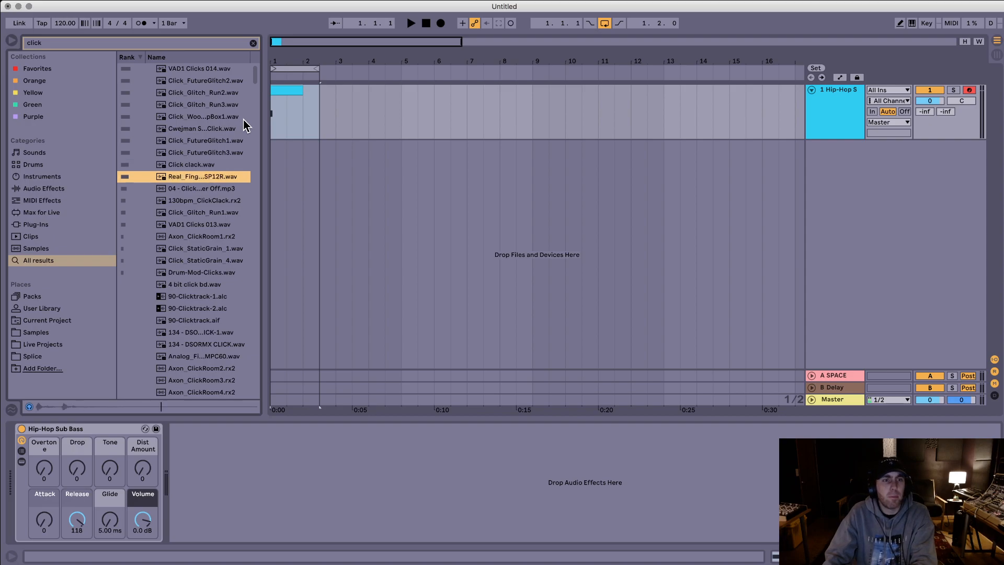
key(Down)
key(Down)
key(Down)
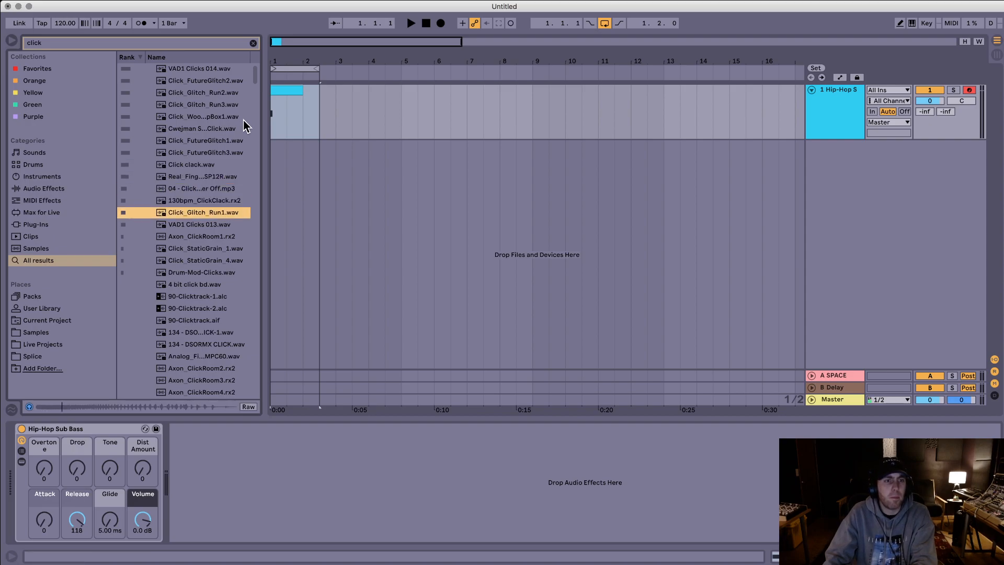
key(Up)
Step: Place VAD1 Clicks 014.wav at 1.1.1 on a new audio track below the sub bass and open its sample for editing
click(214, 69)
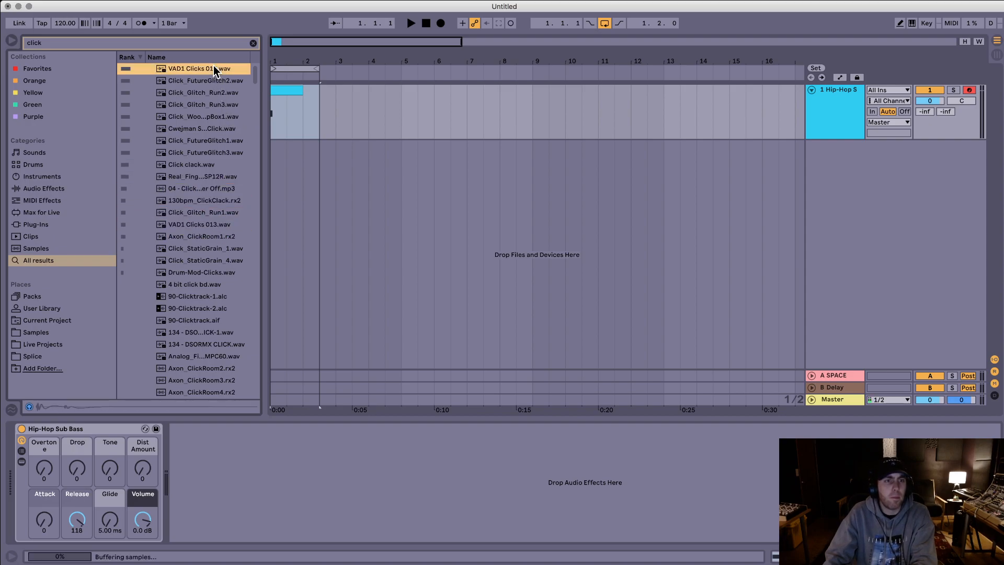
drag(201, 69, 282, 150)
drag(285, 61, 285, 157)
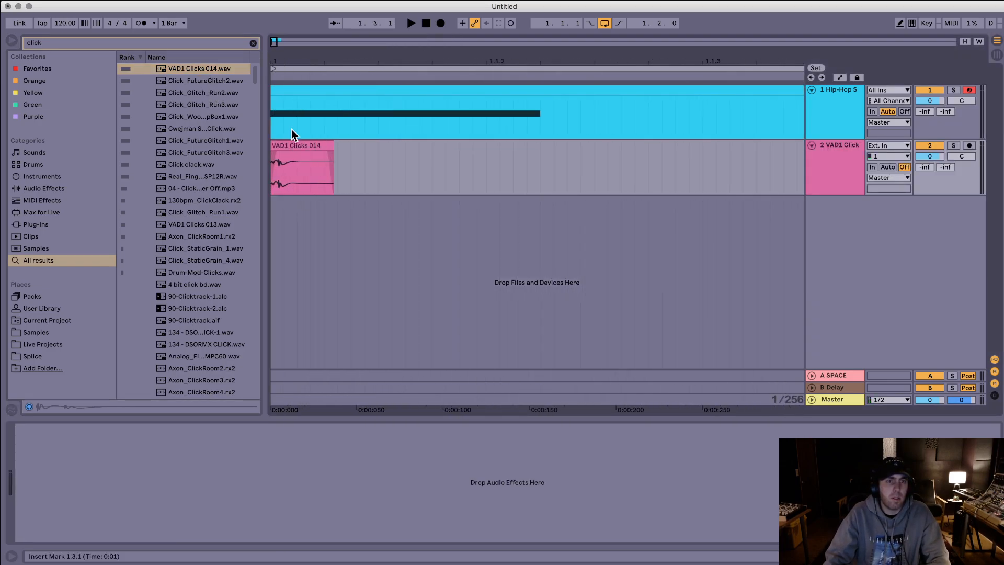
click(287, 142)
key(space)
key(space)
double_click(289, 142)
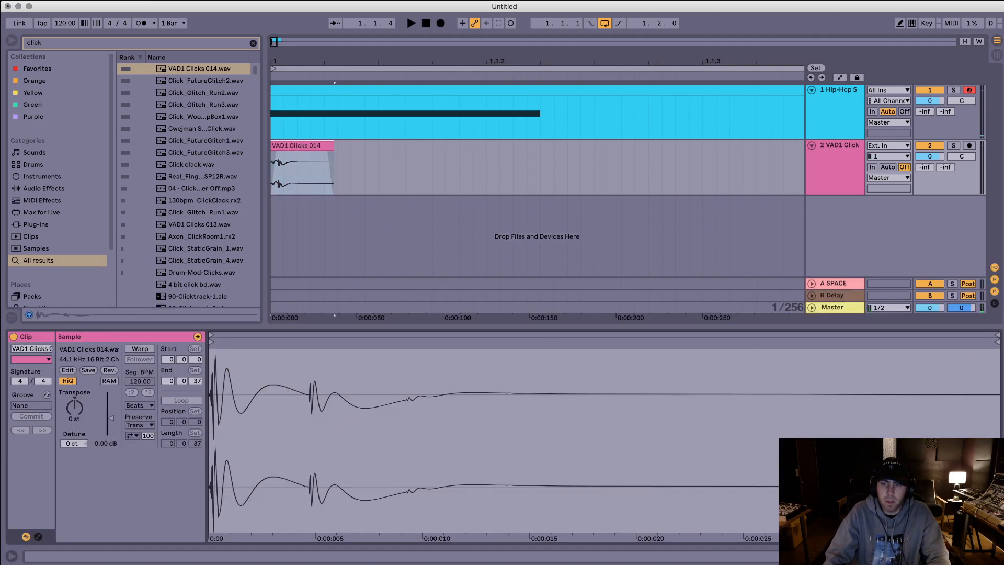
Step: Shorten the click sample to its first transient with the end at 2 ms, and play it with the sub
mouse_move(993, 340)
mouse_down()
mouse_move(242, 369)
mouse_move(254, 375)
mouse_move(218, 361)
mouse_move(230, 361)
mouse_up()
drag(392, 342, 396, 342)
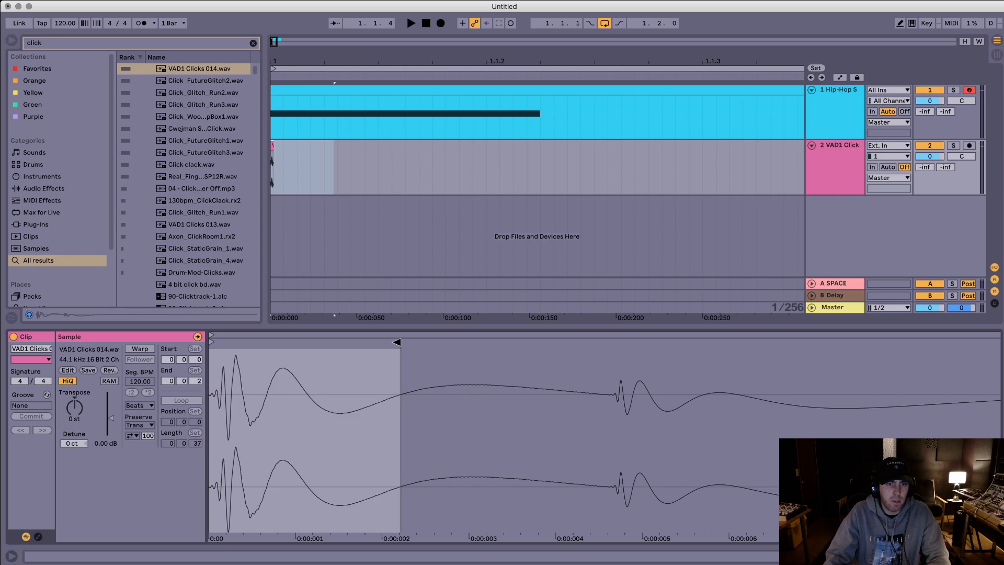
drag(365, 389, 248, 378)
key(space)
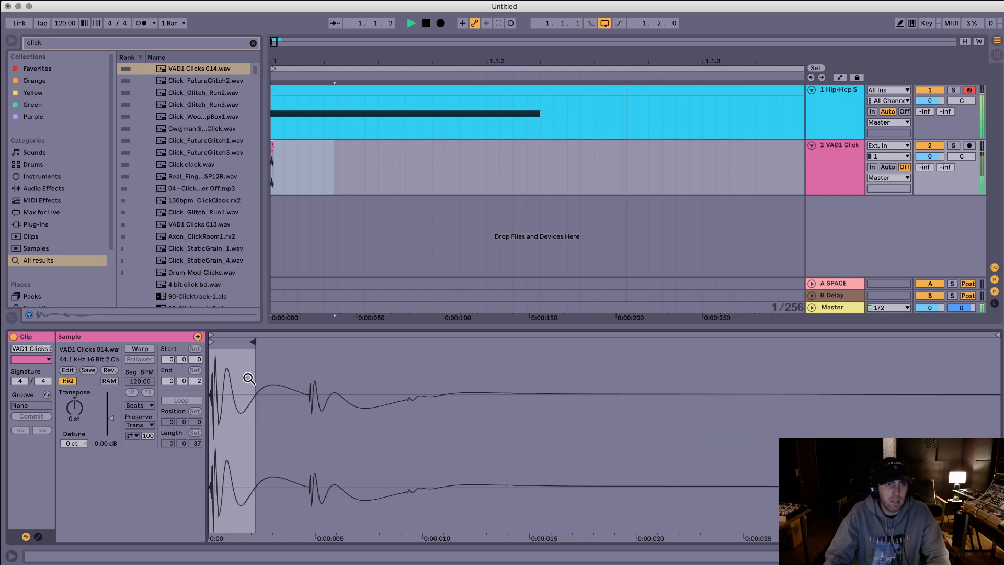
Step: Trim the click sample to its second transient, with the start at 5 ms and the end at 9 ms
drag(250, 341, 402, 342)
drag(215, 342, 313, 349)
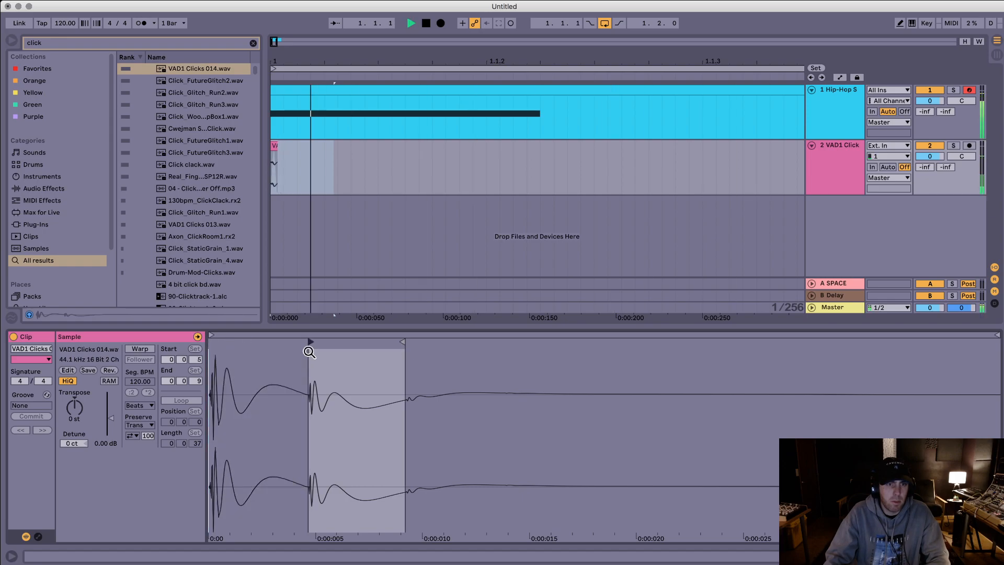
drag(283, 56, 283, 32)
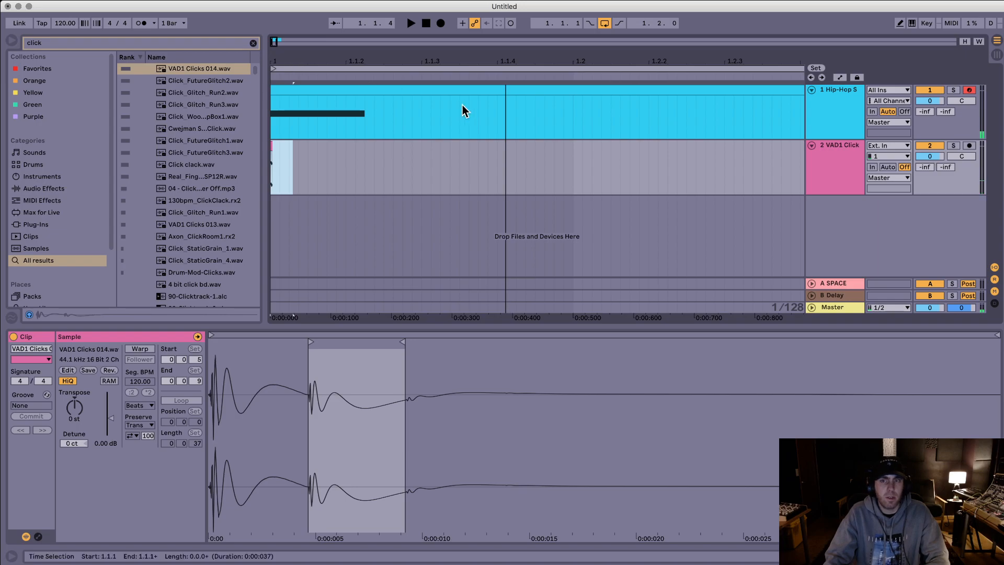
click(415, 149)
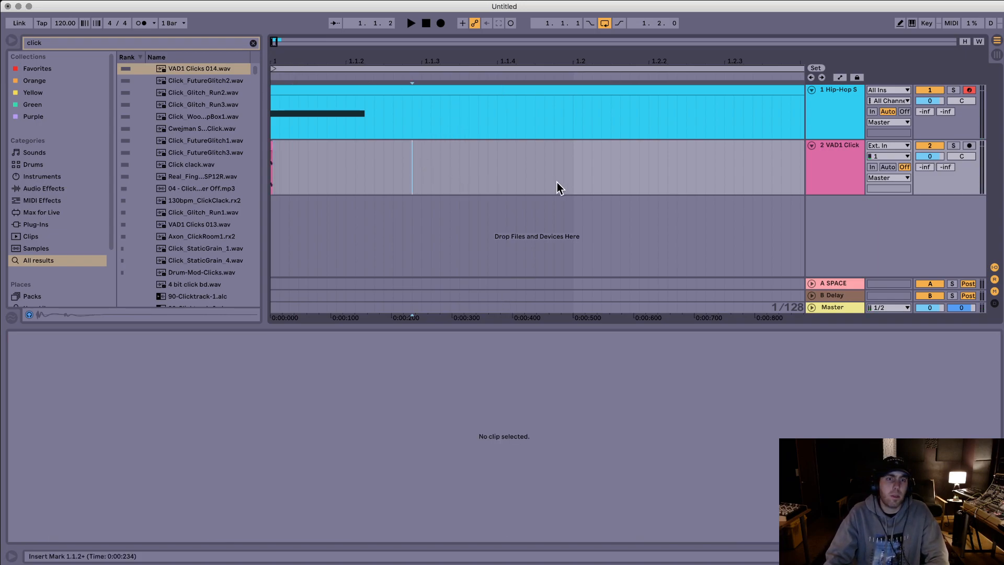
Step: Select the sub bass and click clips across both tracks and play them together
drag(486, 60, 483, 26)
drag(579, 178, 133, 79)
key(space)
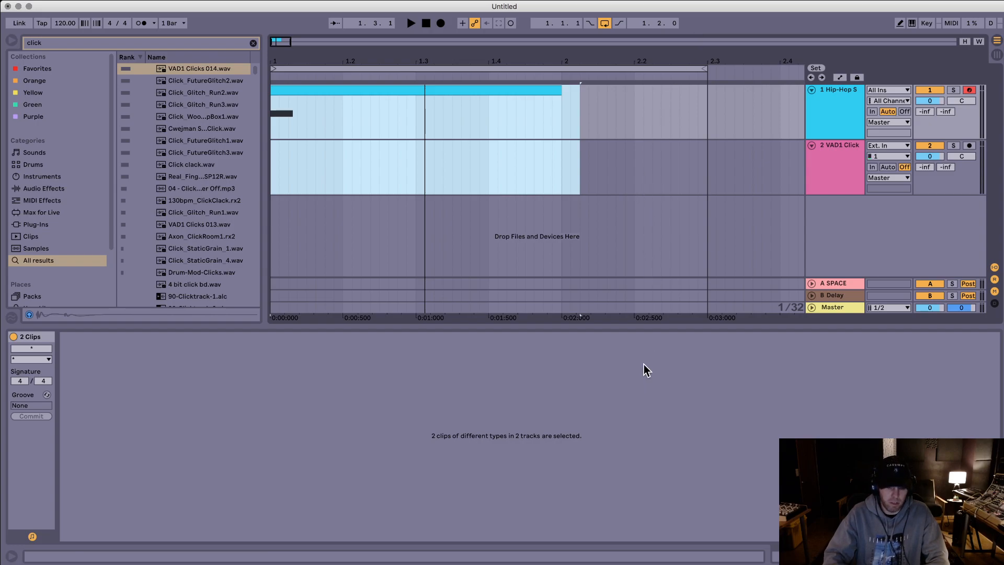
Step: Search for "modular", audition bass samples and place nasty-bass-modular-1.wav at 1.1.1 on a new audio track below the click
key(super+f)
text(modular)
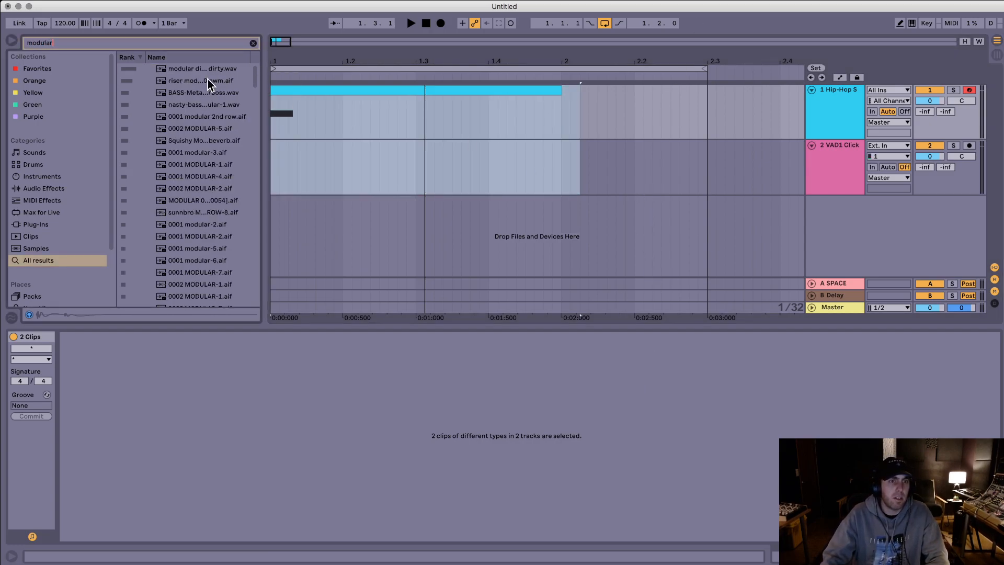
click(195, 95)
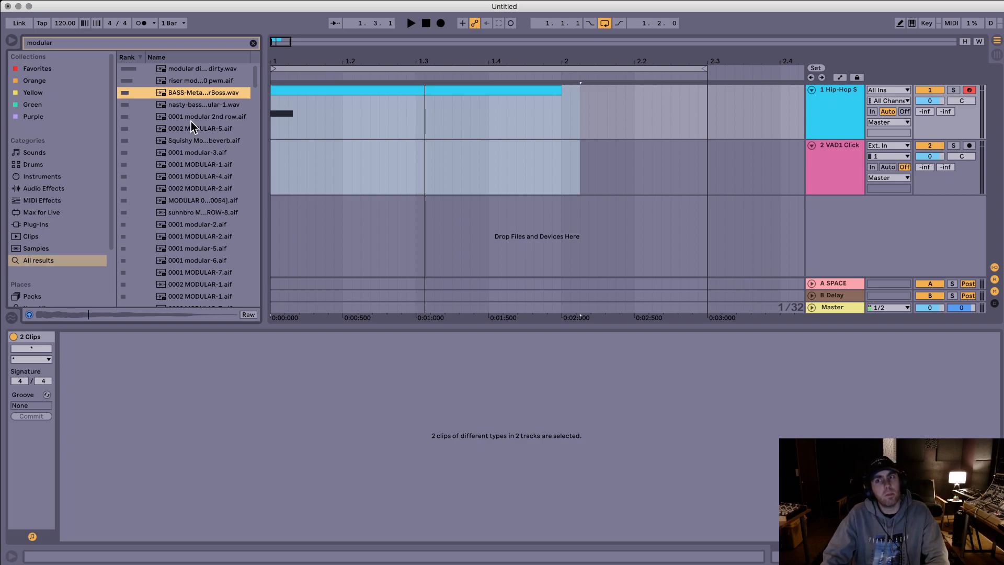
key(Down)
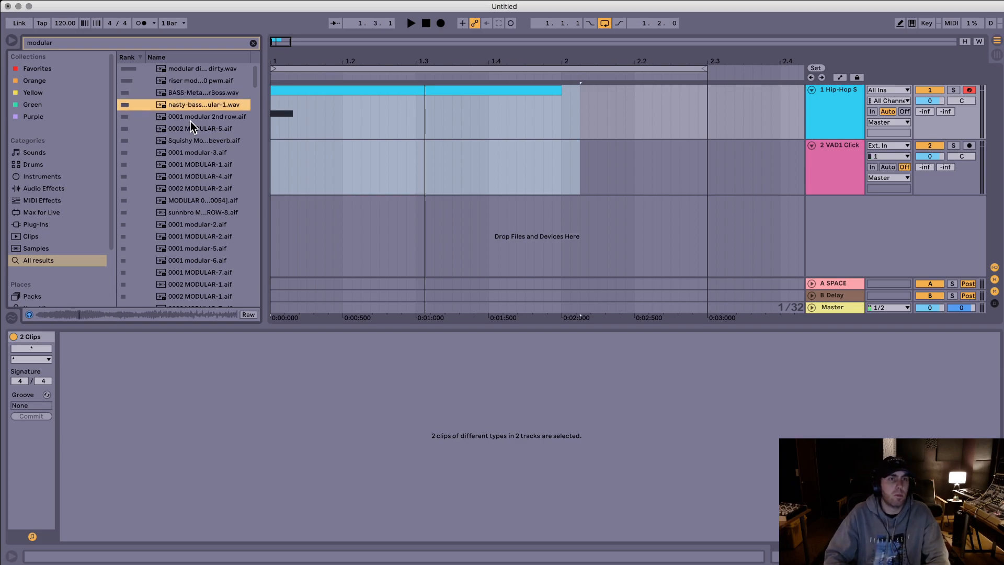
drag(180, 104, 271, 216)
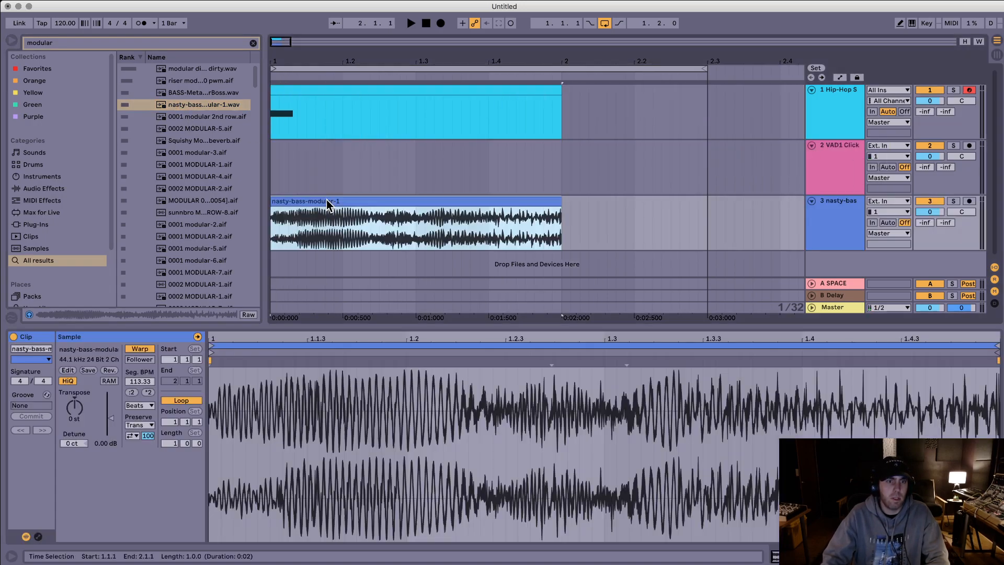
Step: Turn off warping for the nasty-bass-modular-1 clip and set its track volume to -2.4 dB
click(131, 347)
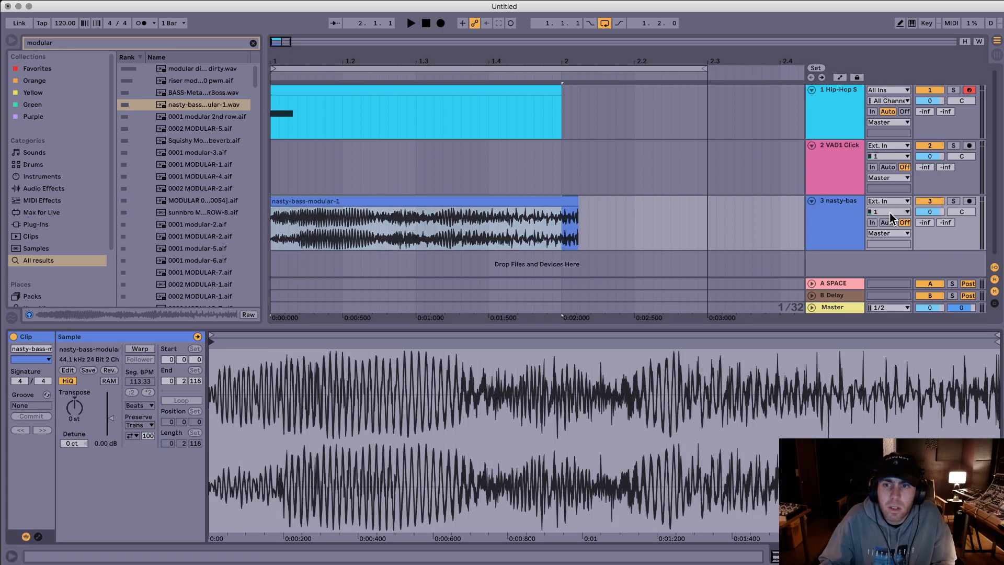
drag(920, 213, 920, 220)
Step: Select the whole nasty-bass-modular-1 clip and play it together with the sub and click
mouse_move(396, 63)
mouse_down()
mouse_move(396, 53)
mouse_move(354, 56)
mouse_up()
click(330, 203)
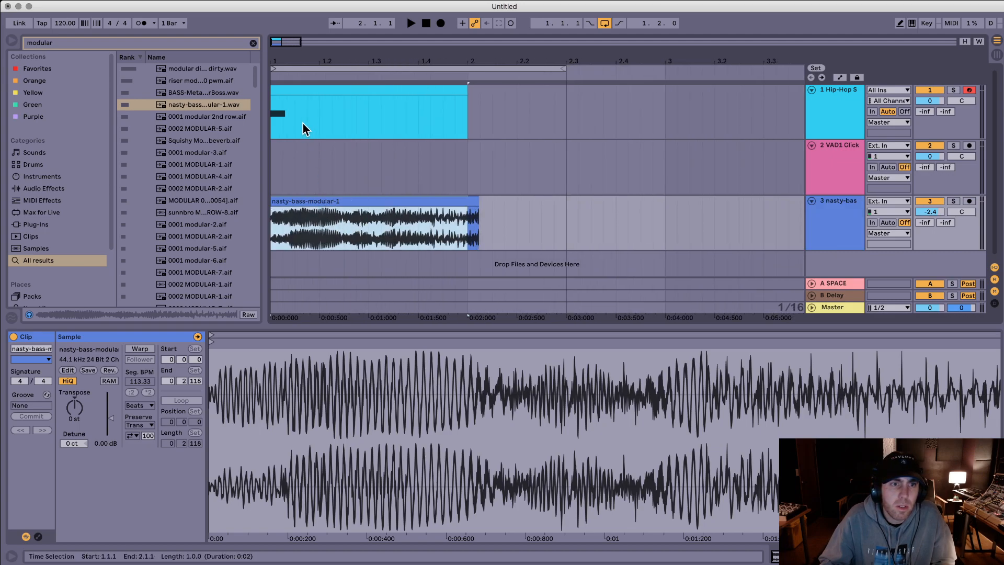
click(320, 201)
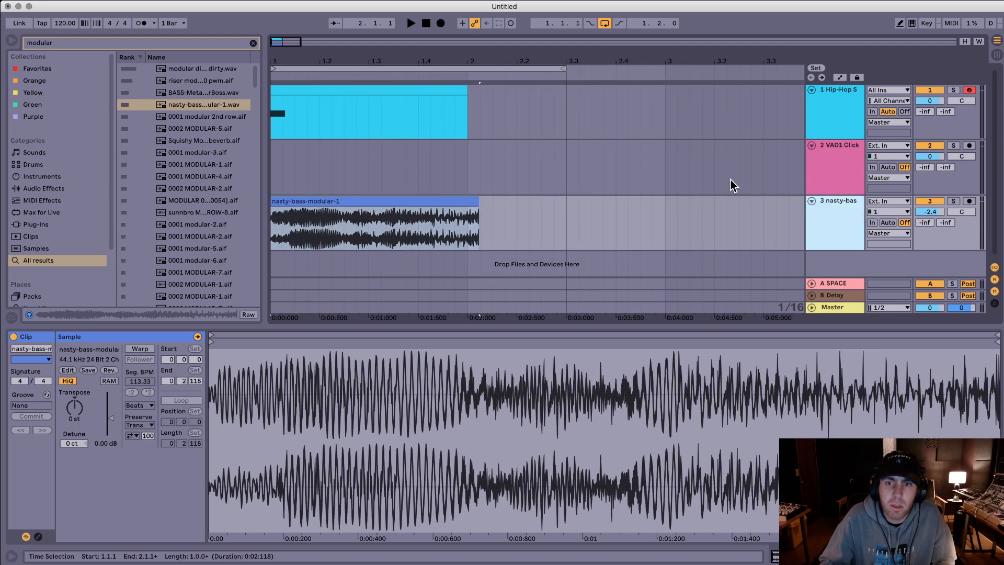
key(space)
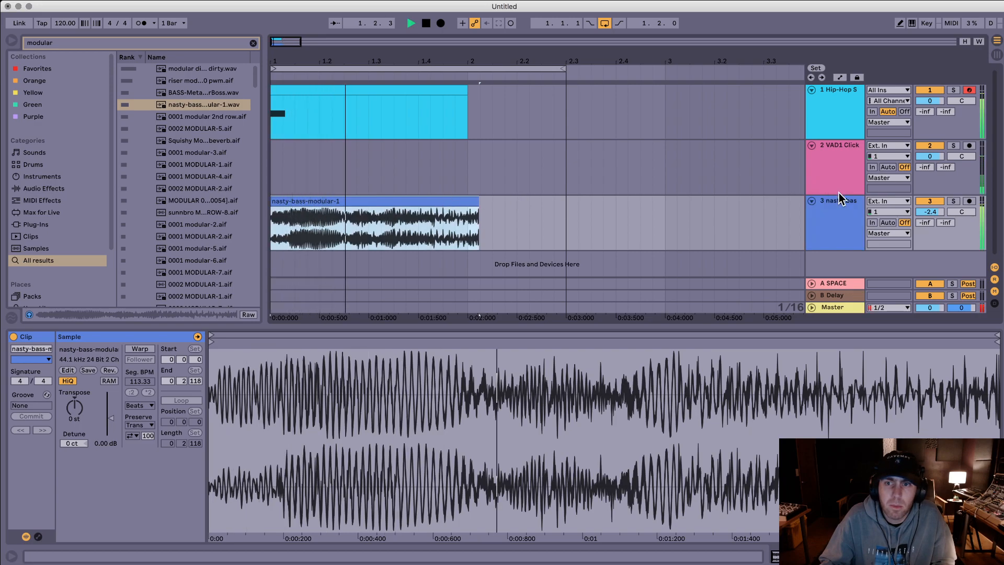
Step: Transpose the sub bass note up by octaves to E4 during playback and lower the nasty-bass track volume to -22.6 dB
click(855, 114)
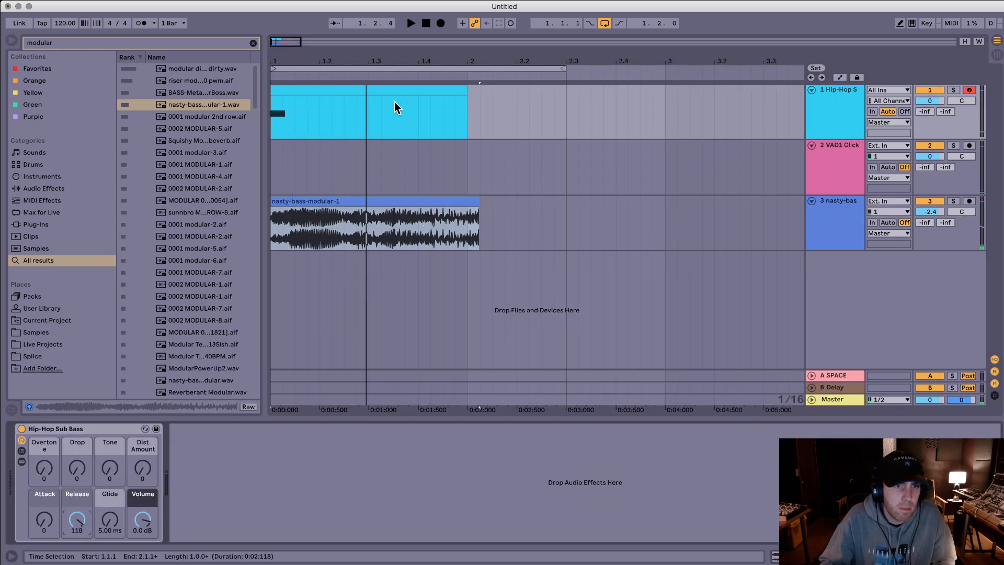
key(super+shift+m)
key(super+a)
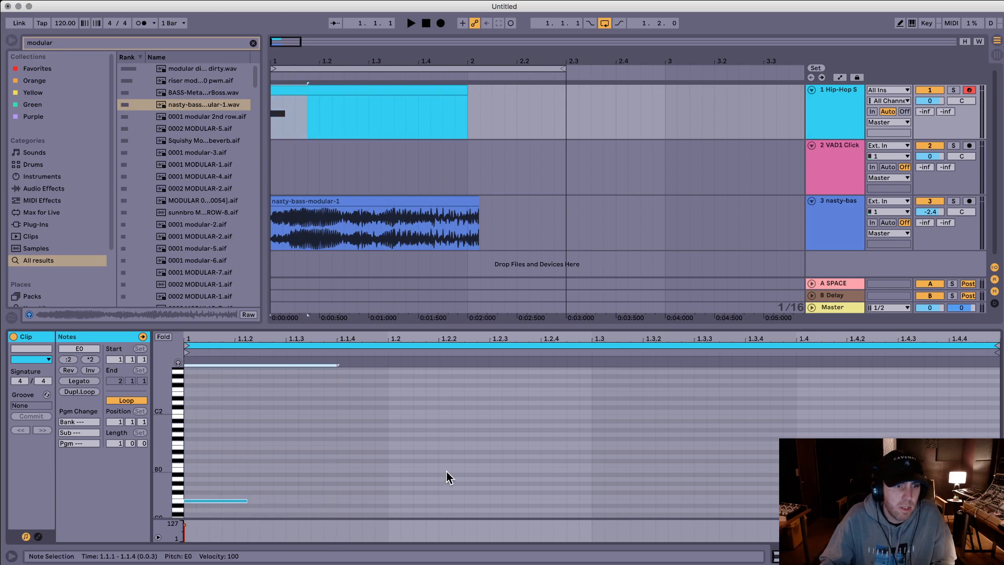
key(shift+Up)
key(shift+Up)
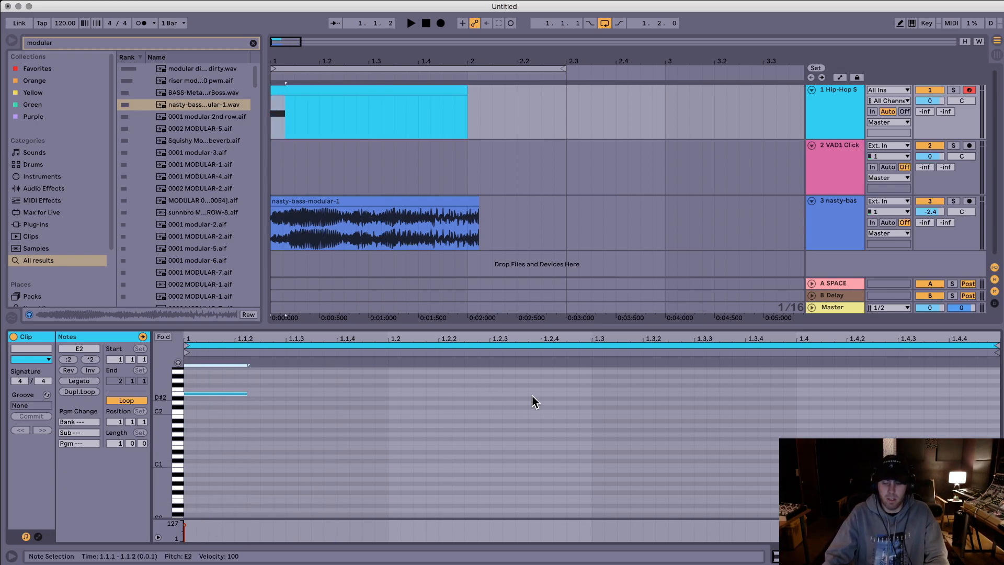
key(space)
key(shift+Up)
key(shift+Up)
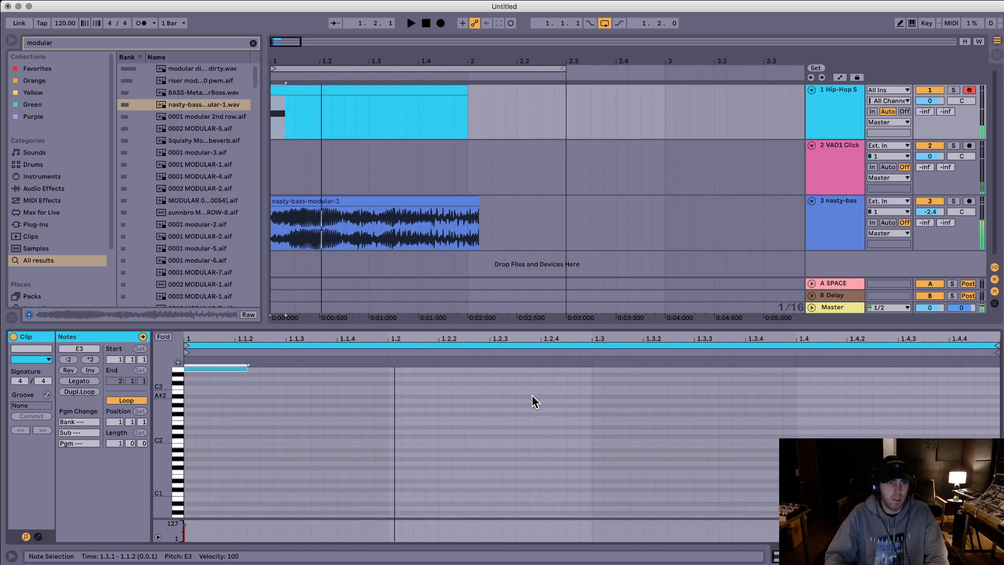
key(space)
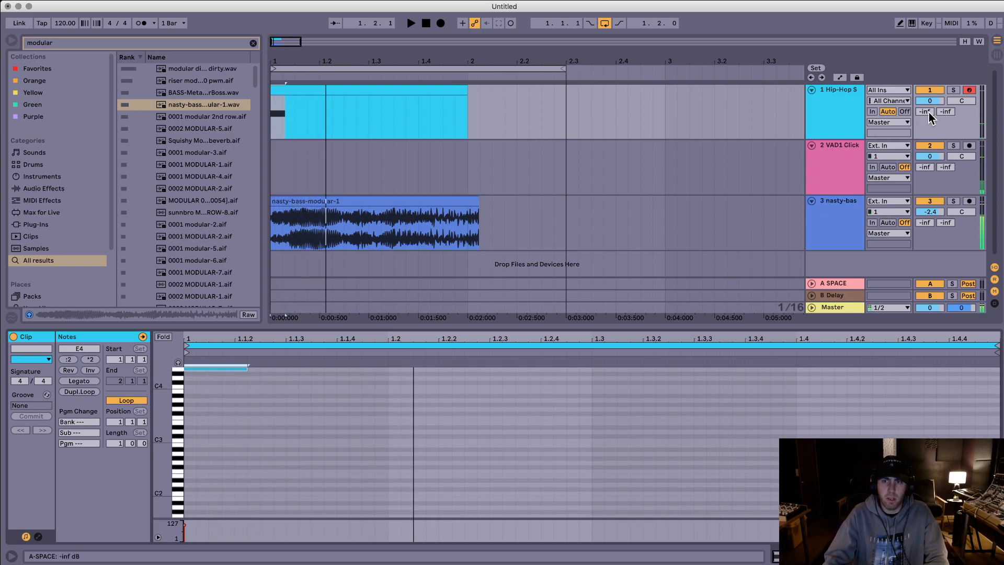
mouse_move(938, 215)
mouse_down()
mouse_move(938, 230)
mouse_move(935, 208)
mouse_up()
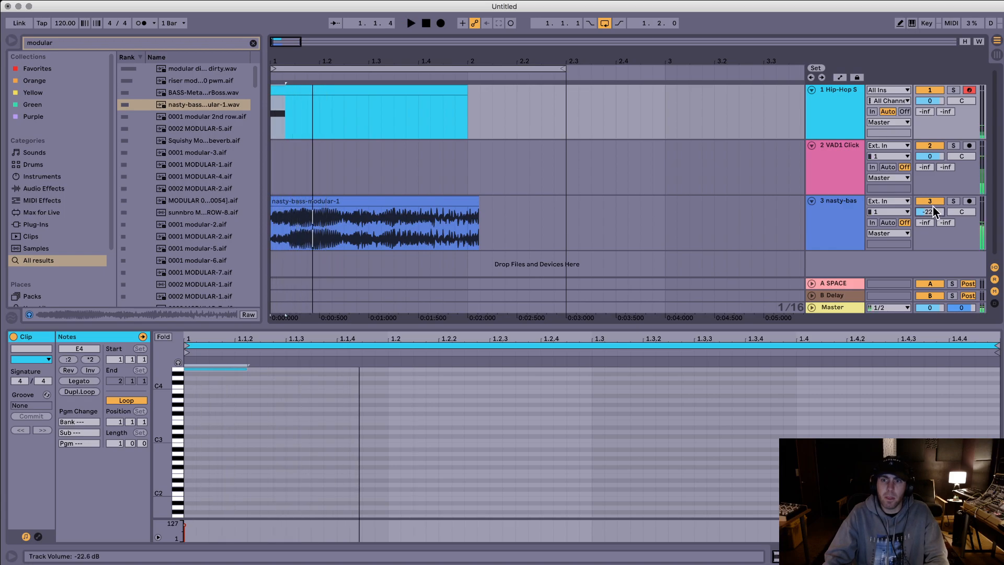
Step: On the Hip-Hop Sub Bass rack, try Tone 107, Overtone 29 and Dist Amount 127, resetting Drop to 0, with playback
double_click(838, 93)
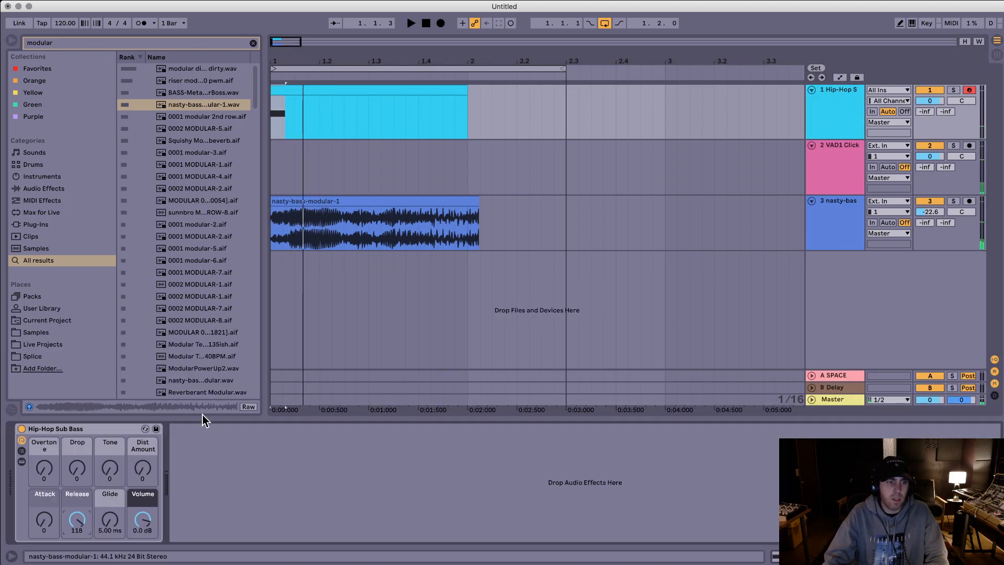
key(space)
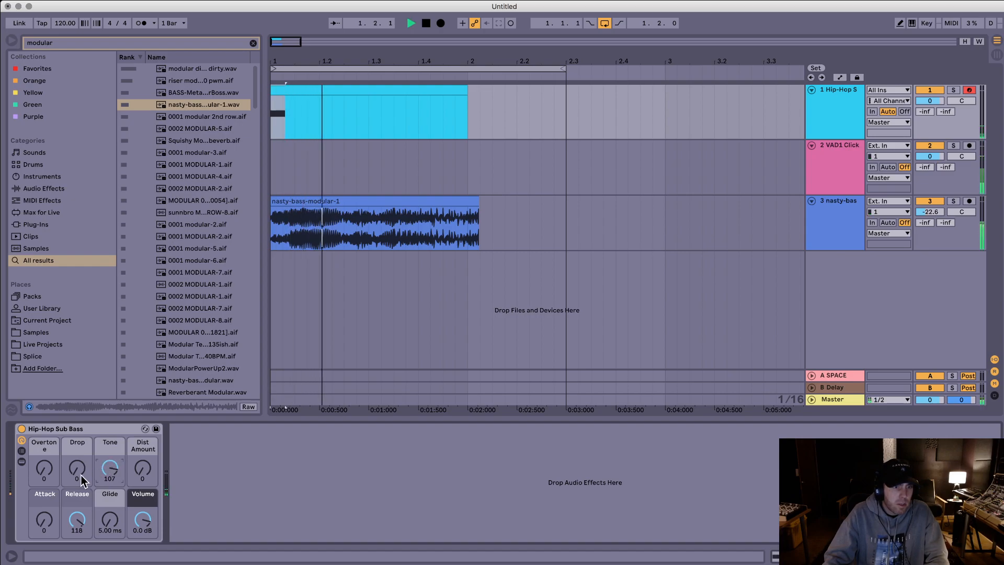
key(space)
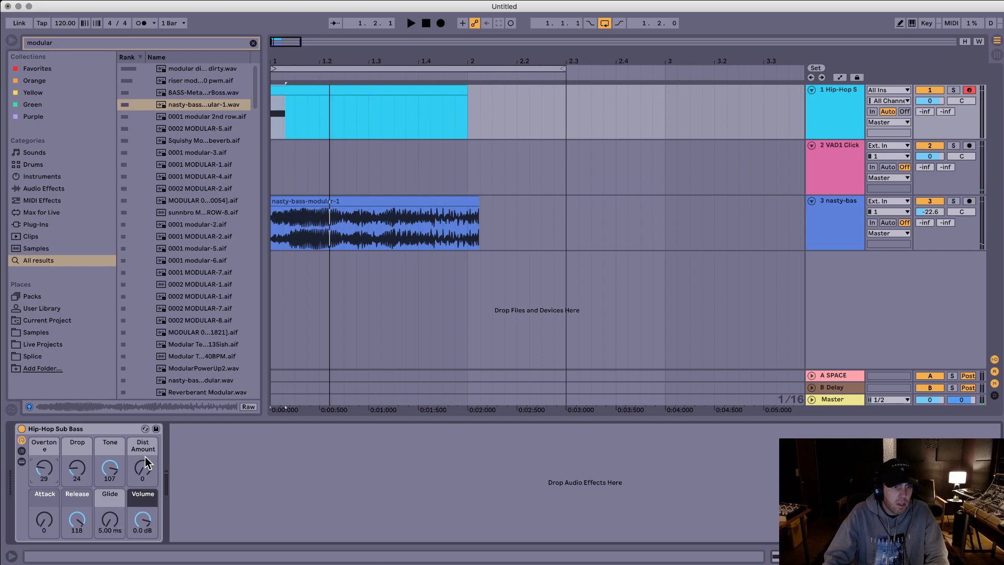
key(space)
double_click(77, 471)
key(space)
Step: Set the sub bass track volume to 1.9 dB, reveal the rack's devices and set Operator's filter frequency to 521 Hz
key(space)
key(space)
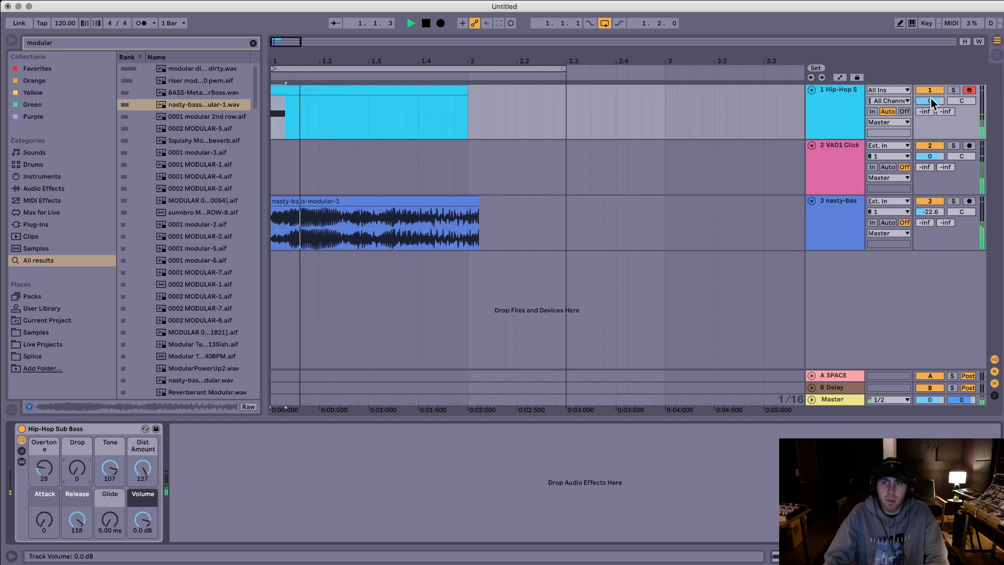
key(space)
click(931, 100)
drag(930, 101, 930, 95)
key(space)
key(space)
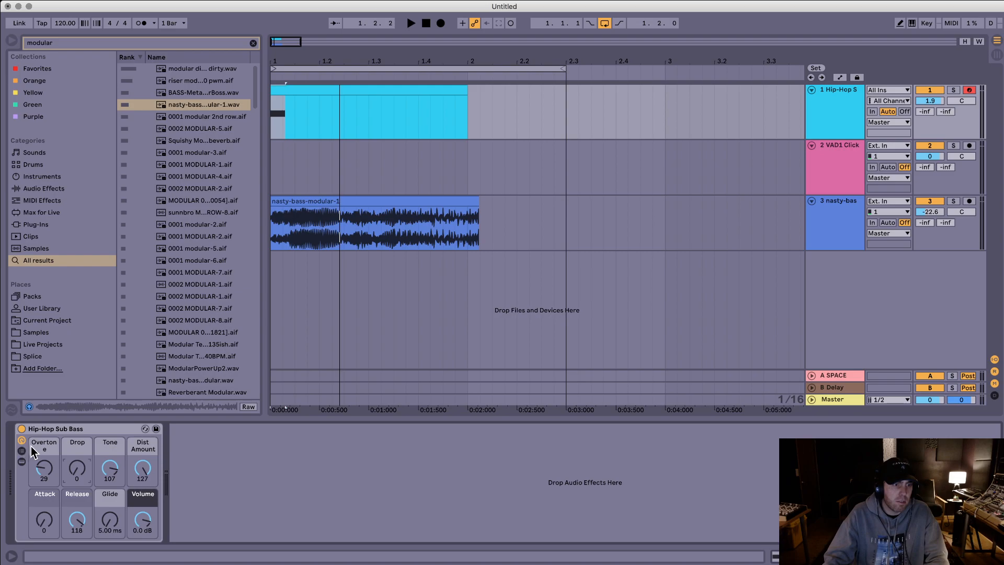
click(21, 462)
drag(558, 480, 560, 477)
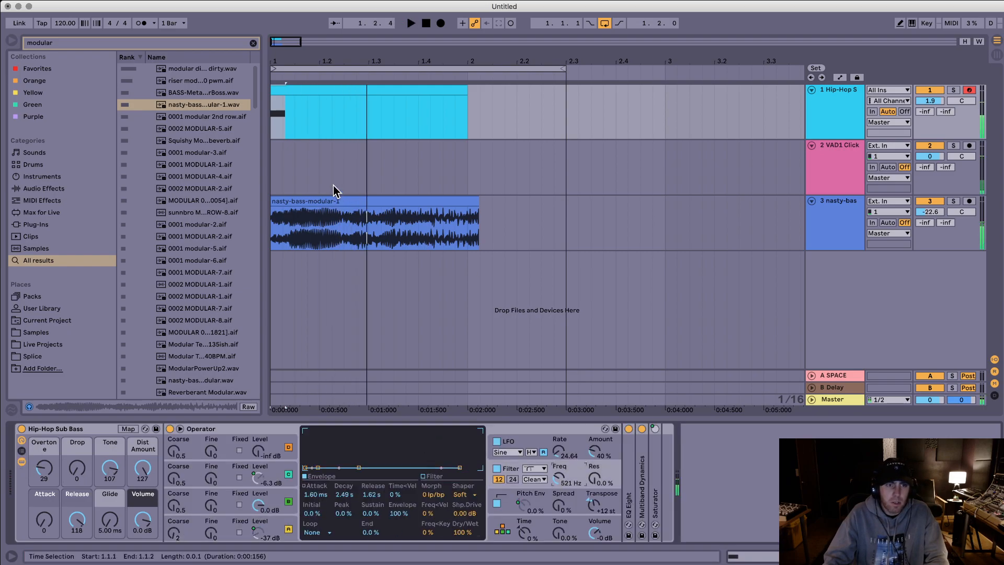
Step: Transpose the nasty-bass-modular-1 clip up by semitones to 6 st, playing it back between changes
double_click(336, 201)
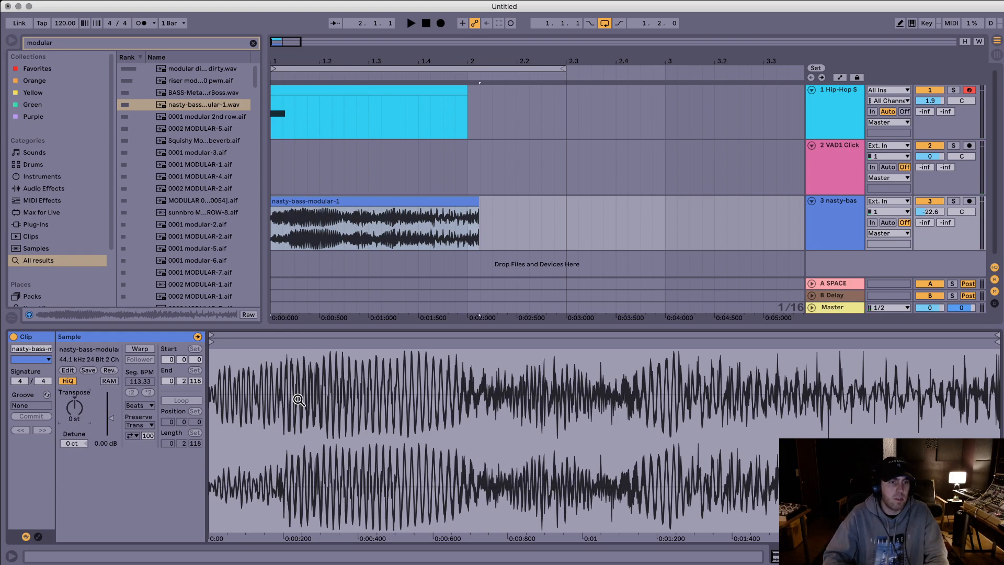
key(Up)
key(space)
key(space)
key(Up)
key(space)
key(space)
key(Up)
key(space)
key(Up)
key(Up)
Step: Compare the nasty-bass-modular-1 clip at 7 st and return its transposition to 6 st
key(Up)
key(space)
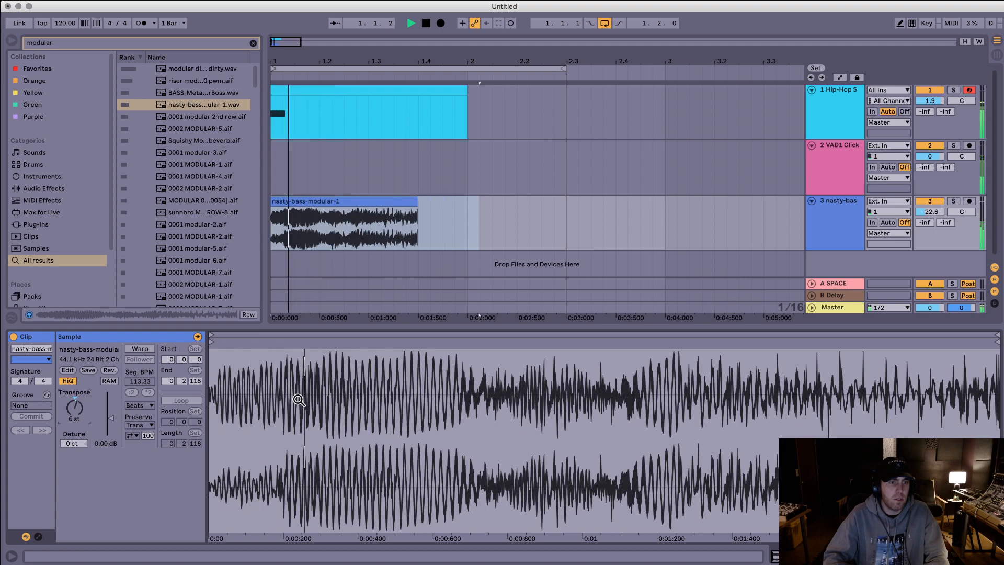
key(space)
key(space)
key(space)
key(Up)
key(space)
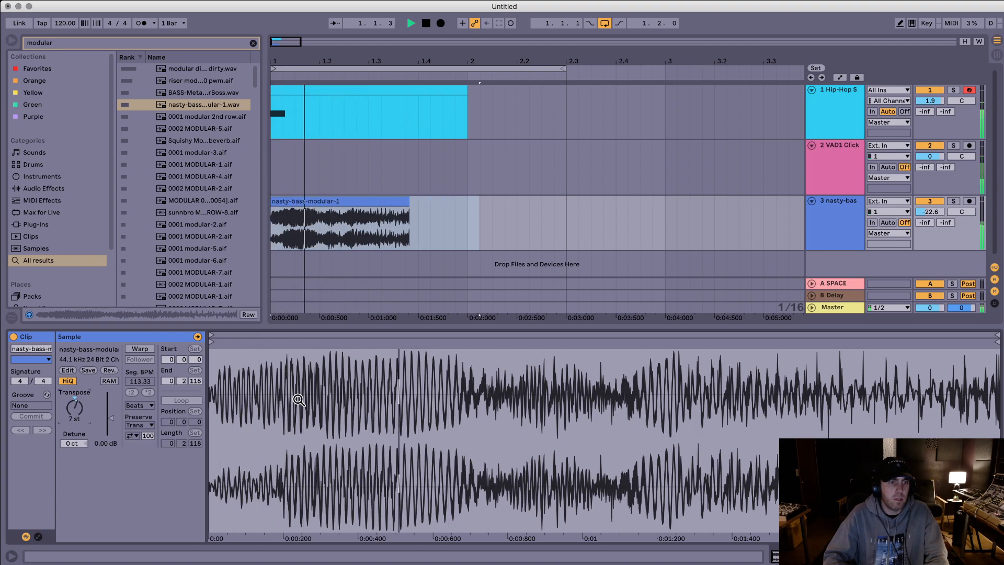
Step: Raise the nasty-bass-modular-1 clip's transposition to 11 st and play all layers
key(space)
key(space)
key(Down)
key(space)
key(space)
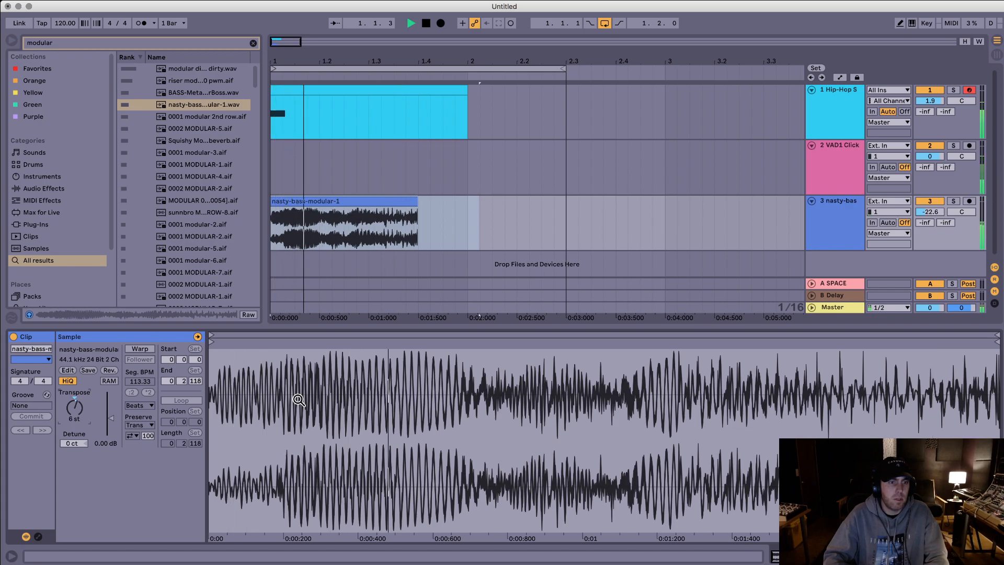
key(space)
key(Up)
key(Up)
key(Up)
key(Up)
key(Up)
key(space)
key(space)
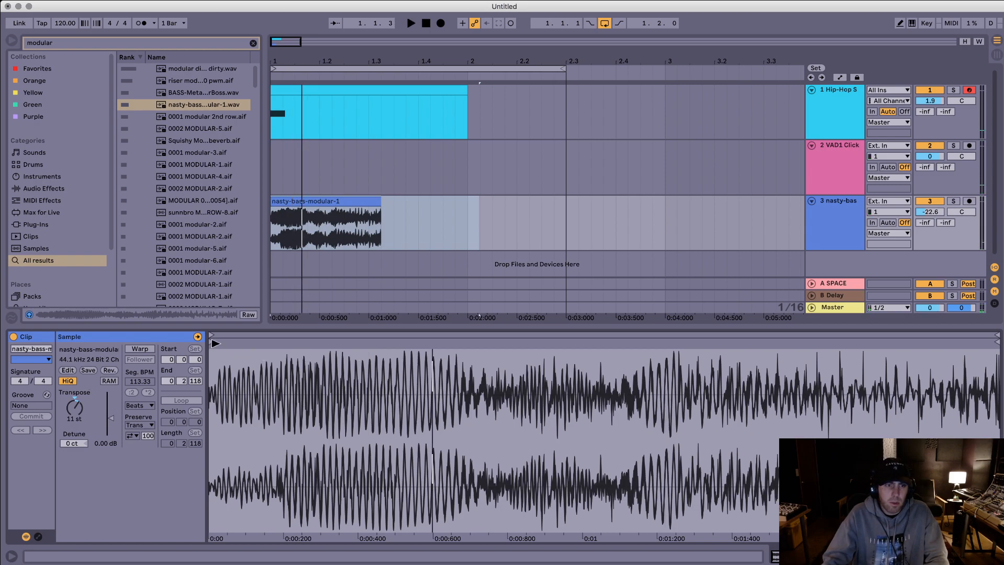
Step: Trim the nasty-bass-modular-1 clip so it starts at 0:00:091 and ends at 0:00:695 of the sample
drag(215, 343, 245, 343)
mouse_move(991, 341)
mouse_down()
mouse_move(425, 345)
mouse_move(463, 365)
mouse_up()
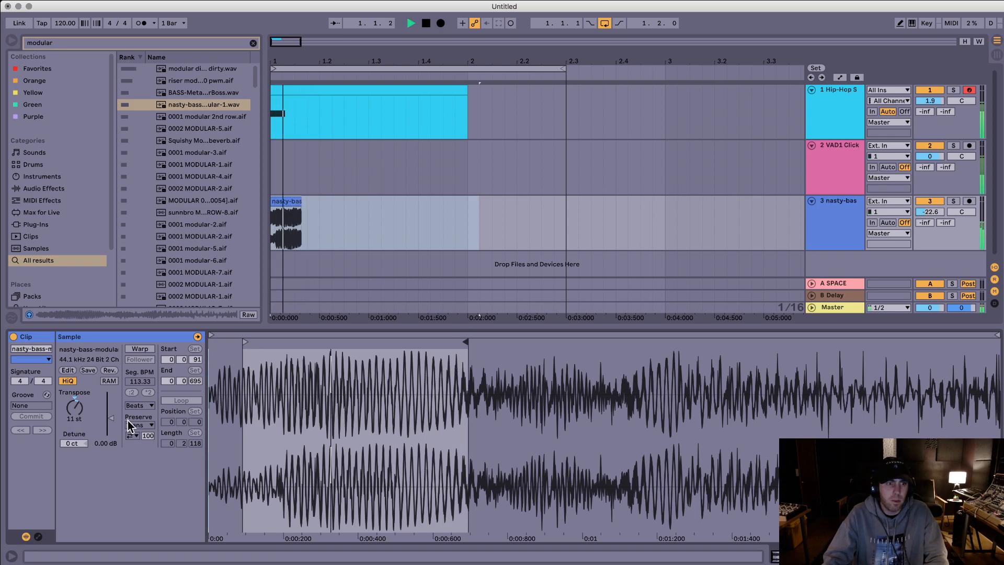
key(space)
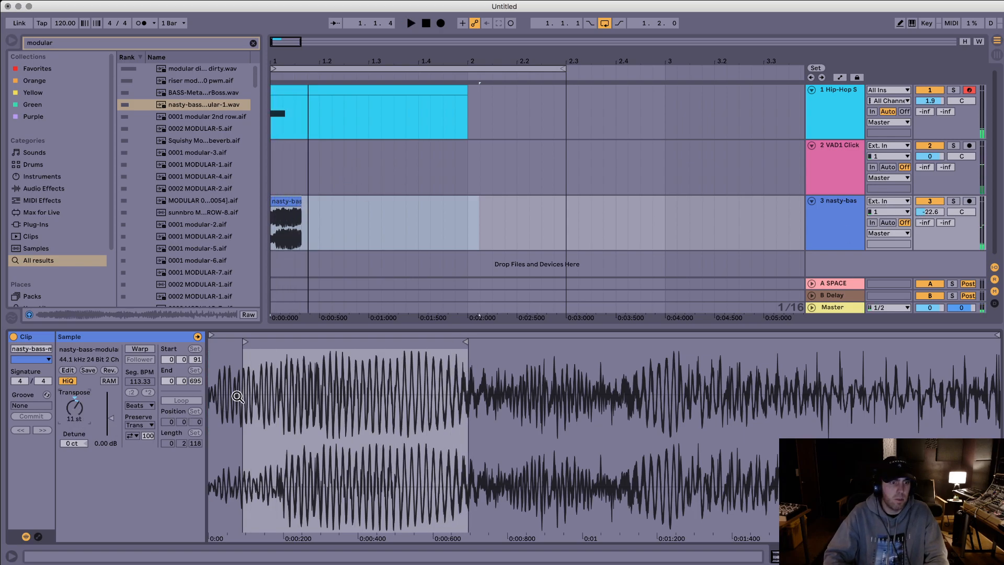
Step: Try the trimmed nasty-bass-modular-1 clip at 10 st and 12 st in playback, and reset its transposition to 0 st
key(space)
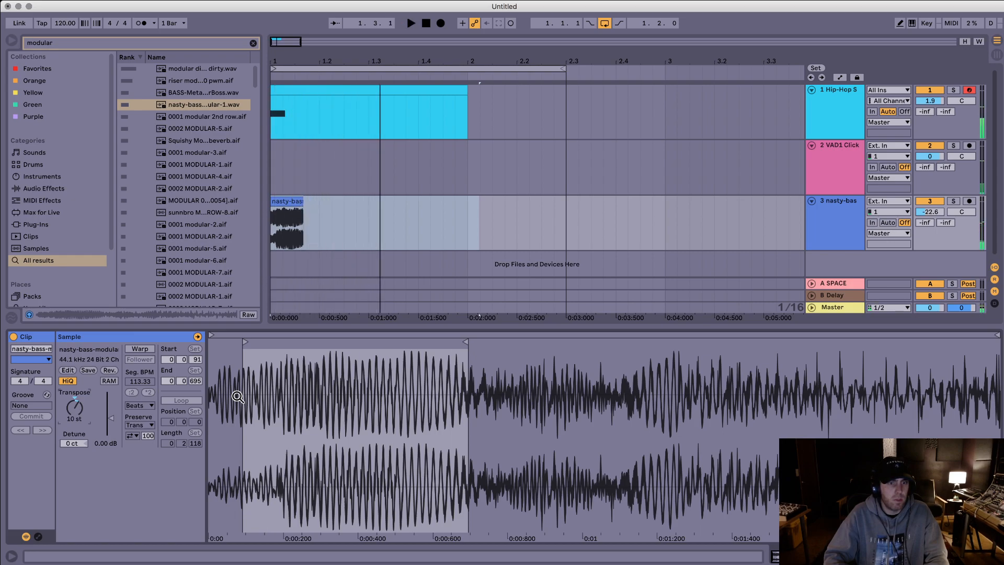
key(space)
key(Up)
key(space)
key(space)
key(space)
key(space)
key(space)
key(space)
key(space)
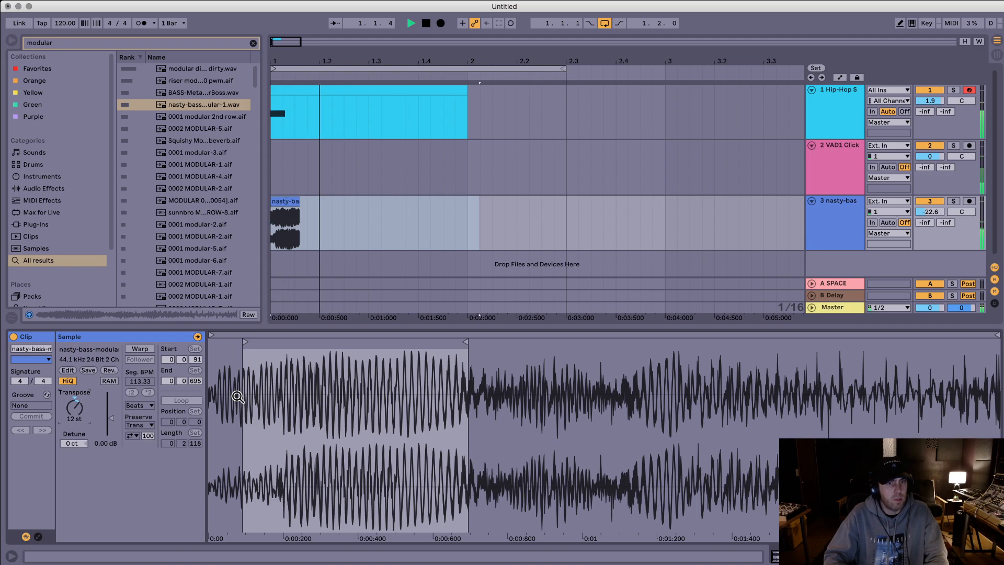
key(Delete)
key(space)
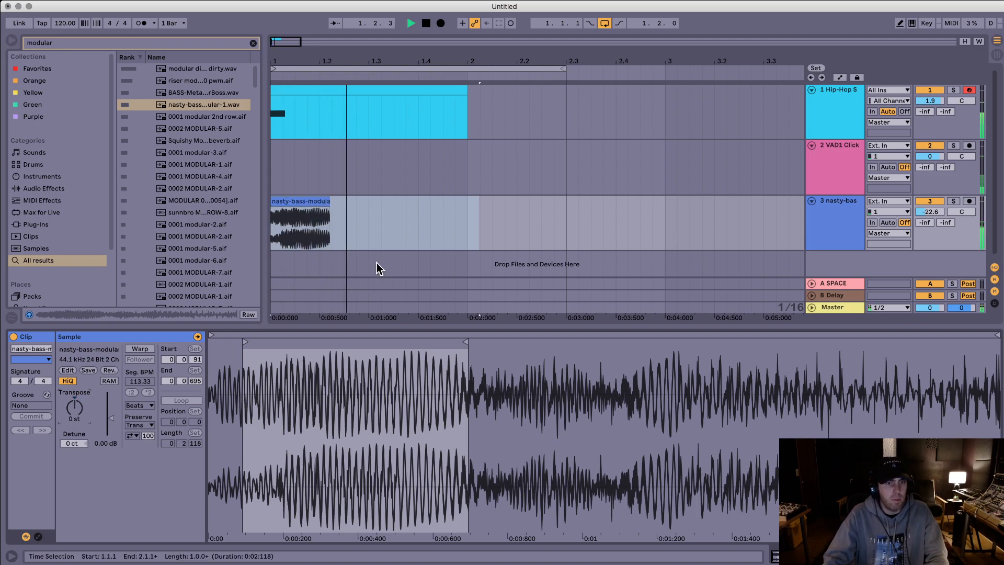
Step: Open the sub bass clip, select its E4 note and raise it by semitones to G#4, playing it back between changes
double_click(346, 87)
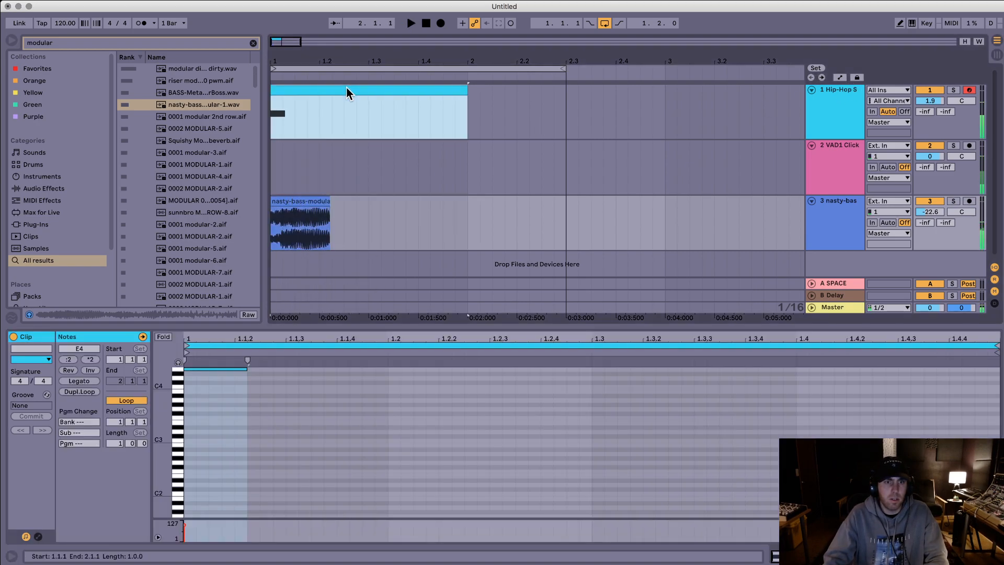
click(223, 482)
scroll(219, 459, down, 6)
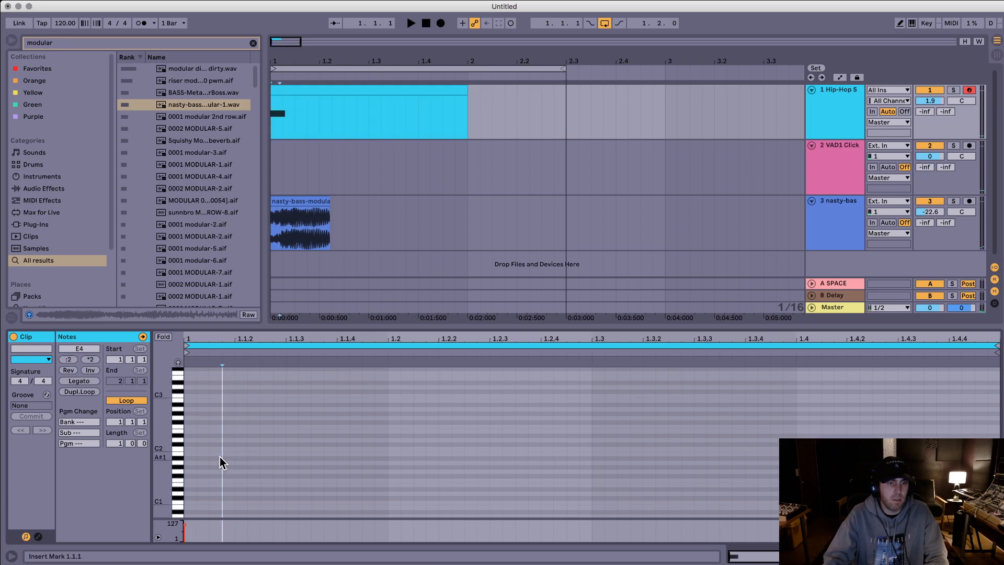
scroll(219, 451, up, 6)
double_click(219, 457)
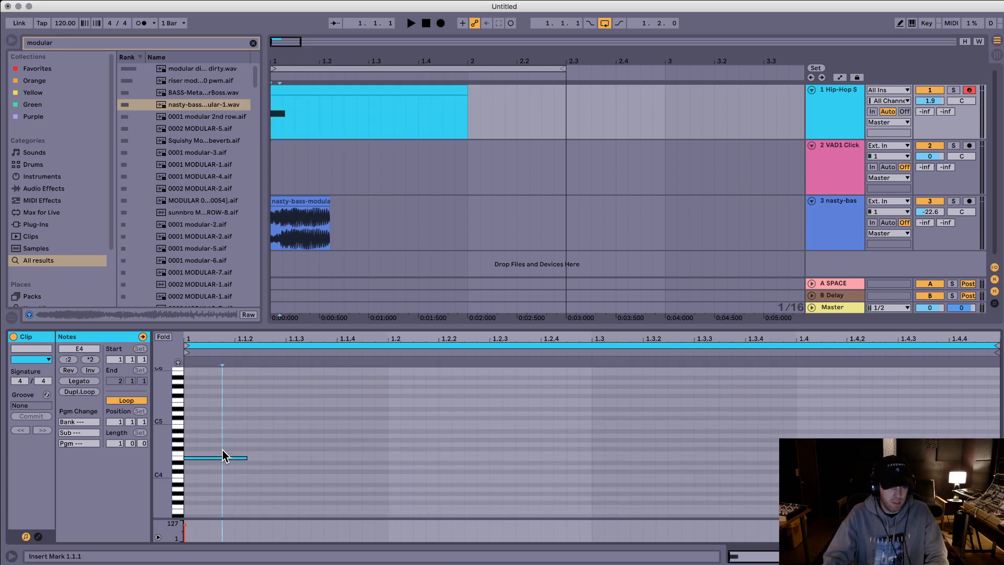
key(space)
key(Up)
key(Up)
key(space)
key(Up)
key(space)
Step: Raise the sub bass note to A4 and replay it against the nasty-bass clip
key(space)
key(Up)
key(space)
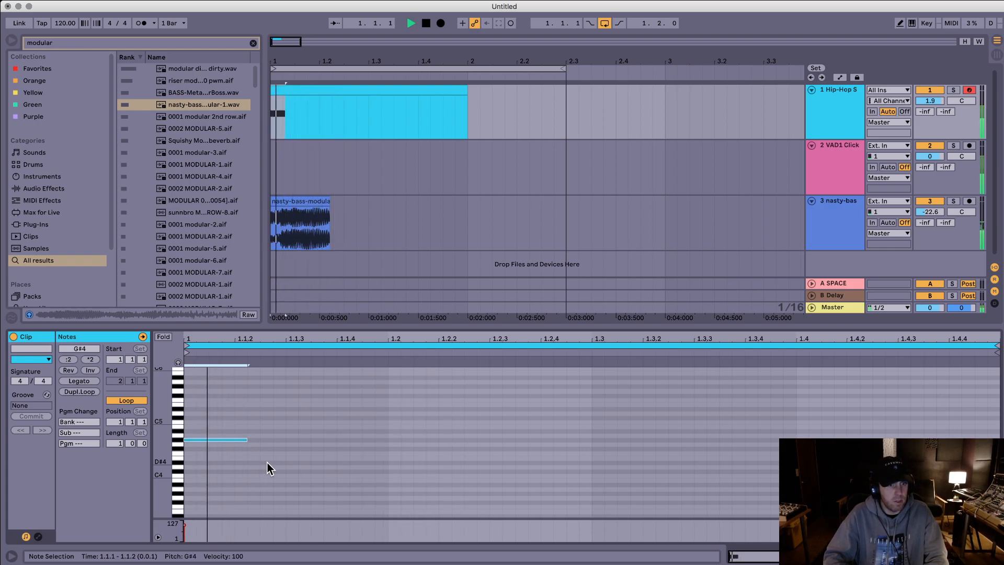
key(space)
key(Up)
key(space)
key(space)
key(space)
key(space)
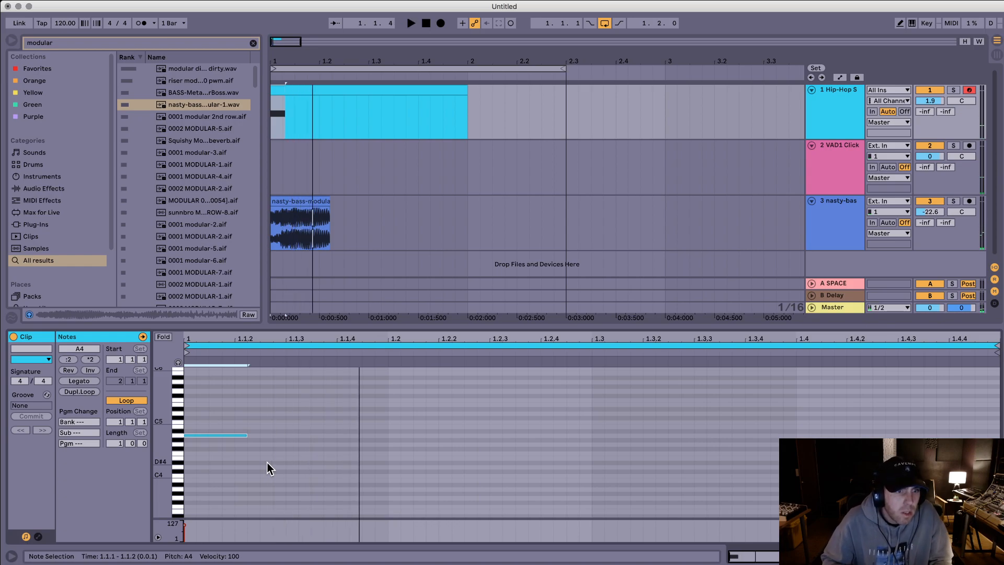
Step: Lower the sub bass note by octaves to A1 and one further octave, checking it in playback
key(shift+Down)
key(space)
key(shift+Down)
key(shift+Down)
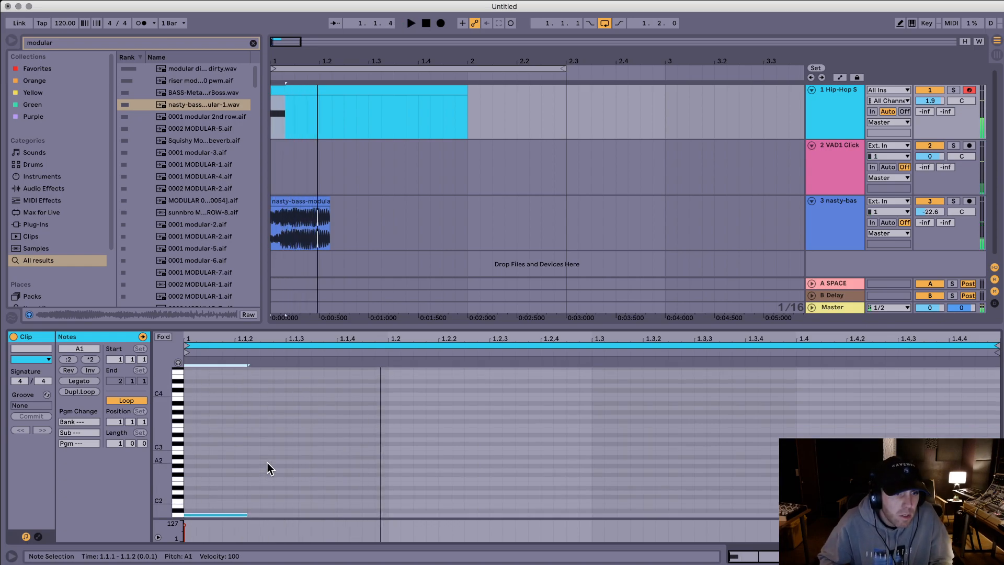
key(space)
key(shift+Down)
key(space)
Step: Select the nasty-bass-modular-1 clip and play all the layers together
key(space)
click(312, 211)
key(space)
Step: Set the Hip-Hop Sub Bass rack's Overtone to 19 and Tone to 23 while replaying the layers
key(space)
click(833, 105)
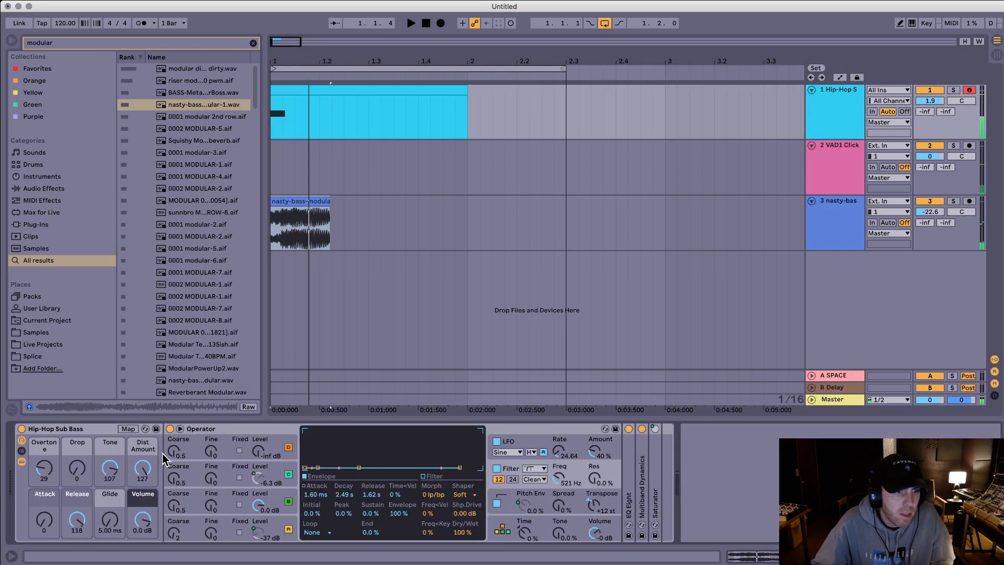
key(space)
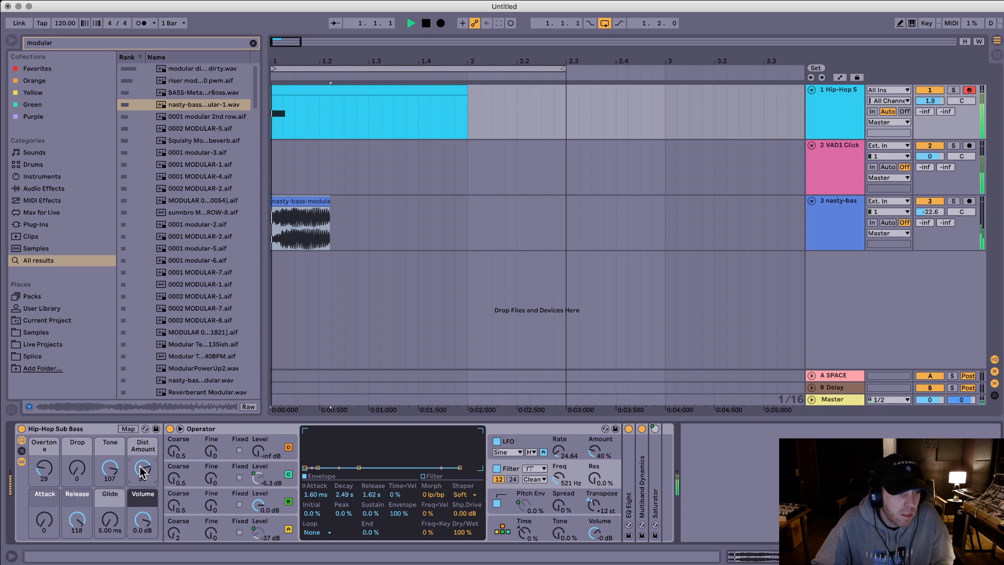
key(space)
key(space)
key(space)
key(space)
key(space)
key(space)
Step: Set the Hip-Hop Sub Bass rack's Dist Amount to 10 and play the layers again
drag(141, 472, 141, 465)
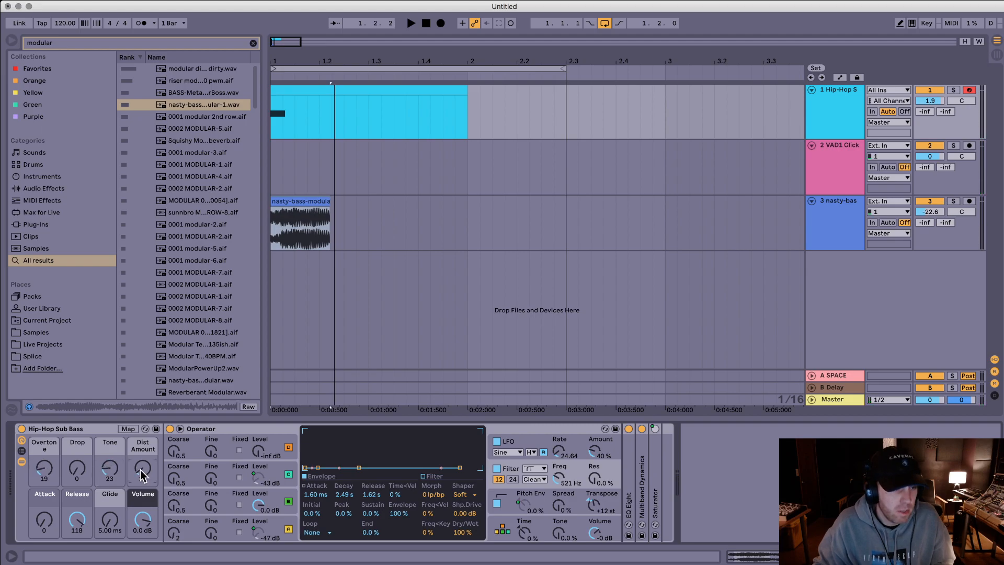
key(space)
key(space)
key(space)
key(space)
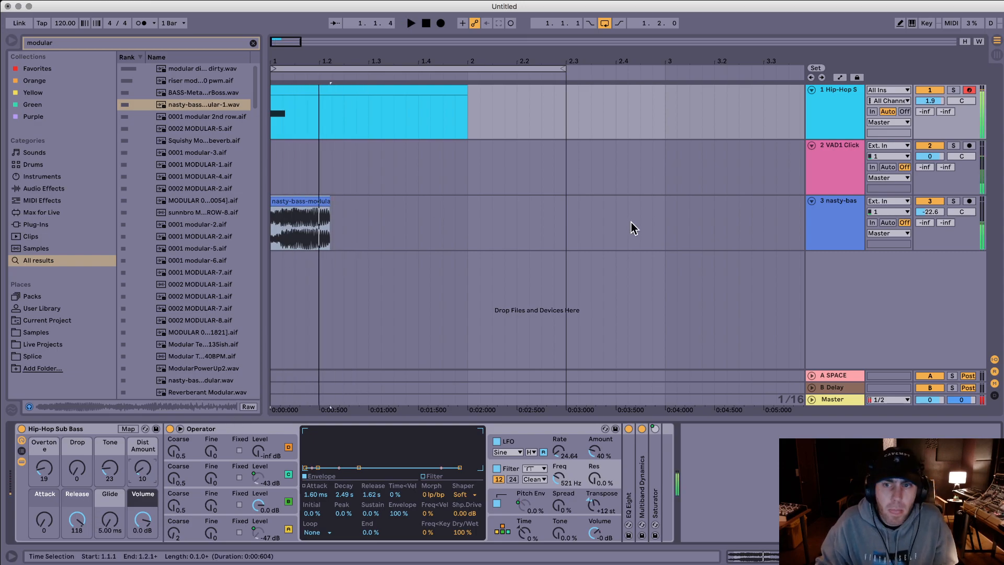
Step: Set the nasty-bass track volume to -6.0 dB, search for "eq" and add EQ Eight to that track
click(848, 208)
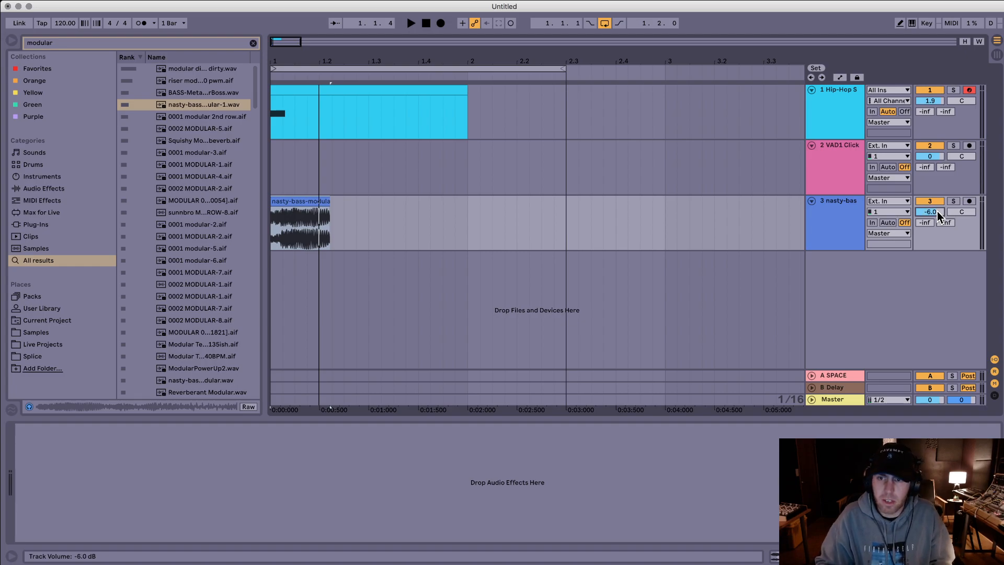
key(super+f)
text(eq)
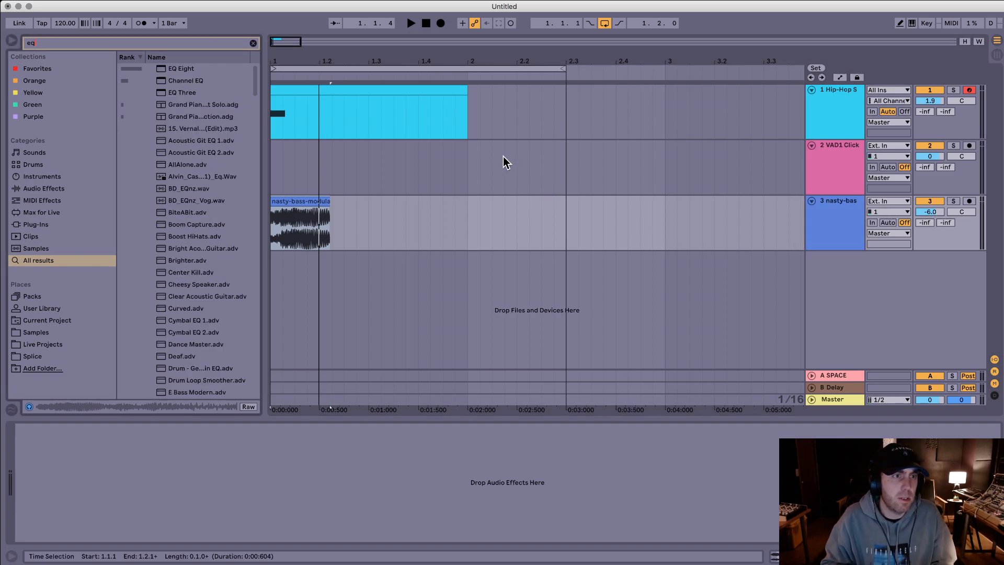
key(Down)
key(Return)
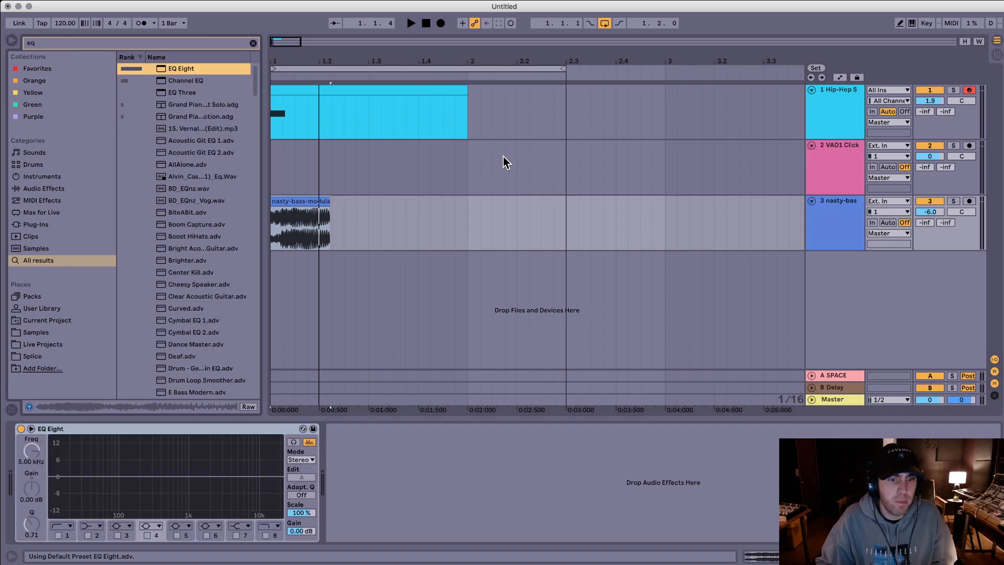
Step: Enable the low-cut band 1 on the nasty-bass track's EQ Eight at 352 Hz with a Q of 1.56 while playing
click(58, 535)
drag(91, 484, 156, 473)
key(space)
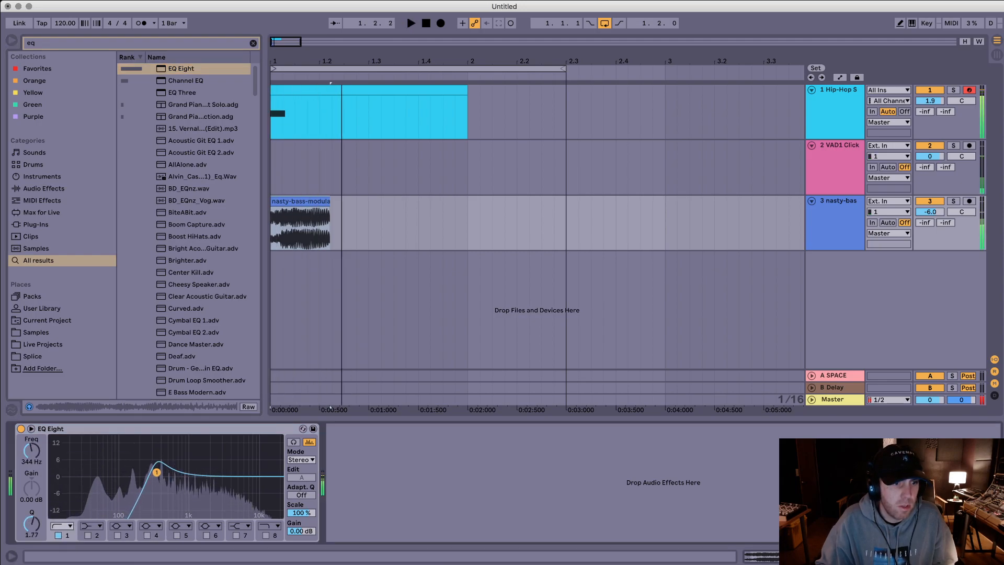
key(space)
Step: Extend the end of the nasty-bass-modular-1 clip to about 1.2.3 and play the layers
drag(322, 201, 362, 201)
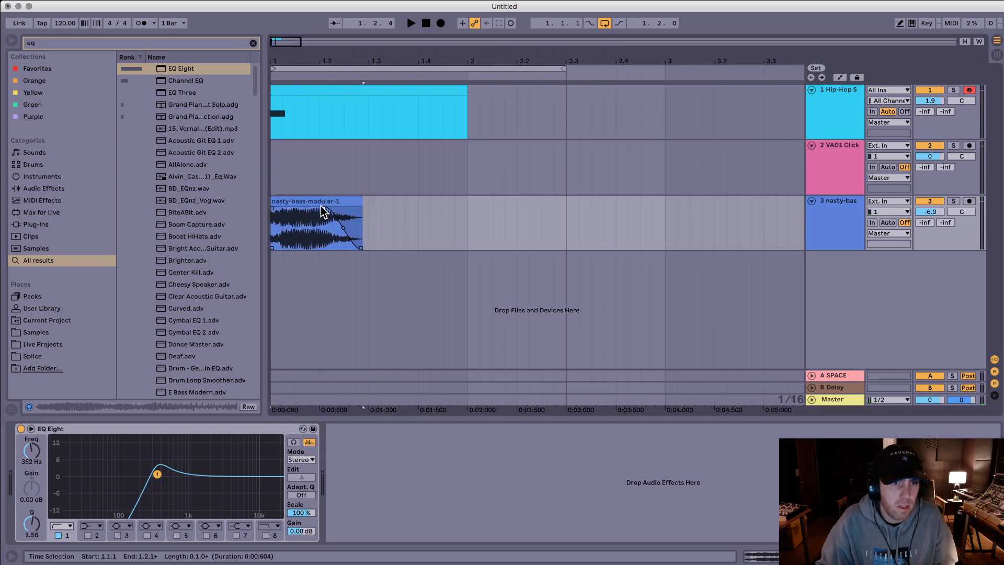
click(353, 200)
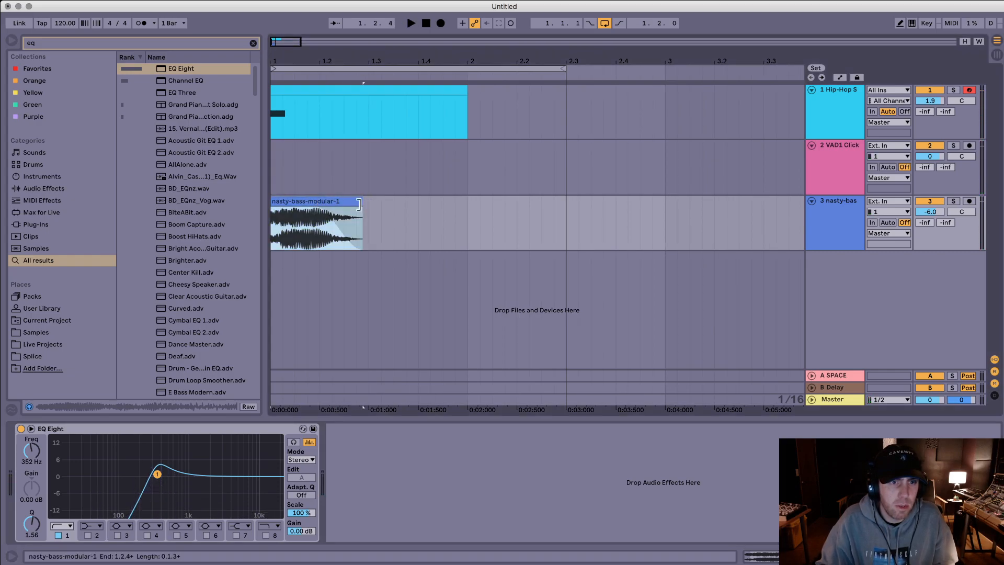
drag(355, 202, 352, 202)
key(space)
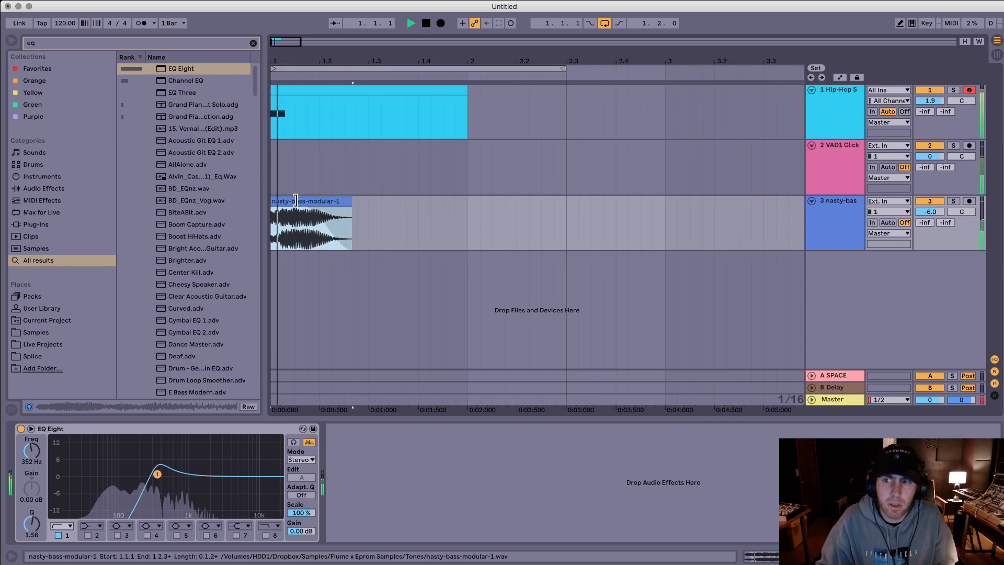
Step: Add a short fade-in to the start of the nasty-bass-modular-1 clip and replay the layers
click(279, 213)
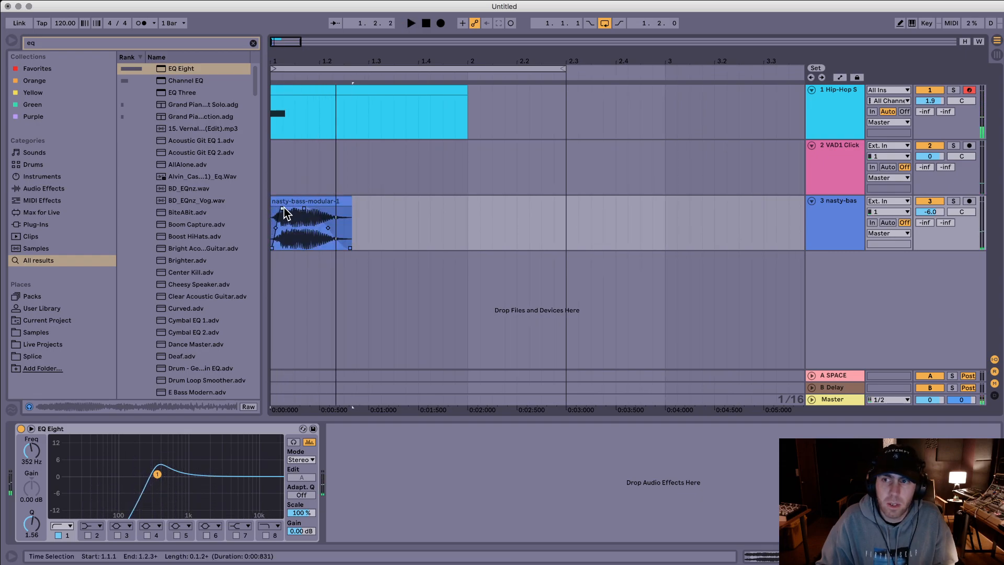
click(287, 198)
key(space)
key(space)
Step: Search for "valhalla", add ValhallaVintageVerb to the nasty-bass track and set its Mix to 80.4 %
key(super+f)
text(valhalla)
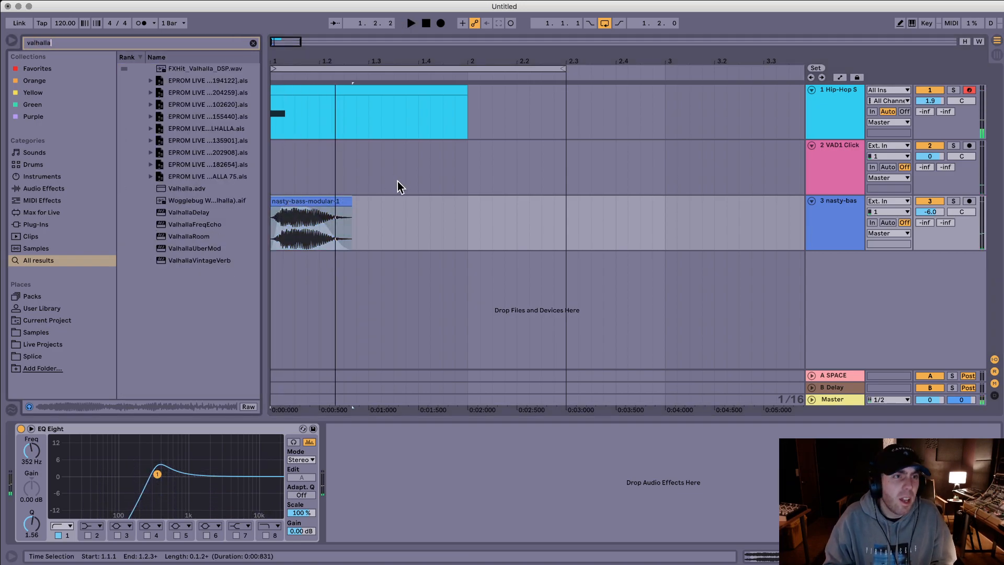
drag(209, 259, 309, 240)
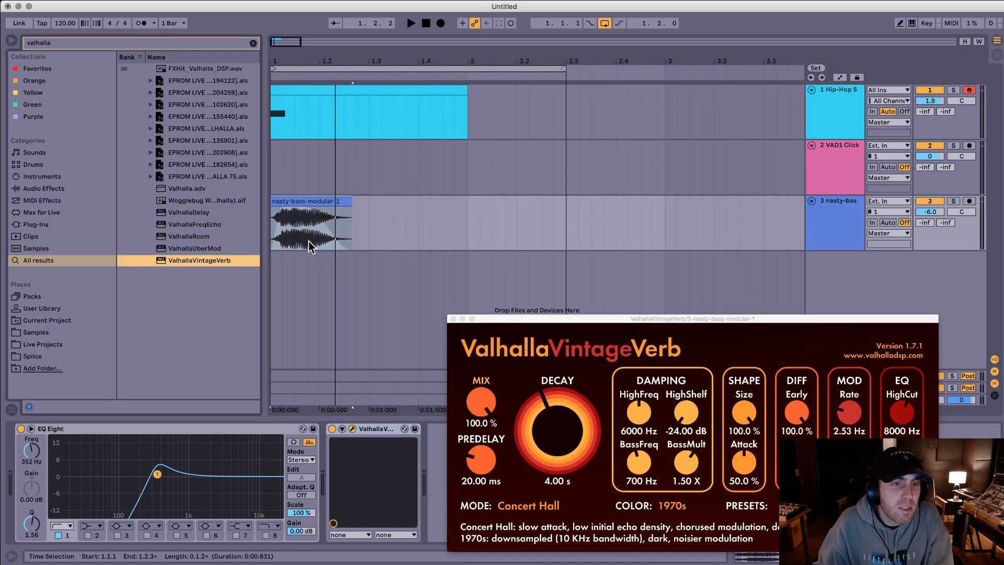
drag(481, 402, 480, 428)
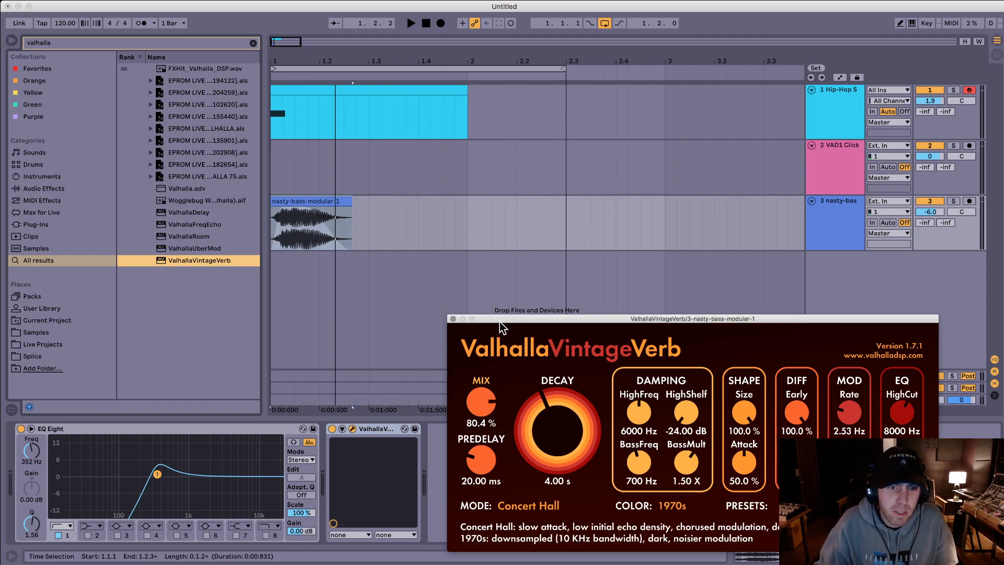
drag(500, 327, 500, 308)
click(419, 240)
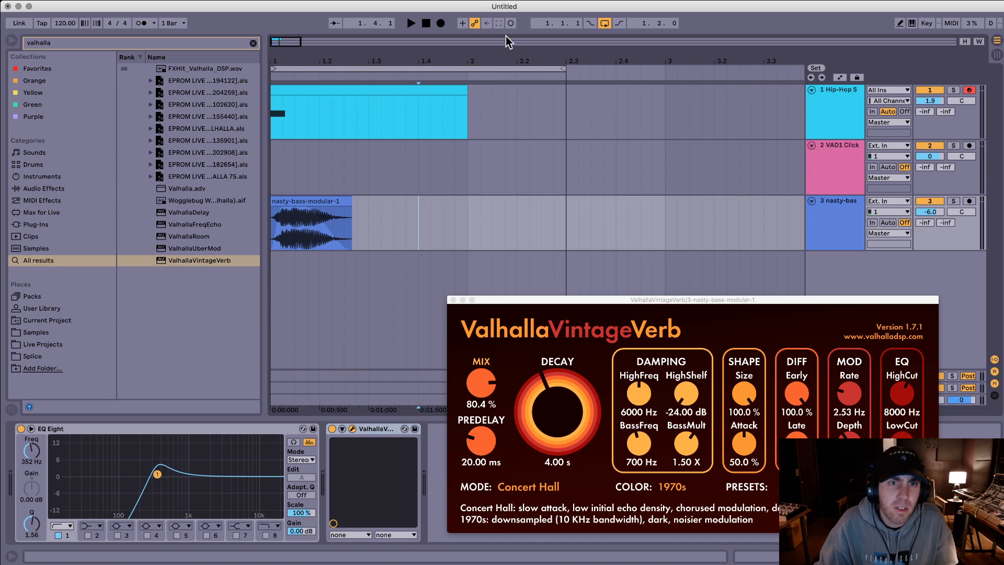
Step: Automate the reverb Mix on the nasty-bass clip from 0 % until about 1.1.4, rising to about 80 % near 1.2, and play it
key(a)
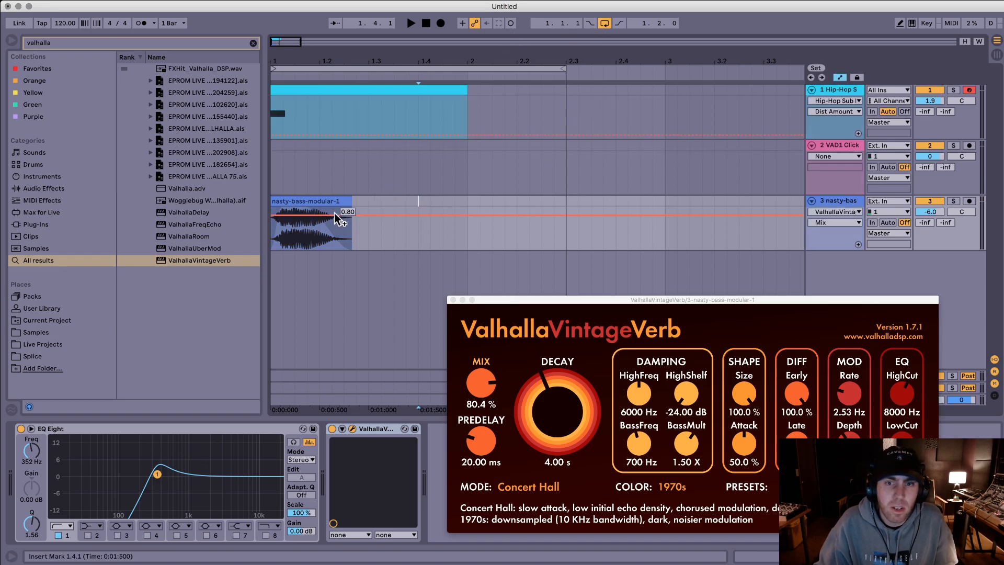
drag(310, 215, 270, 219)
key(space)
key(space)
key(space)
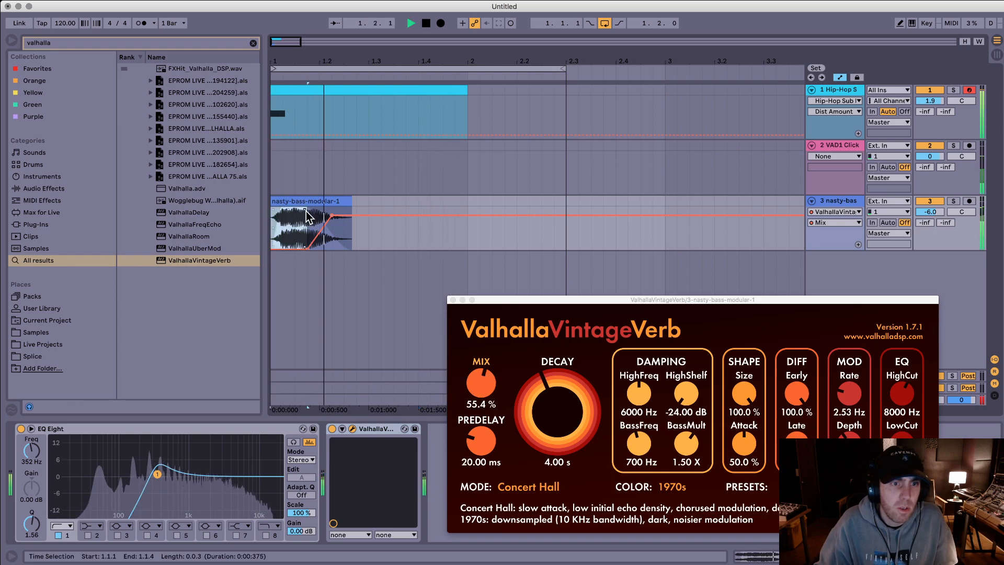
Step: Set the reverb's Decay to 2.06 s, Size to 66.4 %, BassMult to 0.69 X, HighCut to 10190 Hz and PreDelay to 16.48 ms
drag(564, 407, 565, 434)
drag(744, 393, 738, 423)
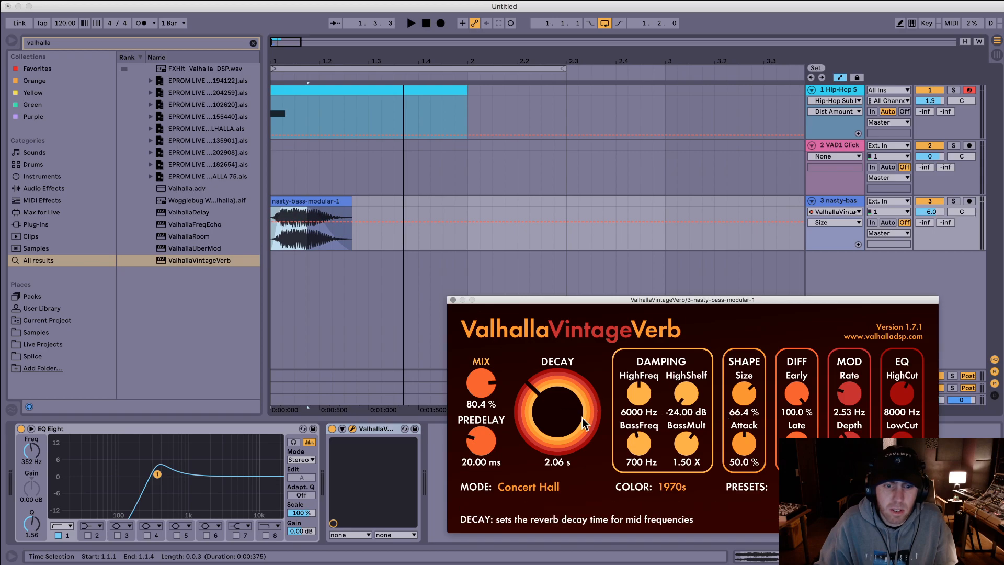
drag(678, 464, 678, 476)
drag(901, 393, 901, 379)
drag(480, 441, 481, 449)
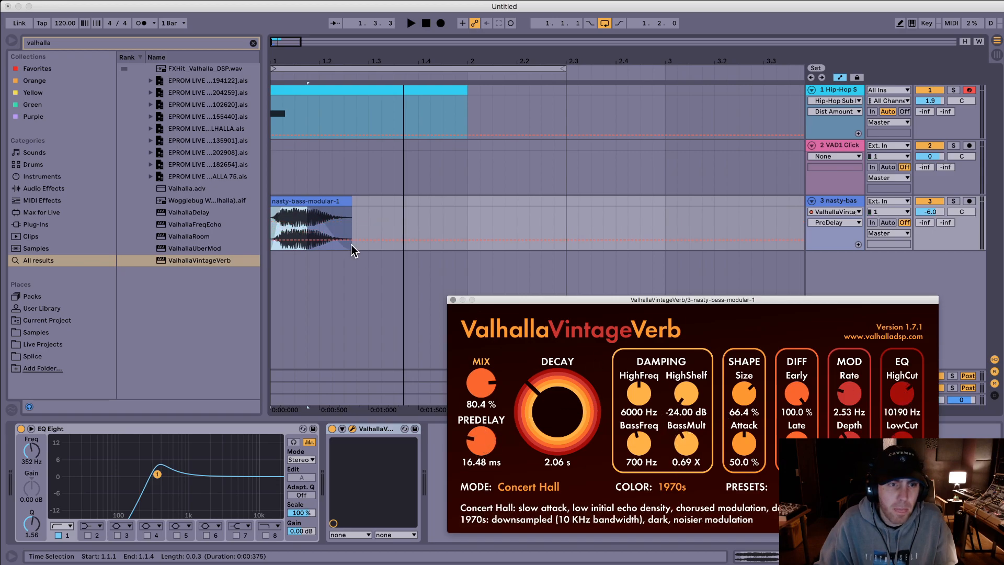
Step: Insert an audio track below nasty-bass and place the first hurricane kick.aif from a "hurricane" search at its start
click(355, 216)
click(331, 201)
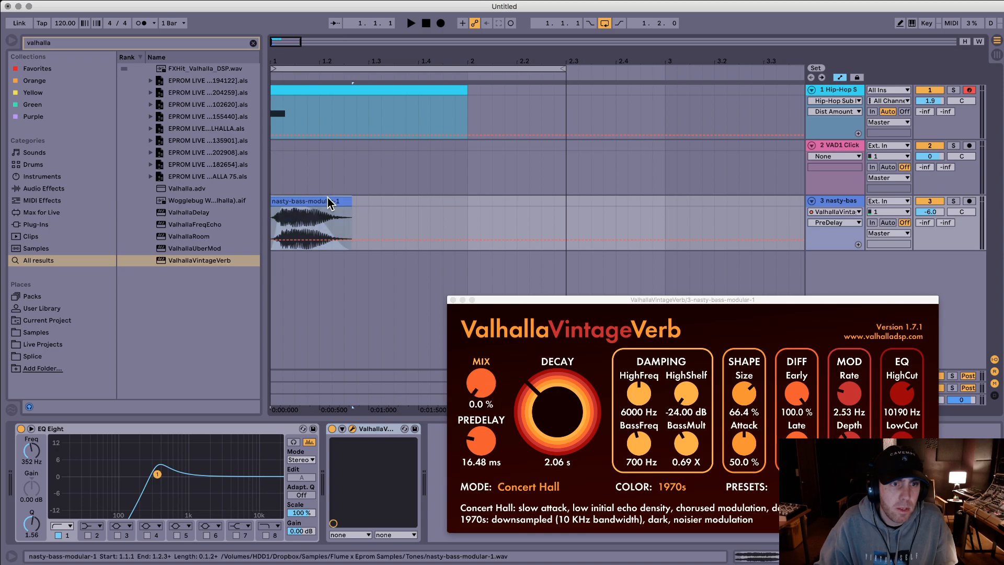
click(836, 148)
click(849, 203)
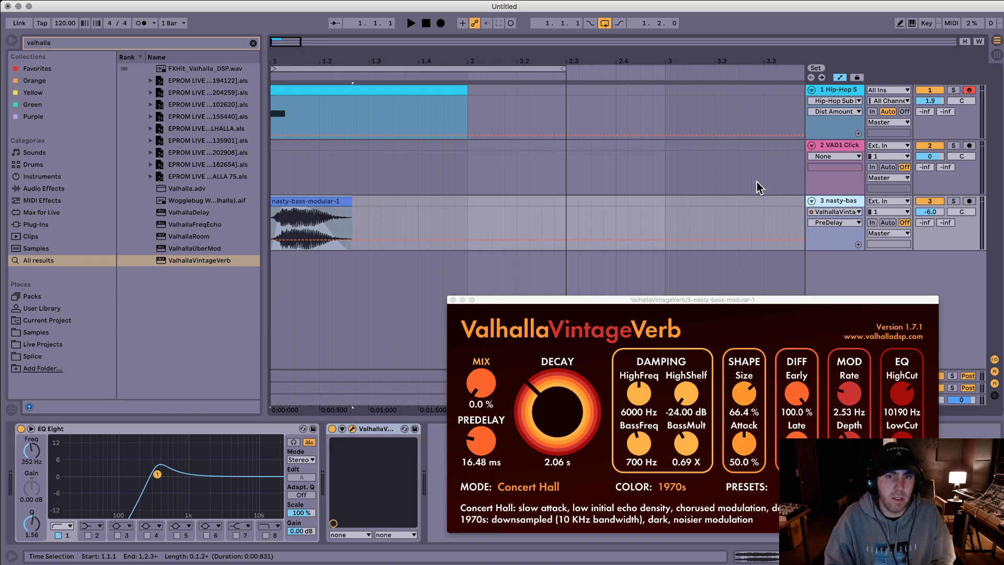
key(super+t)
key(super+f)
text(hur)
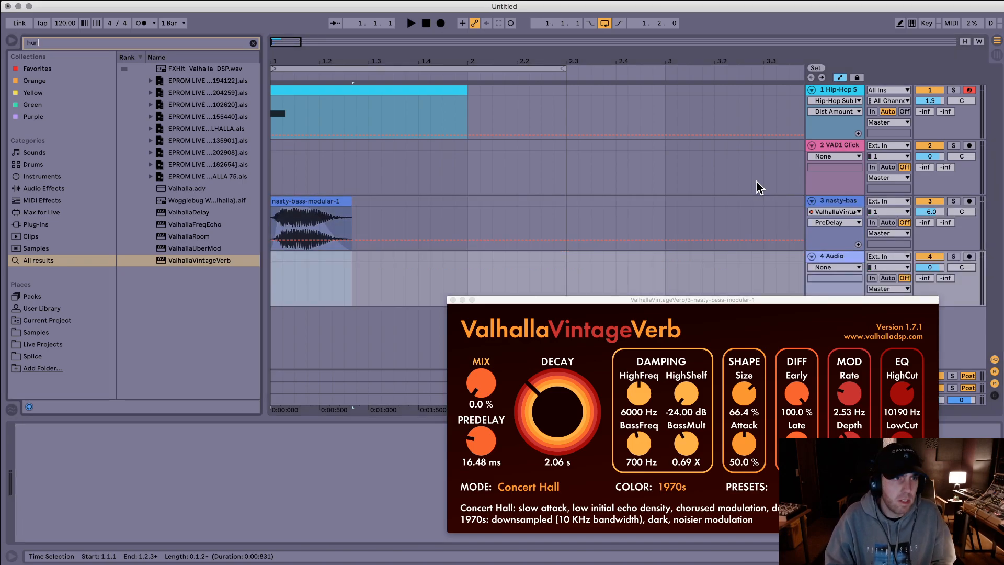
text(ricane)
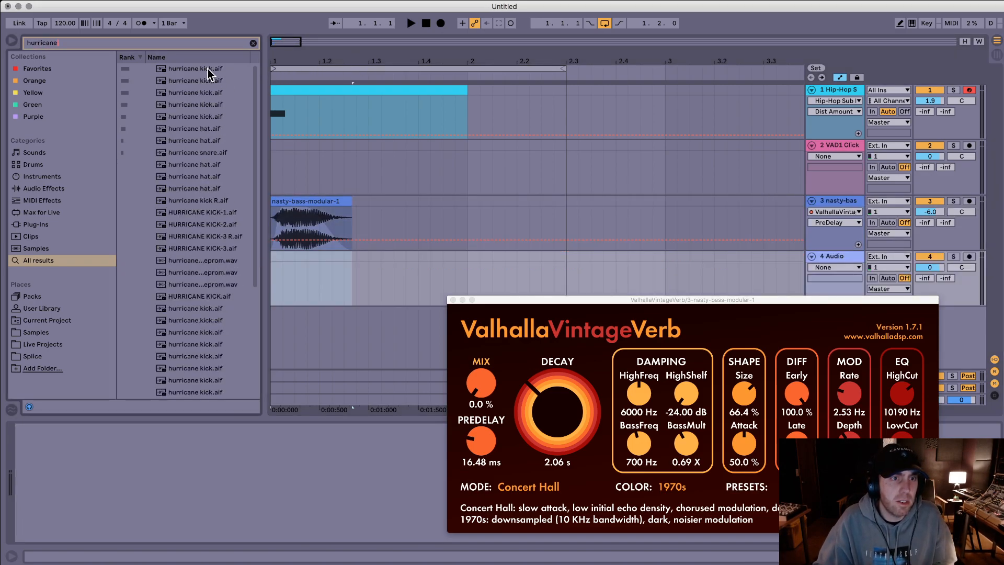
click(208, 69)
drag(198, 71, 275, 283)
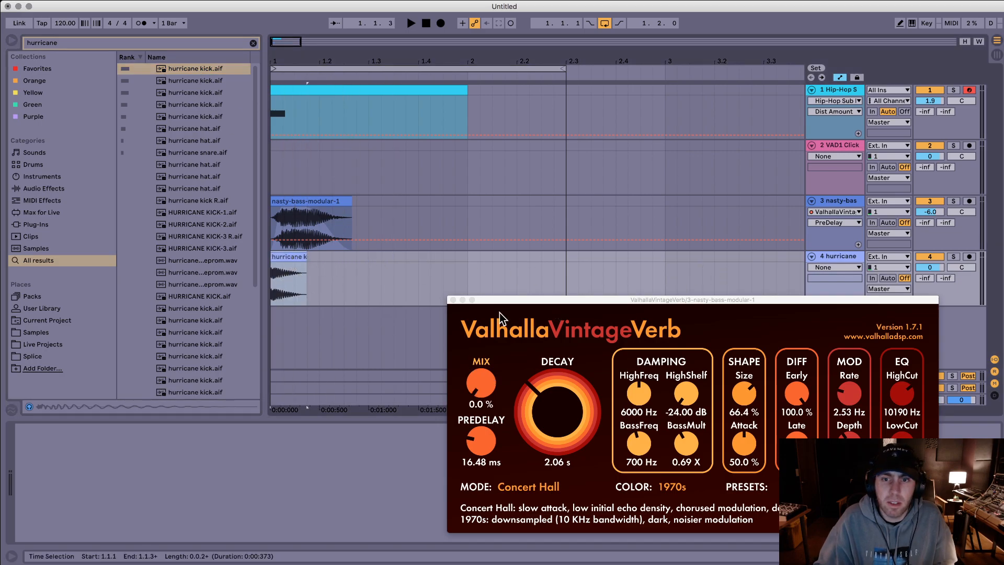
click(453, 299)
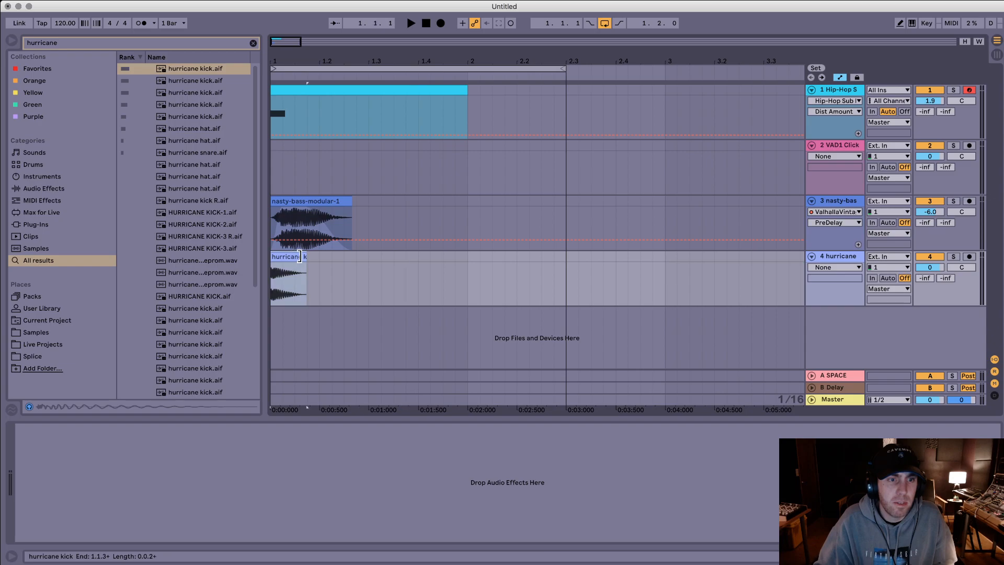
Step: Play all the layers and set the nasty-bass track volume to -8.0 dB
key(space)
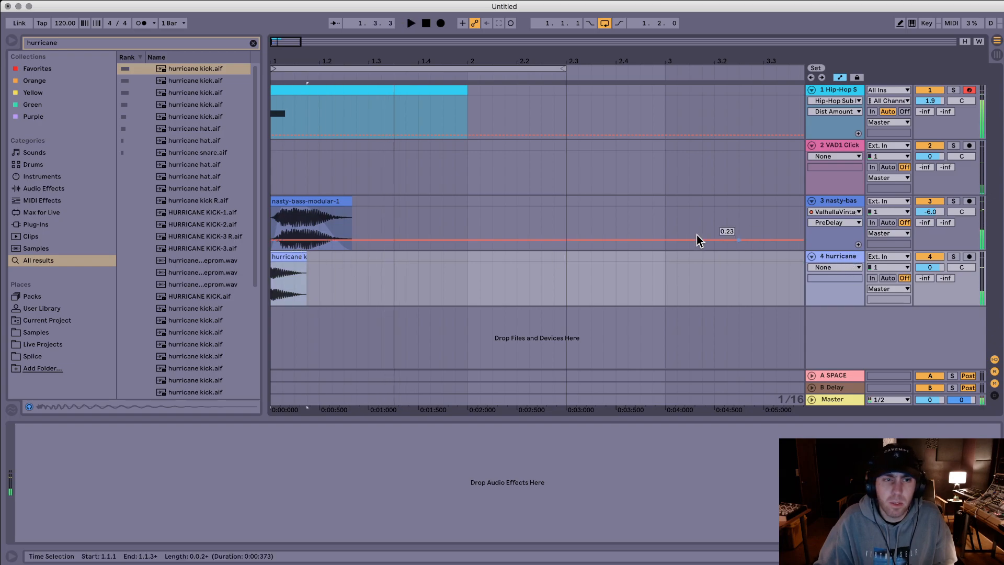
click(841, 203)
click(908, 212)
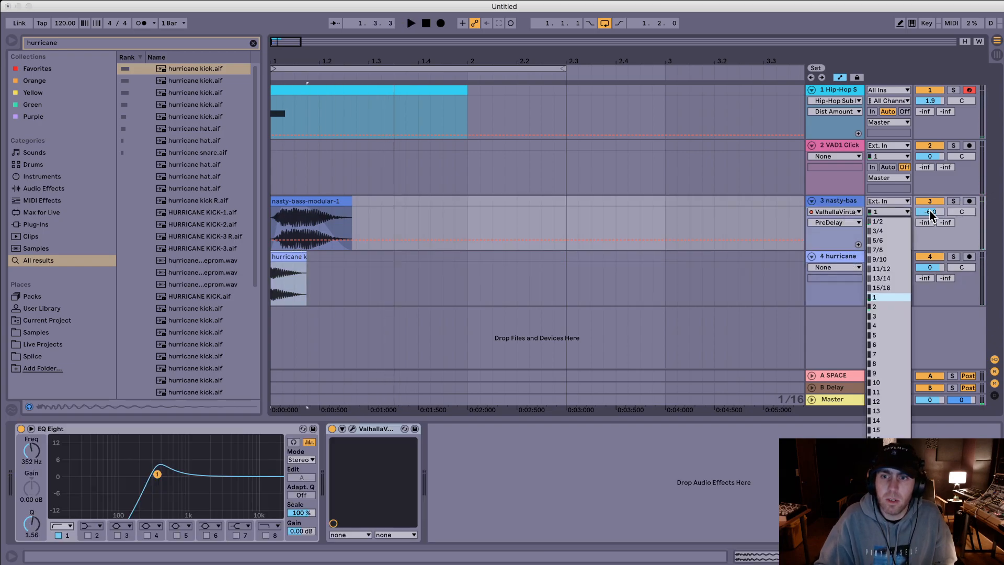
click(931, 211)
drag(931, 212, 930, 212)
click(932, 212)
click(840, 203)
key(super+f)
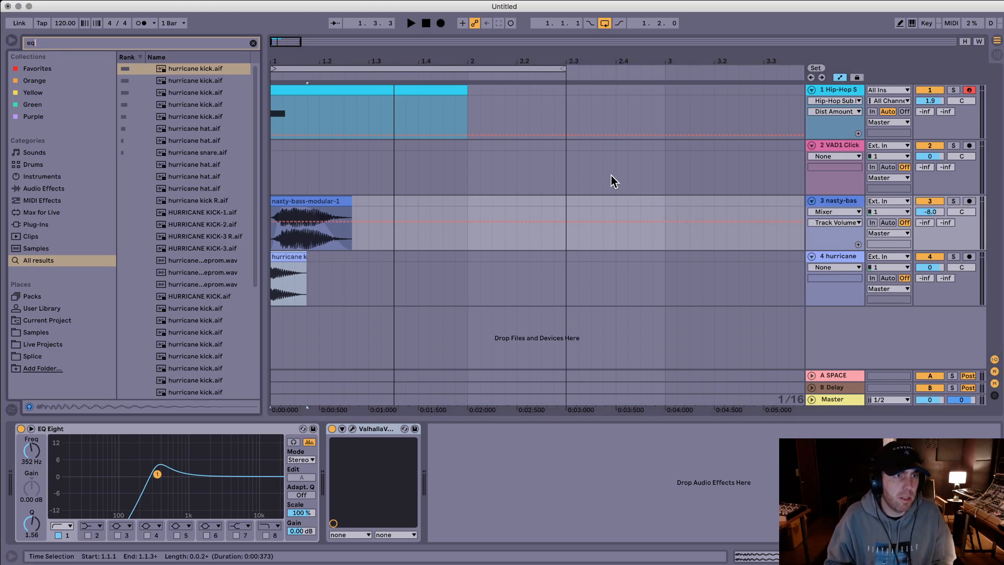
key(Down)
key(Return)
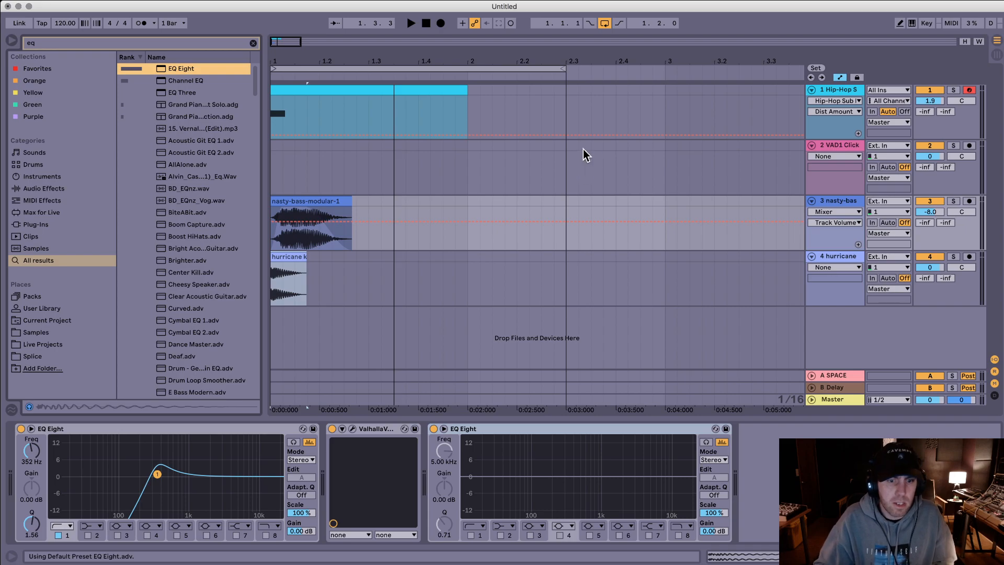
click(470, 534)
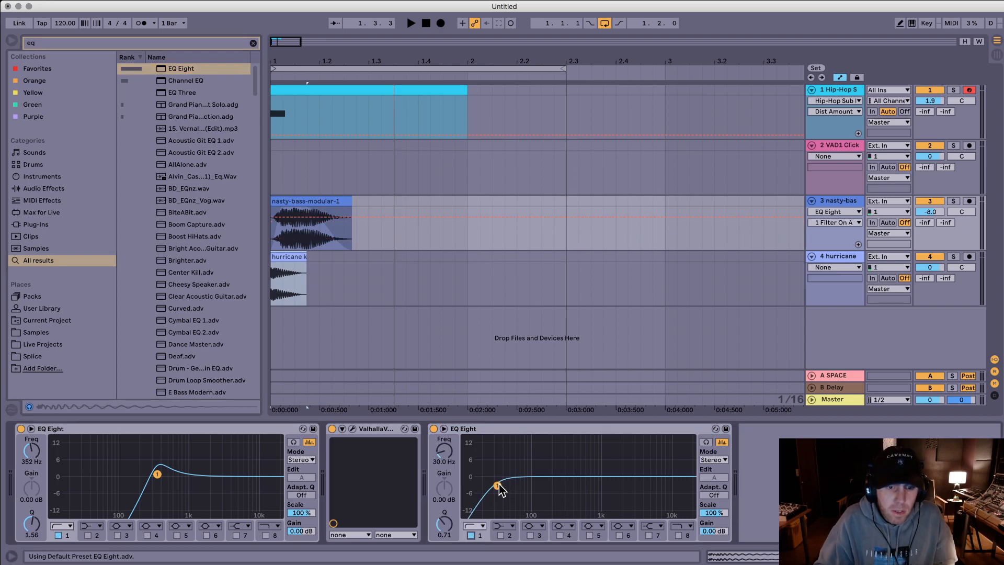
click(503, 428)
key(Delete)
Step: Search for "auto", add Auto Filter after the reverb on the nasty-bass track and set its frequency to 2.98 kHz
key(super+f)
text(auto)
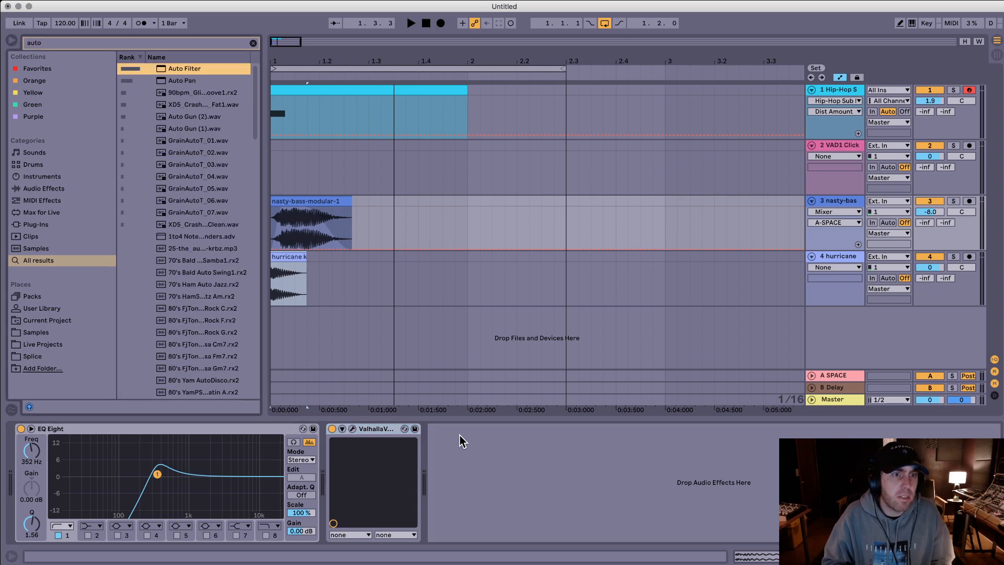
key(Return)
drag(605, 466, 606, 497)
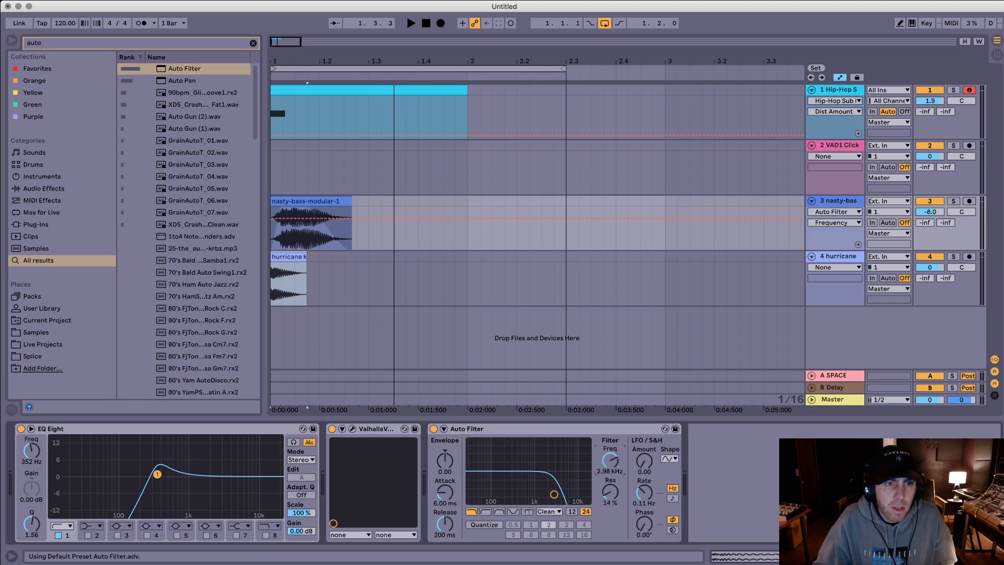
Step: Automate the Auto Filter frequency to rise from low at the nasty-bass clip's start to high just past its end, and play it
click(276, 243)
drag(301, 243, 211, 218)
key(space)
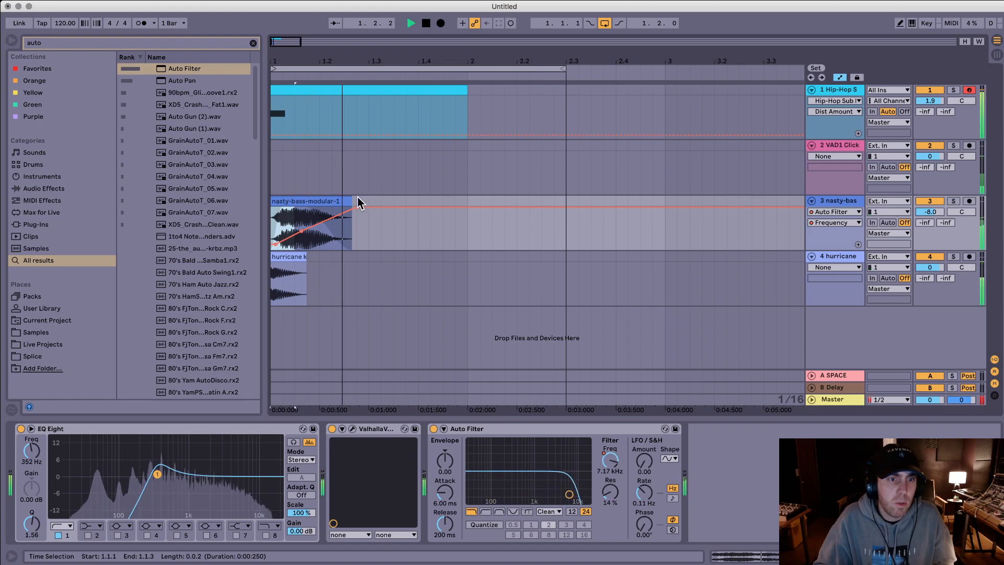
key(space)
Step: Mute the nasty-bass track, play the remaining layers and add EQ Eight to the hurricane kick track
click(846, 255)
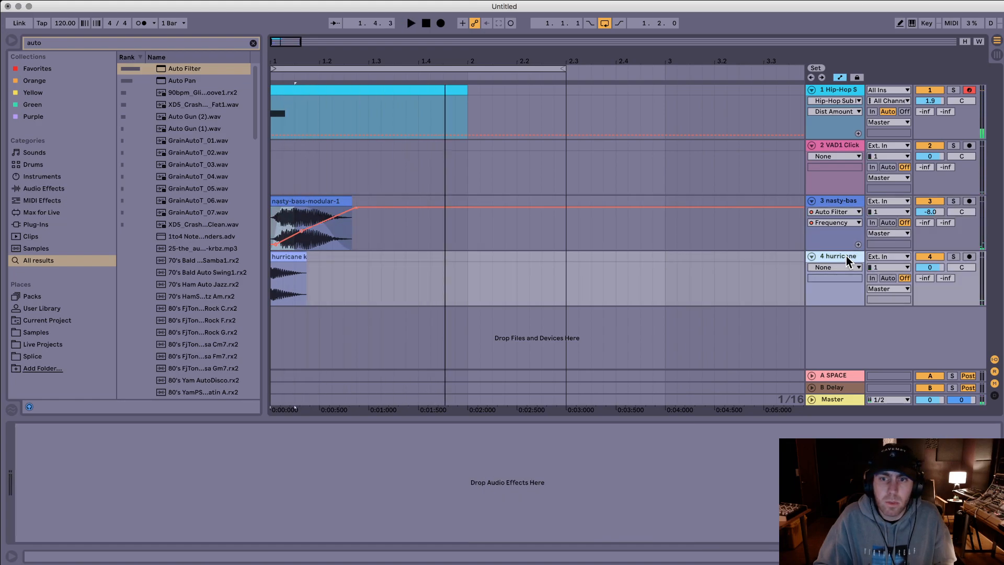
click(929, 201)
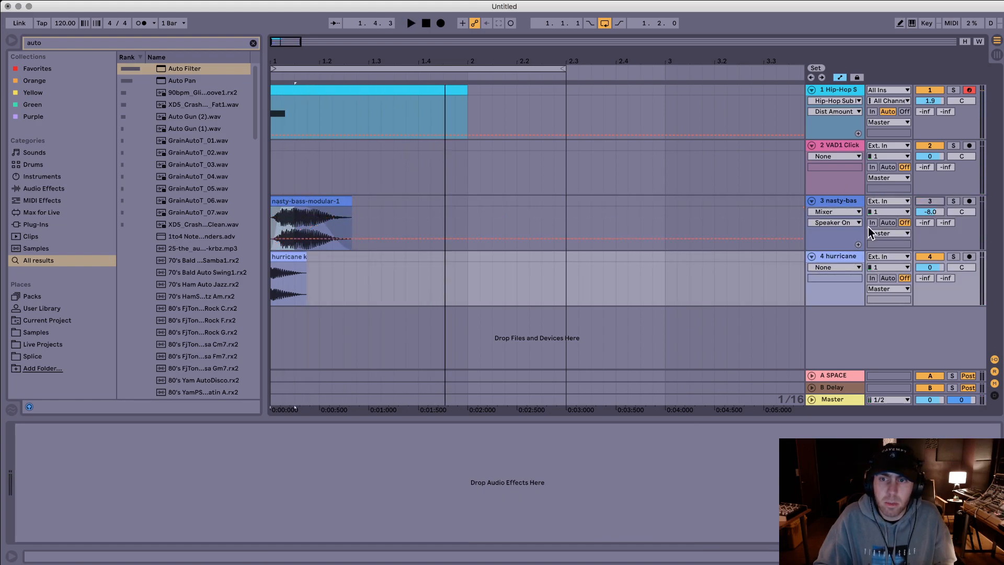
click(313, 258)
key(super+f)
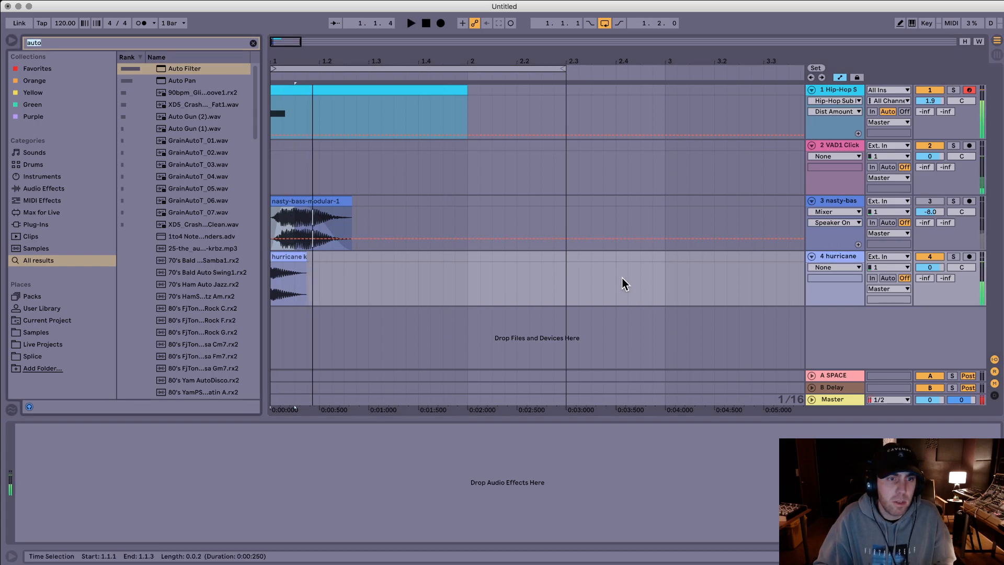
text(eq)
key(Return)
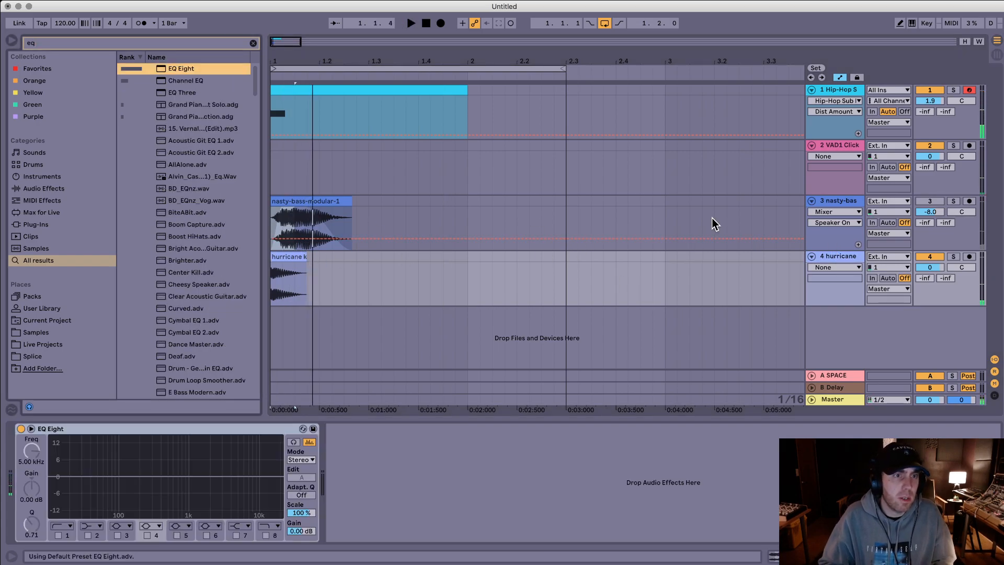
Step: Enable the low-cut band 1 on the hurricane kick's EQ Eight at 75.1 Hz while repeatedly playing the layers
click(57, 535)
click(58, 536)
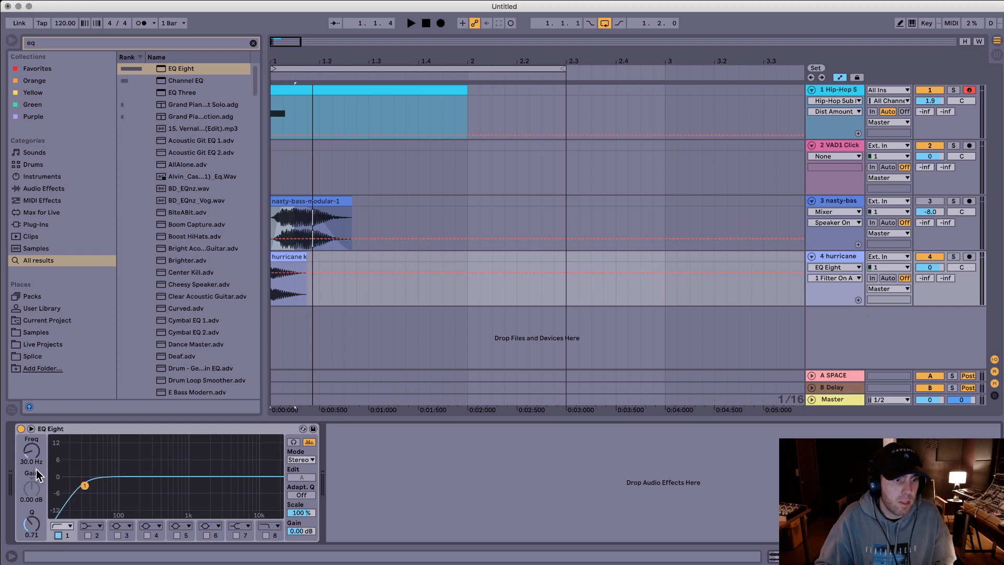
key(space)
mouse_move(31, 450)
mouse_down()
mouse_move(31, 426)
mouse_move(32, 445)
mouse_up()
key(space)
key(space)
key(space)
key(space)
key(space)
key(space)
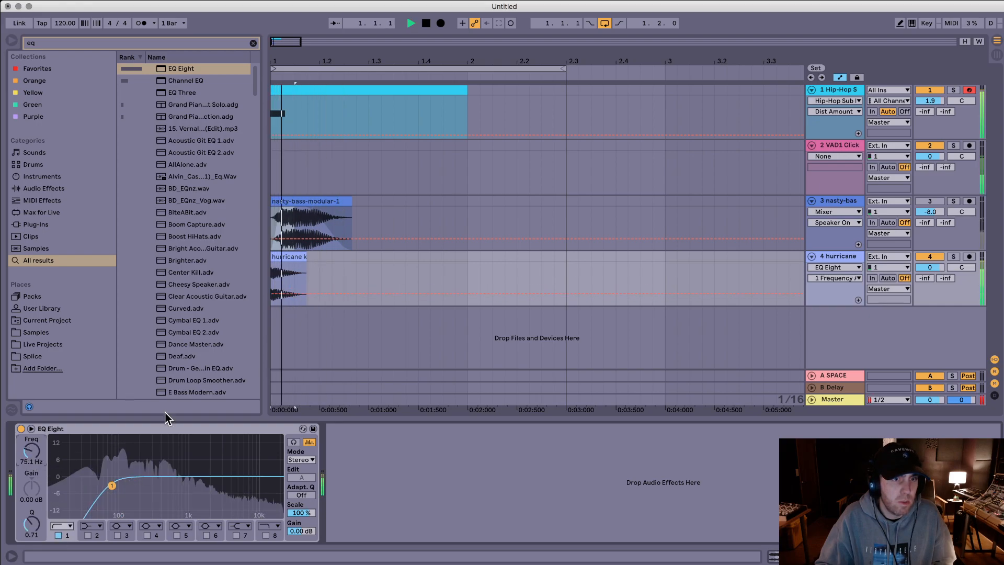
key(space)
Step: Remove the fade-in at the start of the VAD1 Click clip and play the layers from the beginning
click(414, 77)
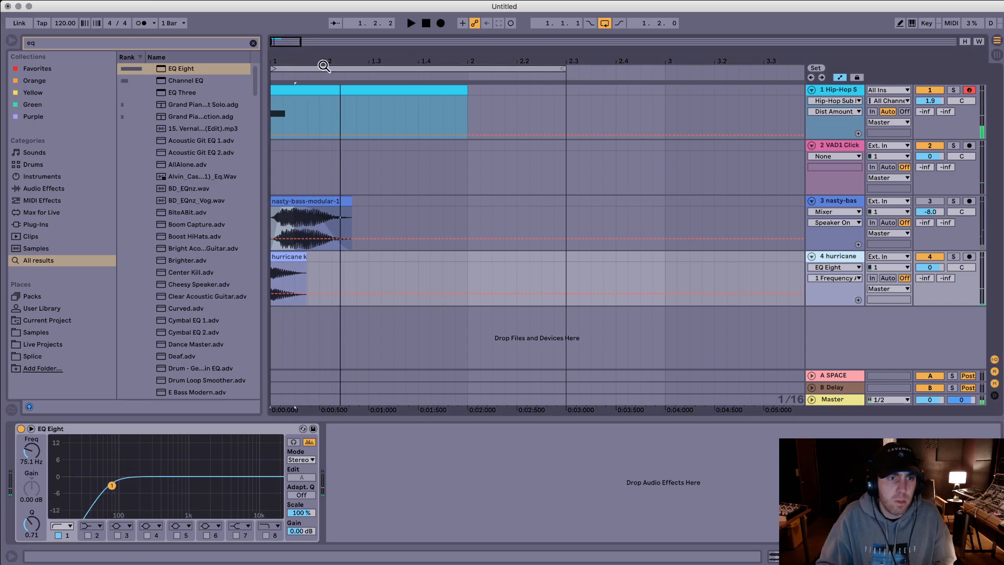
drag(282, 59, 272, 59)
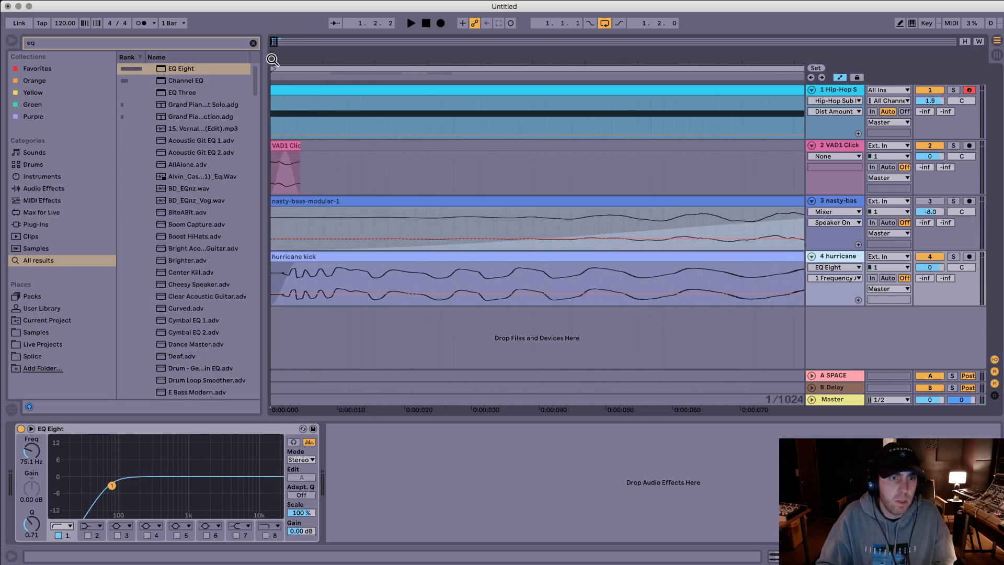
click(293, 145)
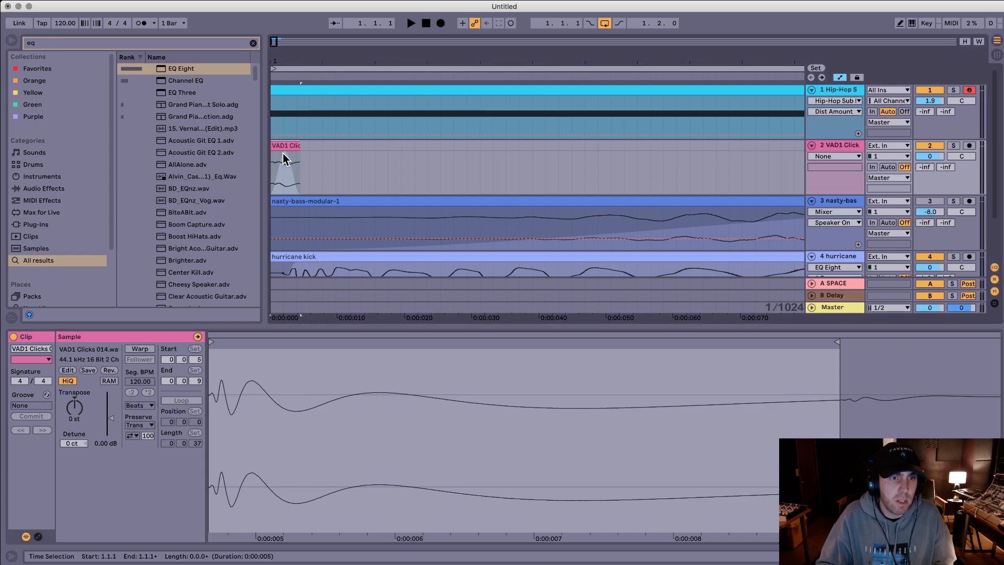
key(a)
drag(284, 152, 267, 152)
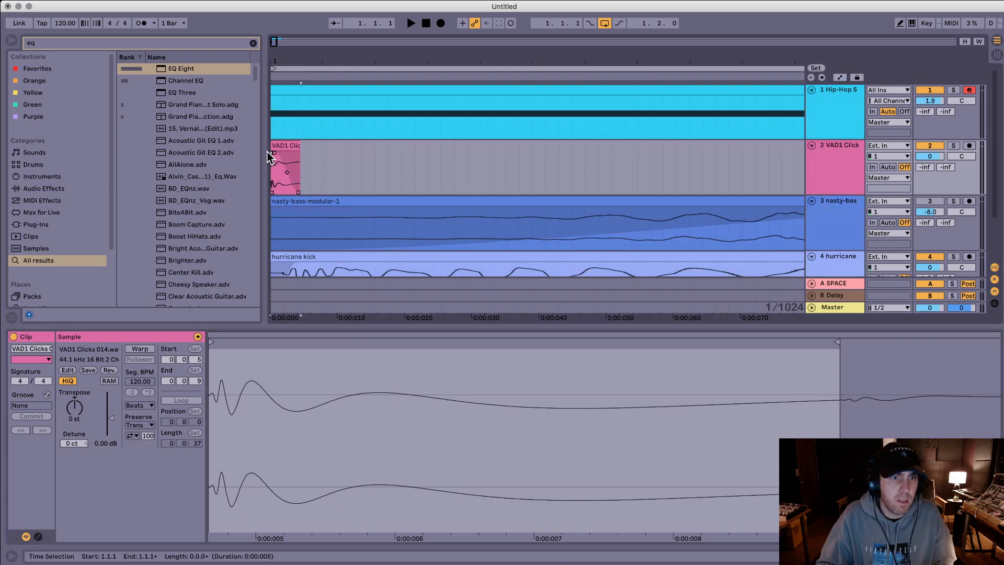
key(space)
key(space)
drag(333, 60, 333, 26)
key(space)
Step: Examine the start of the hurricane kick clip's waveform while playing the layers
click(318, 260)
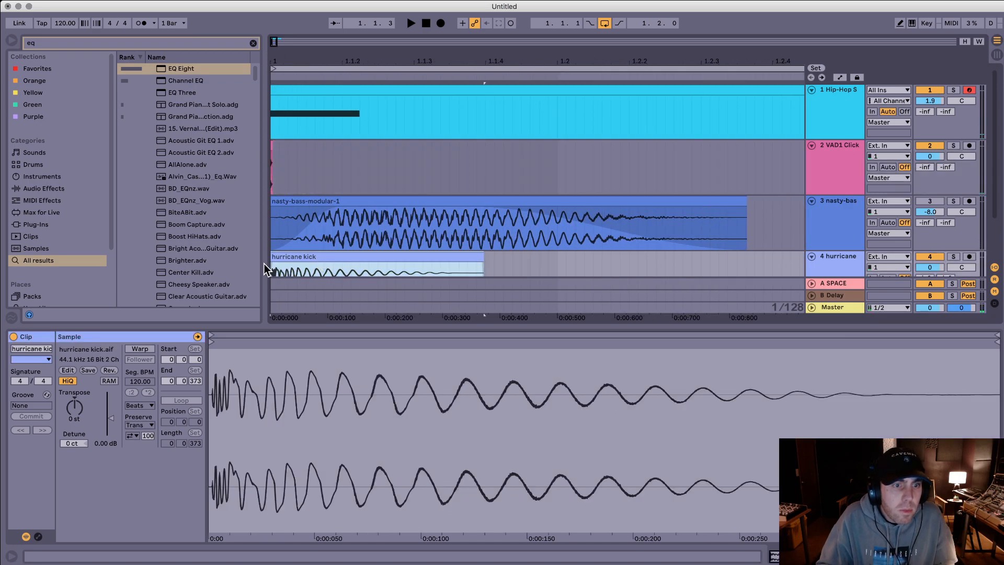
click(272, 264)
key(space)
key(space)
drag(217, 363, 217, 462)
mouse_move(212, 342)
mouse_down()
mouse_move(478, 350)
mouse_move(452, 354)
mouse_move(215, 309)
mouse_up()
drag(401, 58, 400, 45)
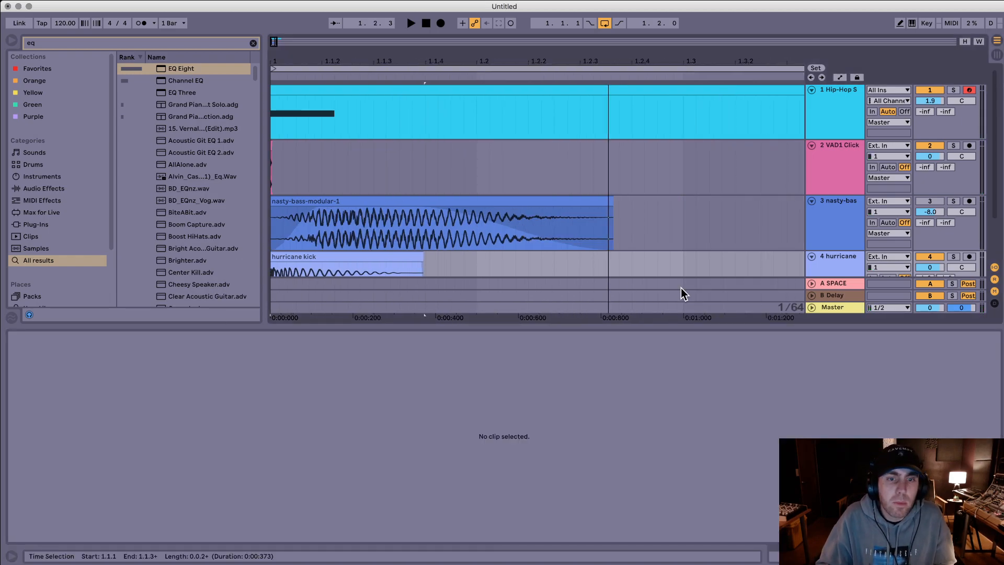
drag(656, 333, 645, 448)
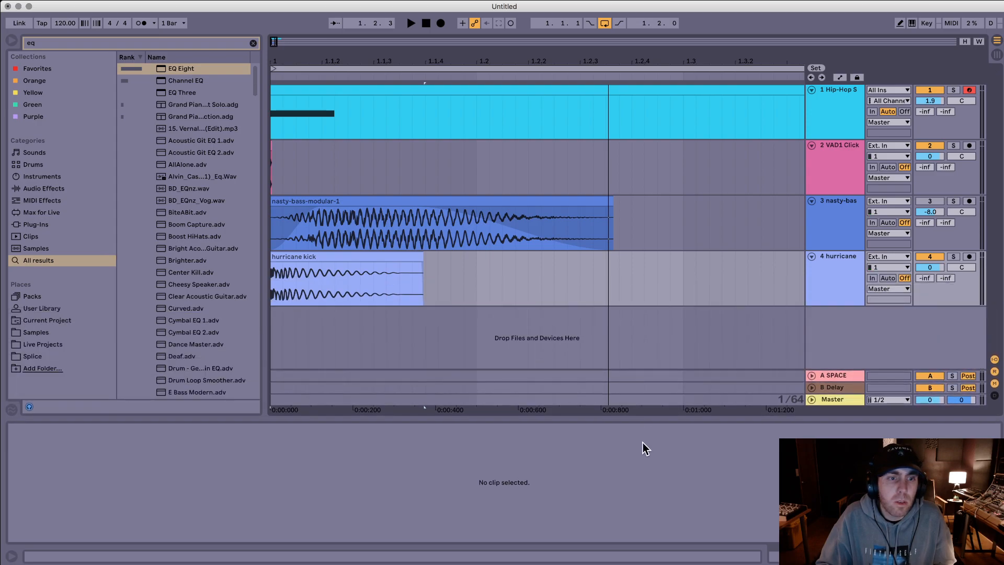
Step: Select the clips on all four tracks and play them together with the nasty-bass layer muted
drag(293, 242, 36, 144)
drag(345, 61, 344, 39)
drag(505, 280, 258, 126)
key(space)
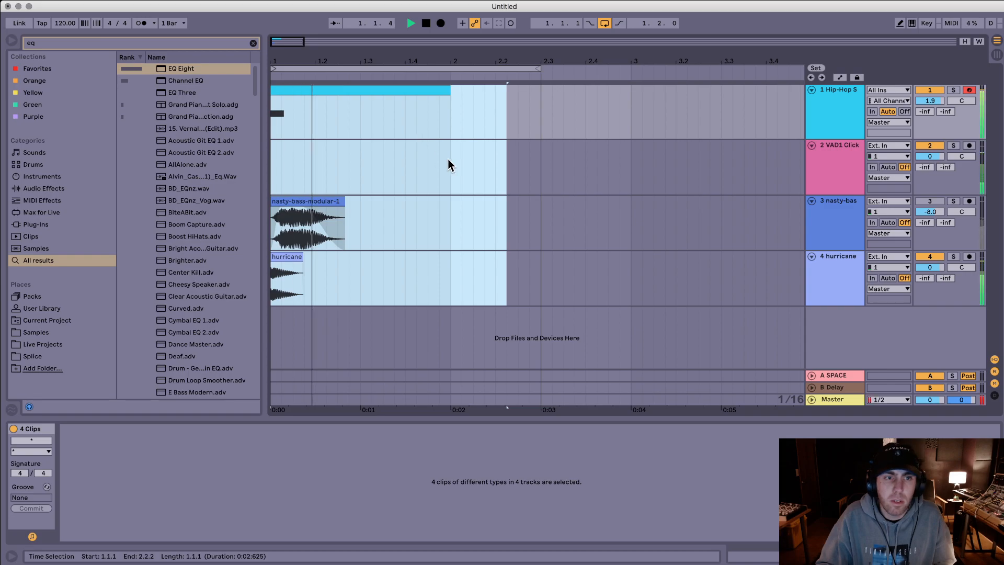
key(space)
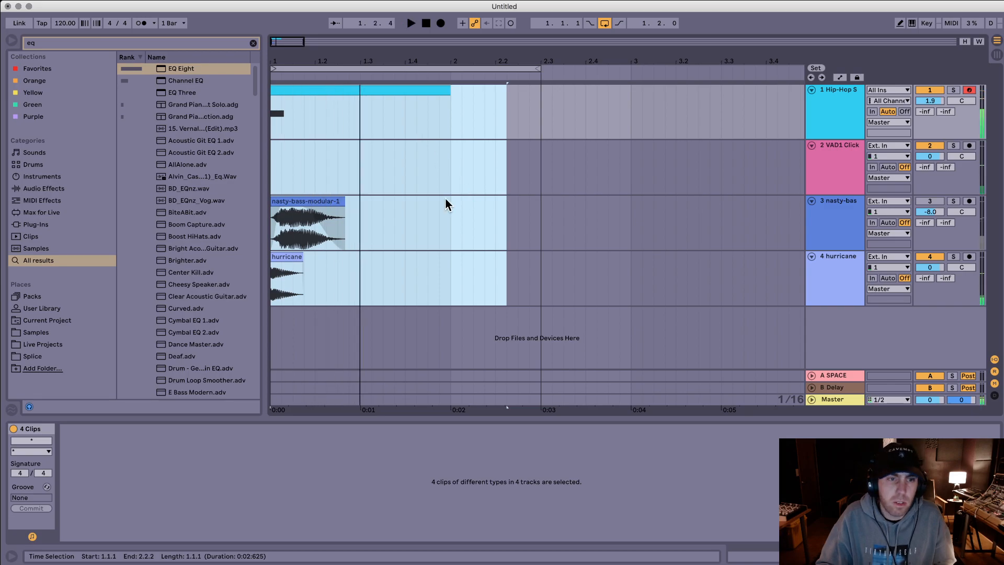
Step: Turn the nasty-bass track back on and play the layers from the clip's start
click(308, 202)
click(849, 212)
click(928, 201)
key(space)
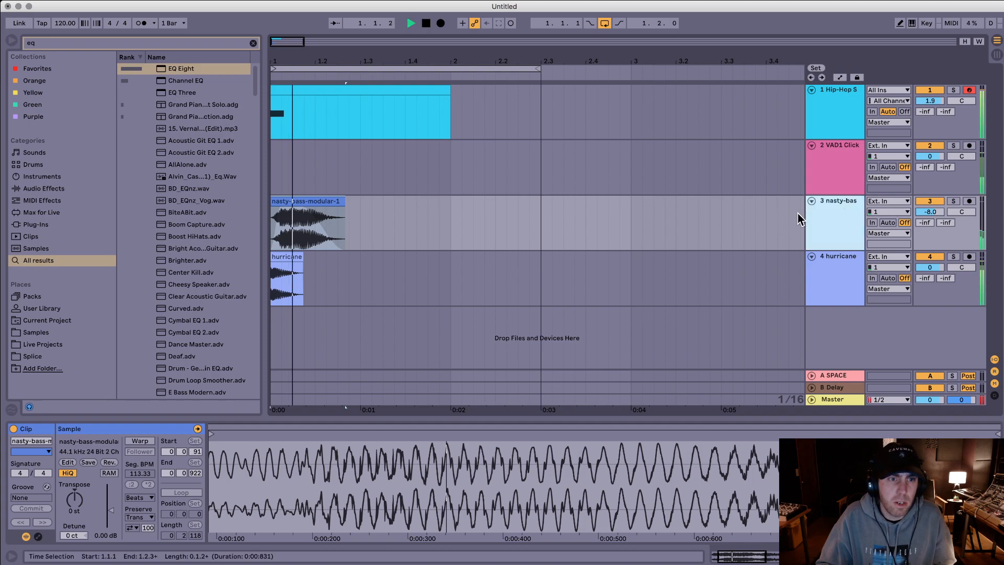
key(space)
Step: Show the Auto Filter frequency automation on the nasty-bass track, adjust a breakpoint early in its rise, and play the layers
double_click(836, 202)
key(a)
key(a)
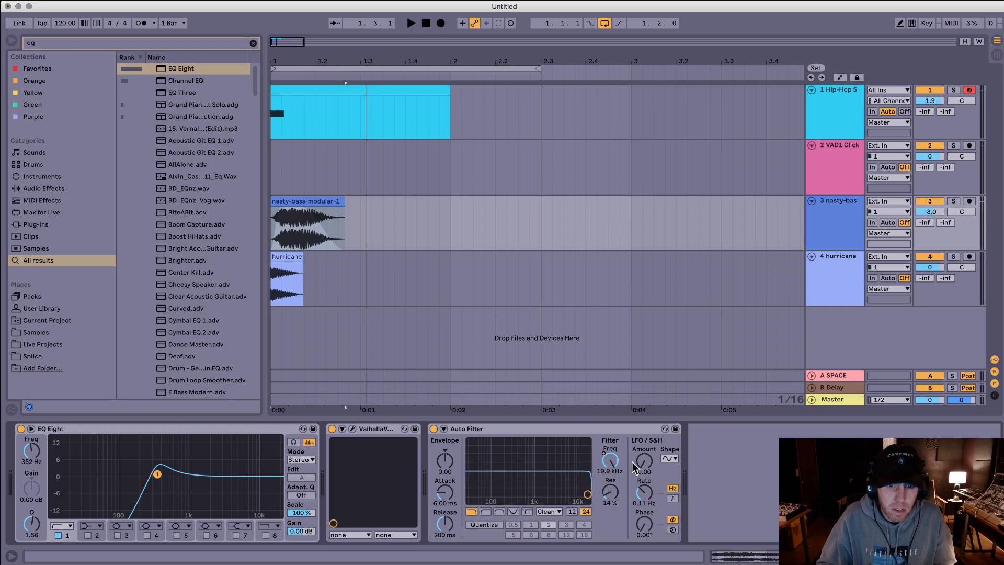
key(a)
mouse_move(310, 217)
mouse_down()
mouse_move(282, 230)
mouse_move(297, 224)
mouse_up()
key(space)
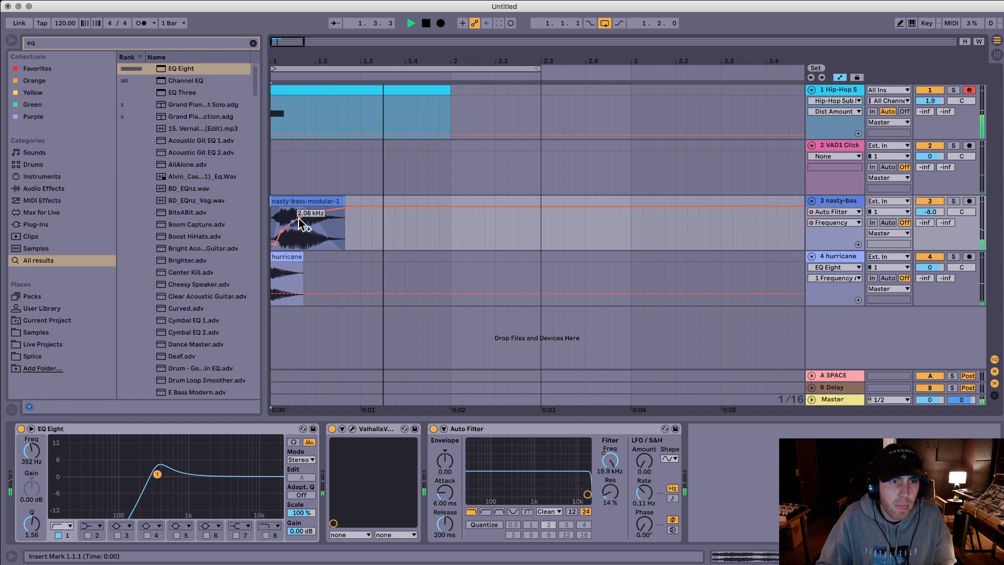
Step: Copy the nasty-bass track's Auto Filter to the end of its device chain and switch the copy to high-pass
click(555, 427)
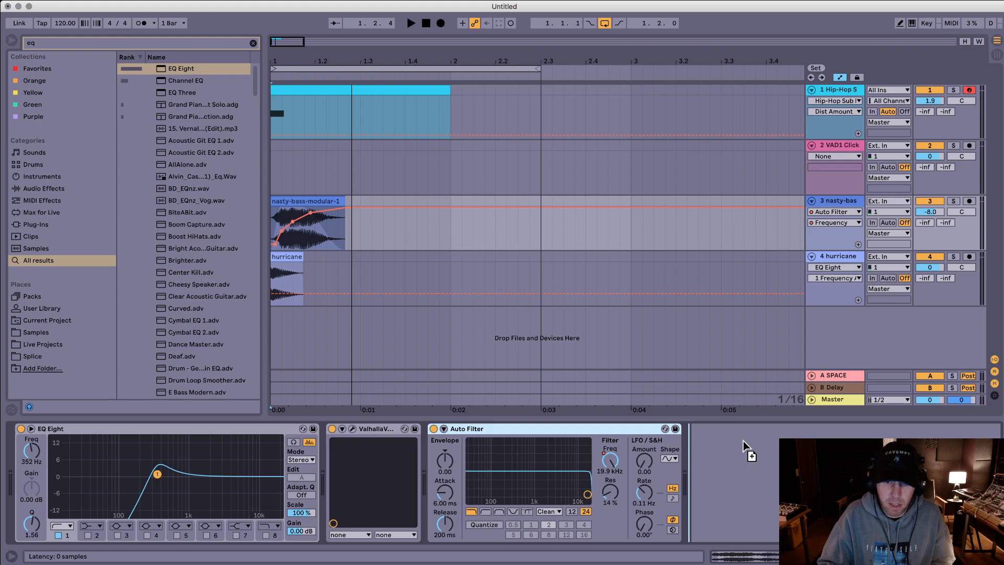
drag(742, 440, 745, 439)
click(745, 512)
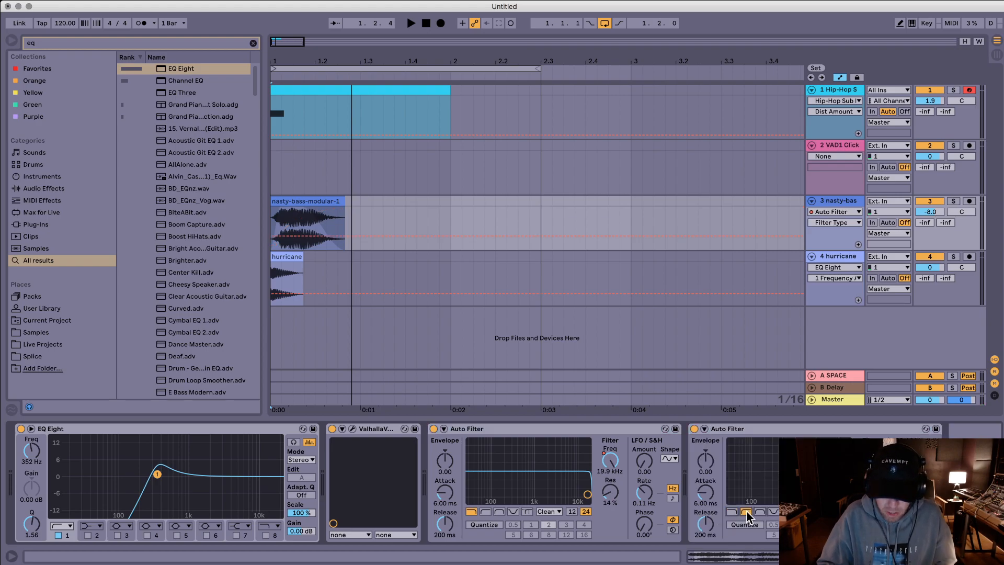
Step: Lower the start and end of the high-pass Auto Filter's frequency automation over the nasty-bass clip and play the layers
click(870, 460)
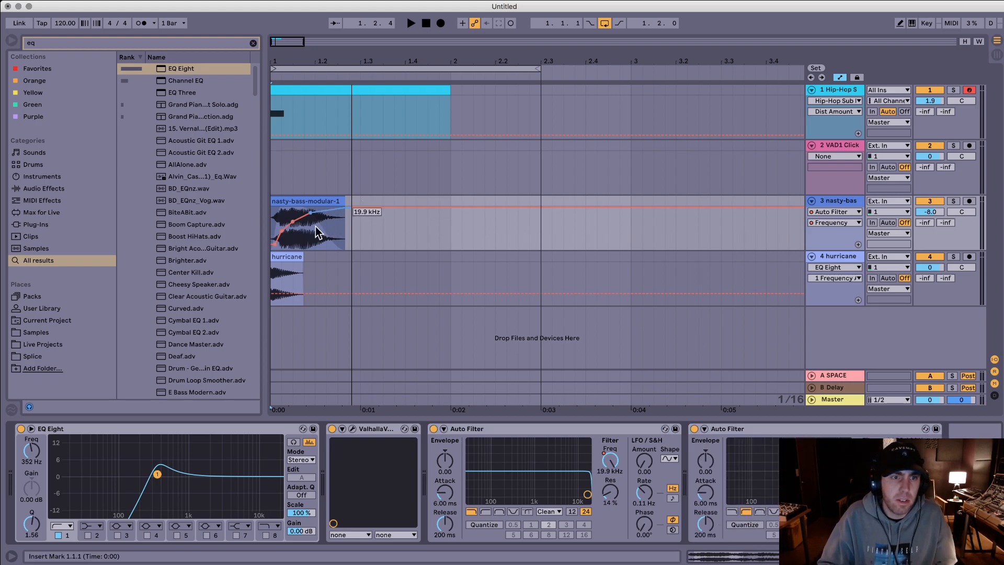
drag(294, 221, 278, 244)
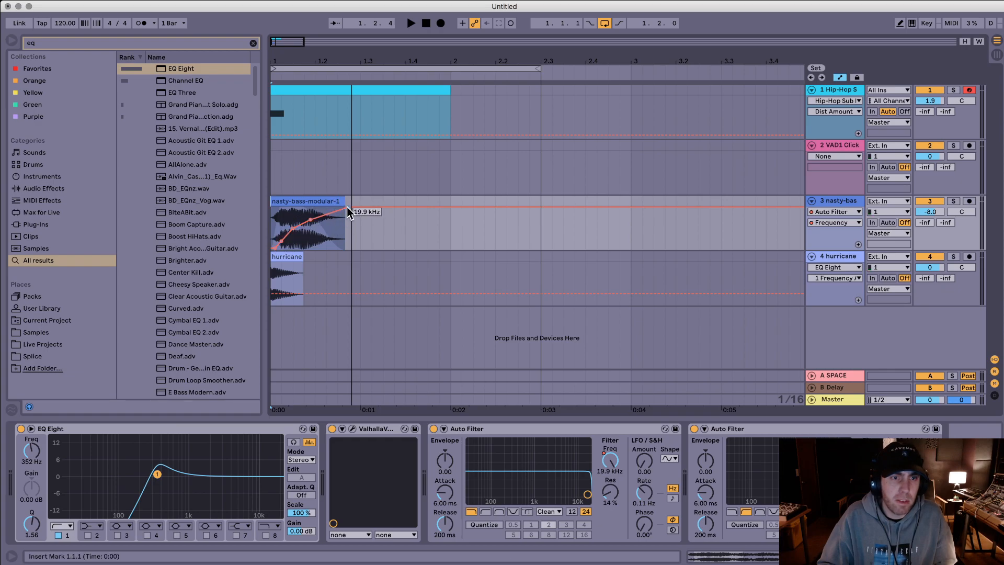
drag(349, 208, 270, 220)
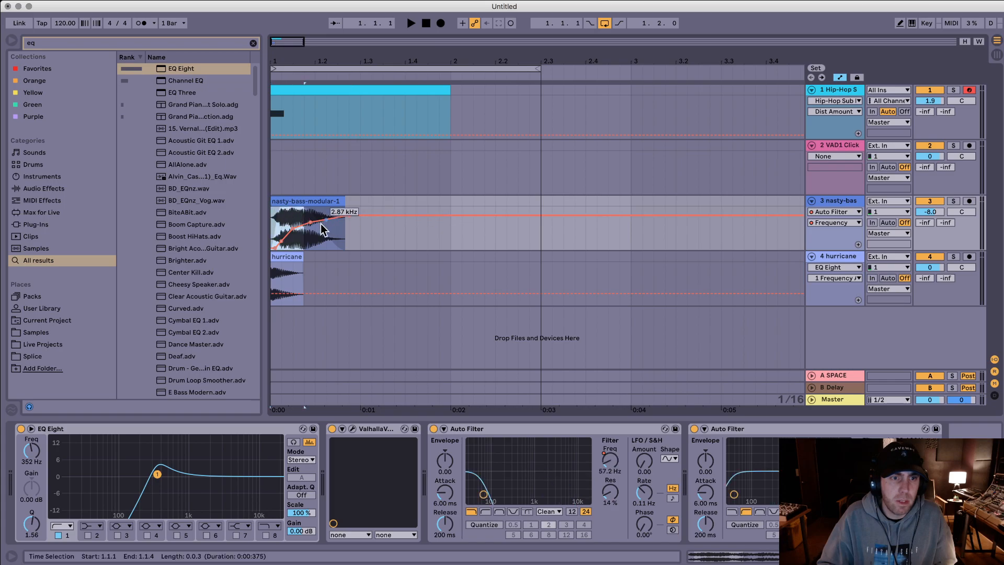
key(space)
key(space)
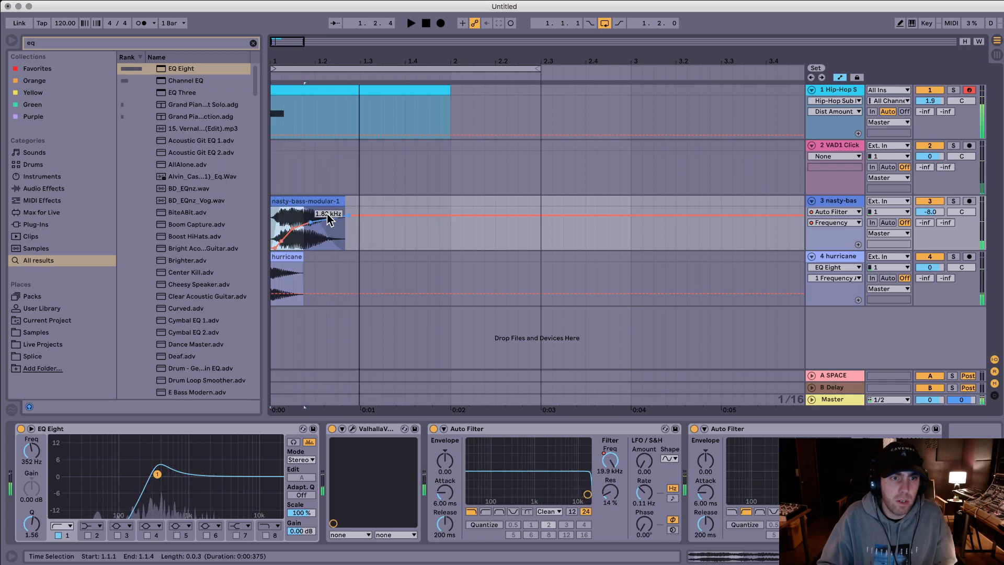
Step: Lower the remaining high-pass frequency automation to a shallow rise ending just past the nasty-bass clip, and play the result
drag(329, 218, 328, 230)
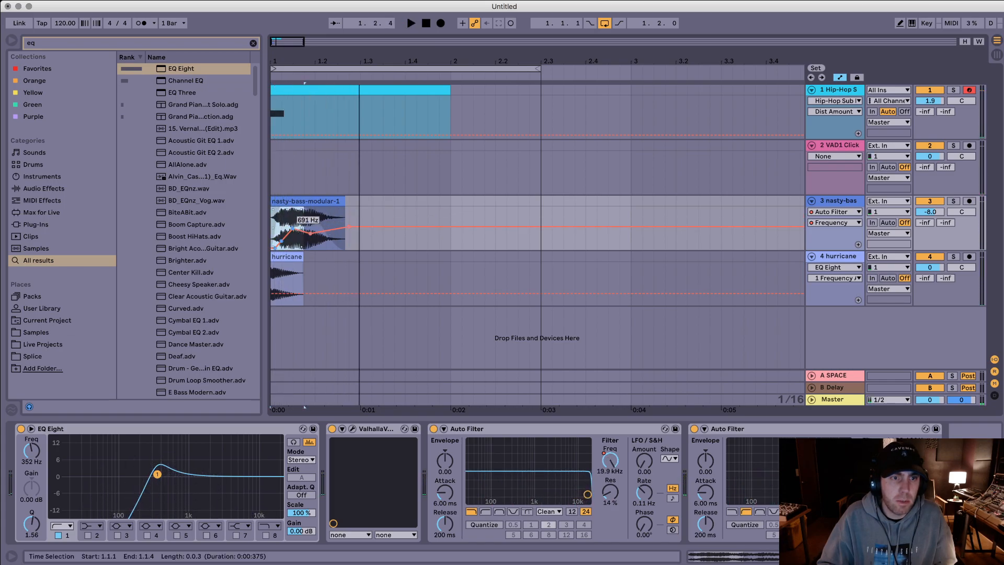
key(space)
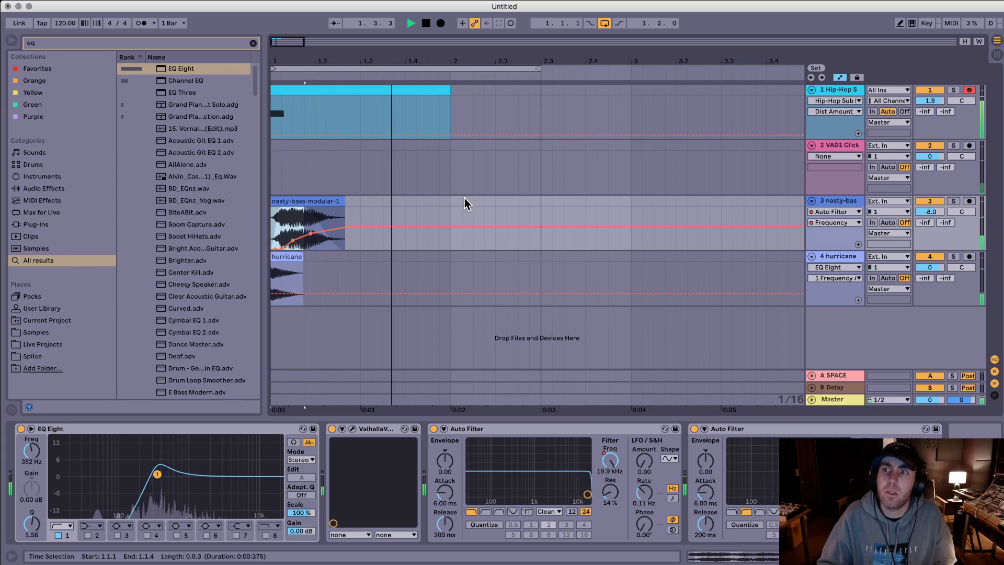
key(space)
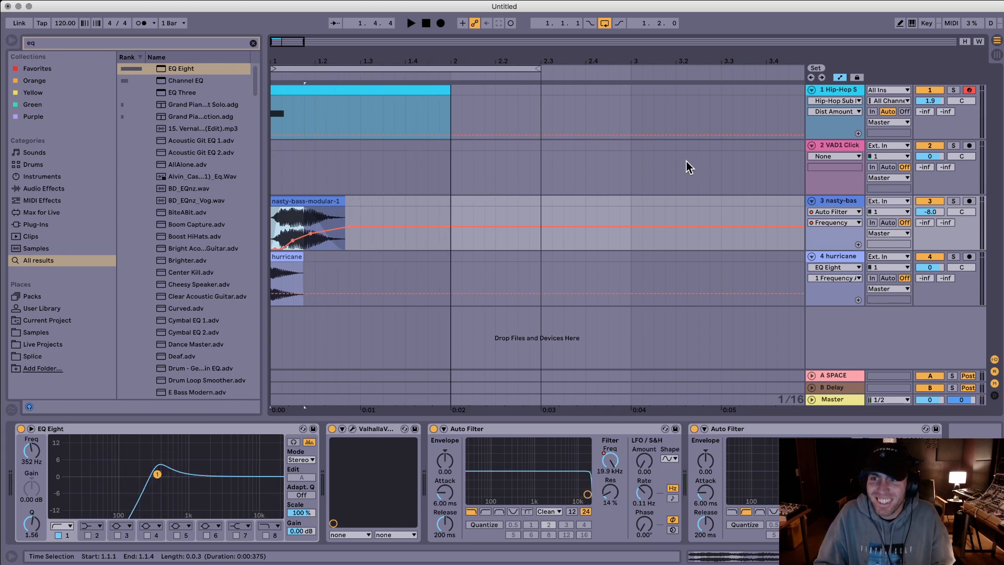
Step: Hide the automation, select the layers from 1.1.1 to 2.3.1 across all tracks, and play them
click(484, 163)
drag(519, 162, 123, 168)
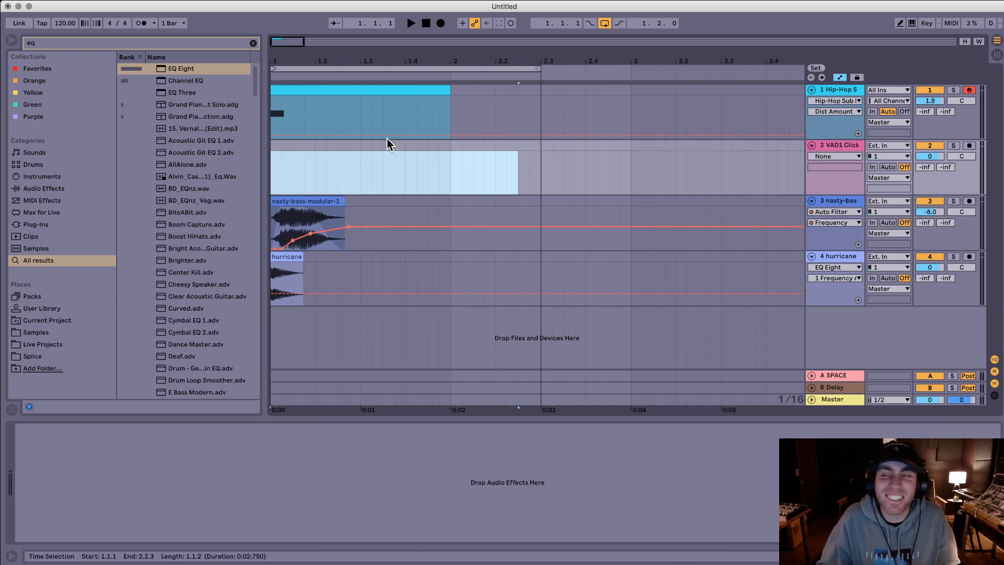
click(526, 166)
key(a)
click(520, 103)
drag(537, 101, 130, 347)
key(space)
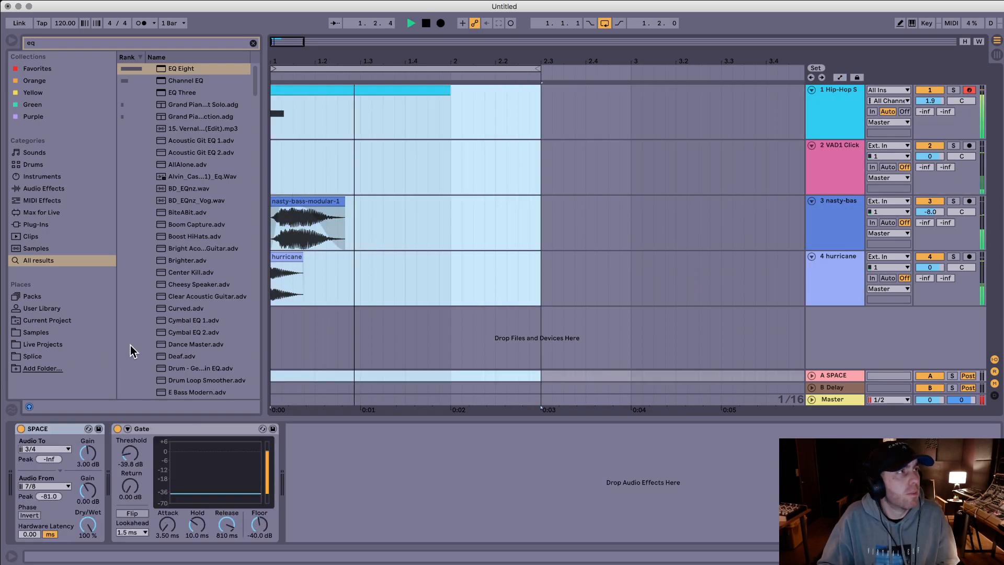
key(space)
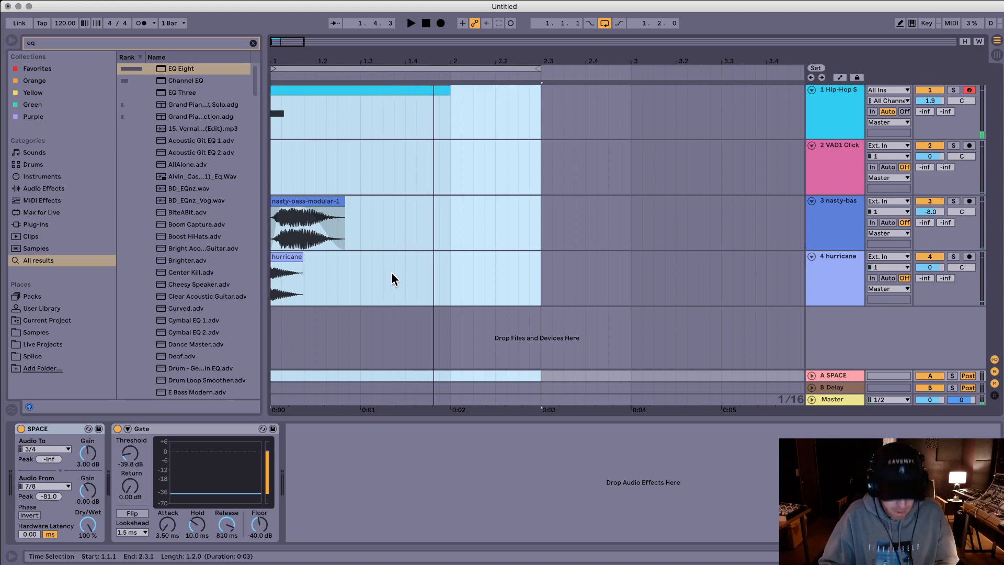
Step: Cancel the first audio export and delete the SPACE return track
key(super+shift+r)
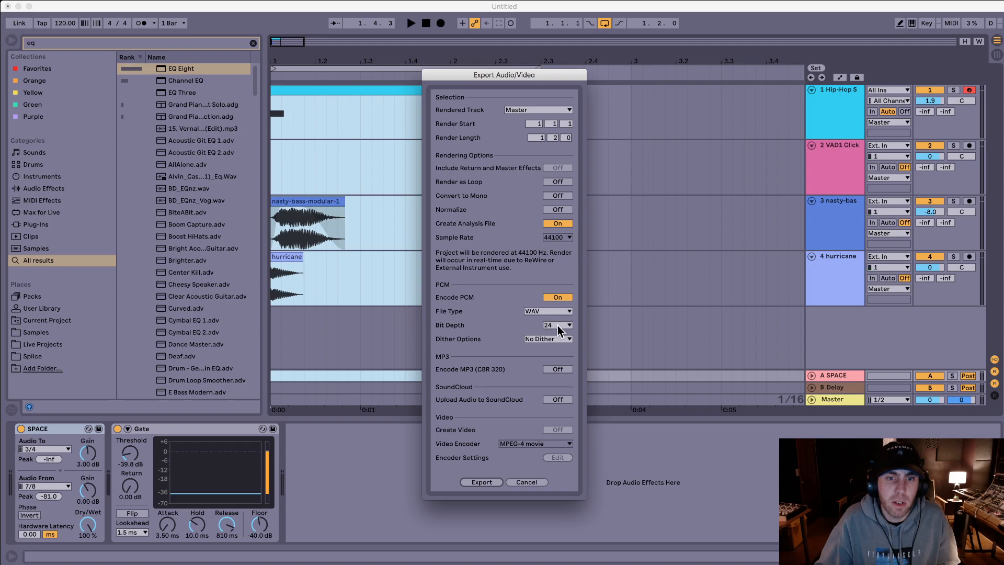
click(525, 482)
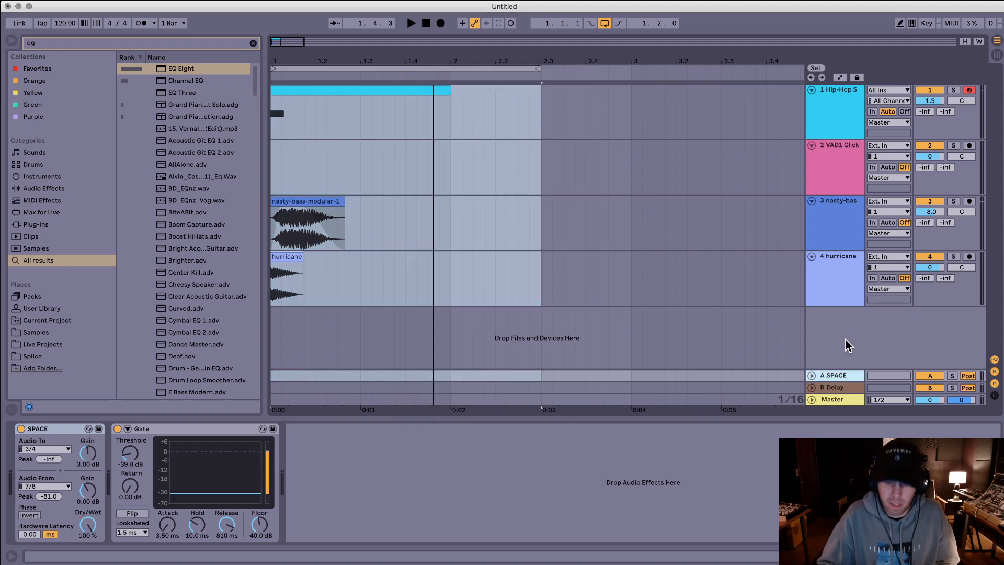
key(Delete)
Step: Reselect the four layers from 1.1.1 with a length of 1.2.0 and export the Master as a 24-bit WAV
drag(535, 281, 106, 100)
key(super+shift+r)
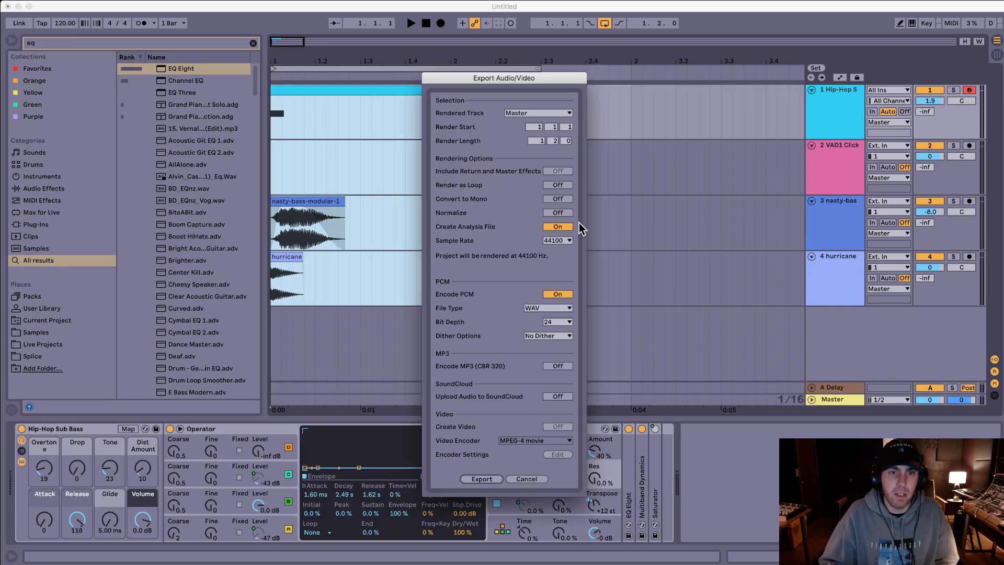
key(Return)
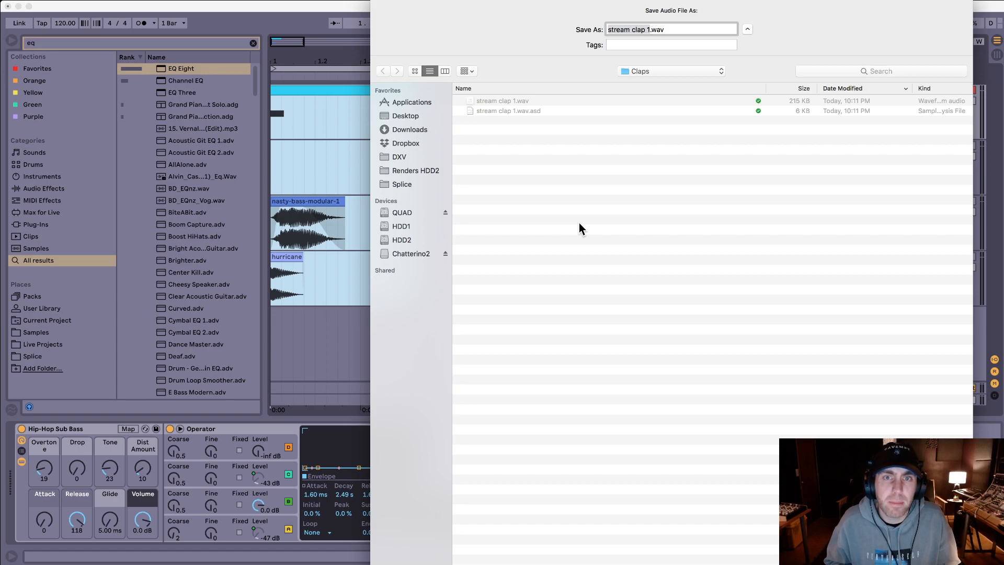
Step: Create a folder named "Bass" in the Stream folder and save the render there as "stream bass 1.wav"
key(super+Up)
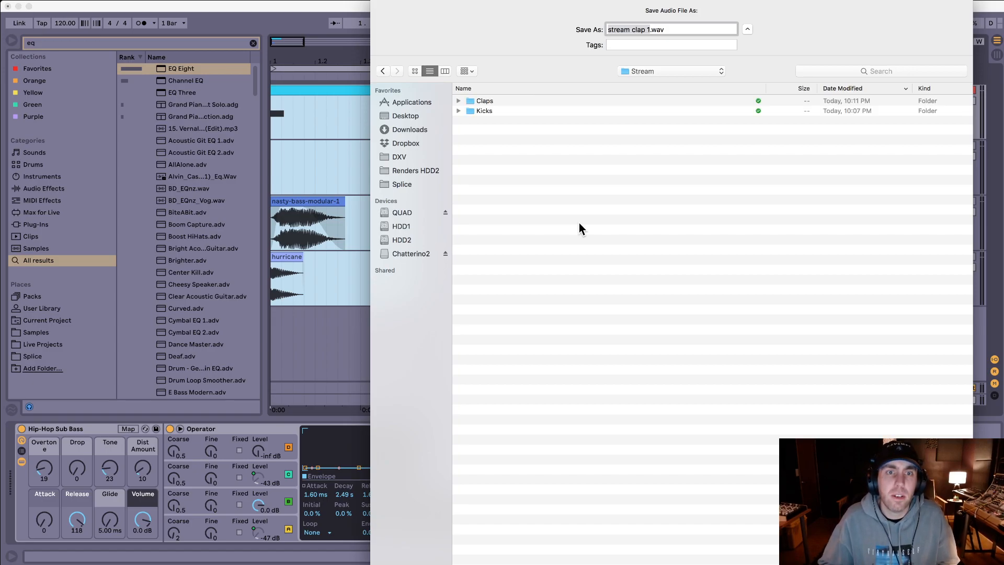
click(578, 223)
right_click(621, 190)
click(677, 176)
key(super+shift+n)
text(Bas)
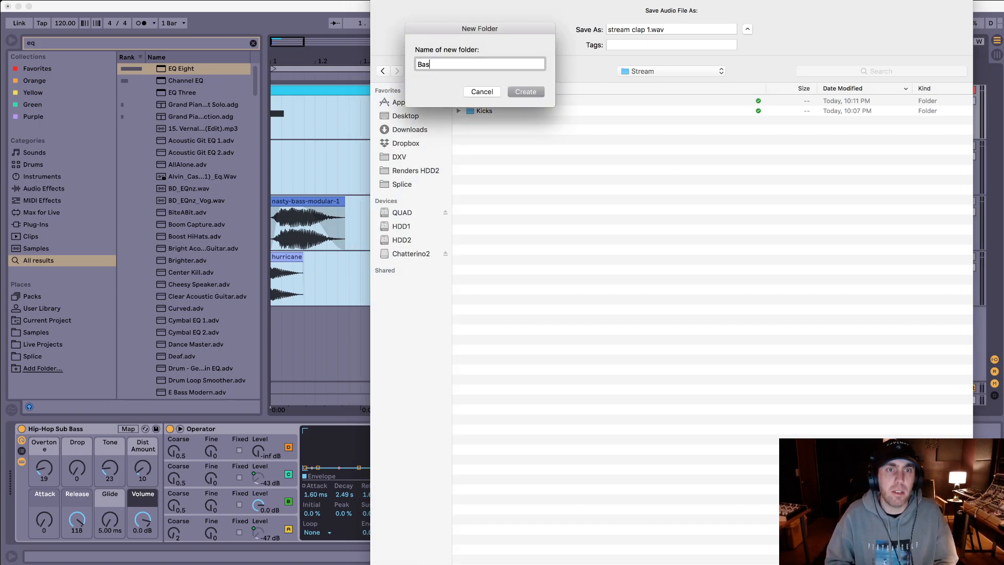
text(s)
key(Return)
click(645, 30)
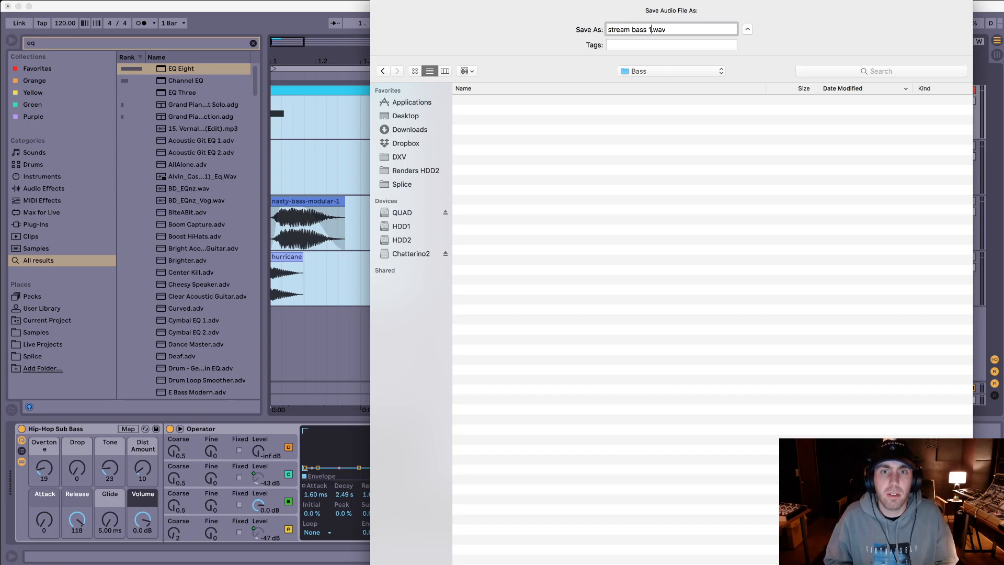
key(Return)
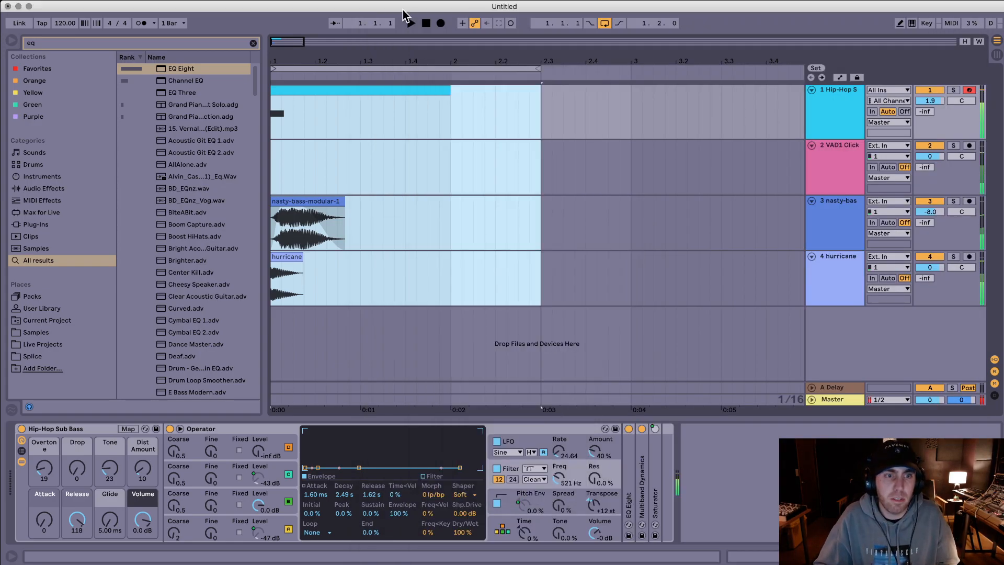
Step: Select the clips on all four tracks again and play the layered bass from the start
click(378, 226)
key(space)
key(space)
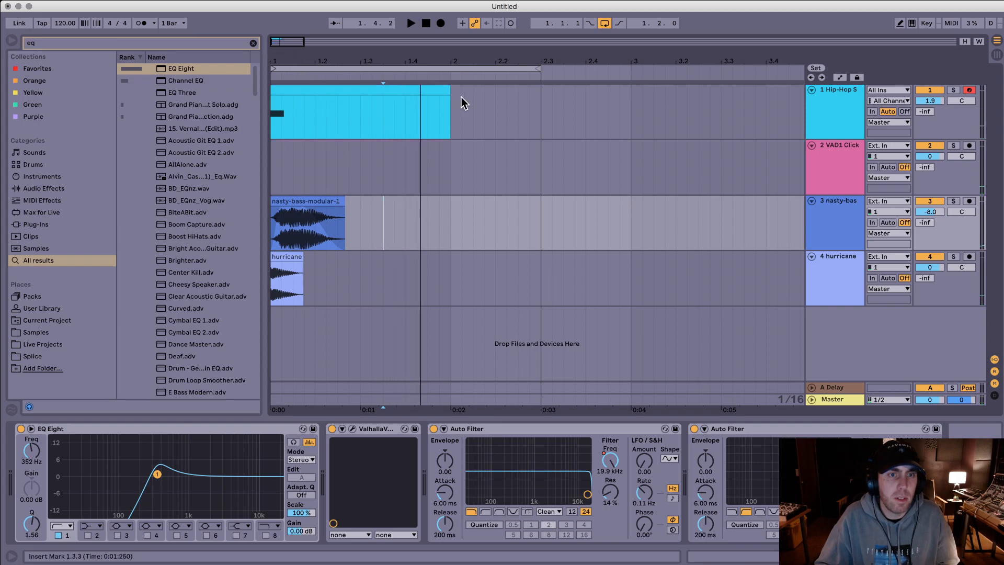
drag(472, 102, 117, 249)
drag(472, 128, 242, 291)
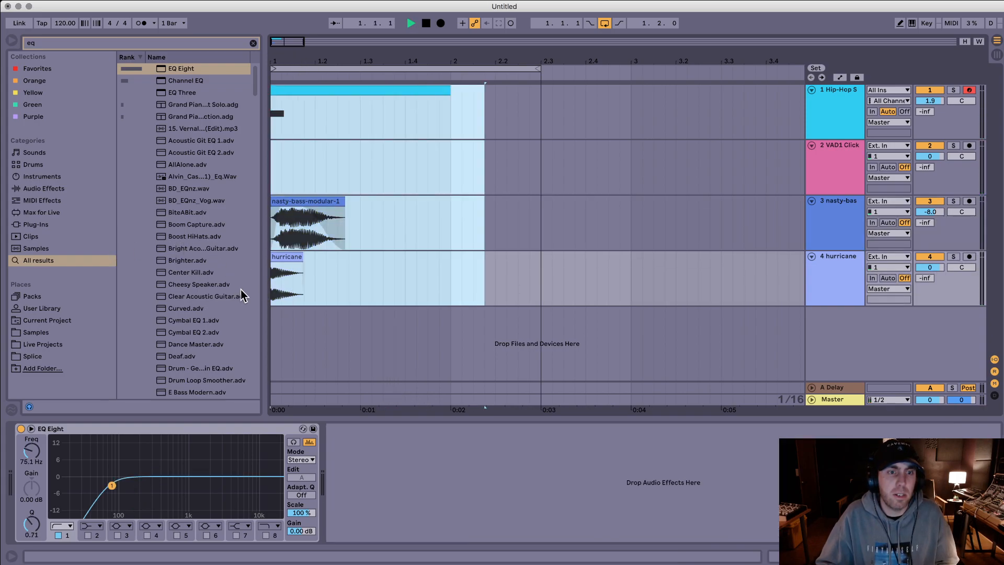
key(space)
key(space)
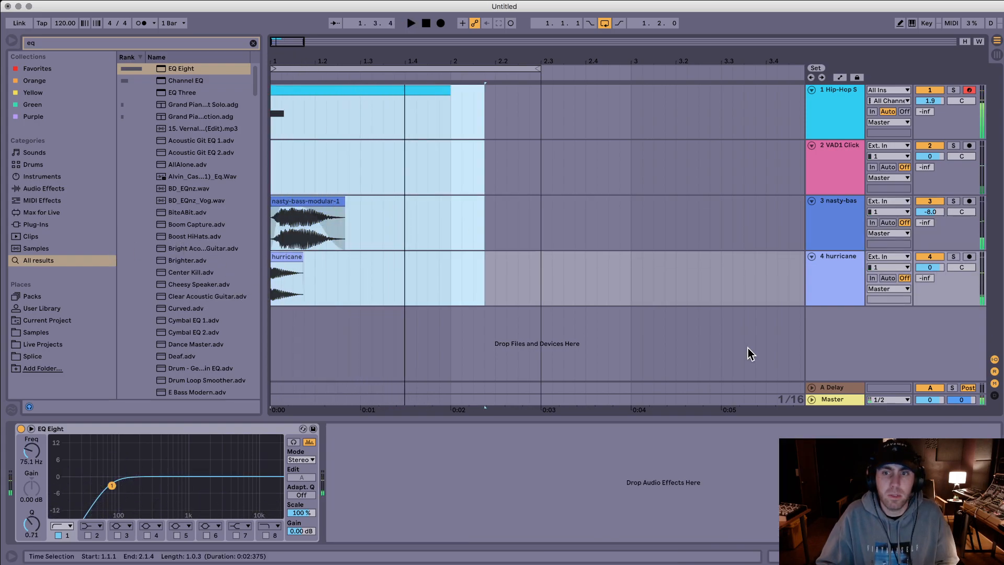
Step: Add a Limiter to the Master track and play the layered bass through it
click(845, 401)
key(super+f)
text(limit)
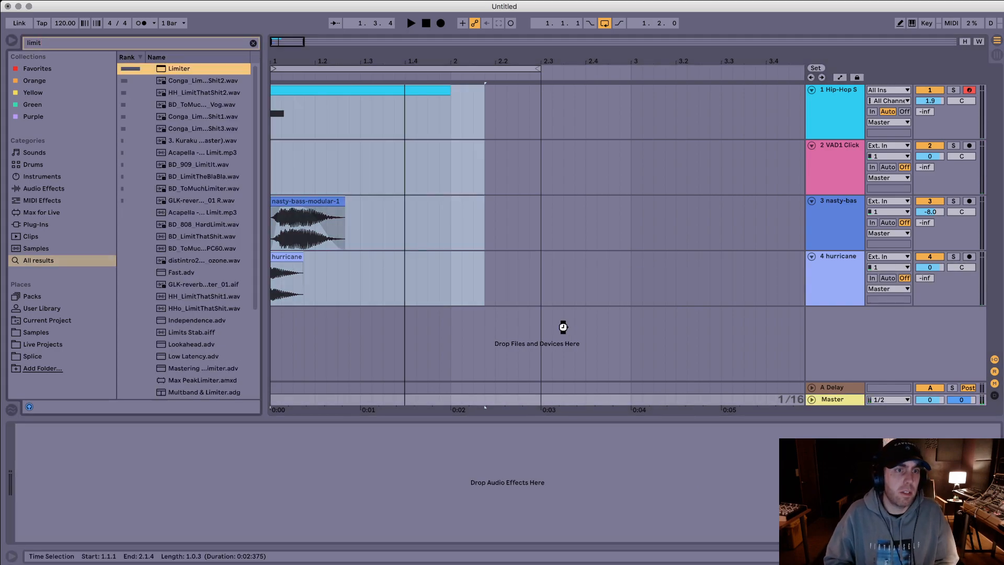
key(Return)
key(space)
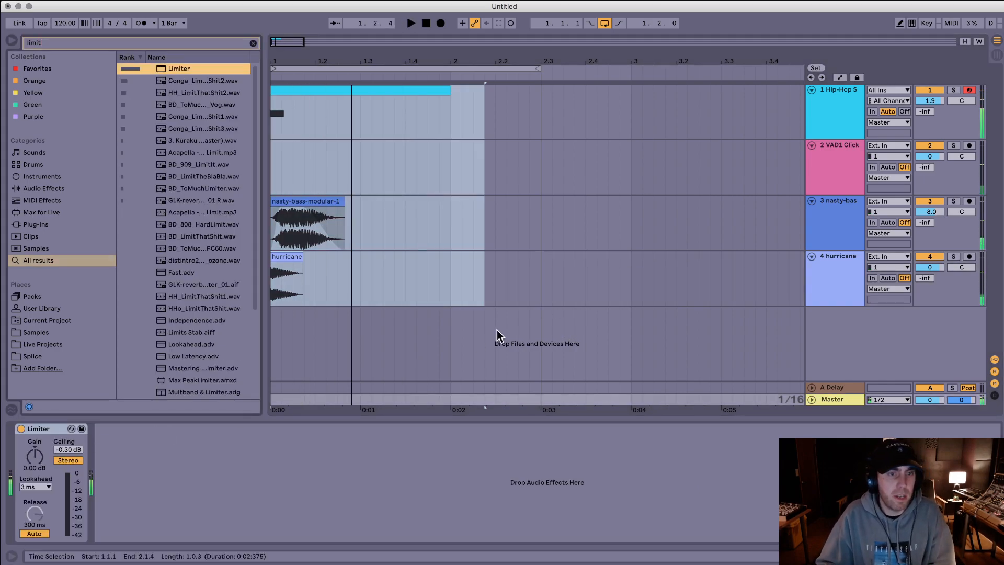
Step: Export the selected layers with the current render settings, replacing "stream bass 1.wav" in the Bass folder
key(super+shift+r)
key(Return)
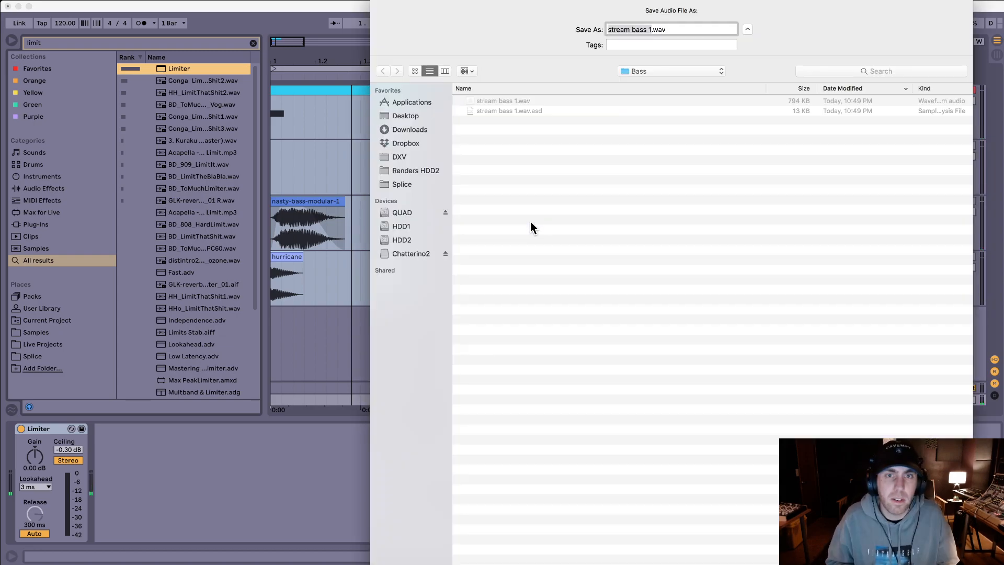
key(Return)
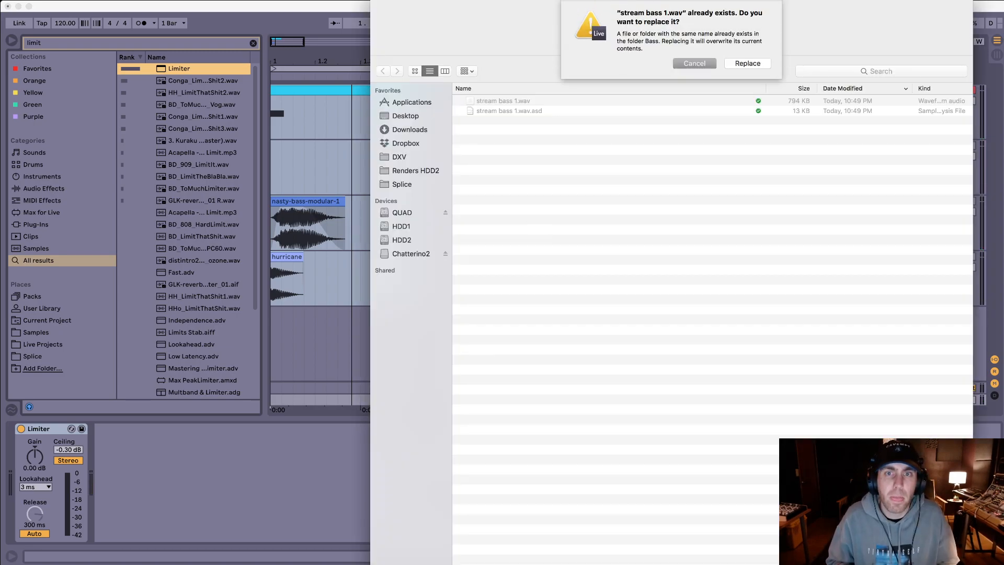
click(756, 64)
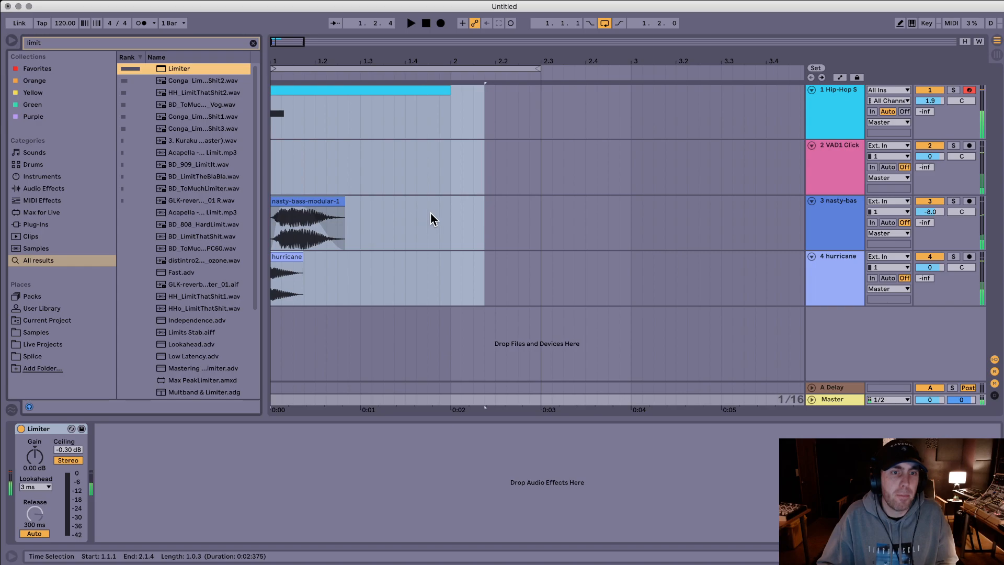
Step: Set the nasty-bass-modular clip's transpose to 12 st and play the layered bass
drag(484, 109, 126, 317)
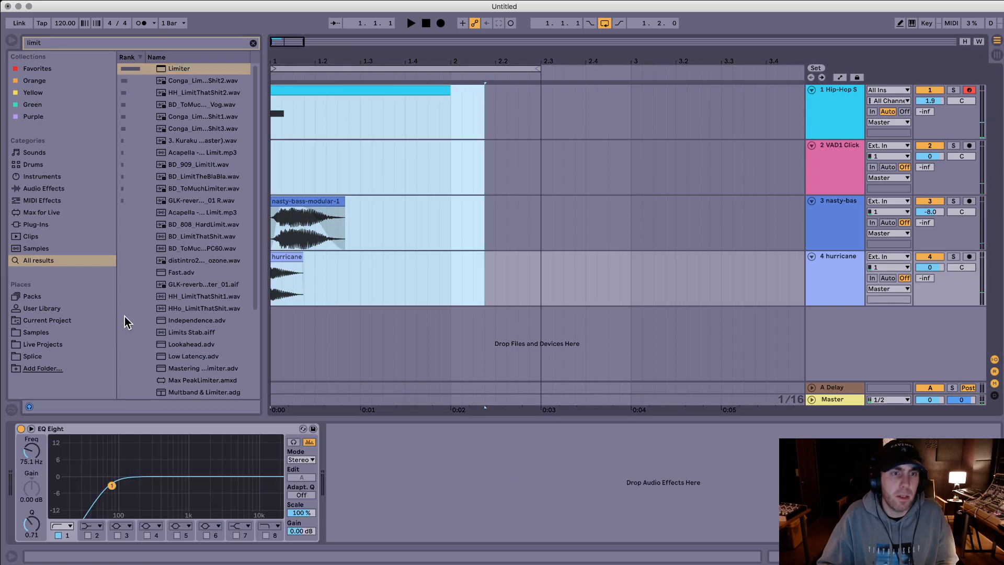
double_click(314, 201)
text(12)
key(Return)
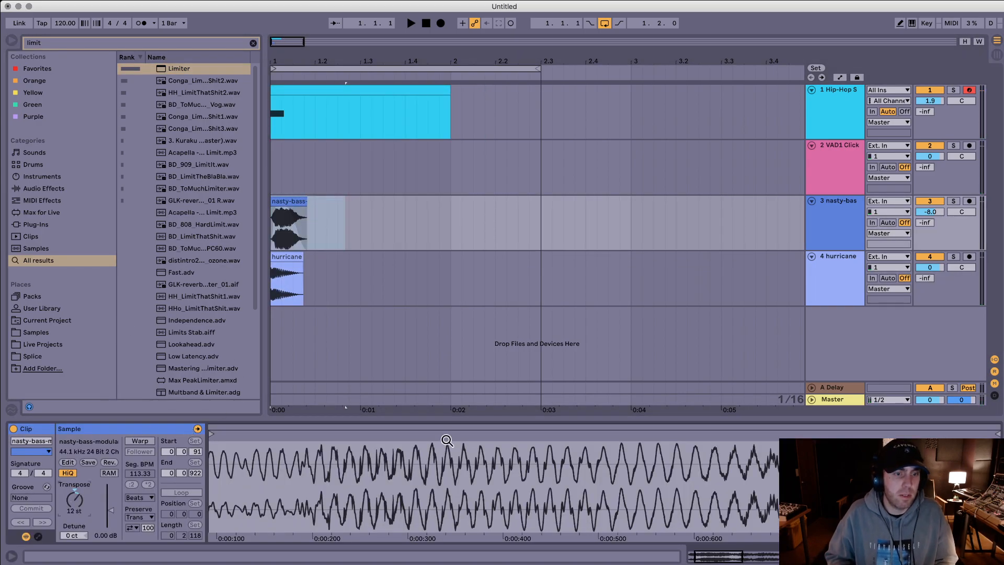
key(space)
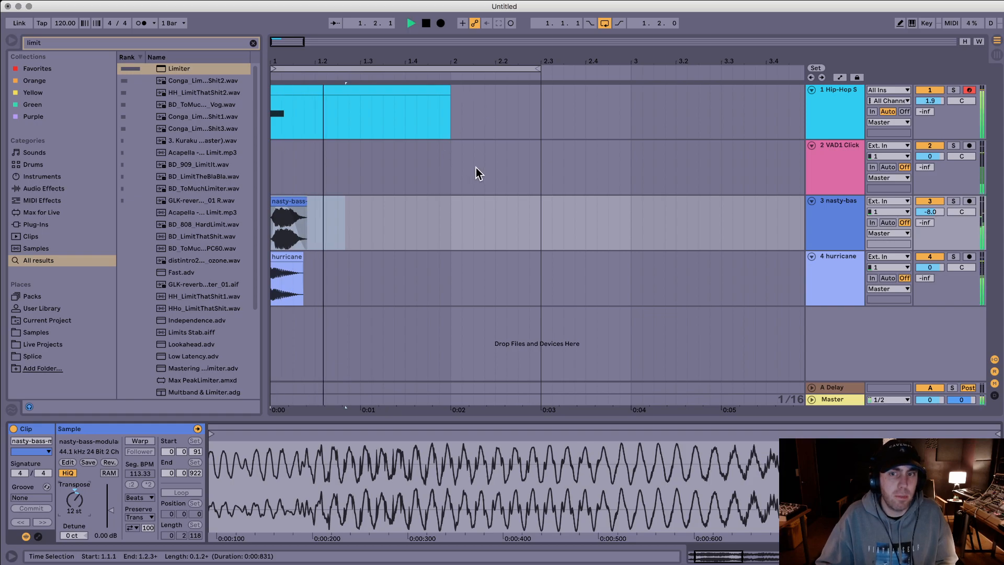
key(space)
drag(504, 108, 115, 335)
key(super+shift+r)
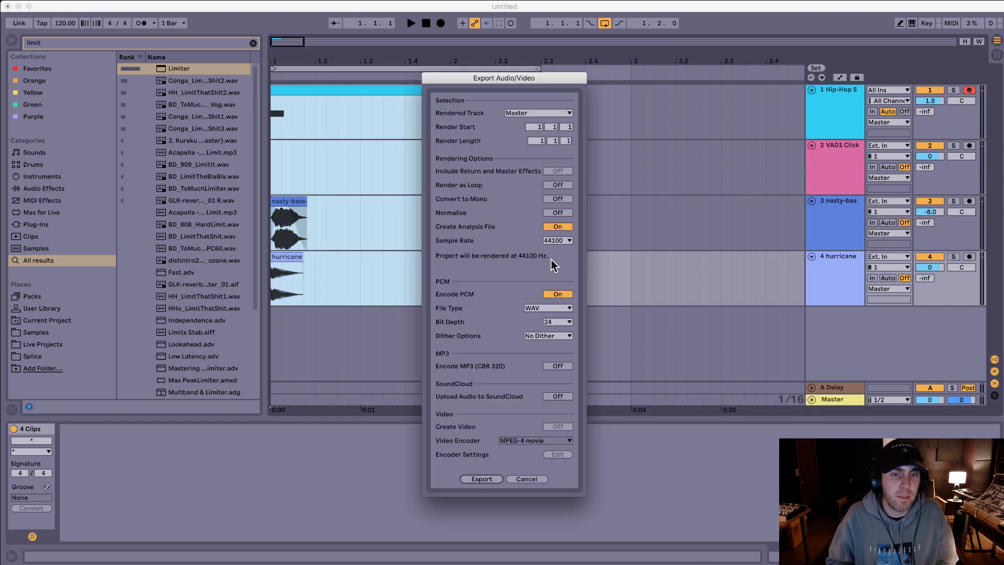
key(Return)
key(Escape)
key(Escape)
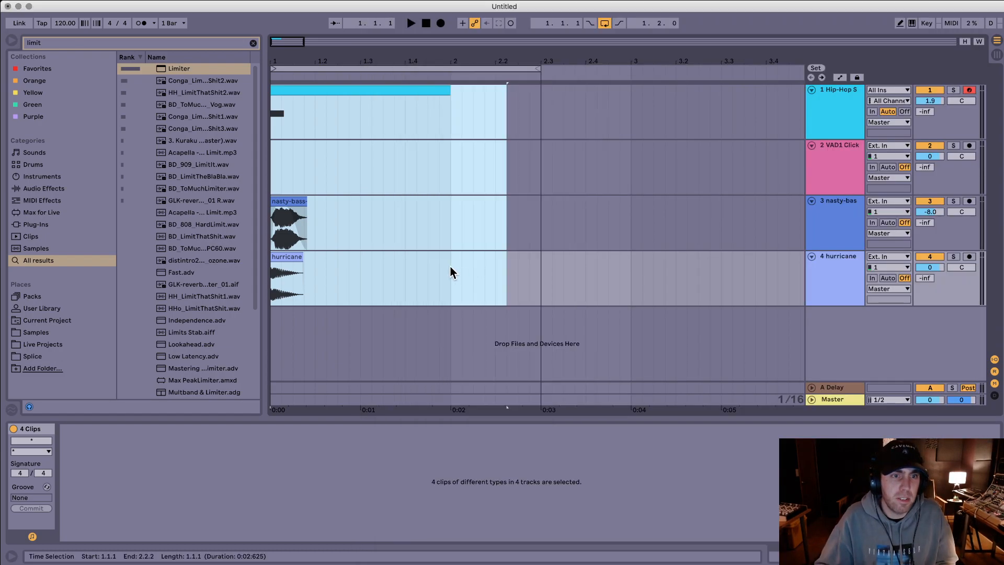
Step: Audition the hurricane kick clip transposed by 12 st, set it to -12 st instead and play the layers again
click(395, 267)
click(280, 257)
text(12)
key(Return)
key(space)
key(space)
text(-12)
key(Return)
key(space)
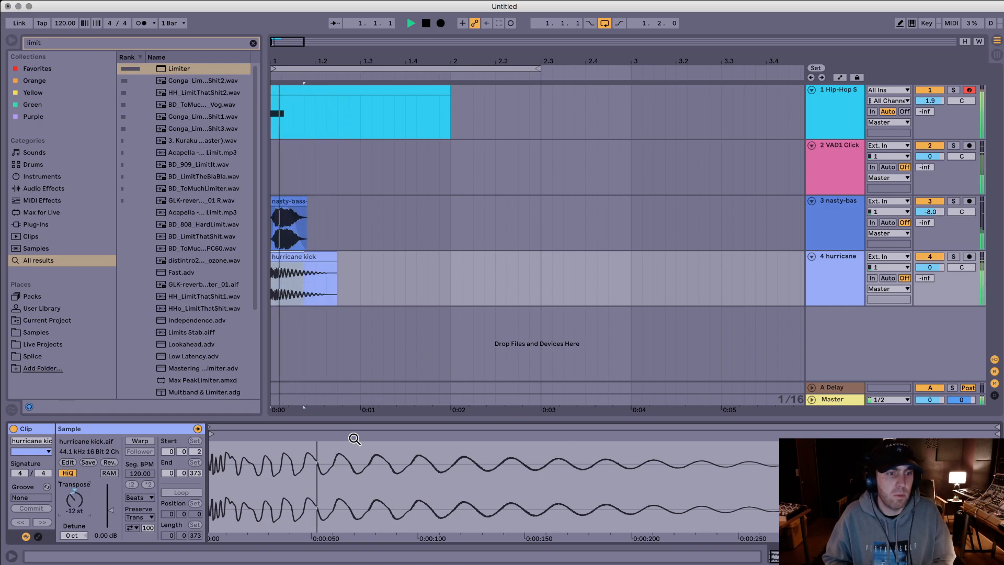
click(850, 263)
key(space)
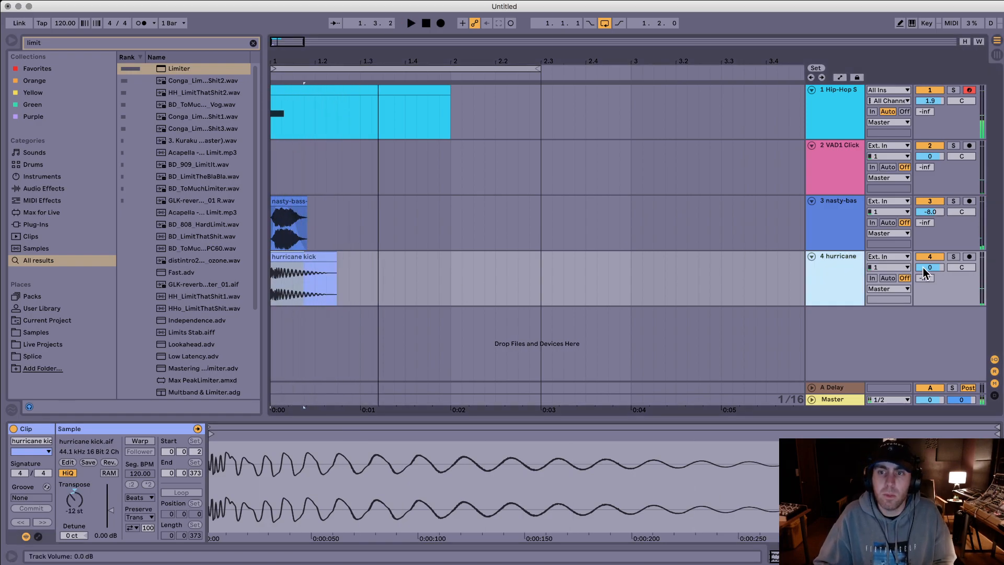
Step: Duplicate the hurricane kick track with the copy at -6.4 dB, and reset the original clip's transpose to 0 st
drag(924, 268, 923, 282)
click(842, 260)
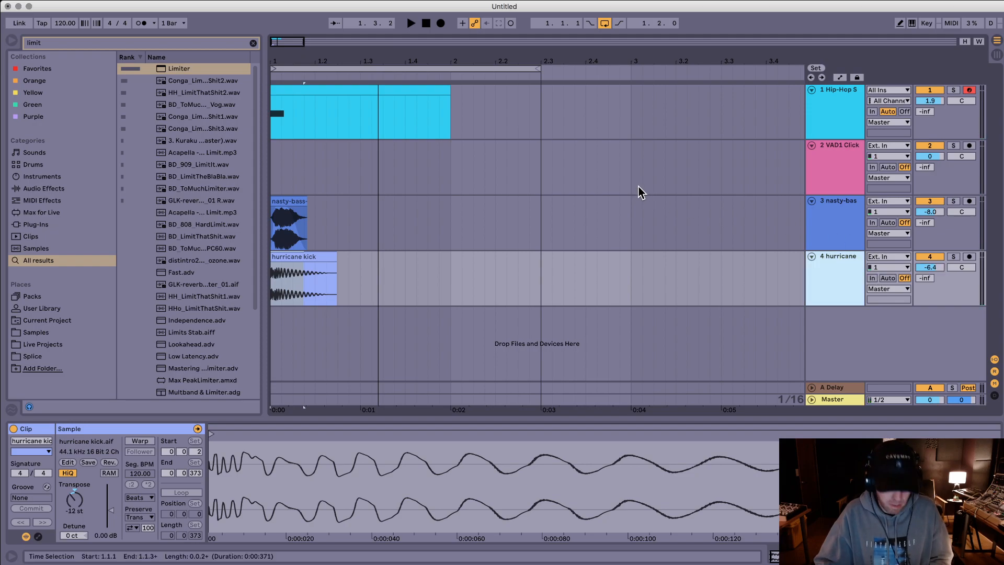
key(super+d)
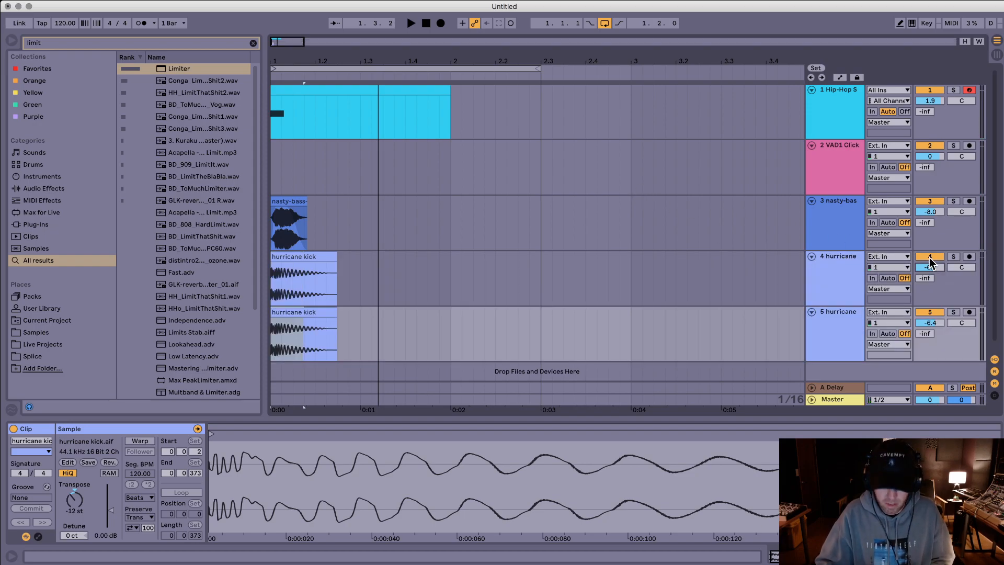
click(300, 258)
double_click(71, 503)
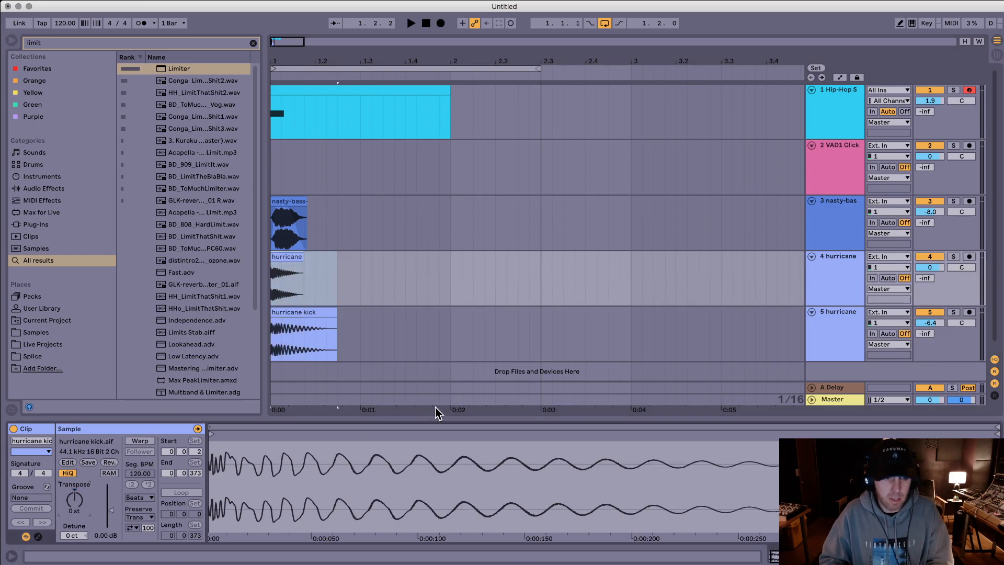
Step: Set the duplicated kick track's volume to -8.8 dB and raise its EQ Eight low cut to about 147 Hz
click(576, 298)
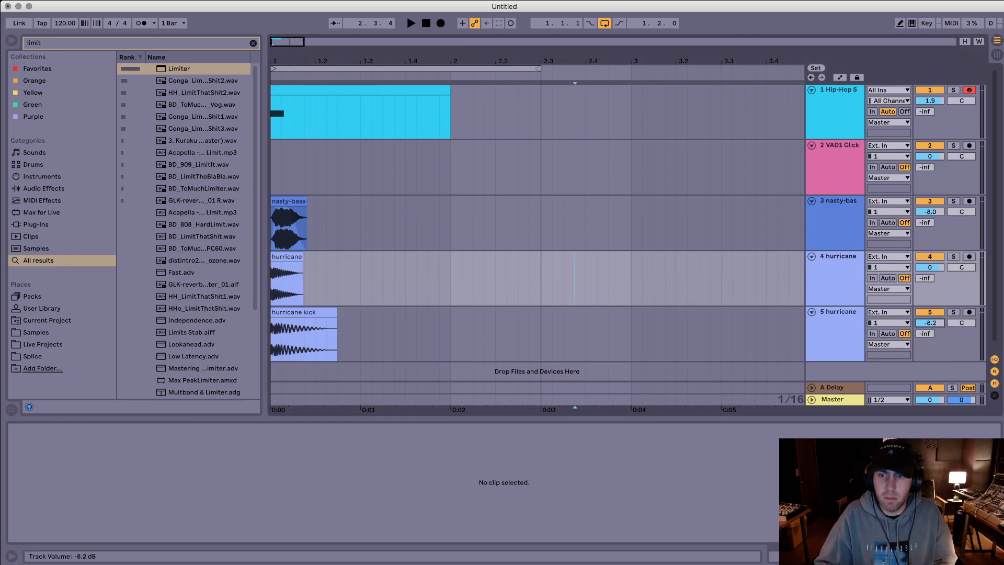
click(841, 331)
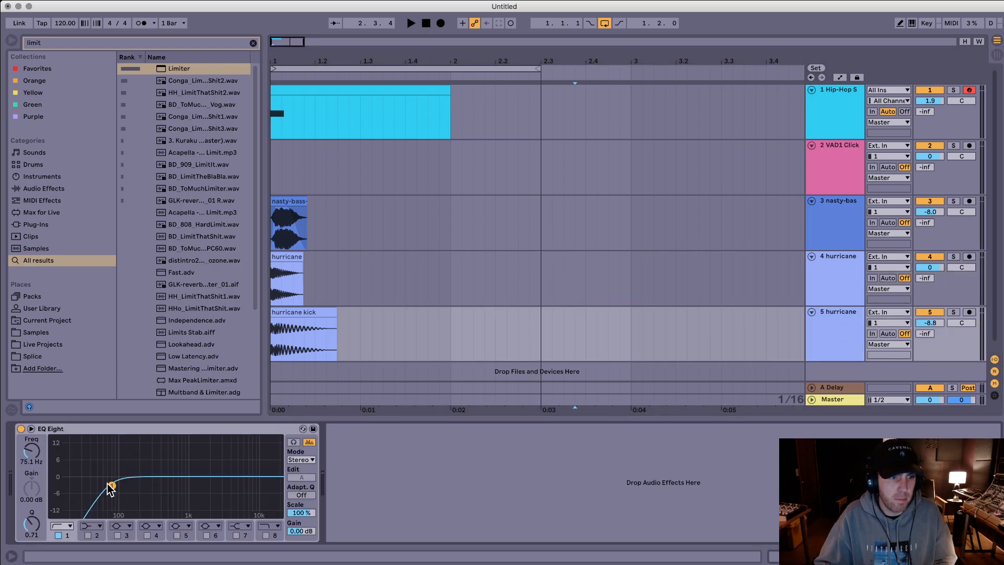
drag(118, 486, 129, 487)
Step: Select the clips on all five tracks, play the layered bass from the start and extend the selection to 2.2.4
click(362, 291)
click(460, 327)
drag(444, 334, 89, 70)
key(space)
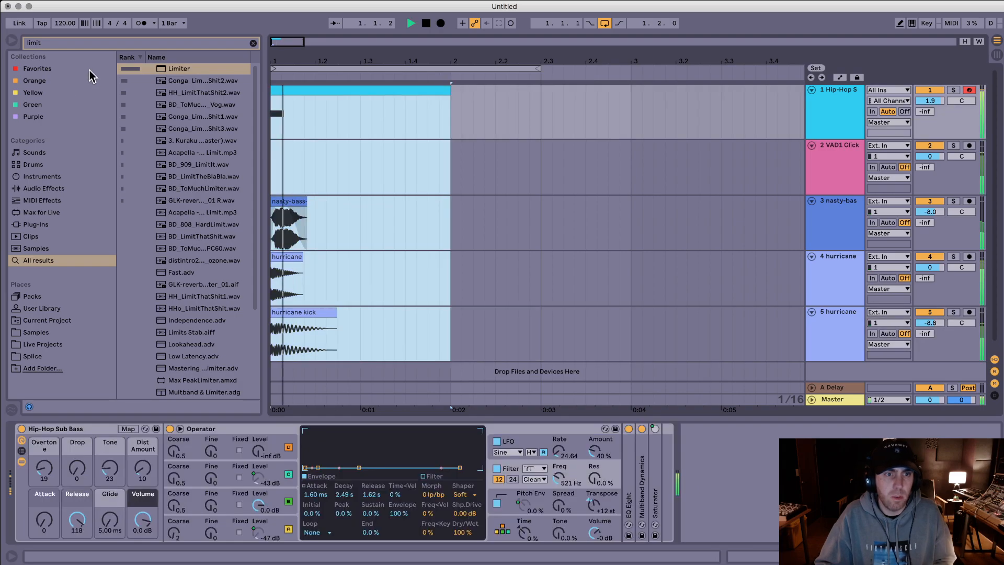
key(space)
shift+click(531, 108)
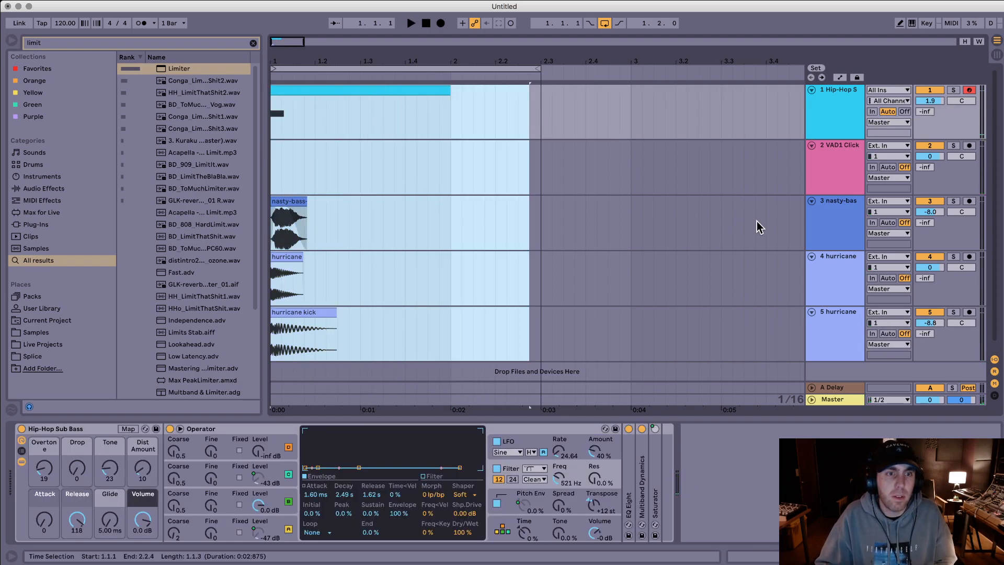
Step: Reshape the nasty-bass track's ValhallaVintageVerb Mix automation to rise from 0 to about 0.55 after the clip and fall to 0 before 2.2
click(838, 209)
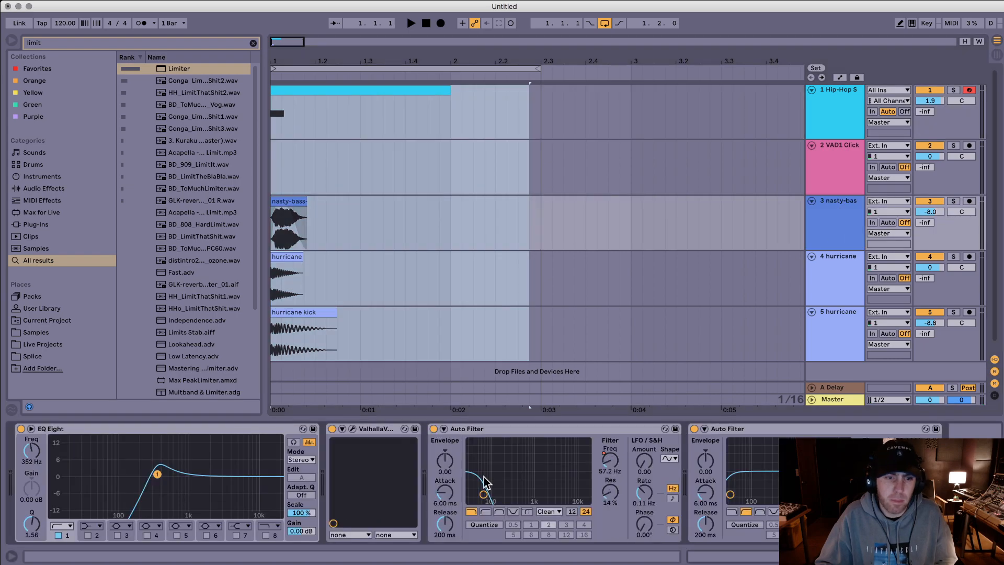
click(351, 428)
click(485, 381)
key(a)
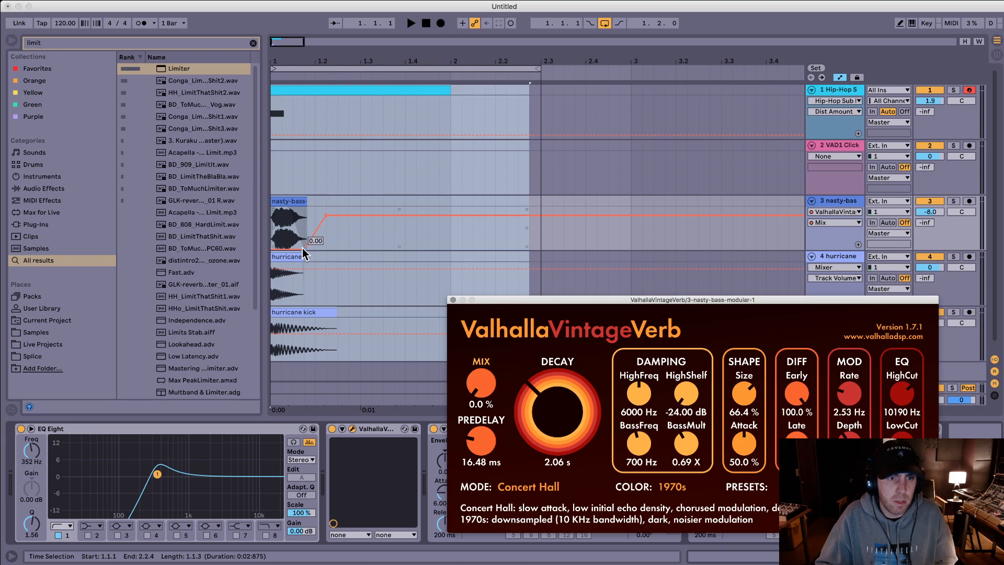
drag(302, 248, 293, 248)
drag(344, 214, 326, 233)
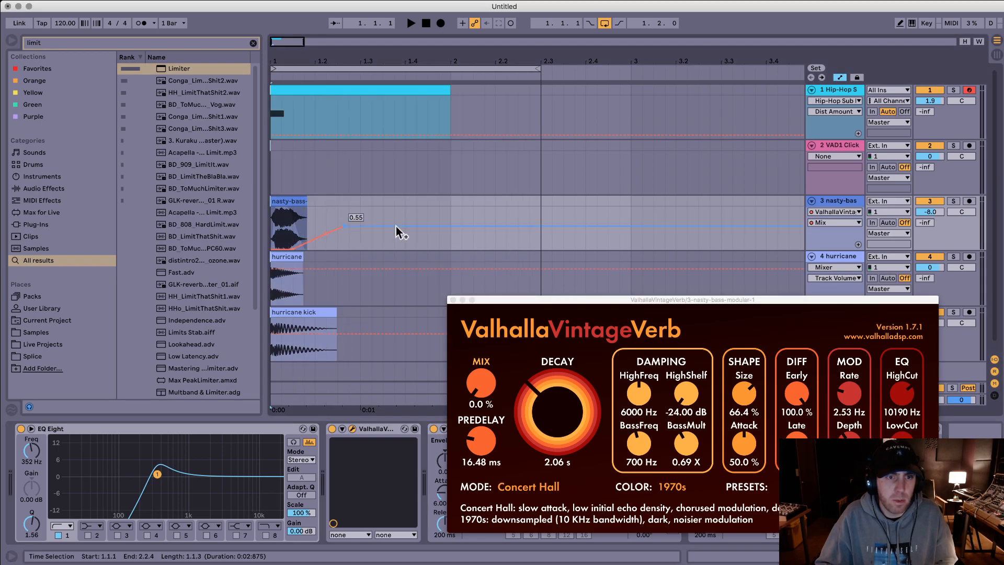
drag(454, 226, 491, 249)
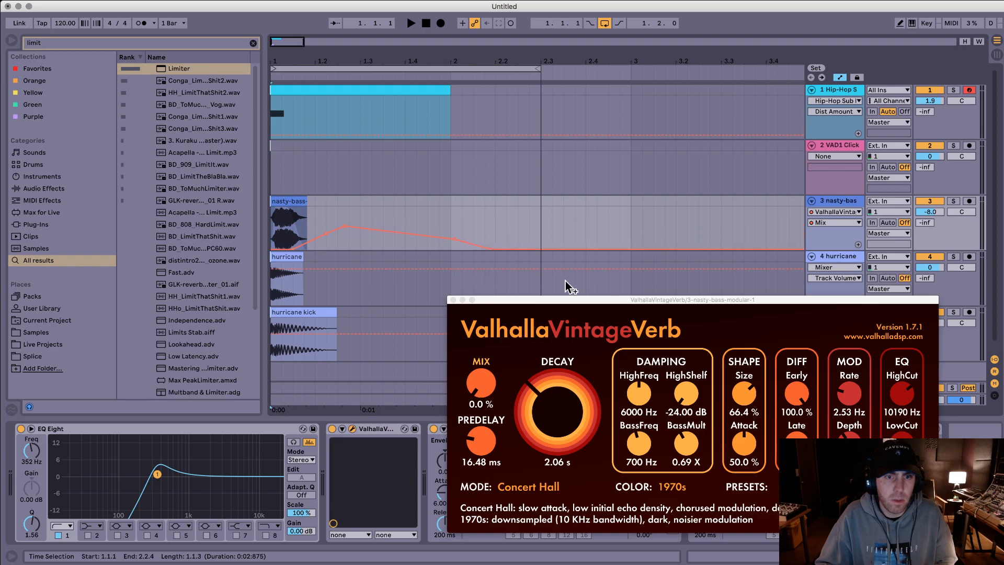
Step: Set the ValhallaVintageVerb decay to 1.54 s and size to 45.2 %, and play the result
drag(559, 411, 557, 413)
drag(741, 404, 740, 429)
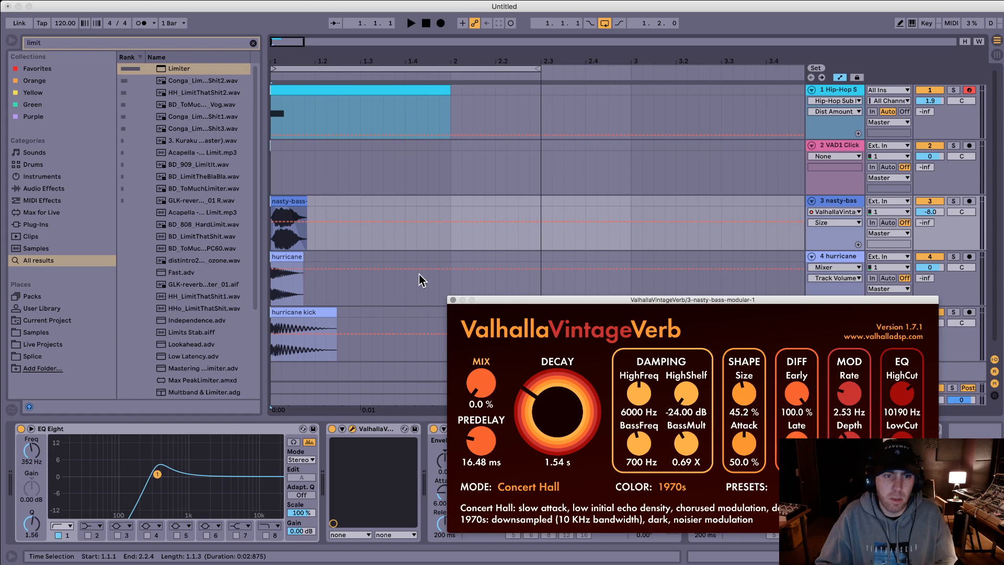
key(space)
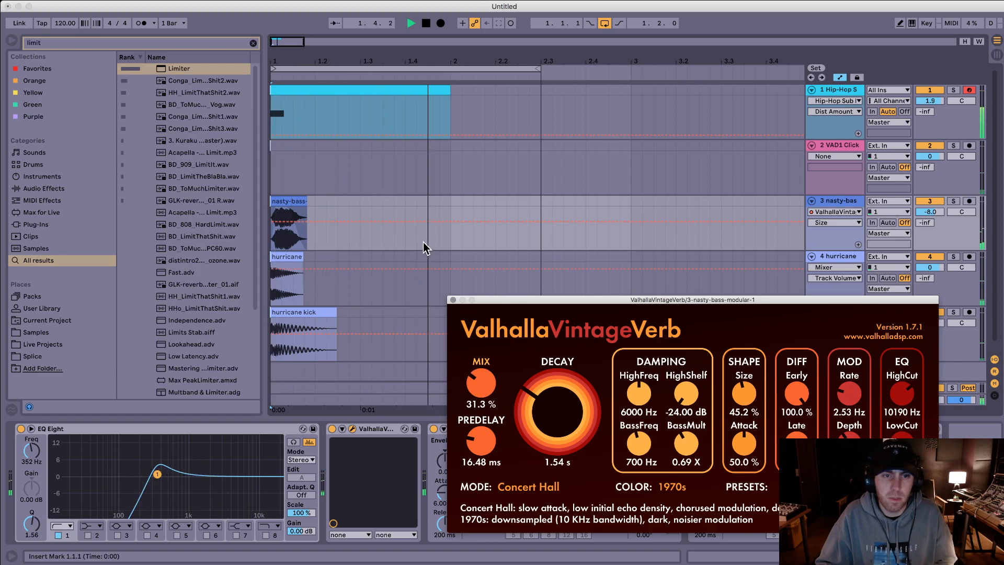
key(space)
Step: Extend the arrangement loop to a length of 2.0.2 and lower the Hip-Hop Sub Bass Release to 111
drag(536, 66, 654, 68)
click(838, 89)
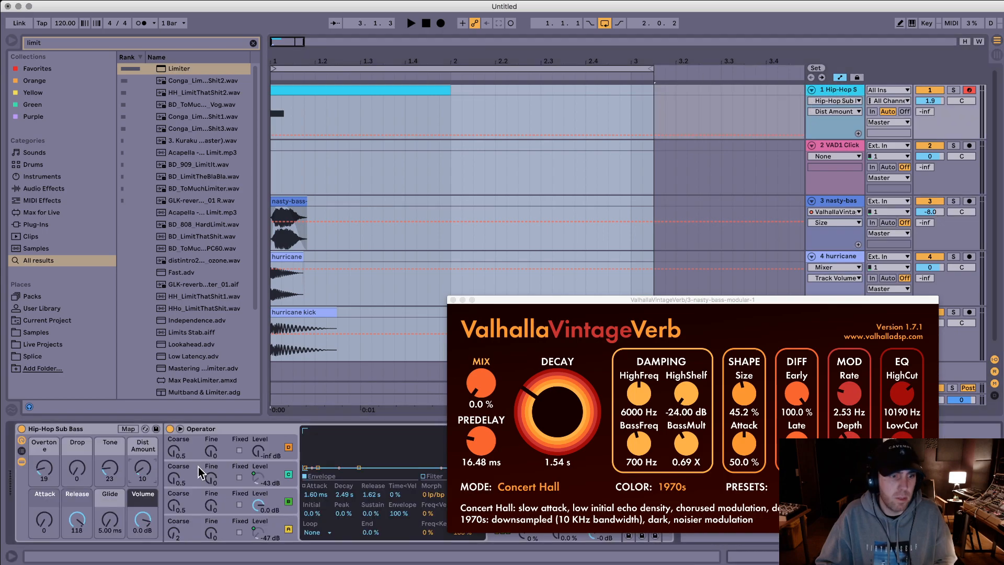
click(87, 516)
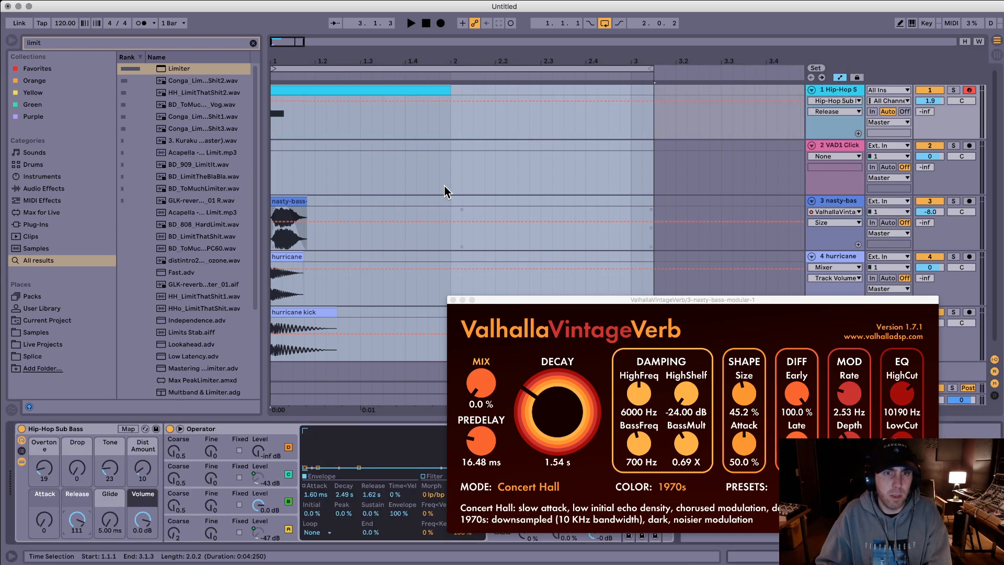
Step: Play all five layers from the start and select them from 1.1.1 to 3.1.3
drag(527, 116, 78, 366)
key(space)
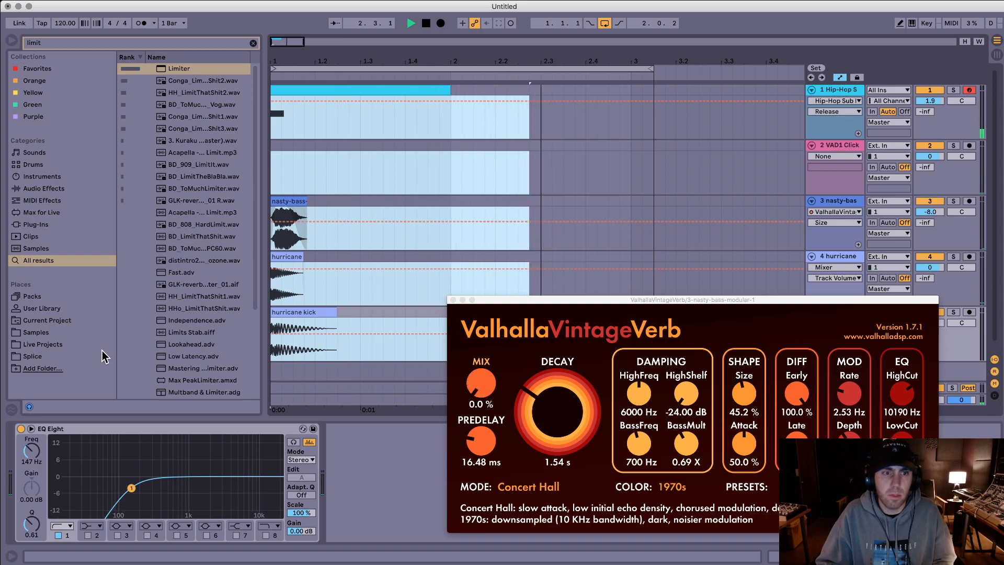
key(space)
shift+click(654, 126)
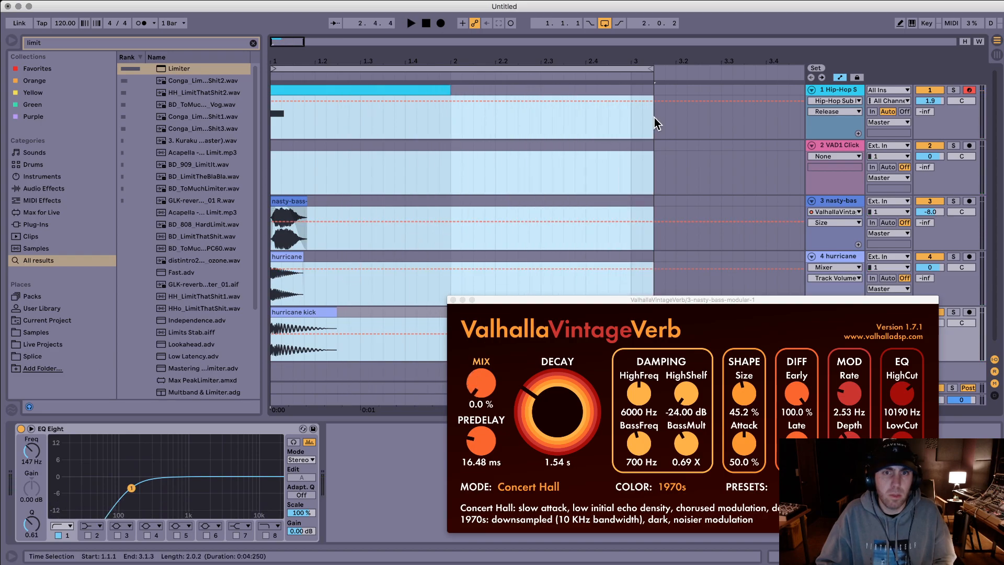
Step: Export the selected range with the current render settings as "stream bass 2.wav" in the Bass folder
key(super+shift+r)
key(Return)
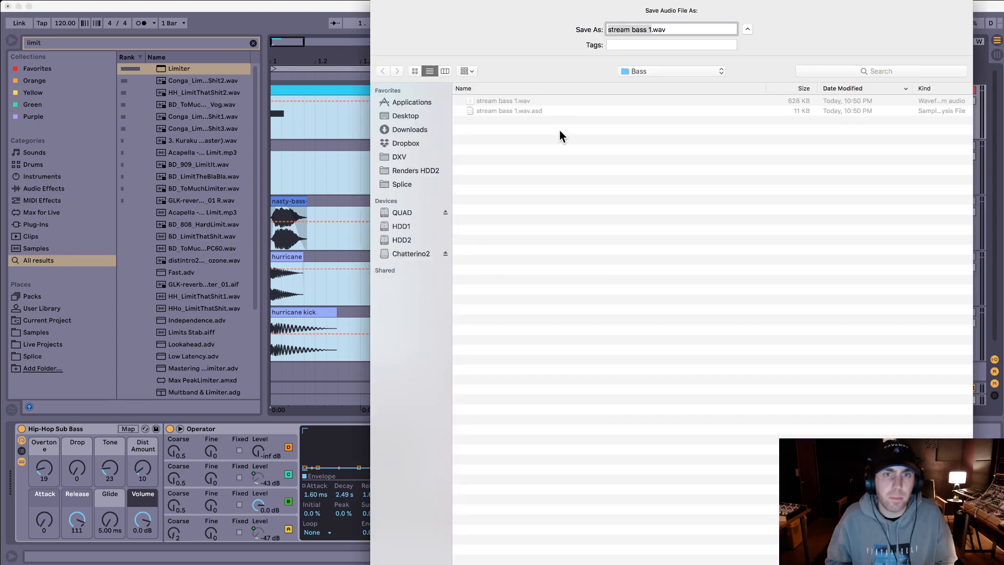
key(Right)
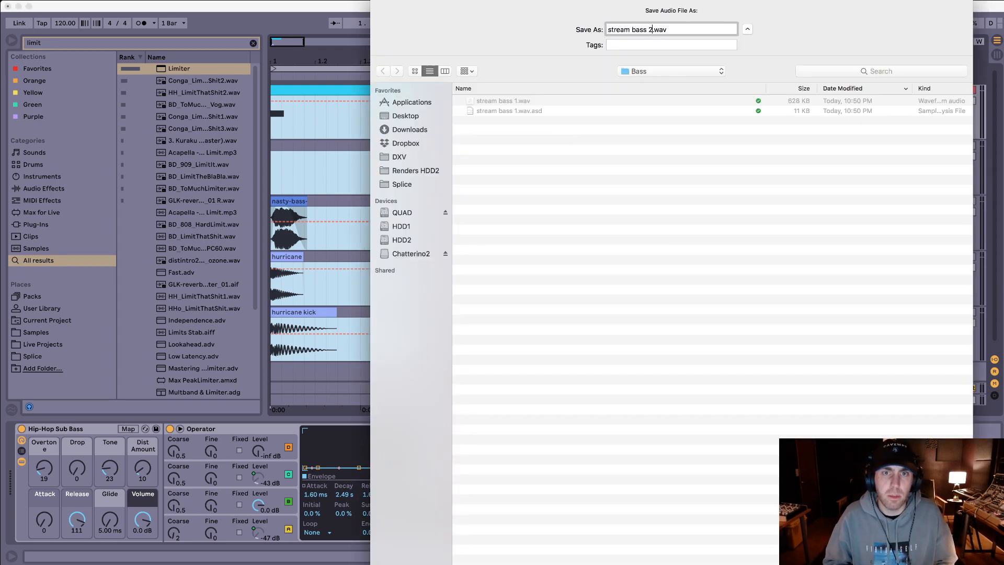
key(Return)
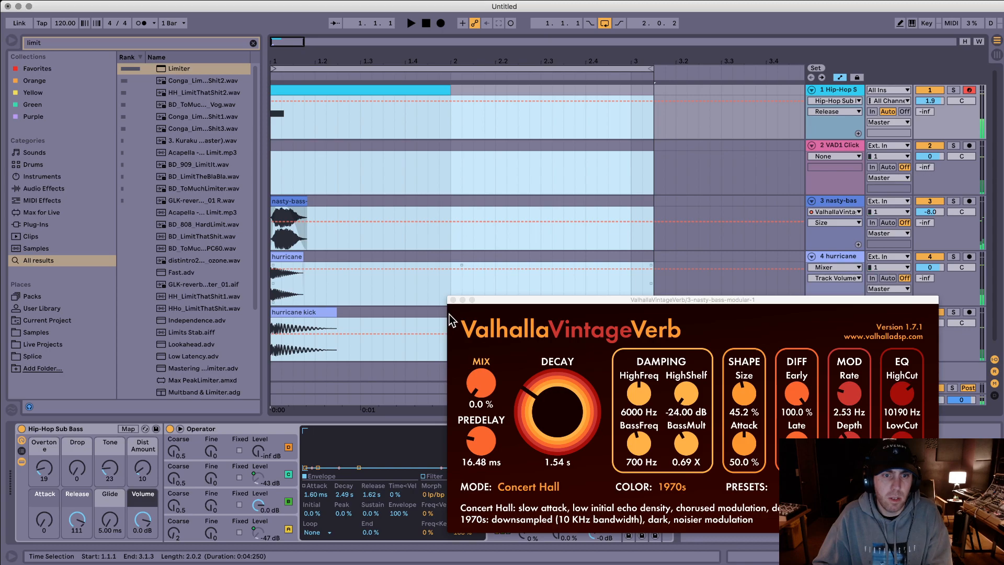
Step: Open the Hip-Hop Sub Bass MIDI clip, transpose its A0 note down a few semitones, and play the result
click(453, 300)
double_click(344, 95)
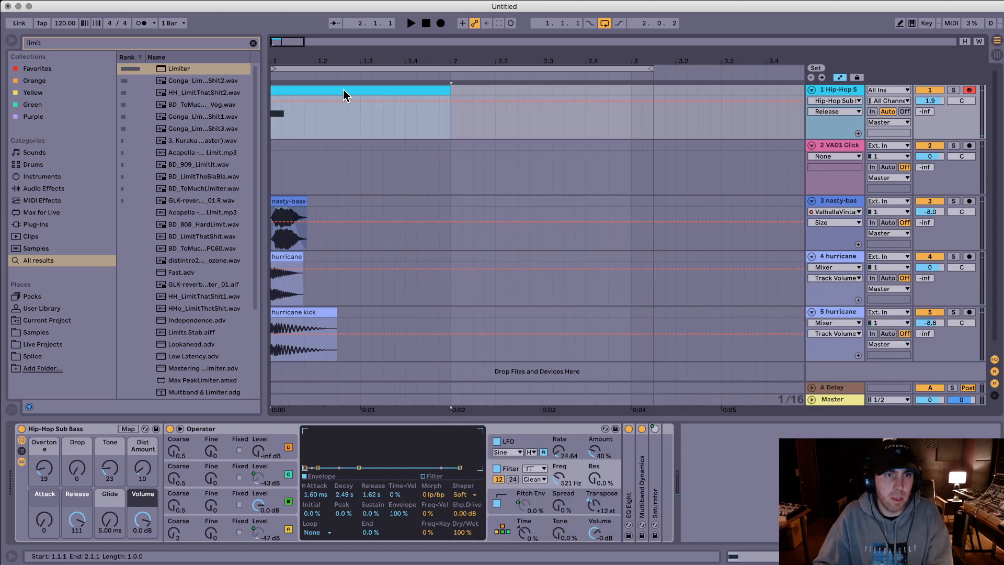
drag(283, 419, 289, 358)
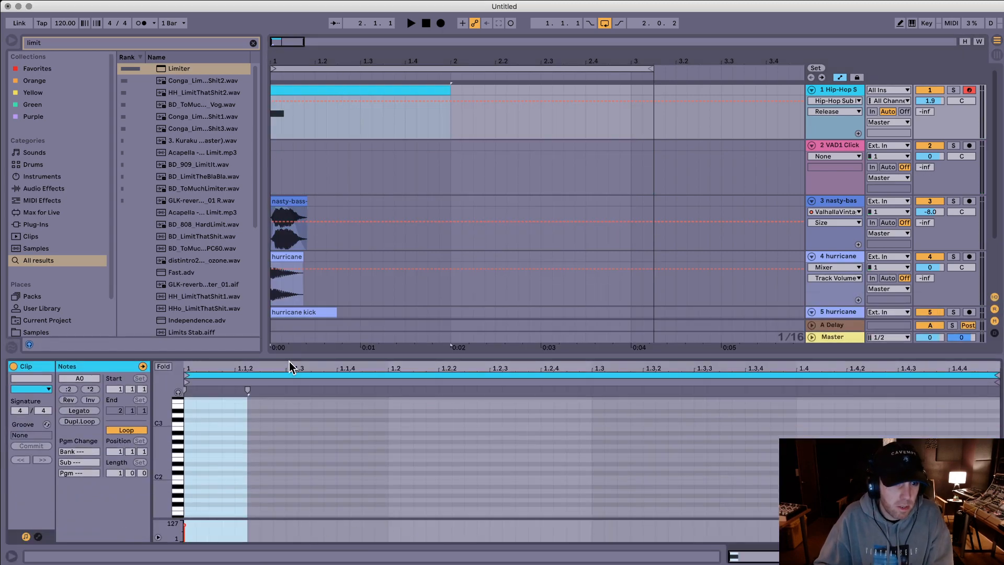
click(221, 454)
scroll(219, 457, down, 5)
scroll(227, 449, down, 1)
click(233, 488)
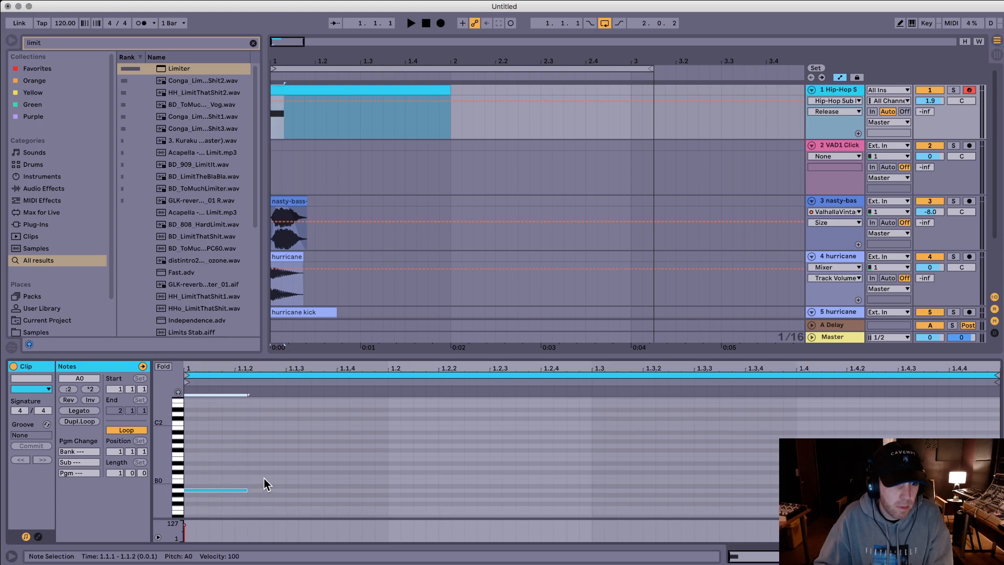
scroll(265, 476, down, 3)
key(Down)
key(Down)
key(Down)
key(Down)
key(Down)
key(space)
Step: Set the nasty-bass-modular-1 clip's transposition to 7 st and play the layers
click(291, 203)
key(space)
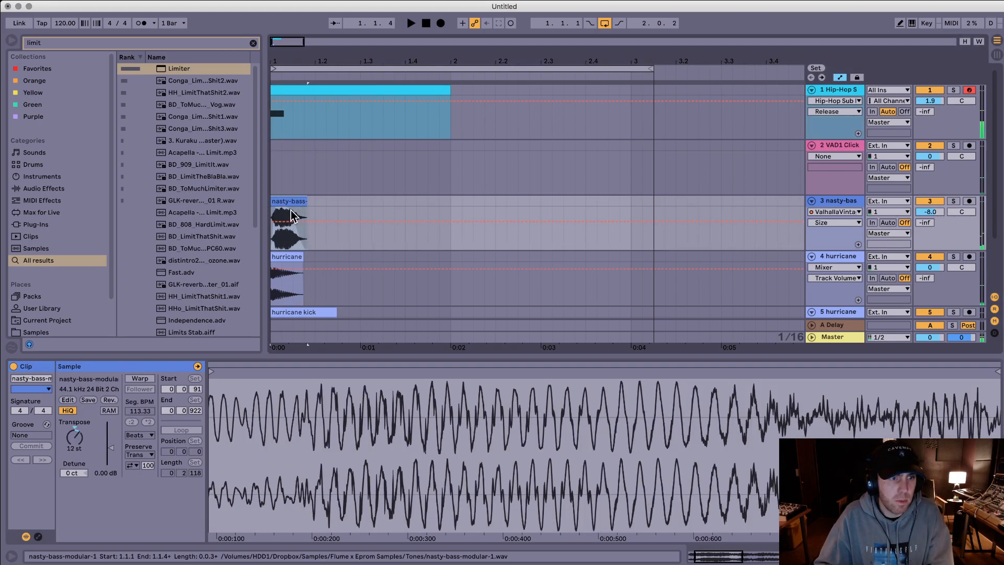
drag(72, 439, 73, 454)
key(space)
Step: Set the transposition of the hurricane kick clip on track 4 to 2 st and play the layers
key(space)
click(285, 255)
drag(84, 443, 84, 438)
key(space)
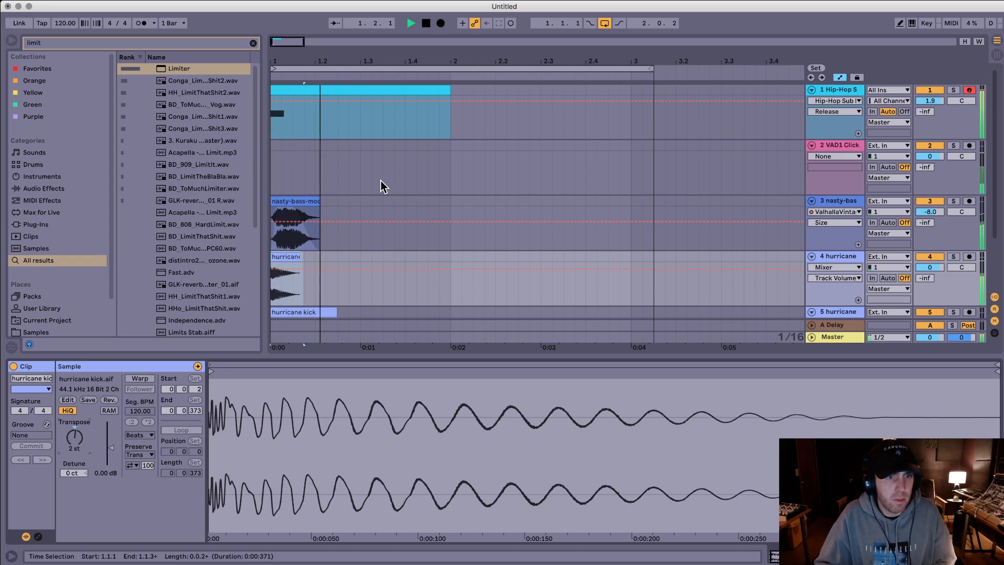
key(space)
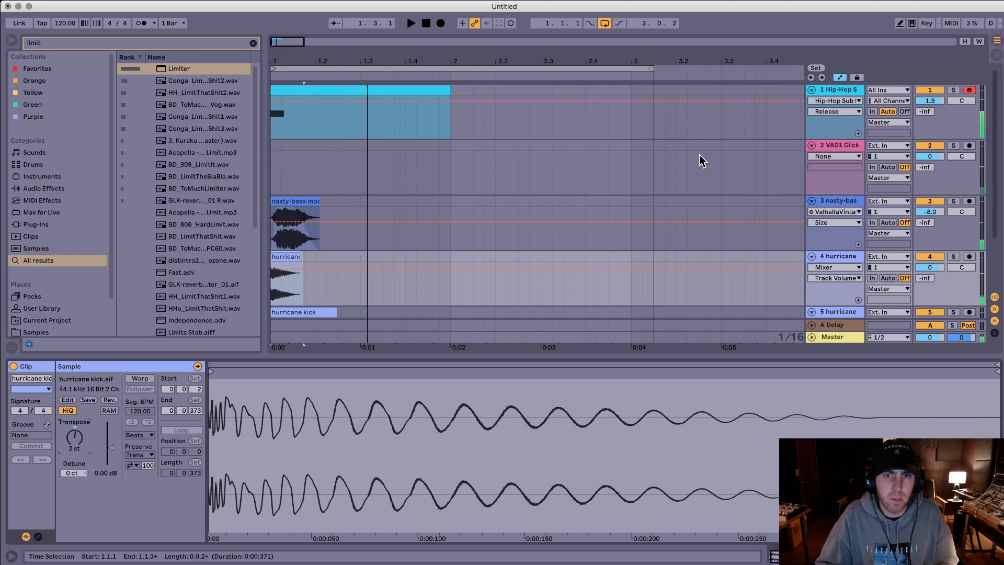
Step: Group all five layer tracks, from the Hip-Hop Sub Bass through the second hurricane kick
click(827, 92)
scroll(653, 201, down, 3)
shift+click(839, 268)
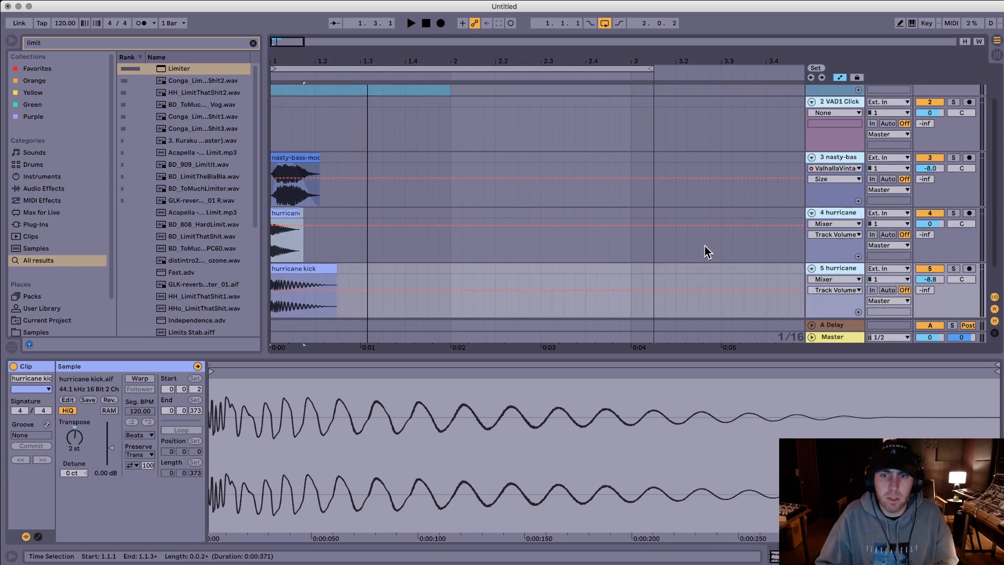
scroll(664, 221, down, 2)
scroll(661, 211, up, 5)
key(super+g)
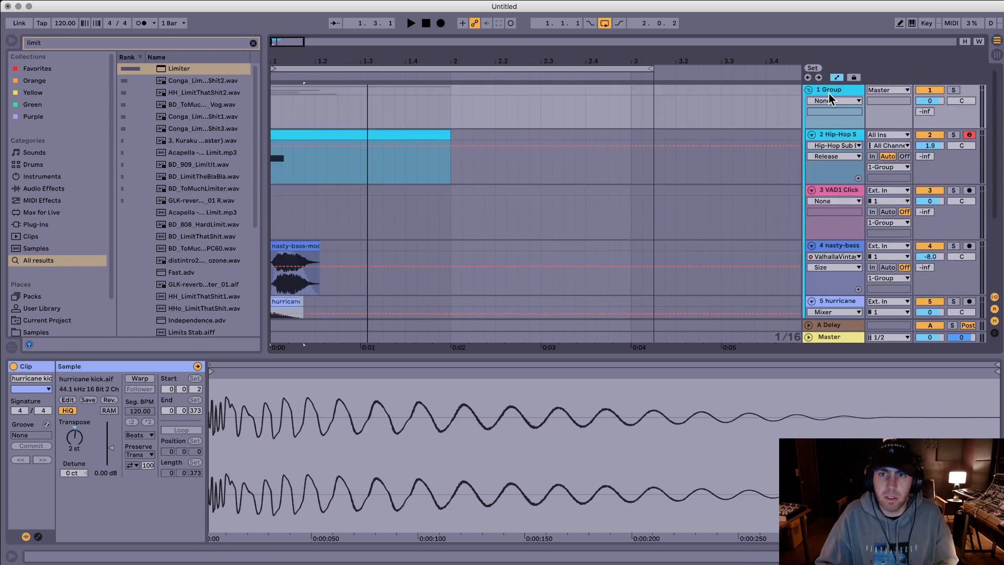
Step: Search the browser for "satura", add the Saturator to the group track, and play the result
key(super+f)
text(satura)
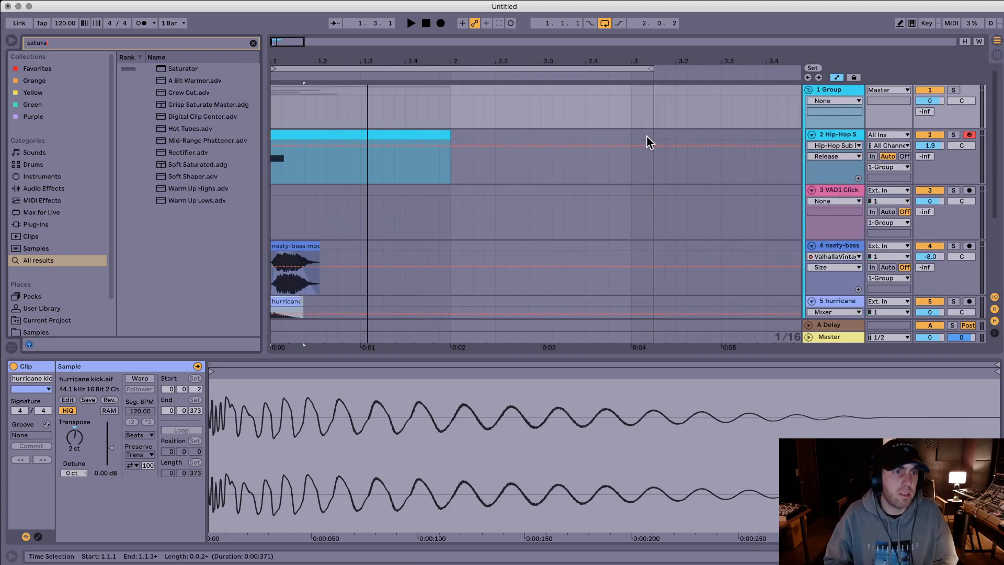
key(Down)
key(Return)
key(space)
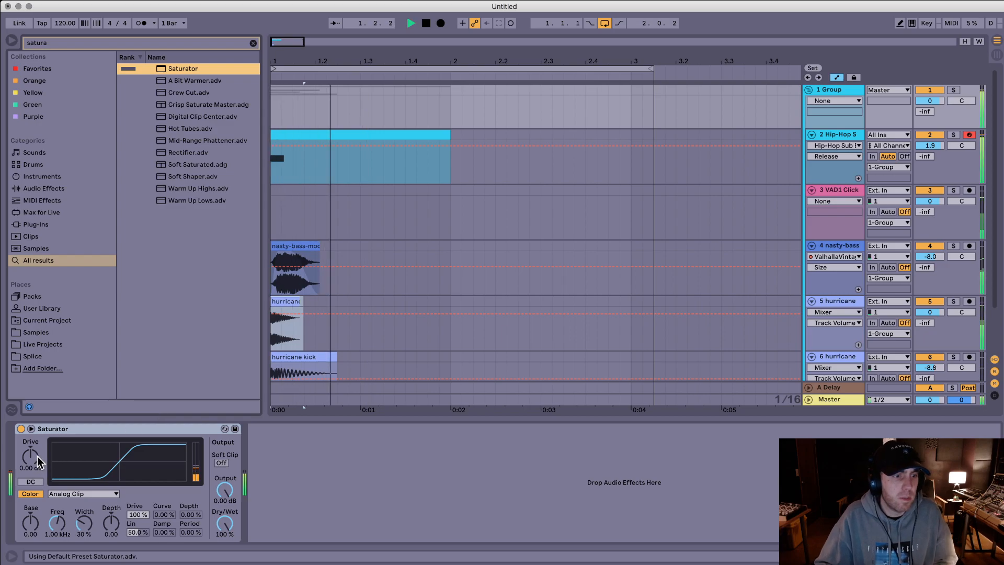
Step: Try a different Drive amount on the group's Saturator and play the layers
key(space)
drag(36, 456, 37, 453)
key(space)
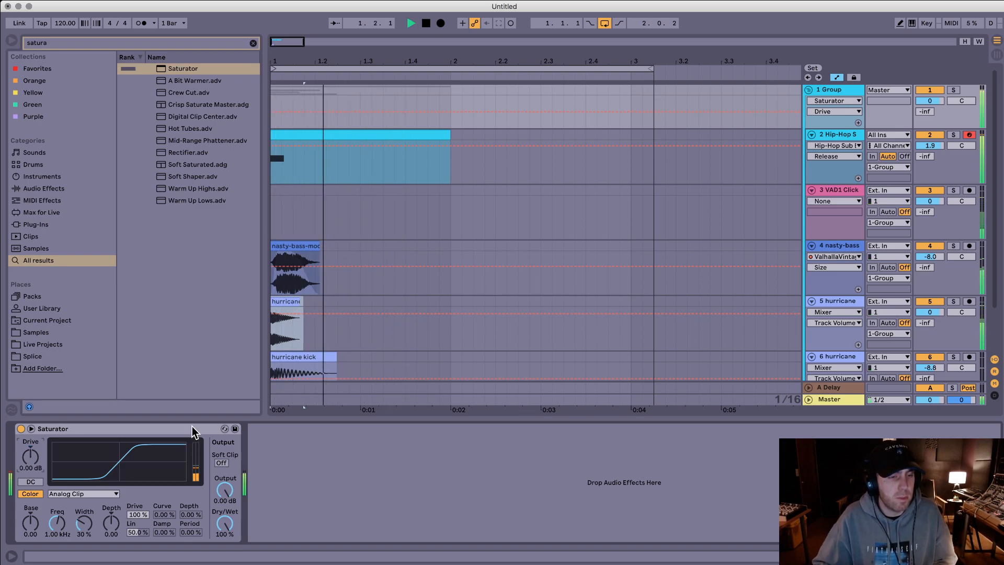
key(space)
Step: Select all layers from 1.1.1 through their decay and export the range as "stream bass 3.wav"
click(516, 98)
mouse_move(595, 104)
mouse_down()
mouse_move(538, 120)
mouse_move(123, 369)
mouse_up()
key(super+shift+r)
key(Return)
key(Right)
key(BackSpace)
text(3)
key(Return)
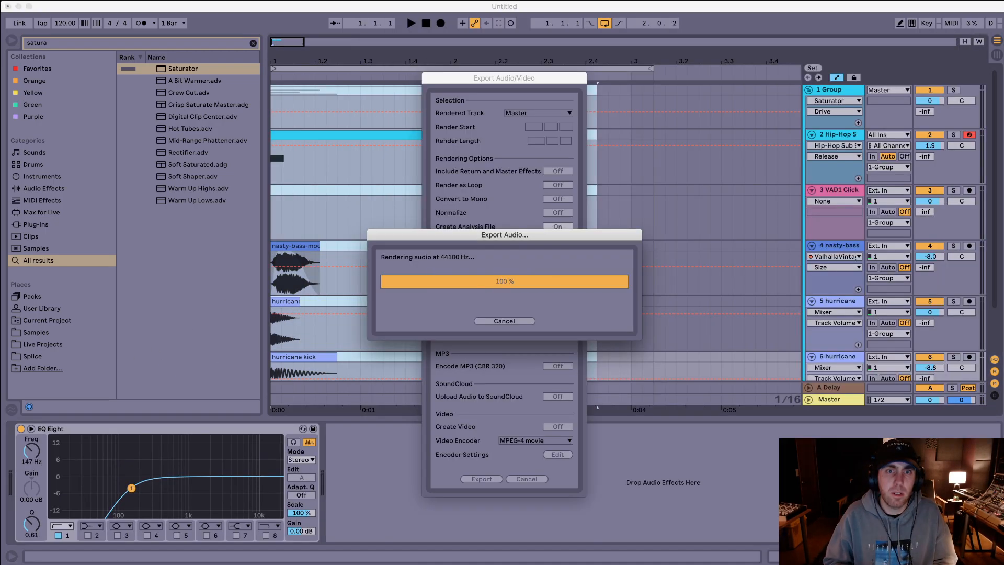
Step: Audition different regions of the nasty-bass-modular-1 sample, setting its start to 0:00:326 and its end to 0:01:591
click(417, 219)
double_click(288, 245)
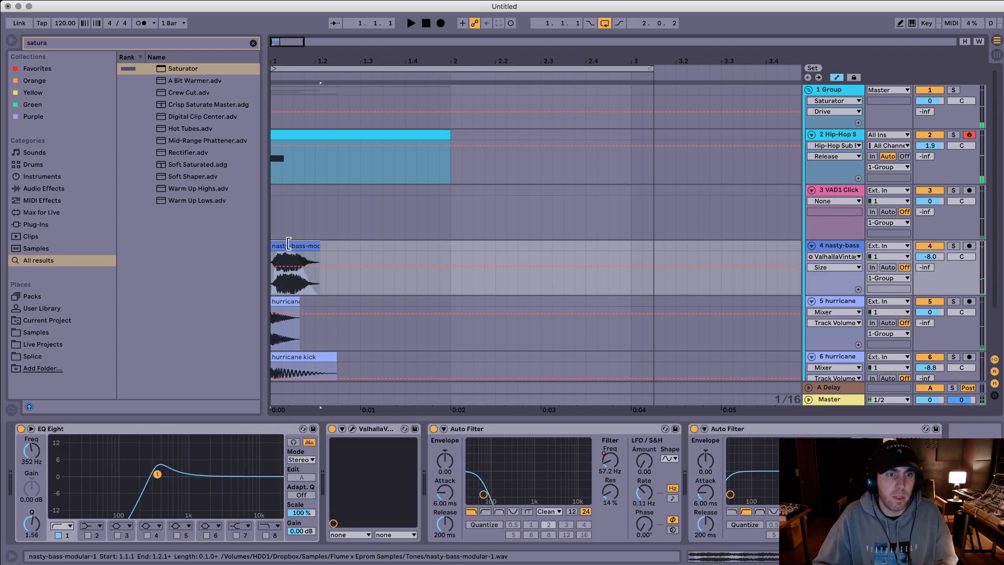
mouse_move(497, 375)
mouse_down()
mouse_move(544, 352)
mouse_move(644, 371)
mouse_move(961, 370)
mouse_up()
mouse_move(245, 371)
mouse_down()
mouse_move(651, 369)
mouse_move(519, 370)
mouse_move(618, 371)
mouse_up()
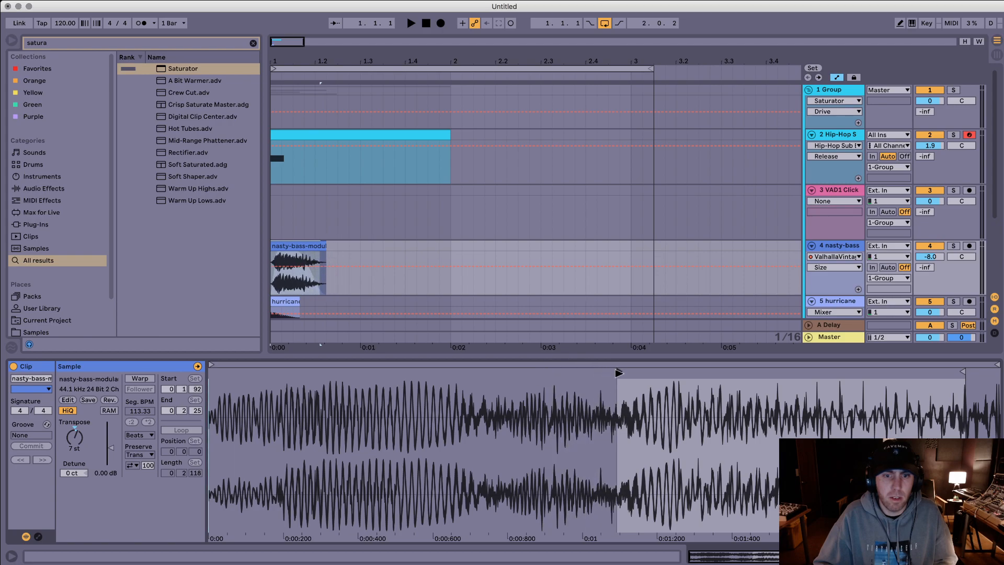
key(space)
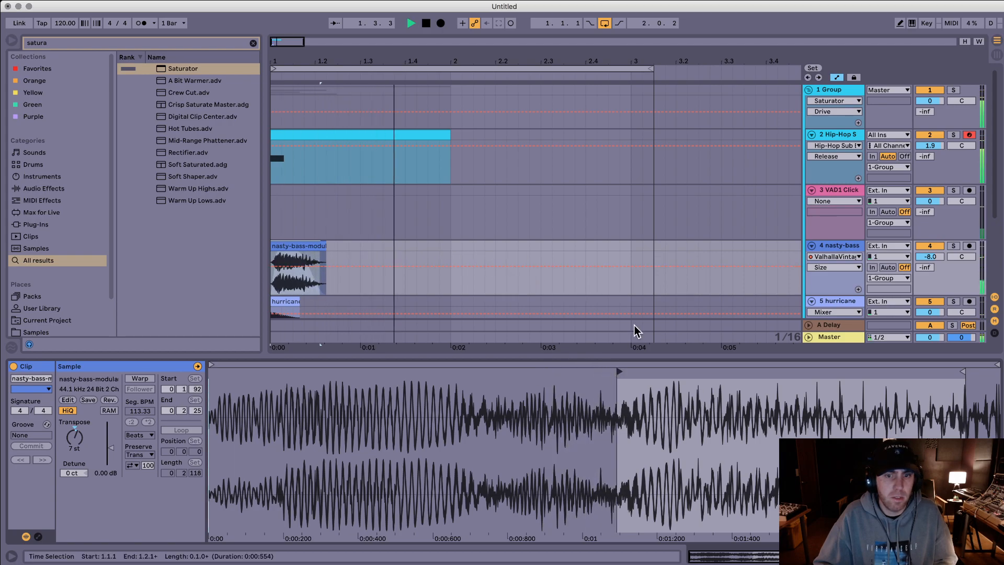
drag(621, 371, 333, 371)
key(space)
key(space)
key(space)
mouse_move(961, 372)
mouse_down()
mouse_move(661, 372)
mouse_move(800, 371)
mouse_up()
key(space)
Step: Try transposing the nasty-bass-modular-1 clip to -5 st and play the layers
click(309, 245)
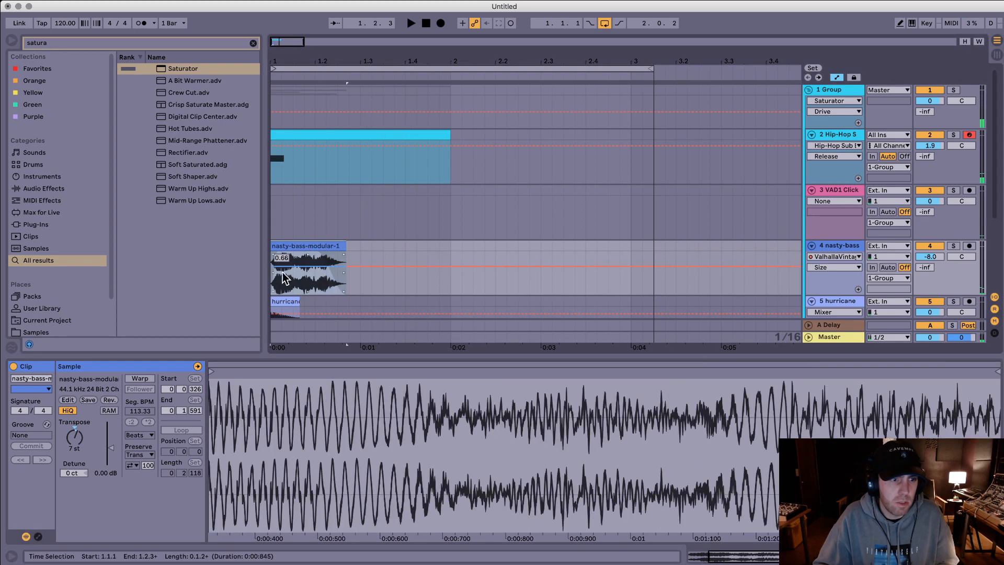
click(84, 427)
text(-5)
key(Return)
key(space)
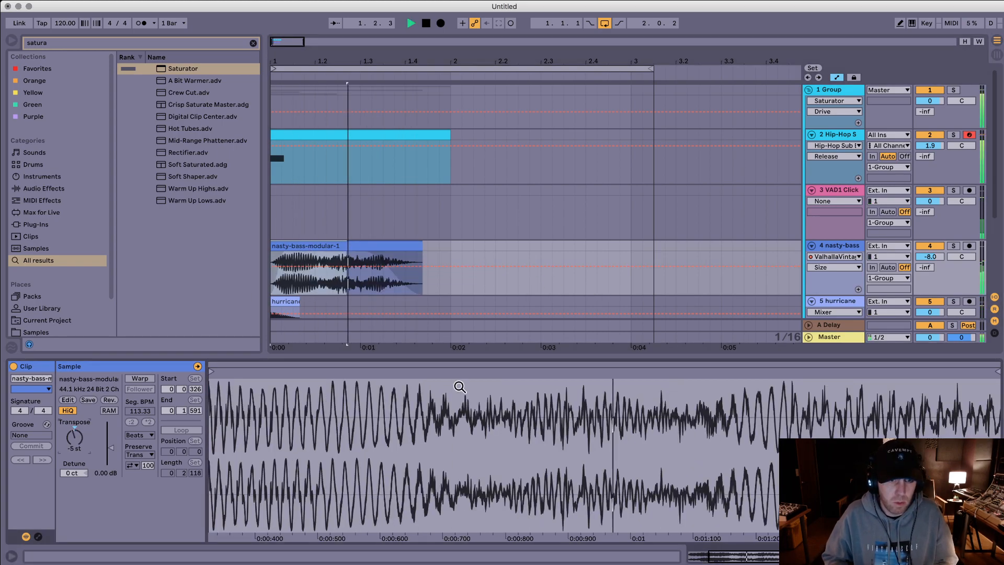
key(super+z)
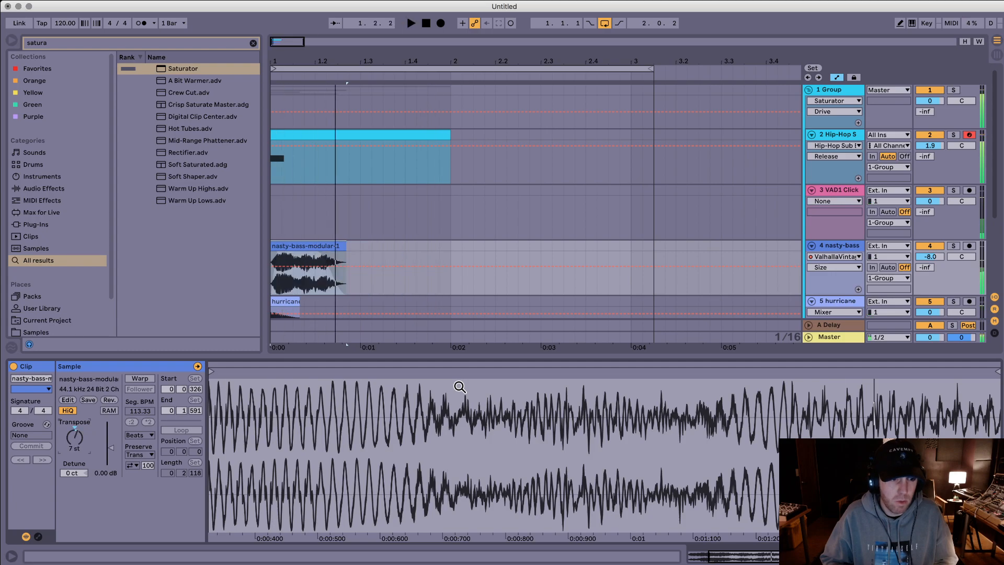
key(space)
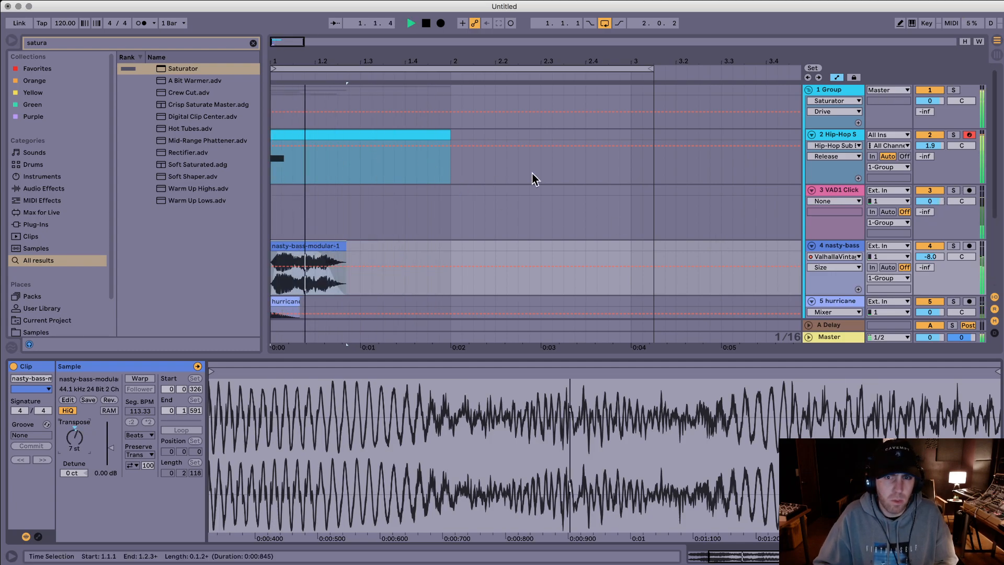
Step: Set the transposition of the hurricane kick clip on track 6 to -6 st and play the layers
scroll(533, 206, down, 3)
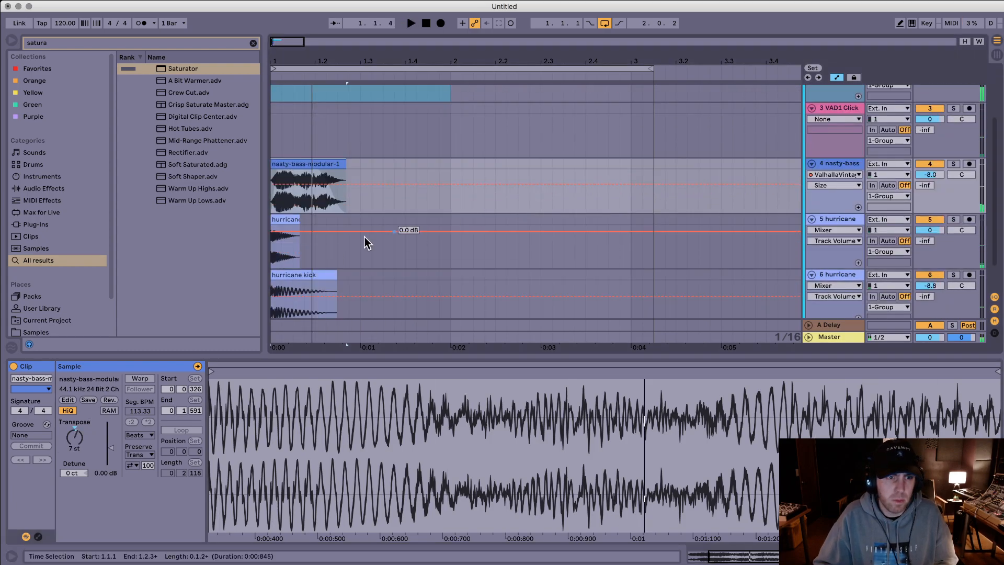
click(313, 271)
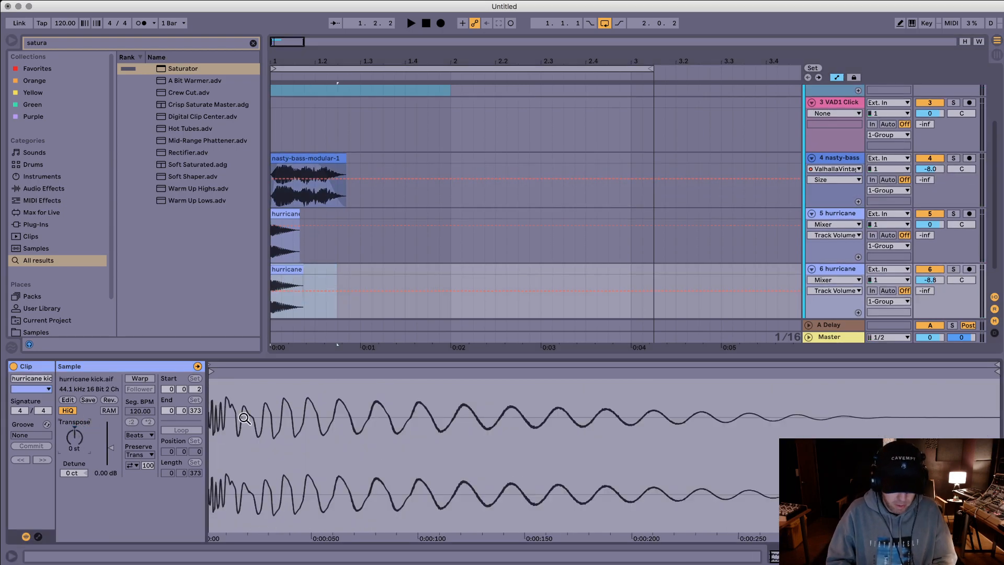
key(Return)
key(space)
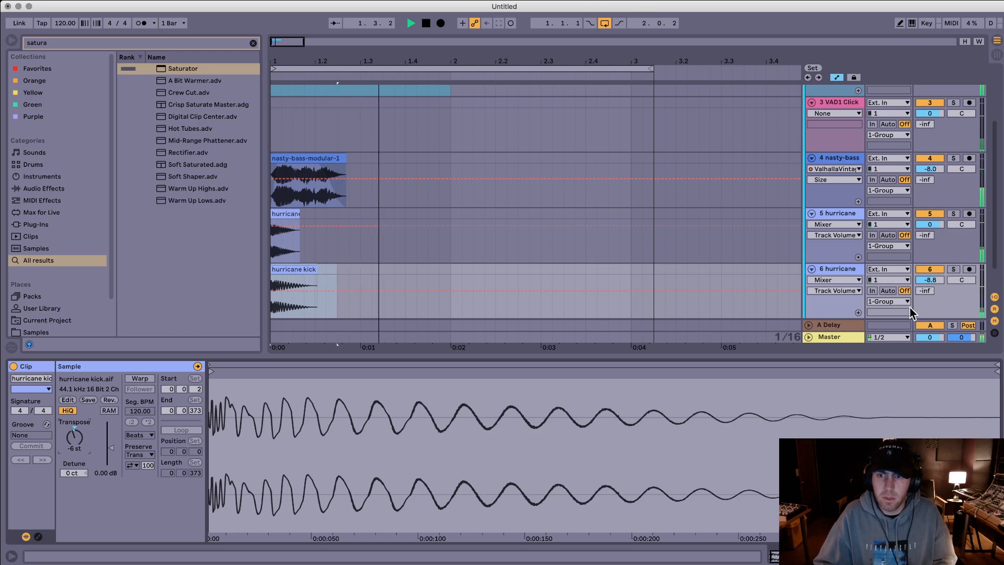
key(space)
click(545, 124)
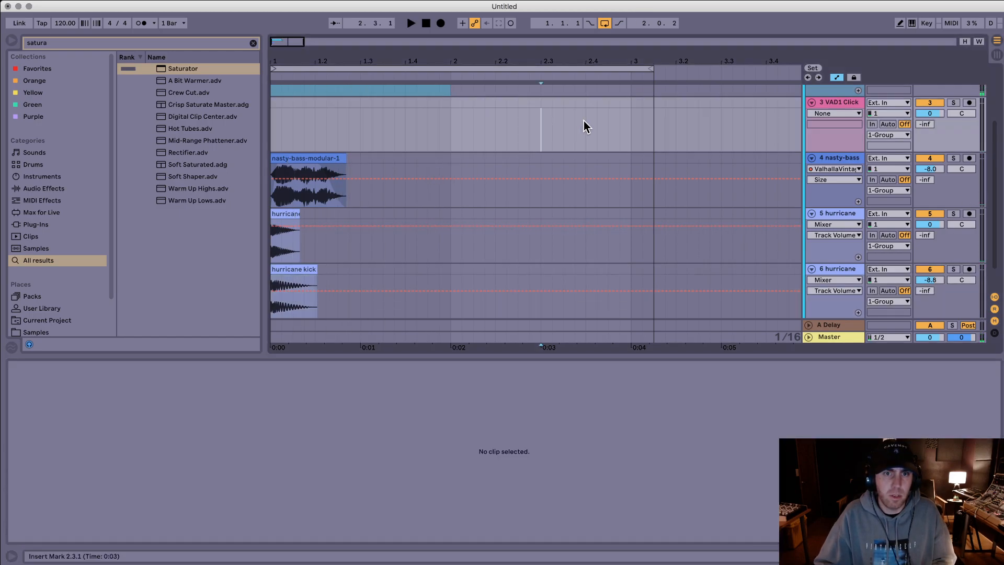
key(super+a)
key(super+shift+r)
key(Return)
key(Escape)
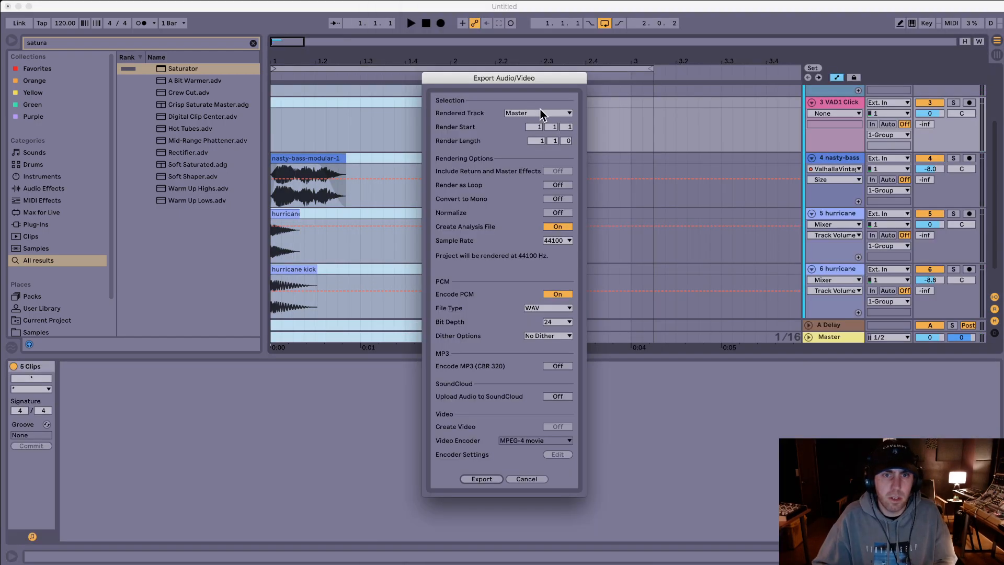
key(Escape)
Step: Extend the layer selection to 3.1.2 and export it as "stream bass 4.wav"
shift+click(642, 121)
key(super+shift+r)
key(Return)
key(Right)
text(4)
key(Return)
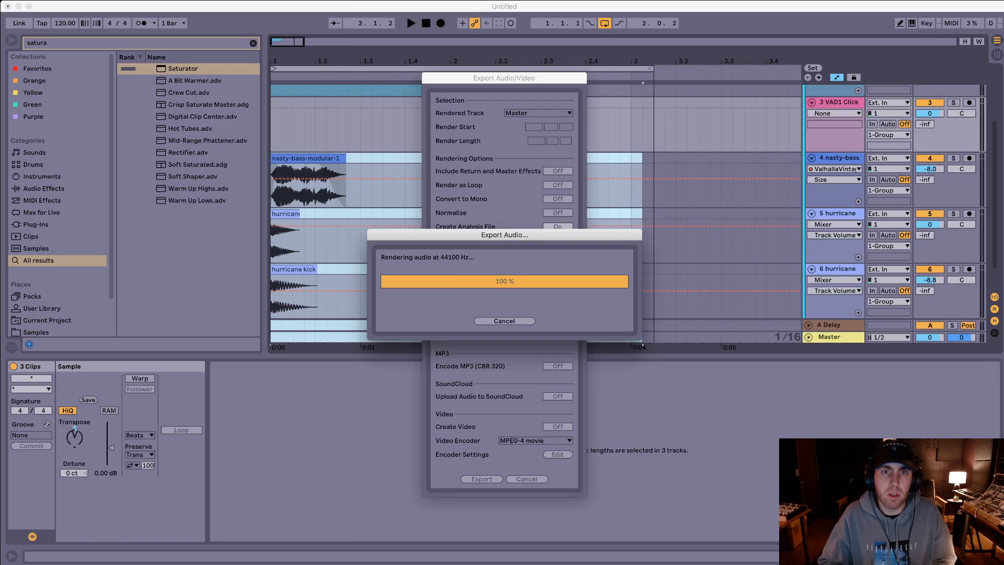
Step: Search the browser for "modular" and audition the samples from 0001 MODULAR-4.aif through 0001 modular-2.aif
click(473, 158)
key(super+f)
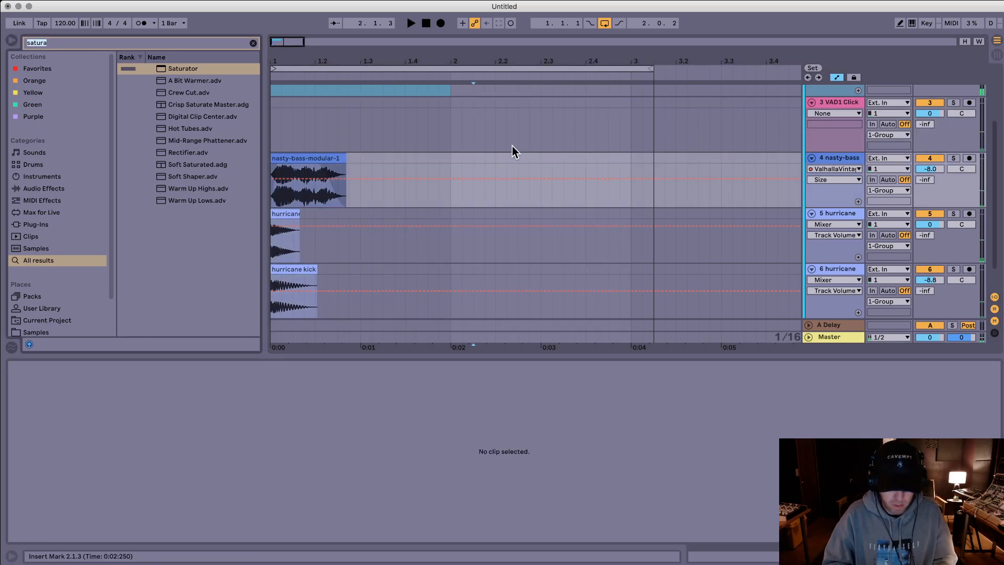
text(modular)
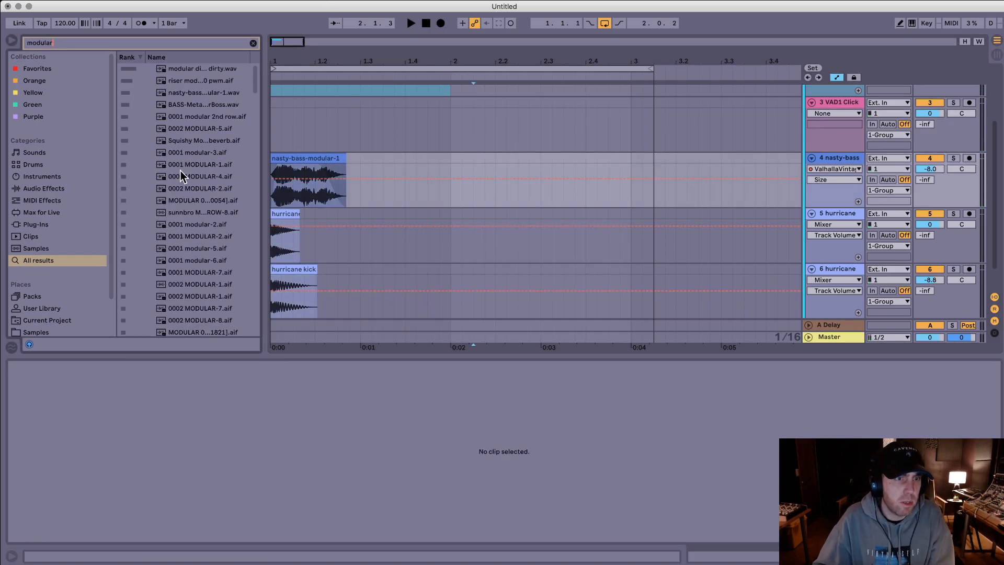
click(180, 171)
key(Down)
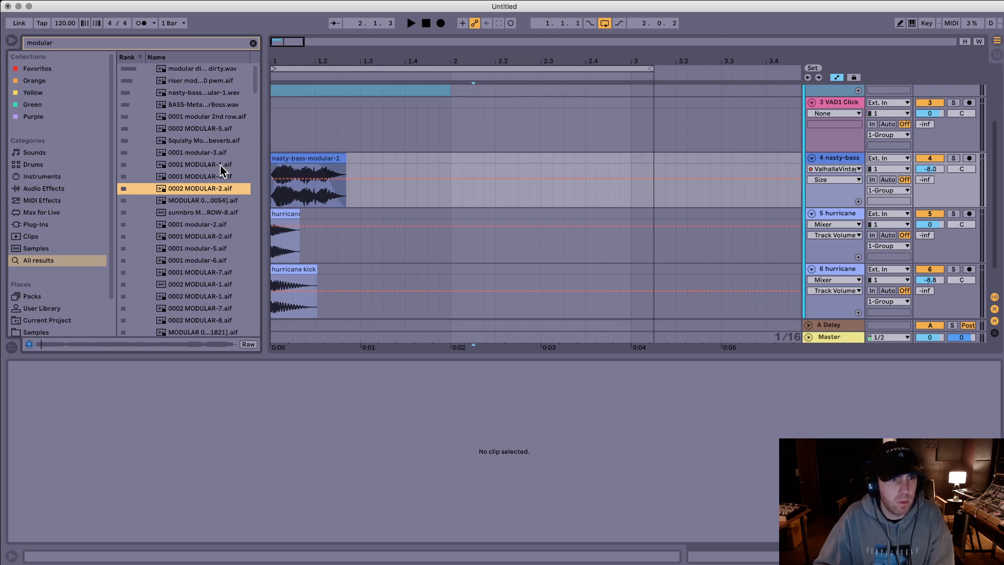
key(Down)
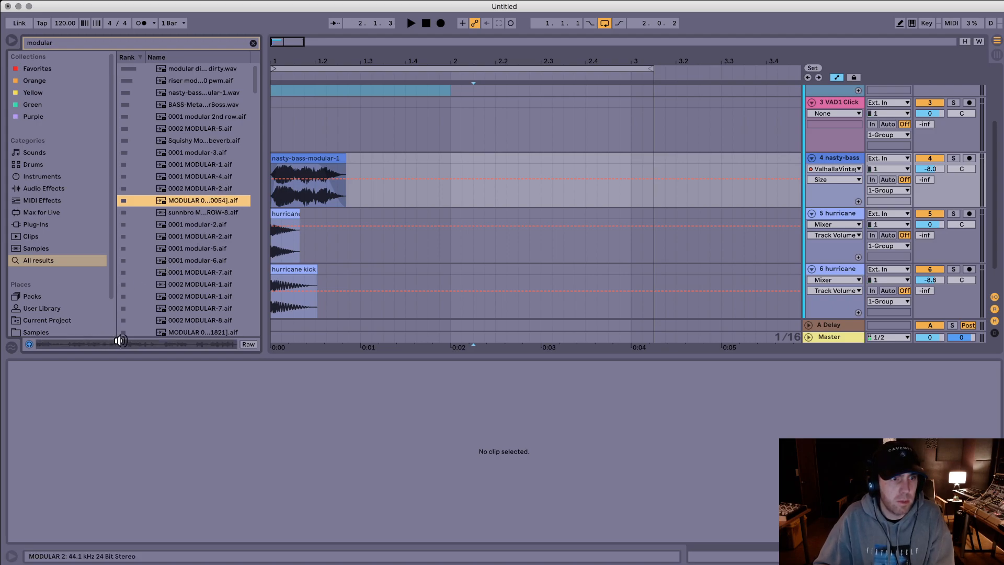
key(Down)
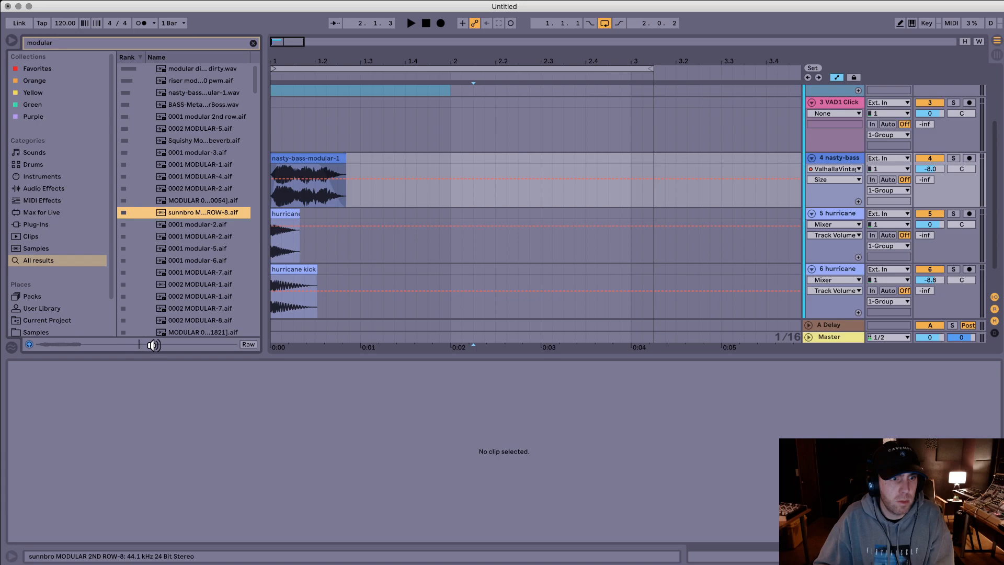
key(Down)
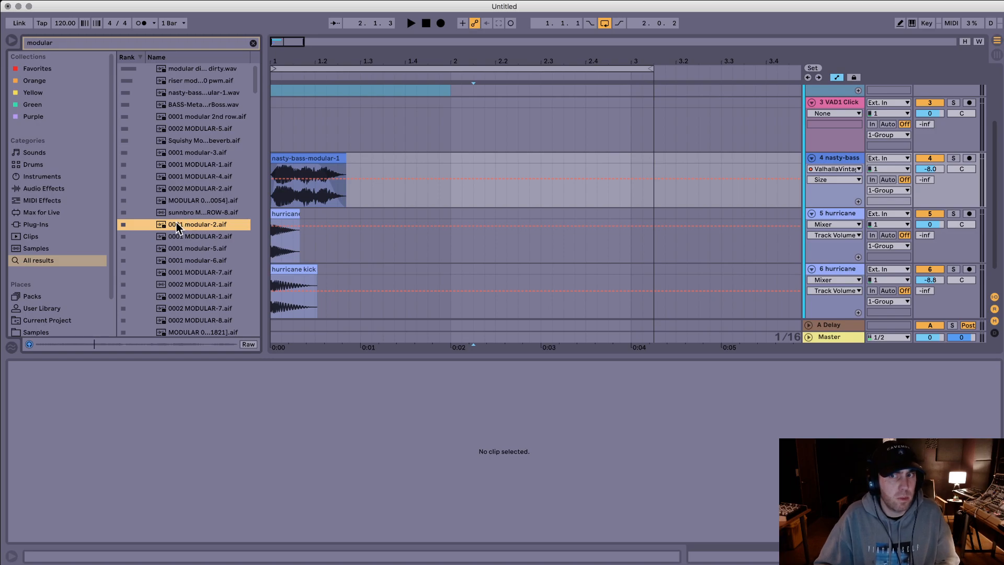
Step: Replace the nasty-bass clip with 0001 modular-2.aif, with Warp off and the sample start at 1:02:697
drag(177, 223, 273, 166)
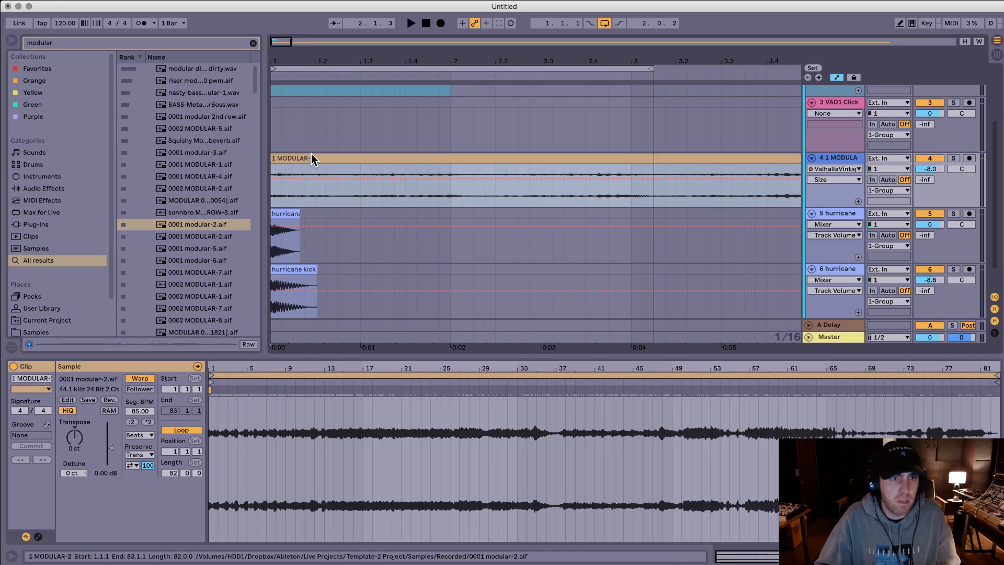
click(149, 377)
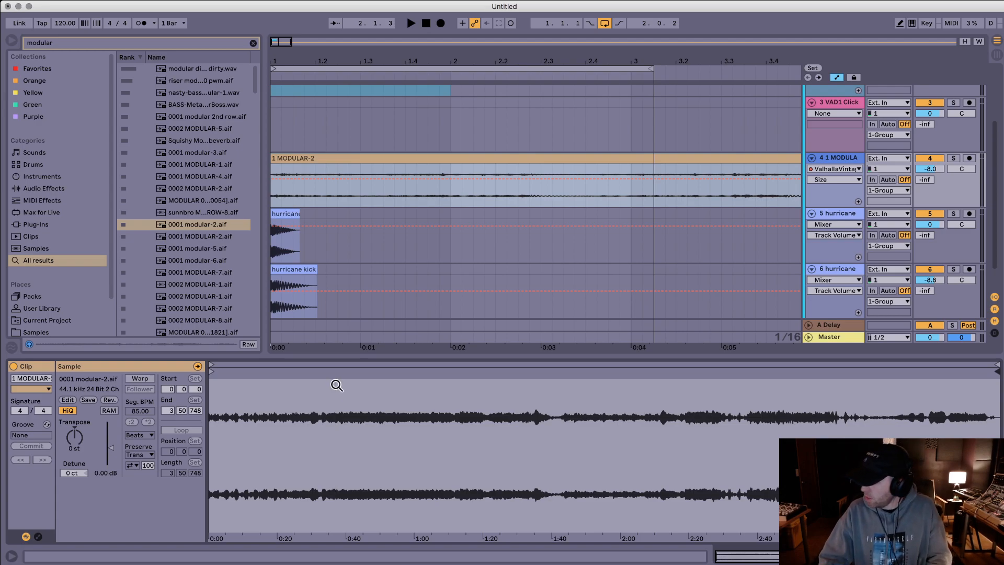
drag(217, 370, 436, 371)
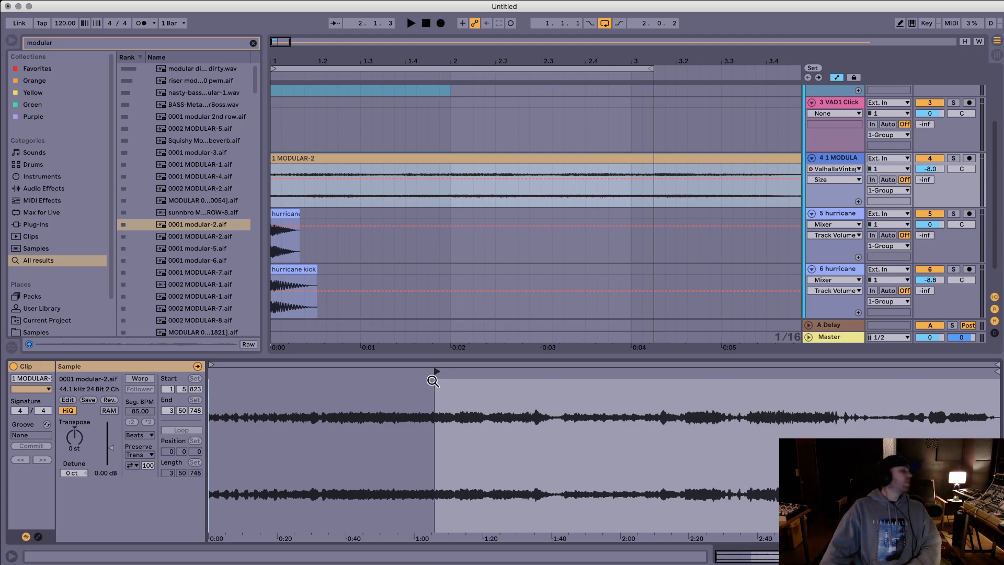
drag(437, 372, 426, 373)
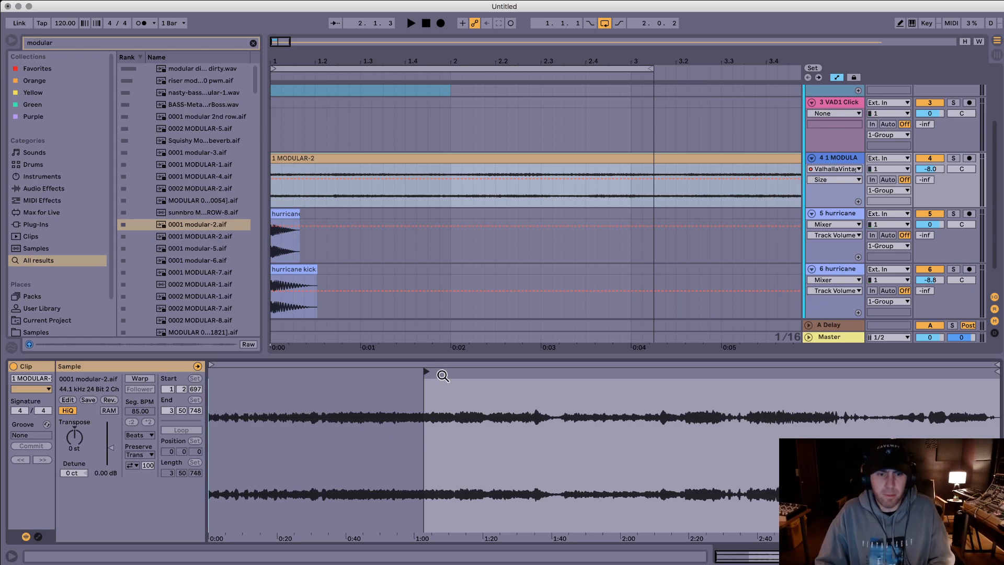
Step: Play the layers from the start with the new modular clip in place on track 4
drag(428, 385, 418, 346)
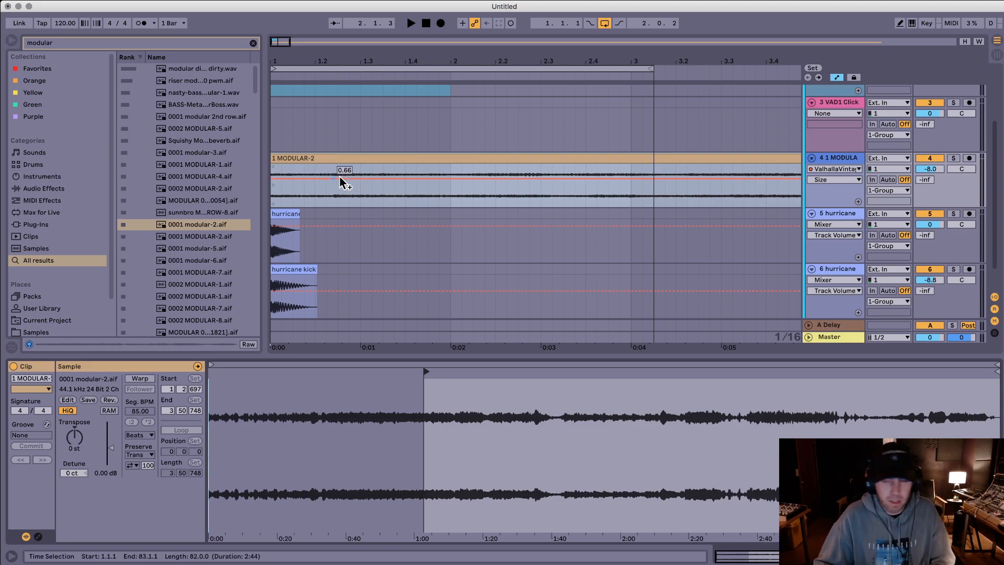
click(368, 159)
drag(353, 399, 505, 409)
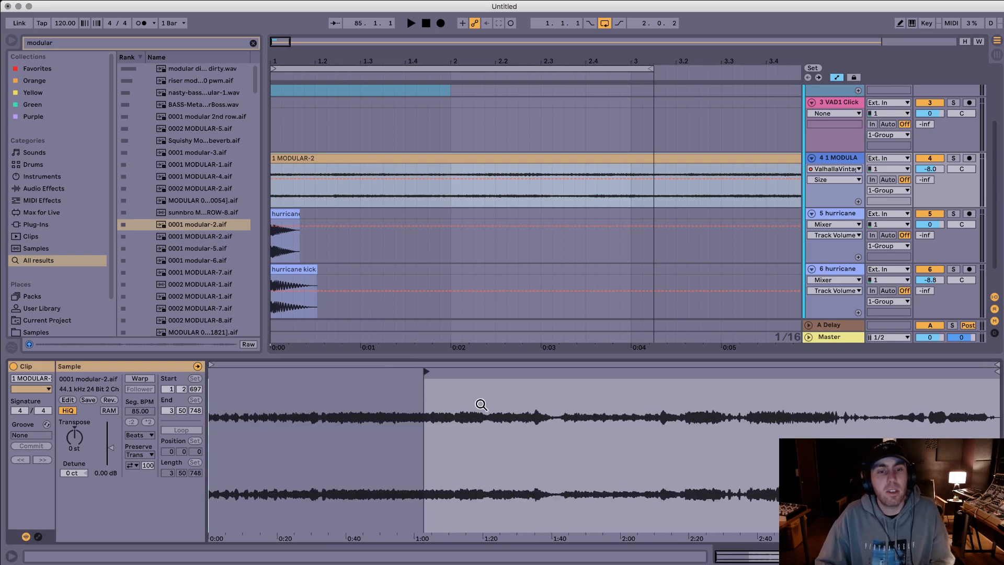
key(space)
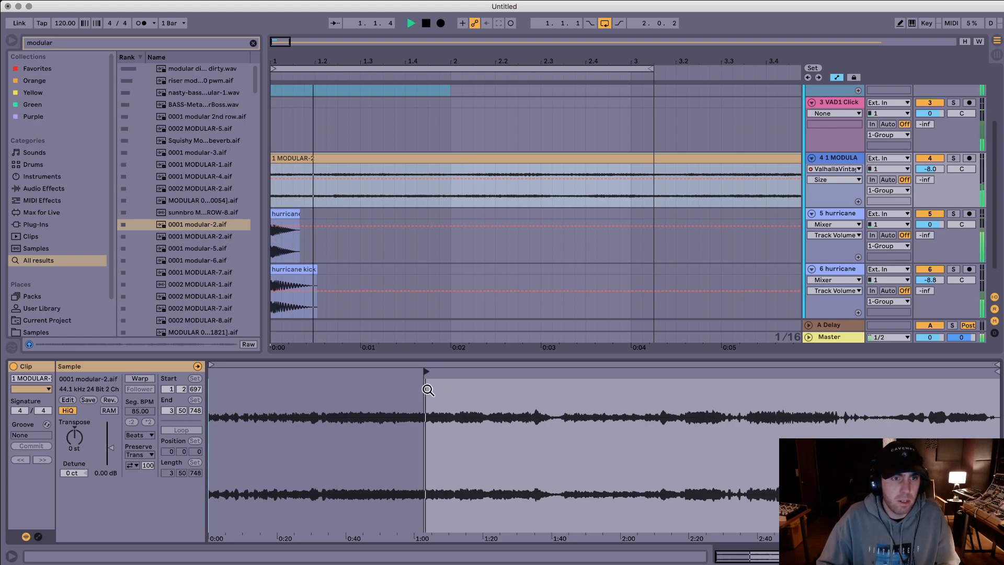
key(space)
key(space)
key(space)
Step: Split the modular clip on track 4 at 2.1.1 and delete the remainder
click(451, 168)
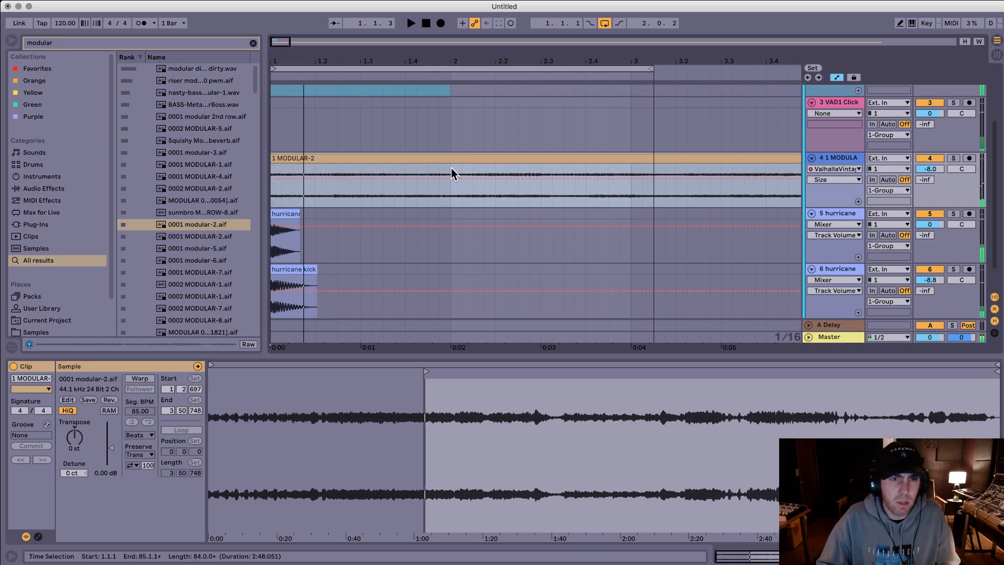
key(super+e)
key(Delete)
click(418, 155)
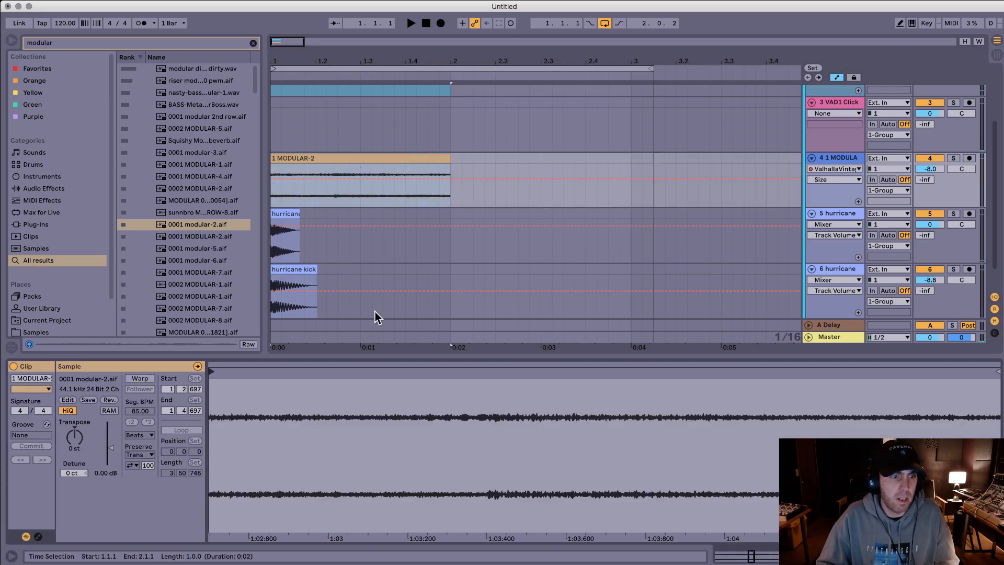
Step: Set the hurricane kick volumes to -2.9 dB on track 5 and -9.8 dB on track 6, mute both tracks, and play the rest
drag(940, 225, 940, 241)
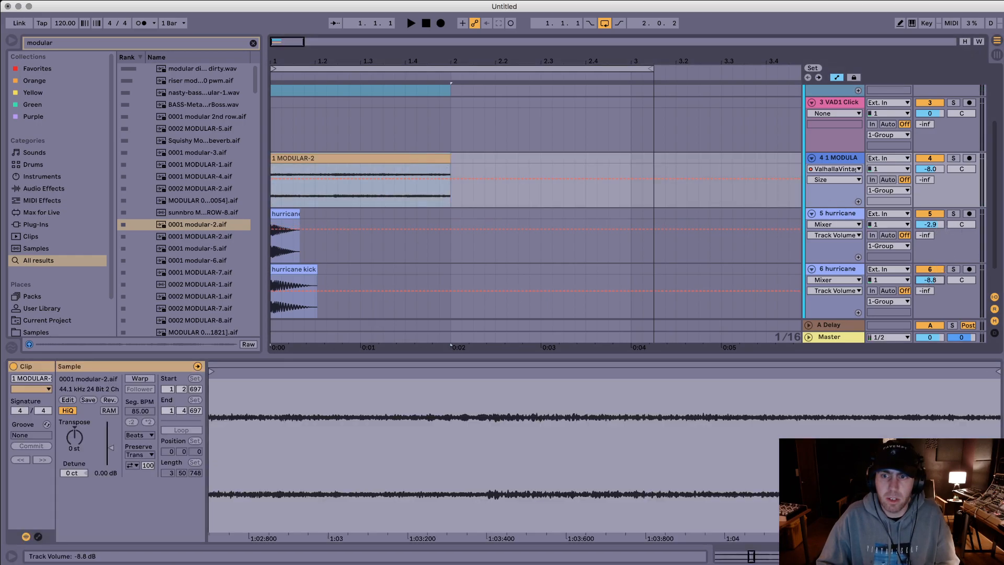
click(929, 214)
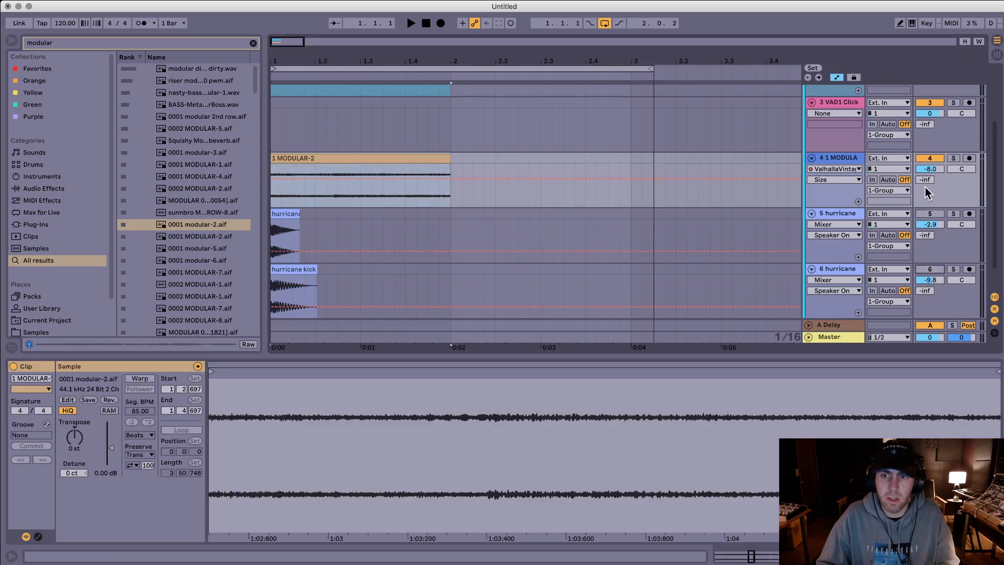
scroll(648, 153, up, 2)
key(space)
Step: Lower the volume of the VAD1 Click track to -2.7 dB and play the layers
key(space)
key(space)
key(space)
drag(930, 156, 930, 170)
key(space)
key(space)
Step: Add an Auto Filter to the VAD1 Click track, lower its filter frequency, and play the layers
double_click(836, 145)
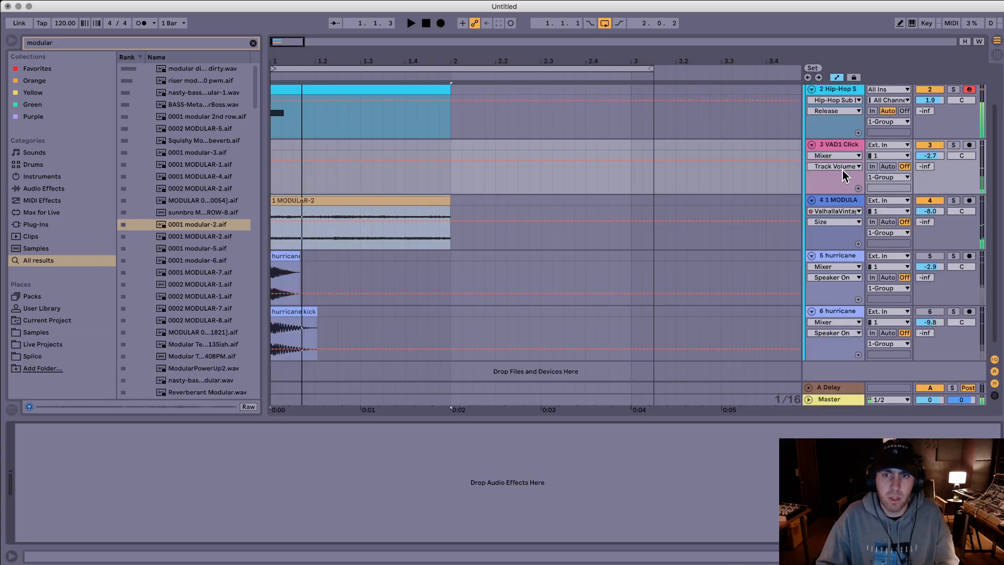
key(super+f)
text(auto)
key(Down)
key(Return)
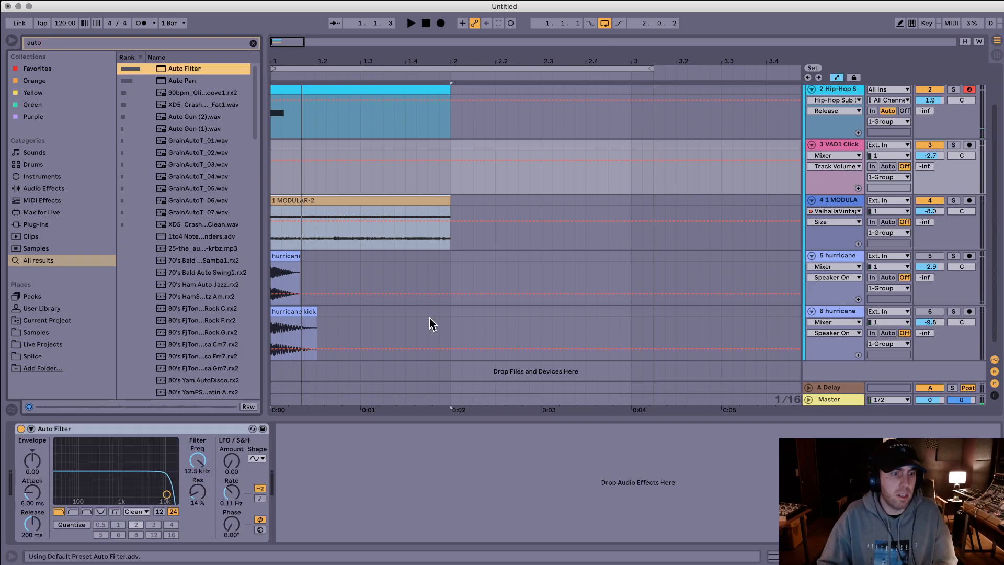
drag(198, 459, 198, 489)
key(space)
key(space)
key(space)
key(space)
Step: Raise the gain of the modular clip on track 4 to 15.9 dB
click(331, 208)
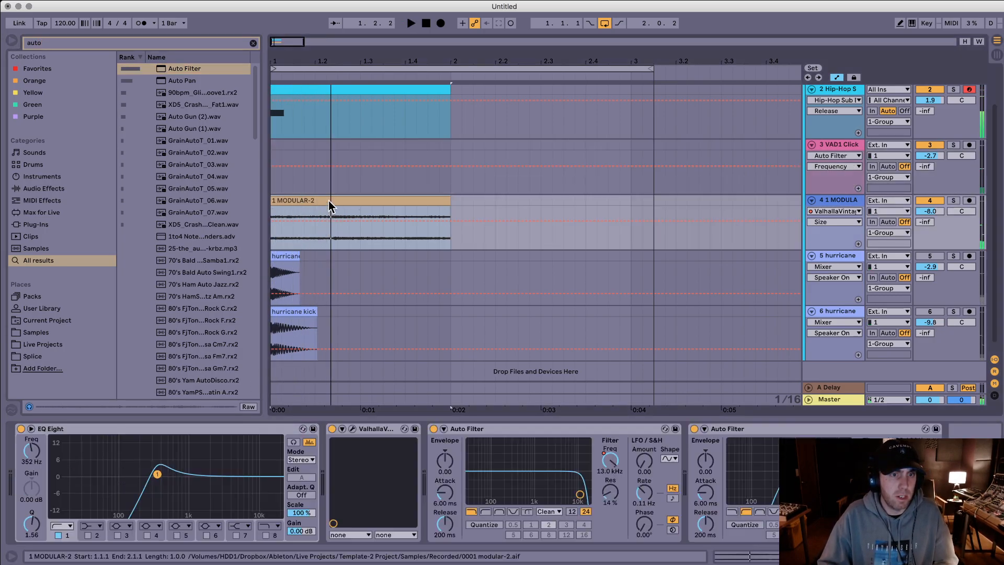
double_click(448, 212)
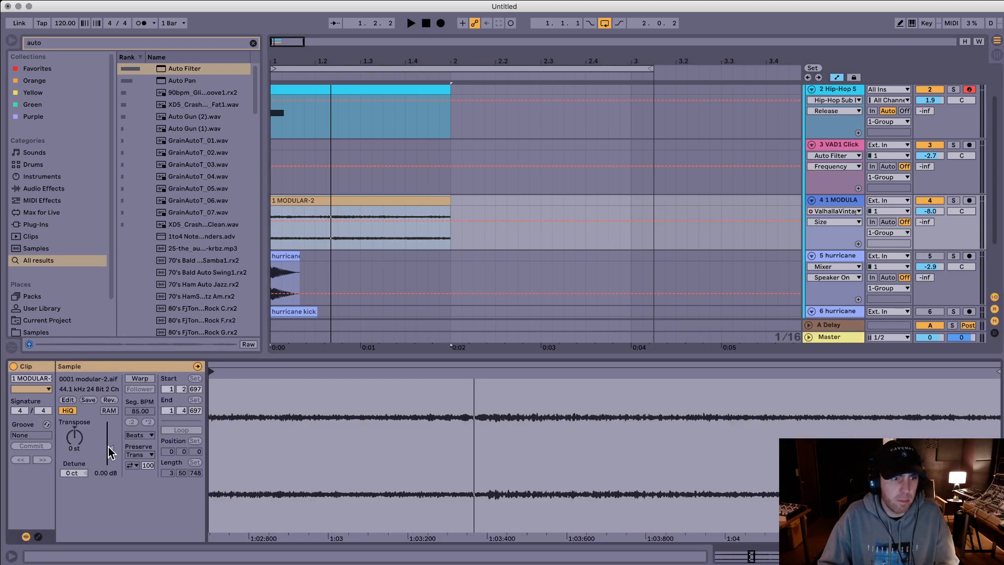
drag(110, 446, 110, 430)
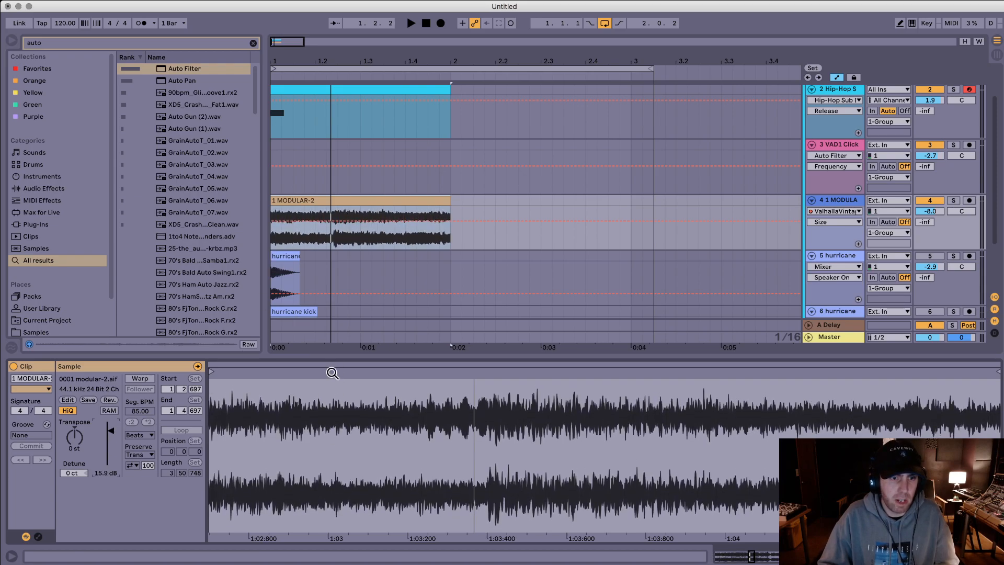
drag(332, 373, 426, 365)
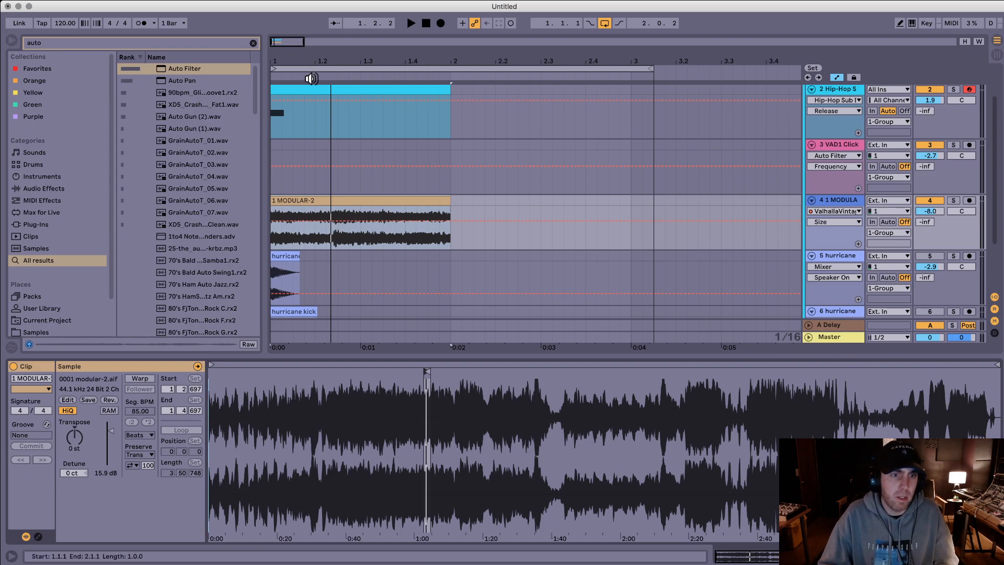
Step: Fade out the modular clip on track 4 from about 1.2.2 to its end and play the layers
key(a)
click(449, 212)
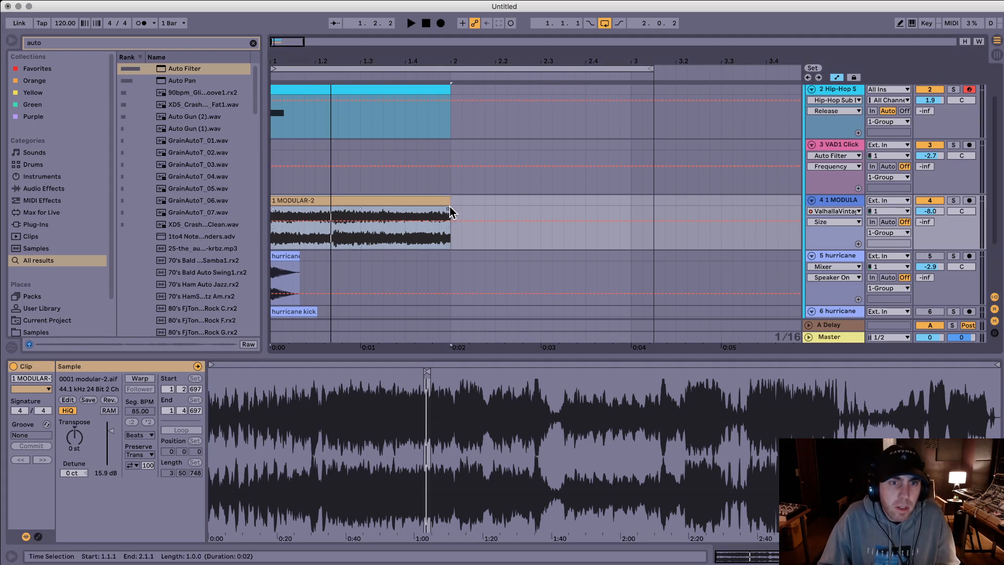
drag(449, 213, 331, 209)
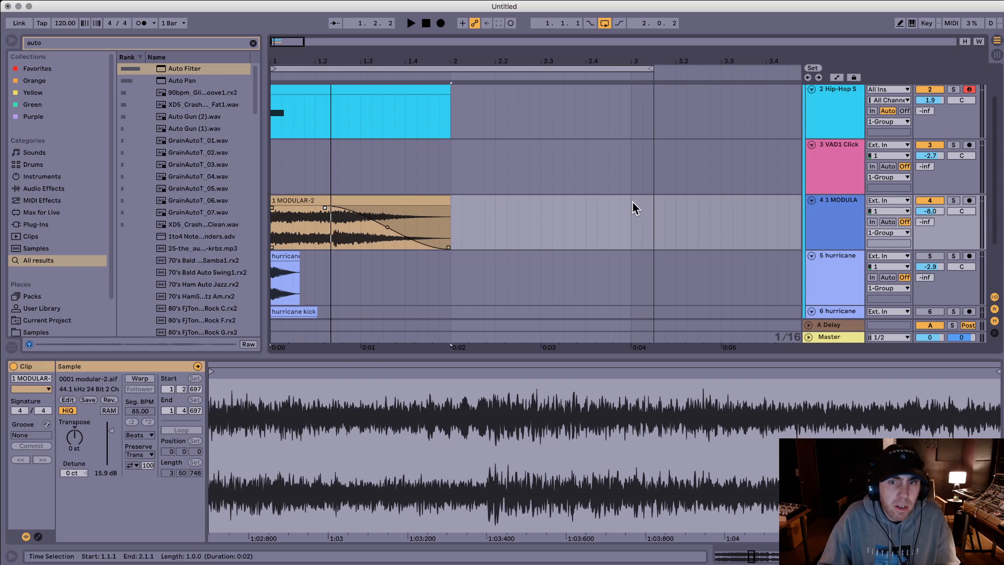
key(a)
drag(608, 214, 112, 202)
key(space)
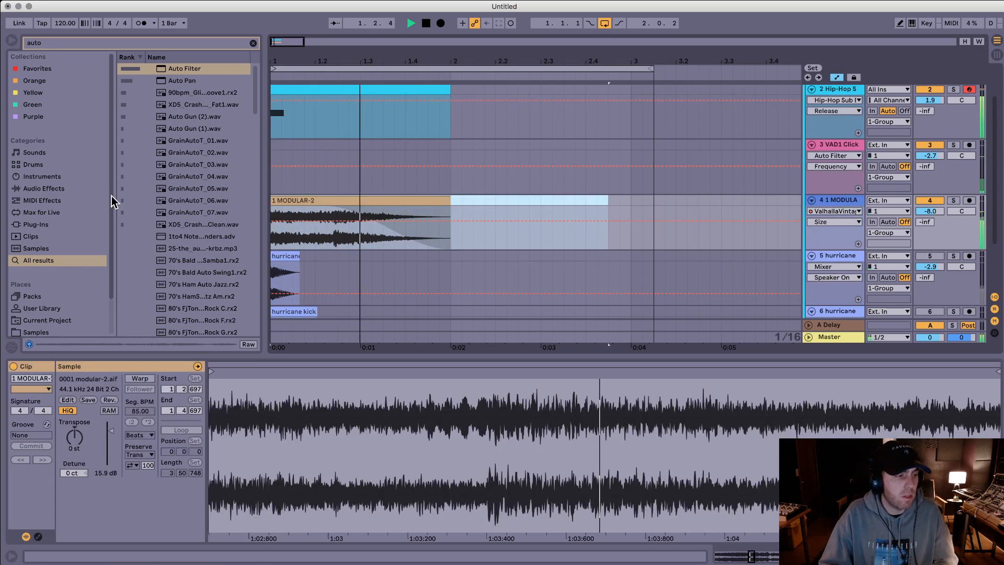
key(space)
key(space)
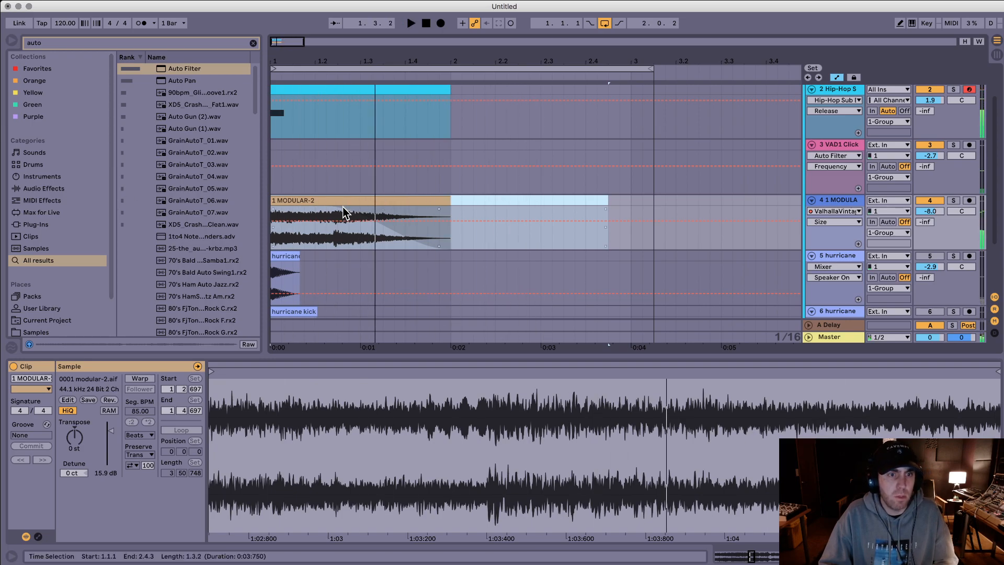
key(space)
Step: Unmute the hurricane kick on track 5 and play it with the other layers
click(346, 202)
click(929, 255)
key(space)
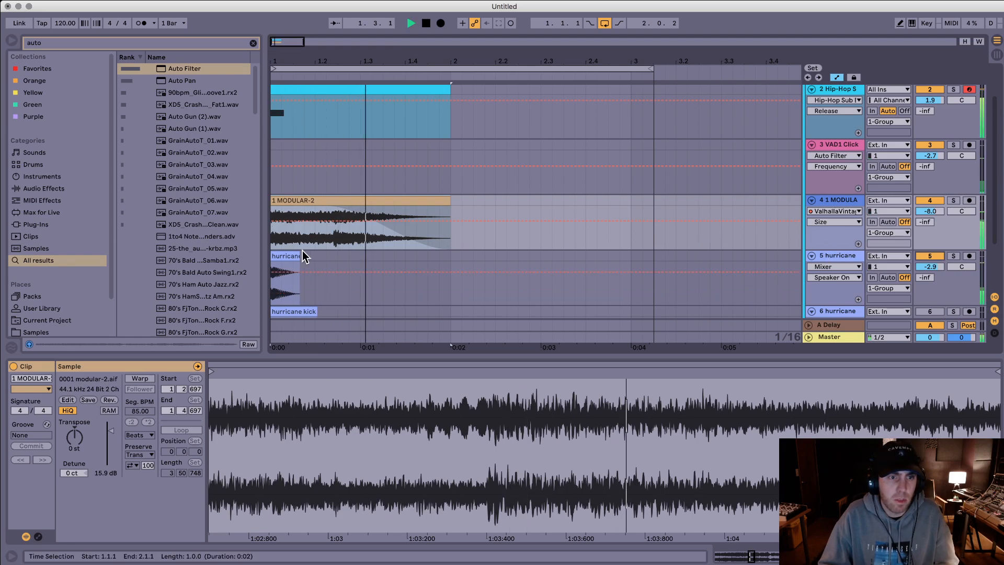
key(space)
Step: Set the Saturator drive on the group track to 6 dB and play the layers
scroll(706, 159, up, 2)
click(832, 91)
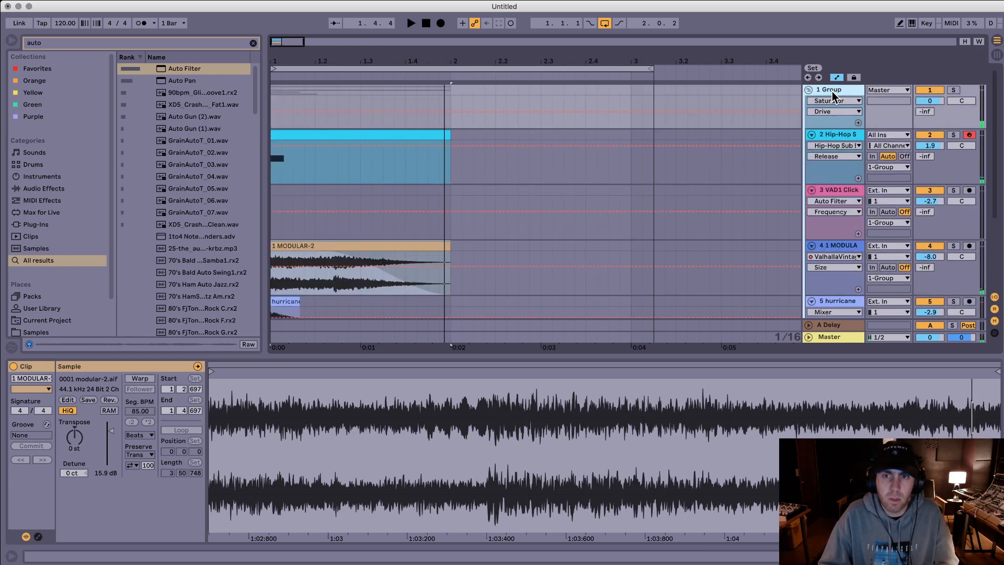
click(33, 463)
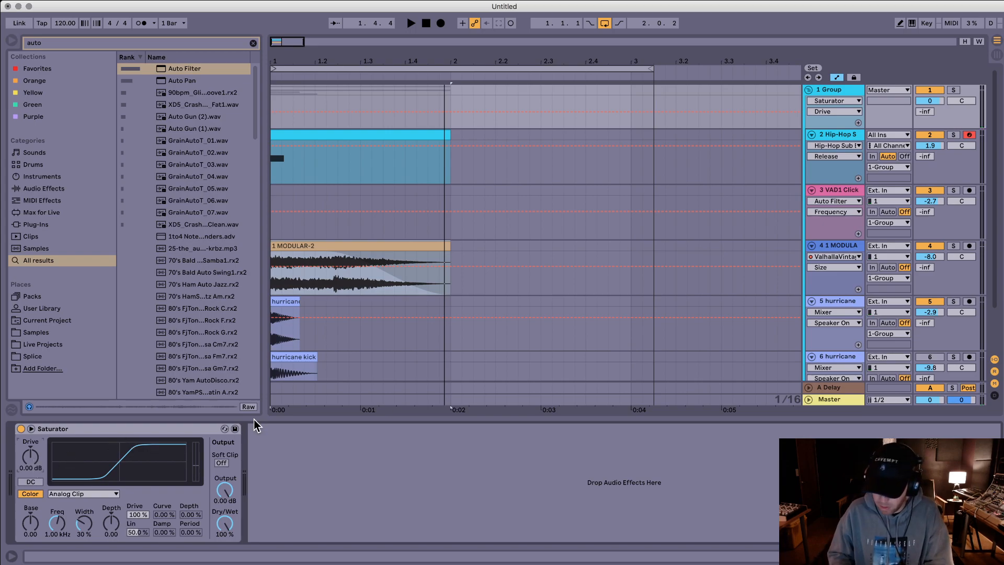
key(space)
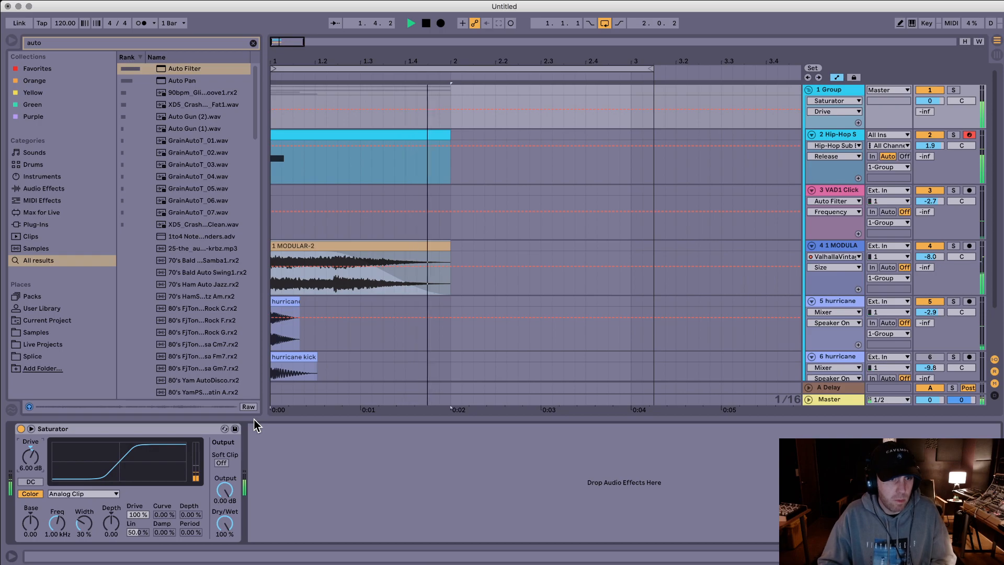
key(space)
Step: Select the modular clip on track 4 and hide the automation in the arrangement
scroll(648, 268, down, 3)
scroll(650, 272, down, 1)
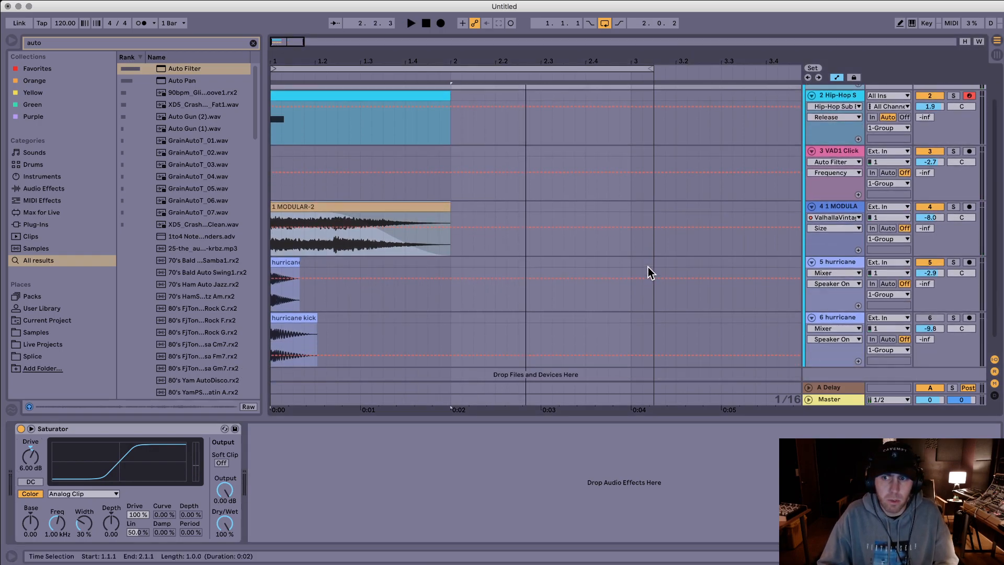
click(392, 203)
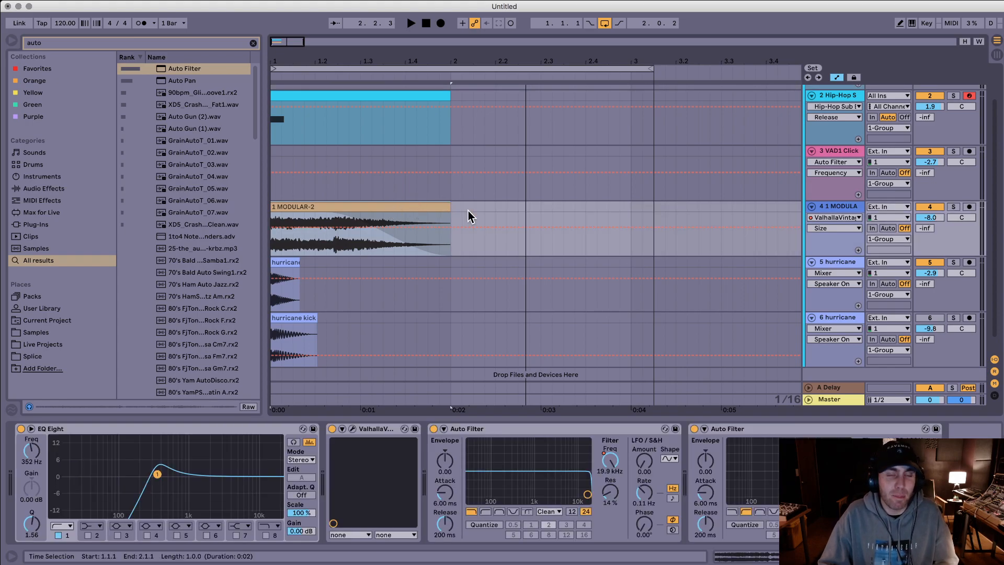
click(468, 211)
click(420, 207)
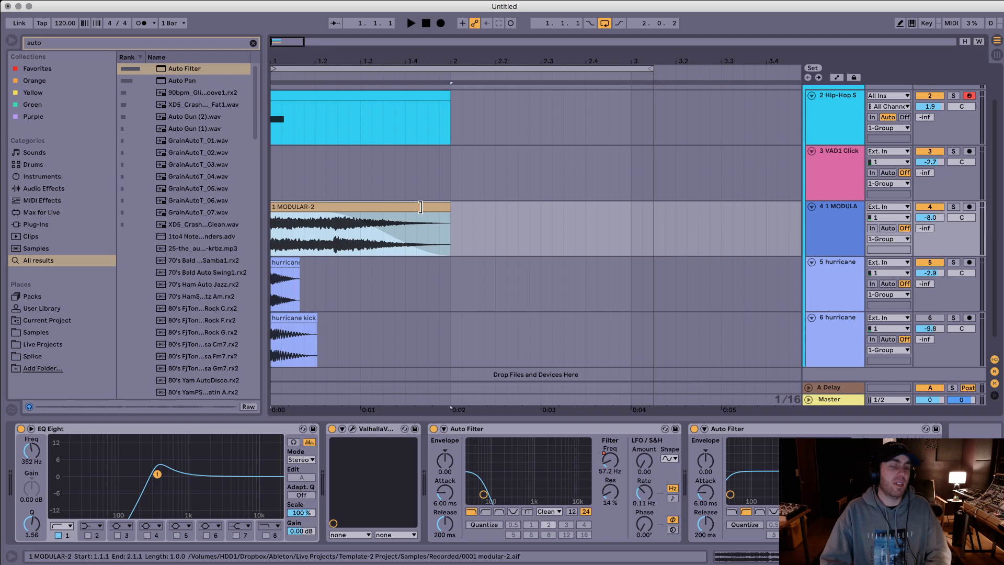
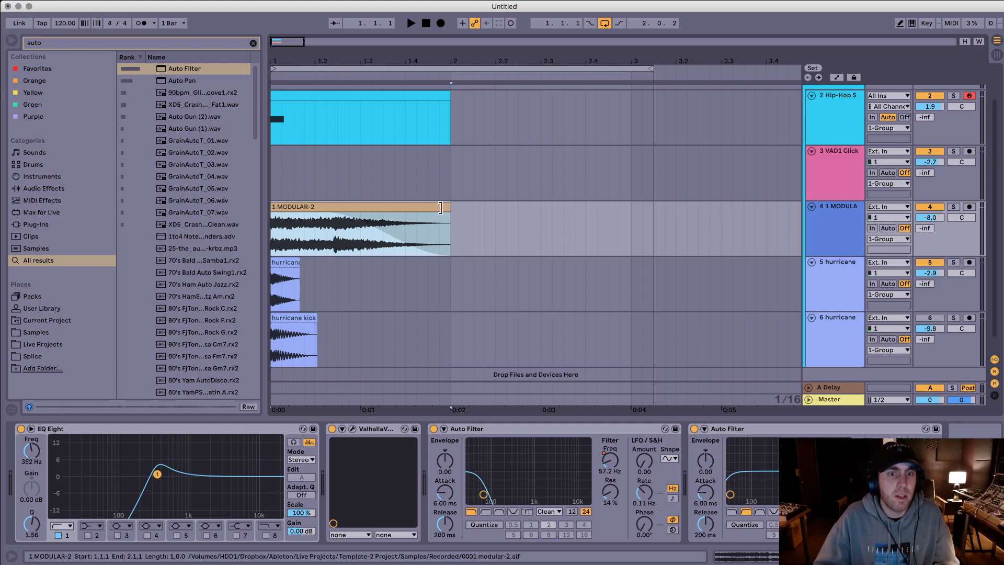
Step: Extend the modular clip on track 4 well past bar 2 without its fade-out and split it at 2.1.1
key(space)
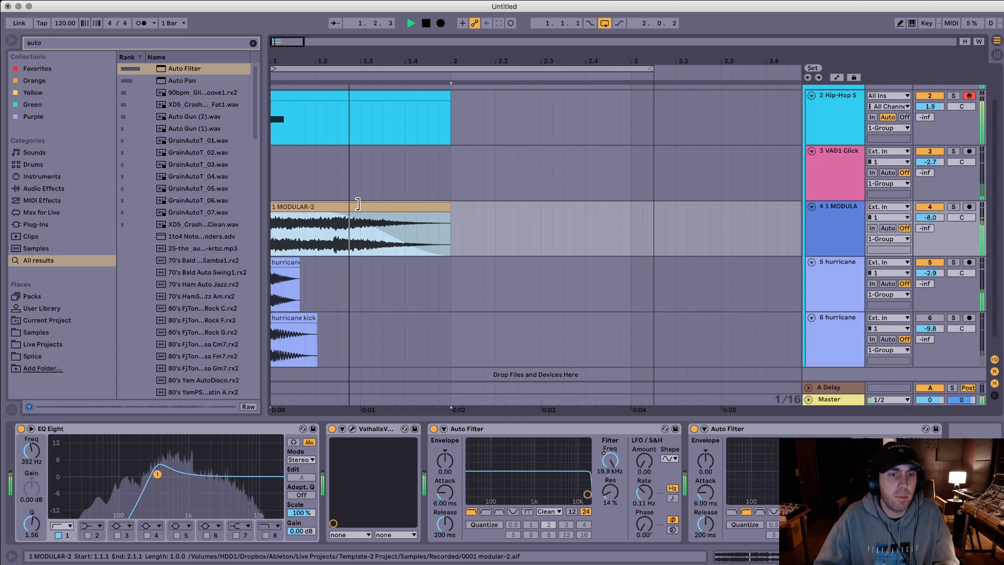
double_click(288, 206)
drag(472, 385, 379, 376)
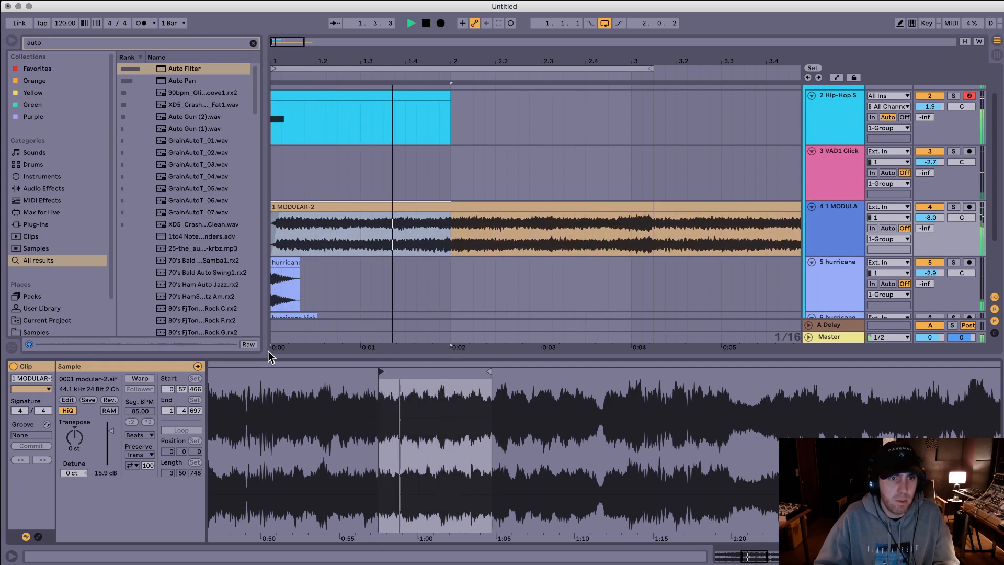
key(super+e)
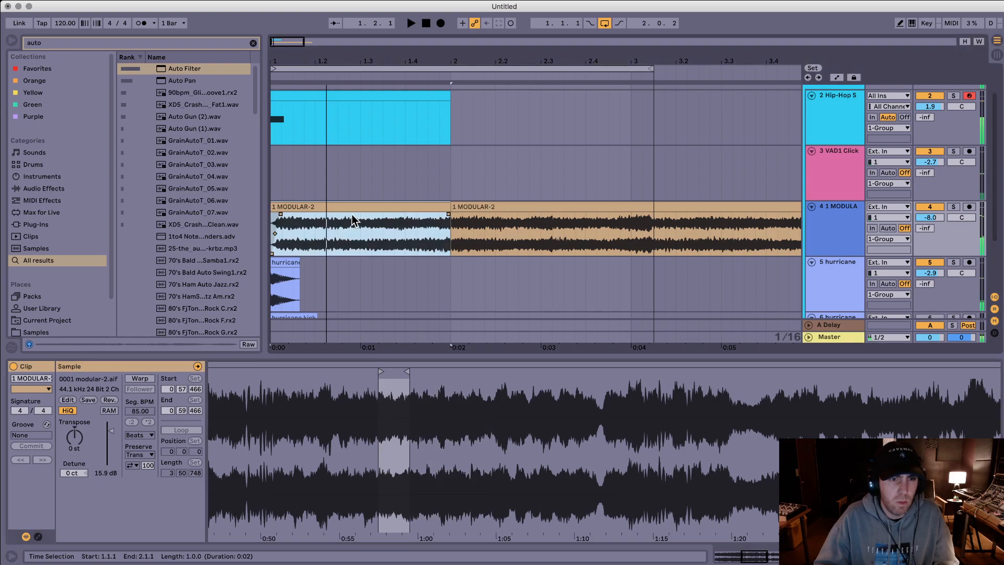
Step: Duplicate the portion of the modular clip from about 1.2.1 to 1.2.3 repeatedly to fill out bar 1
click(343, 226)
drag(333, 225, 320, 225)
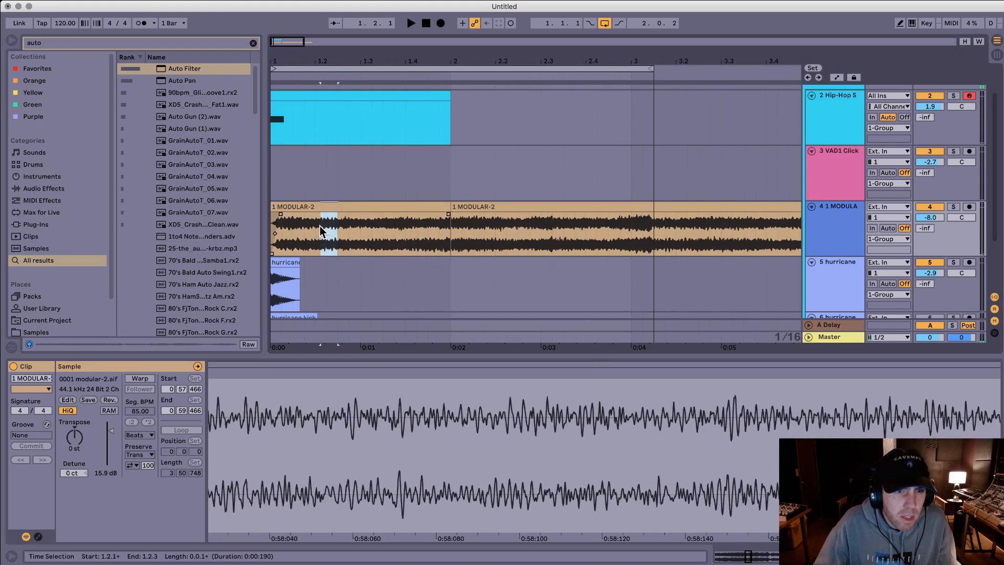
key(super+d)
key(super+d)
key(super+d)
key(super+d)
key(super+d)
Step: Play the layers and delete the rest of the modular clip after 2.1.1 on track 4
click(306, 208)
key(space)
click(463, 207)
key(Delete)
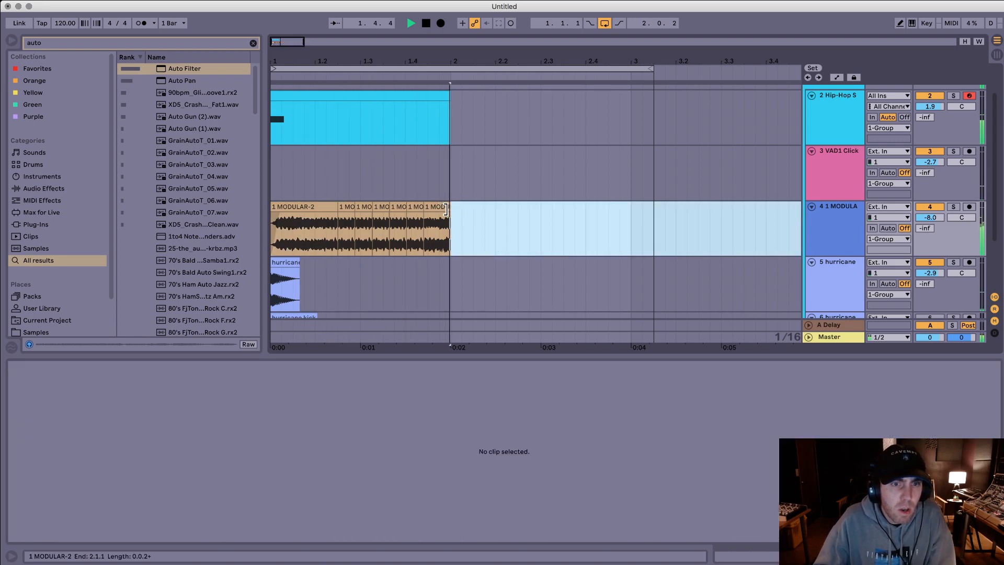
key(space)
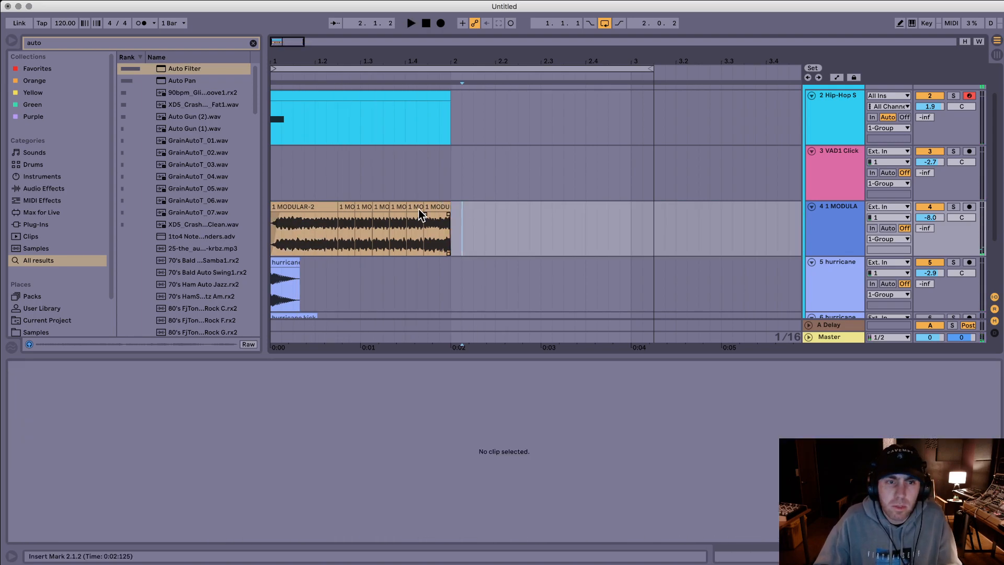
Step: Set the EQ Eight low cut on the modular track to 82.5 Hz with a Q of 0.61 while playing
click(347, 206)
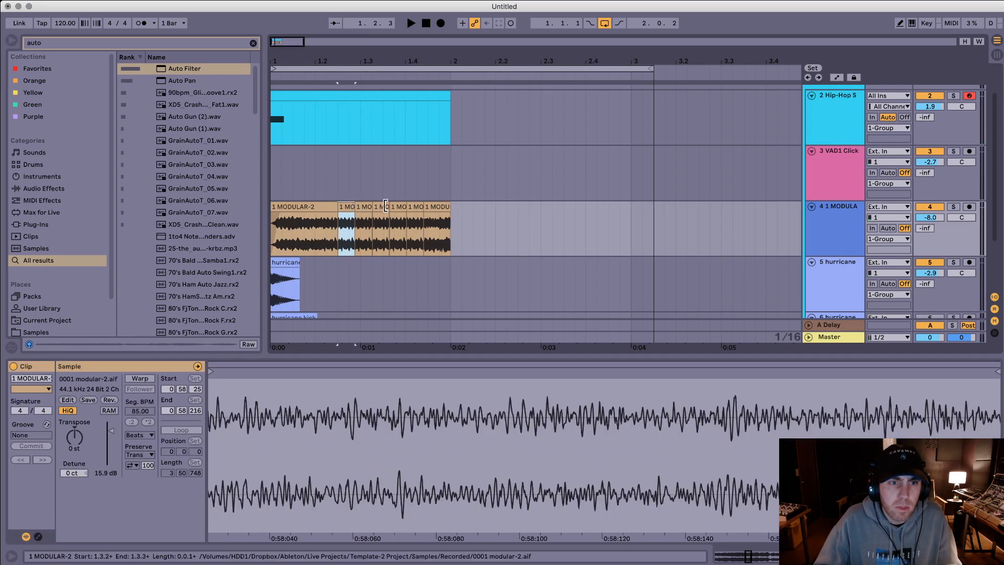
click(844, 216)
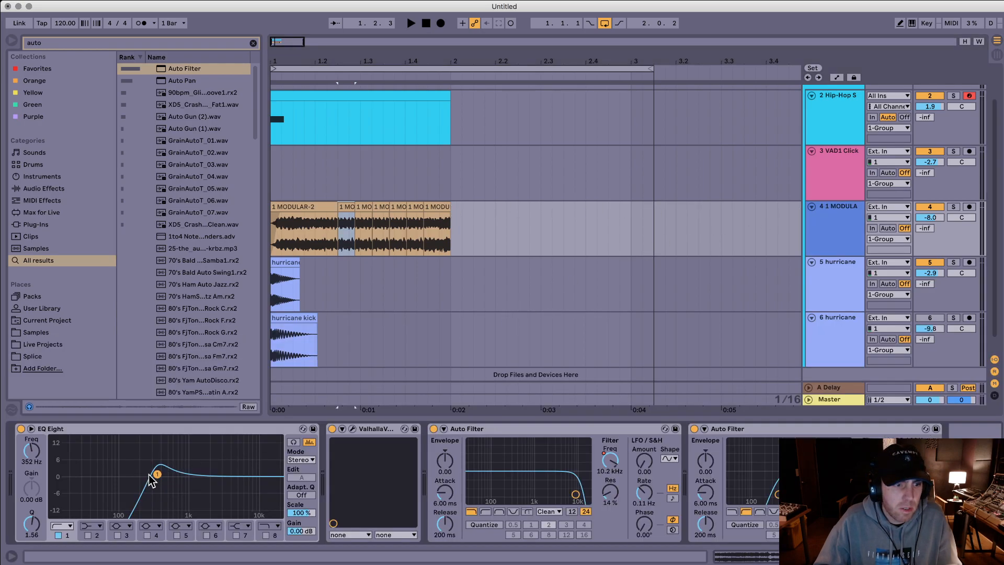
key(space)
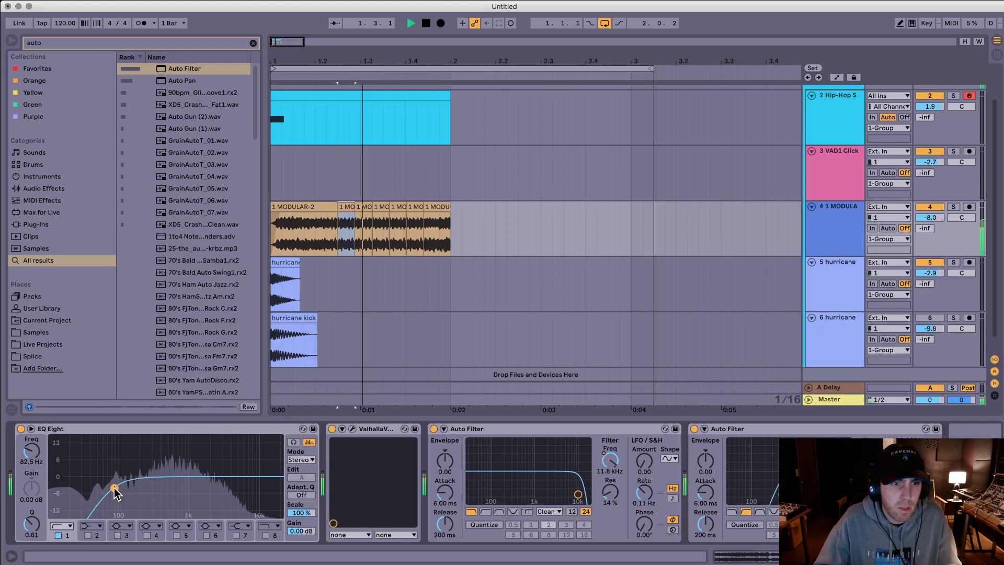
key(space)
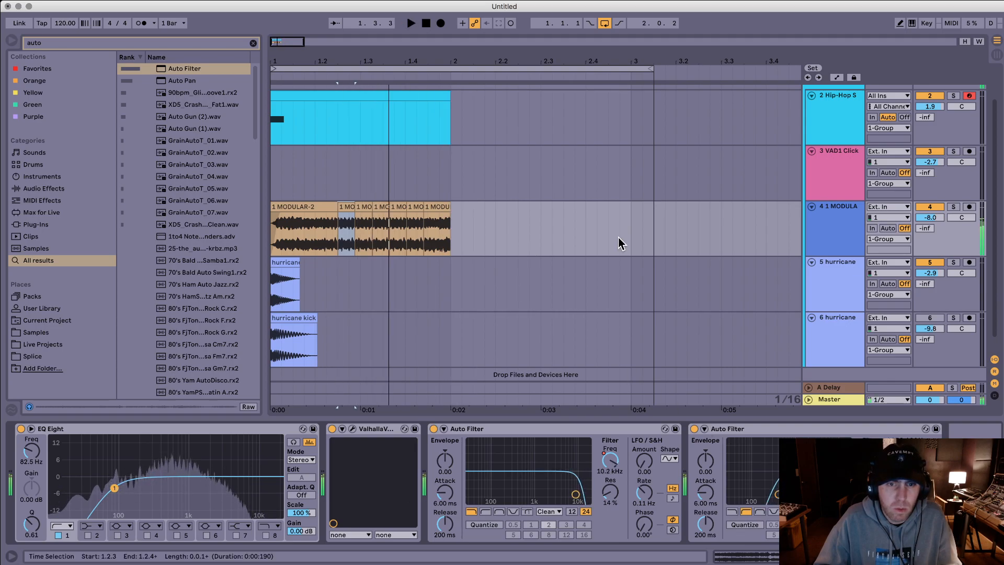
Step: Show the first Auto Filter's frequency automation on track 4, reshape it to keep rising until about 2.1.4, and play the layers
key(a)
click(610, 460)
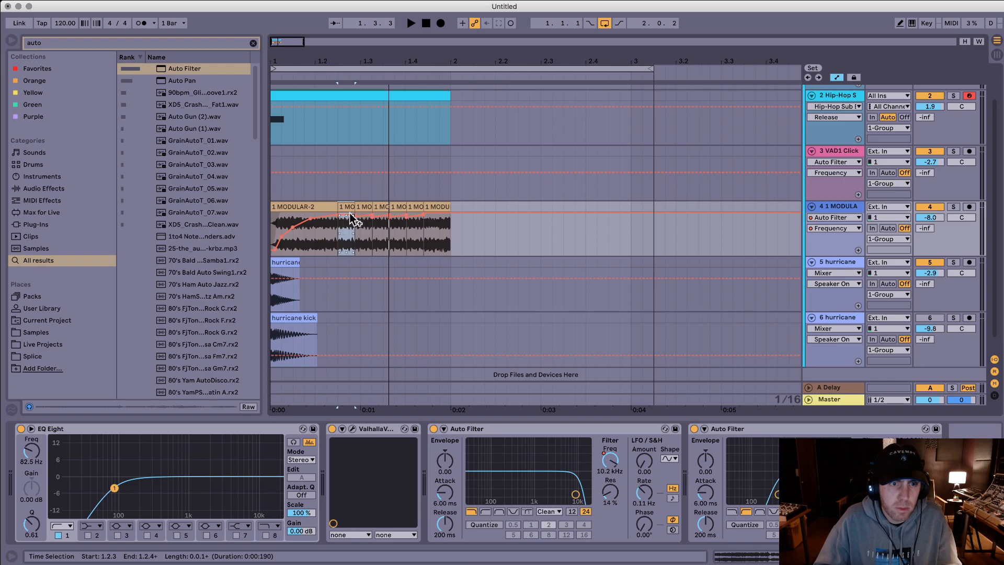
drag(372, 215, 484, 215)
drag(423, 214, 283, 222)
key(space)
key(space)
key(space)
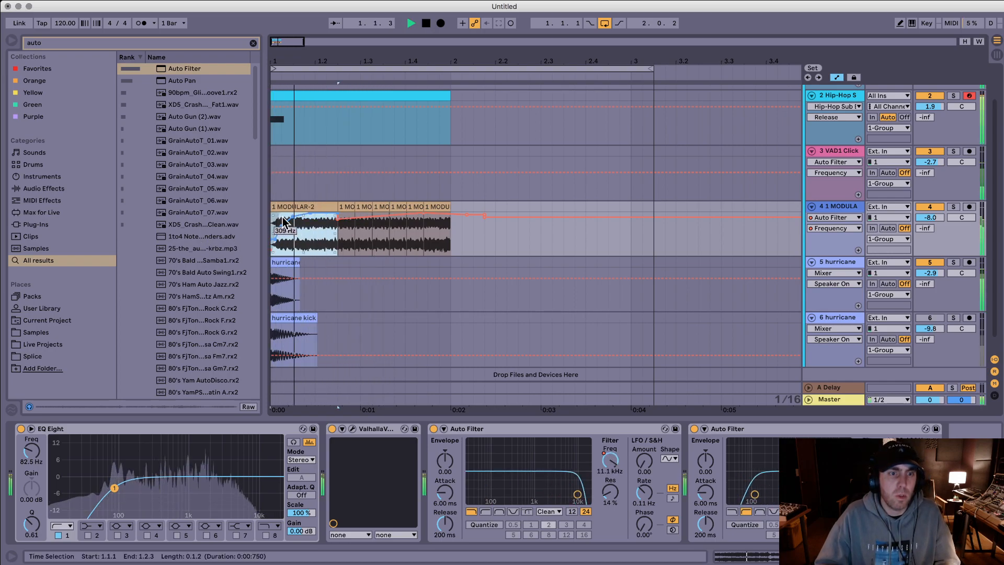
Step: Raise the first Auto Filter's frequency automation just after 1.1.1 so the filter opens faster, and play the layers
key(space)
key(space)
click(275, 230)
key(space)
key(space)
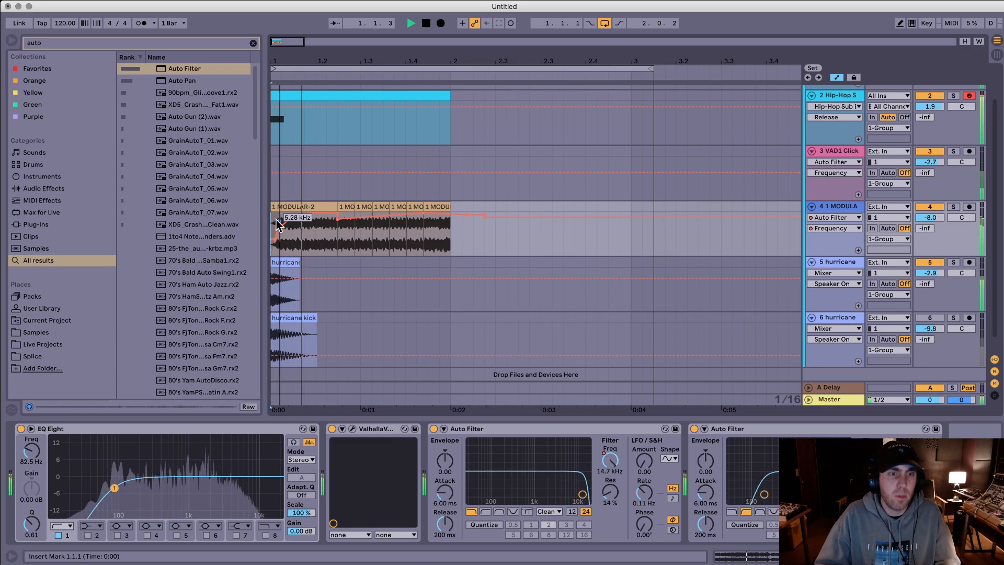
drag(280, 226, 281, 215)
Step: Show the second Auto Filter's frequency automation on track 4, place a breakpoint at about 2.2.2, and play the layers
key(space)
key(space)
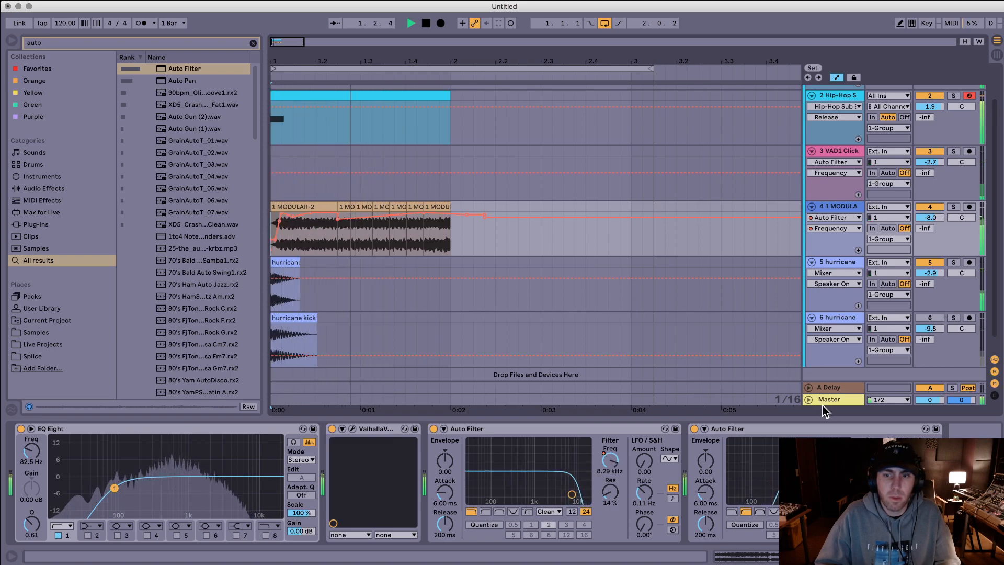
click(870, 461)
key(space)
drag(355, 235, 507, 235)
key(space)
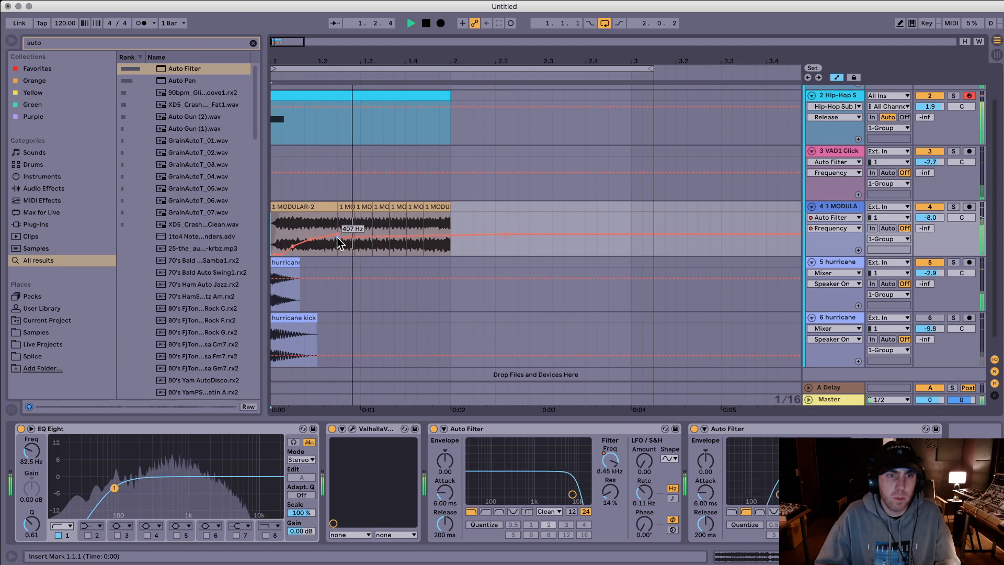
key(space)
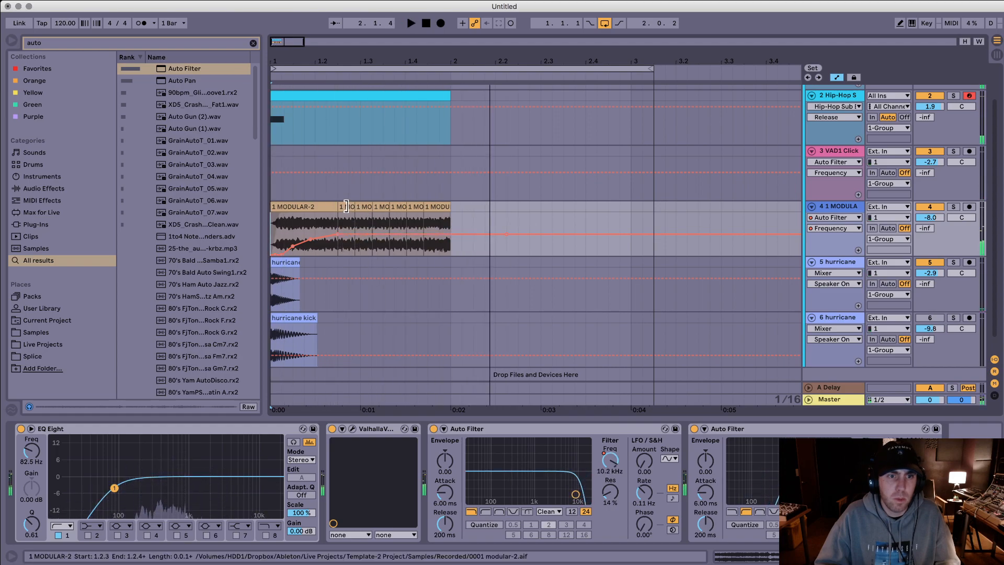
Step: Lengthen the repeated slice of the modular clip on track 4 and duplicate it up to about 2.1.2
click(355, 209)
drag(354, 208, 354, 208)
key(super+z)
key(super+d)
key(super+d)
key(super+d)
key(super+d)
key(super+d)
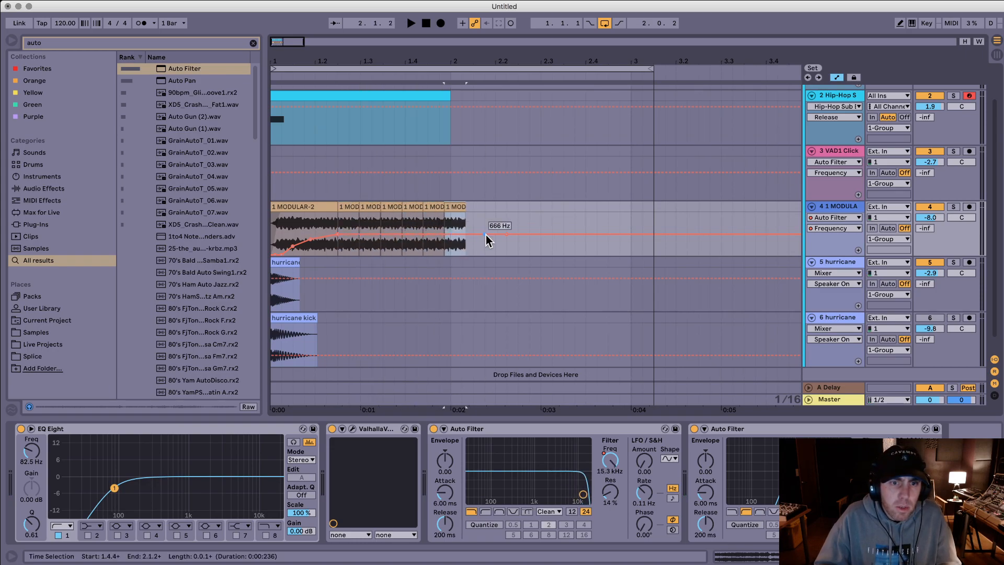
Step: Raise the second Auto Filter's frequency automation to 4.38 kHz at about 2.1.4 and play the layers
drag(484, 234, 271, 230)
key(space)
key(space)
key(space)
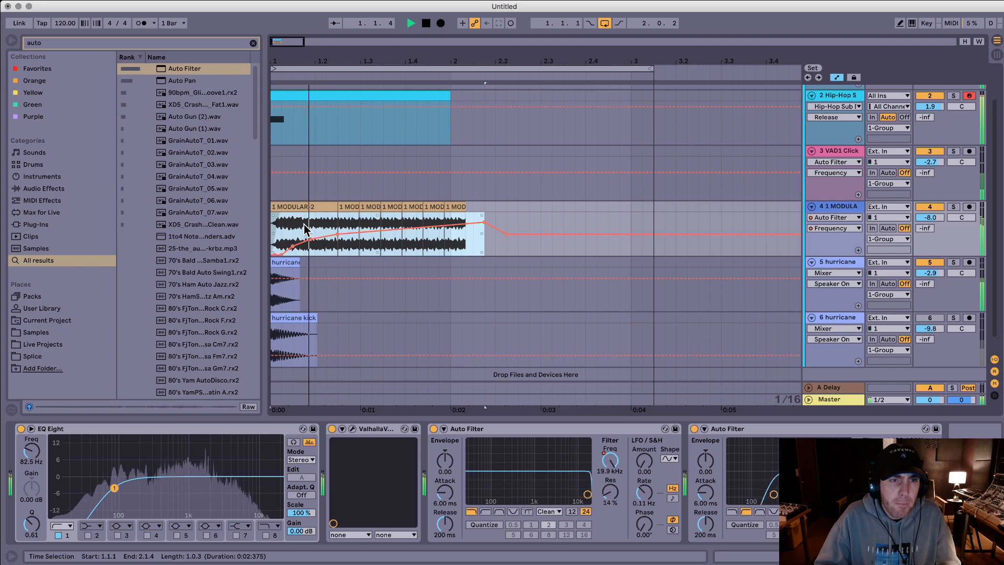
key(space)
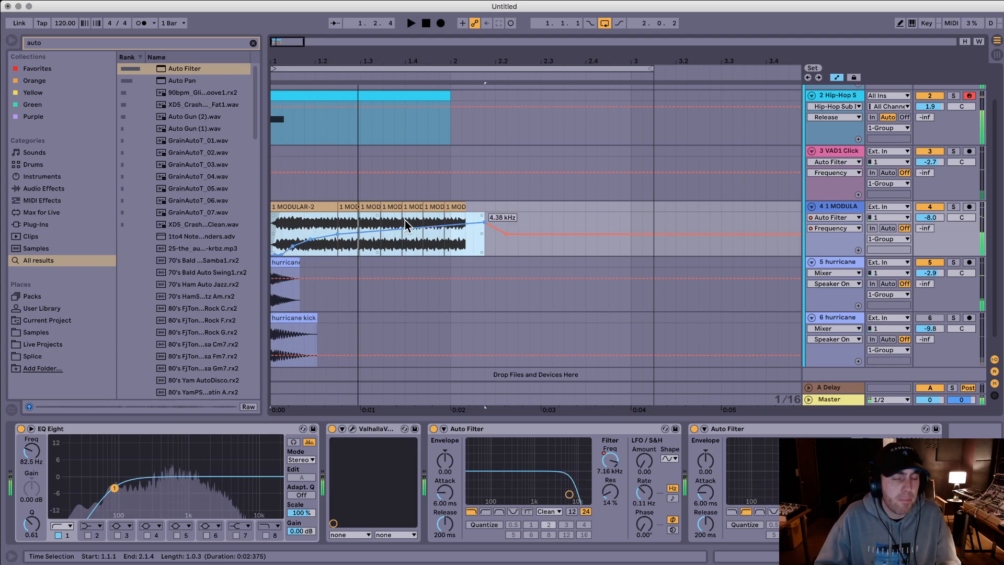
Step: Select the arrangement from 1.1.1 to 2.4.1 and export the Master as a 24-bit, 44100 Hz WAV file
click(529, 125)
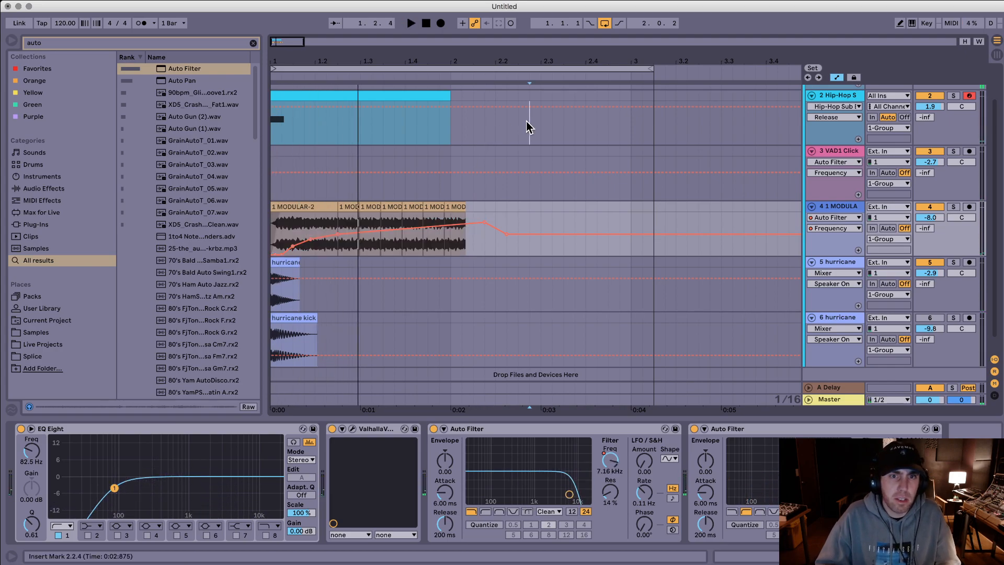
drag(588, 124, 272, 230)
key(space)
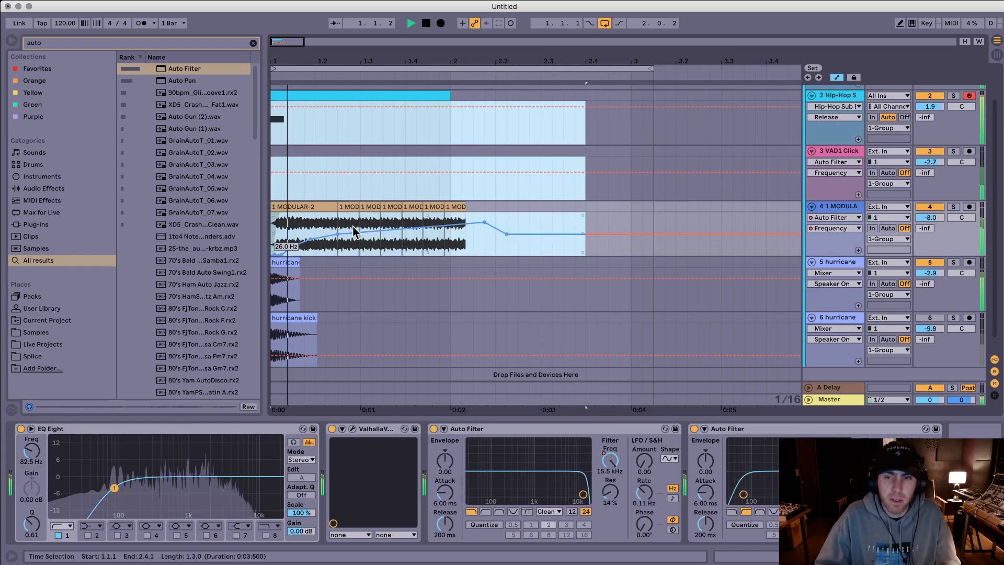
key(space)
key(super+shift+r)
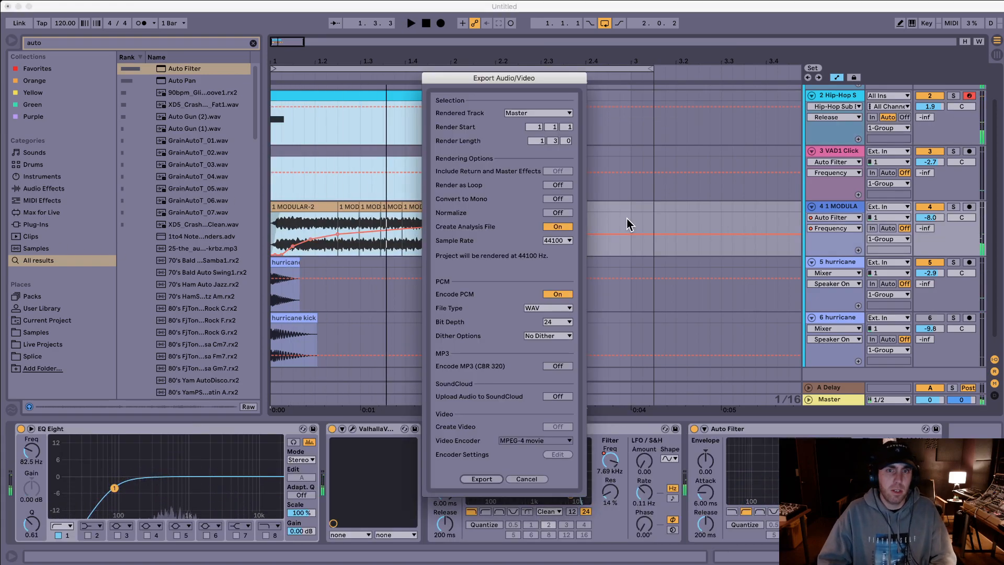
key(Return)
key(Right)
key(Return)
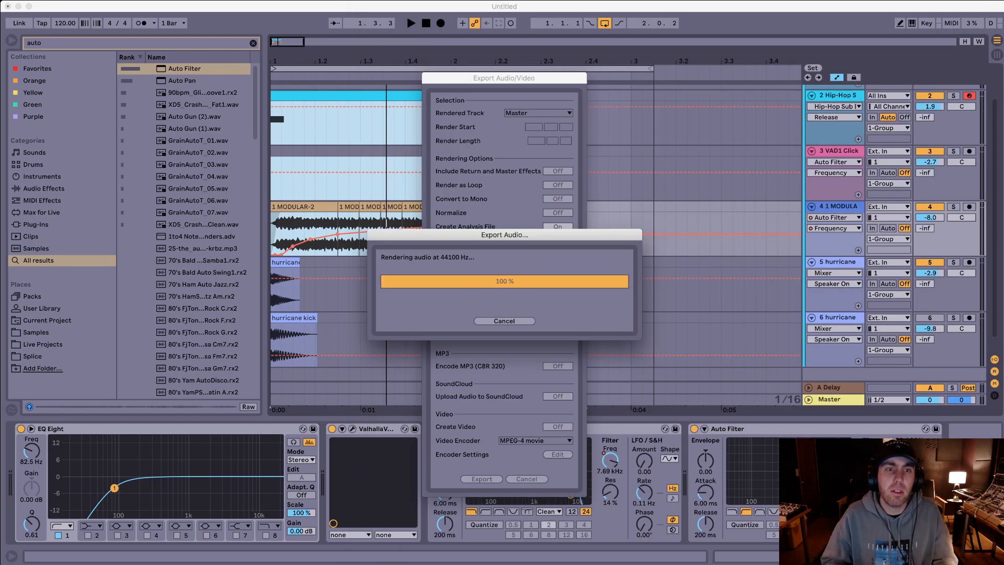
Step: Save the Live Set as kick design 3.als in the kick design 2019 Project folder and start a new set
key(super+s)
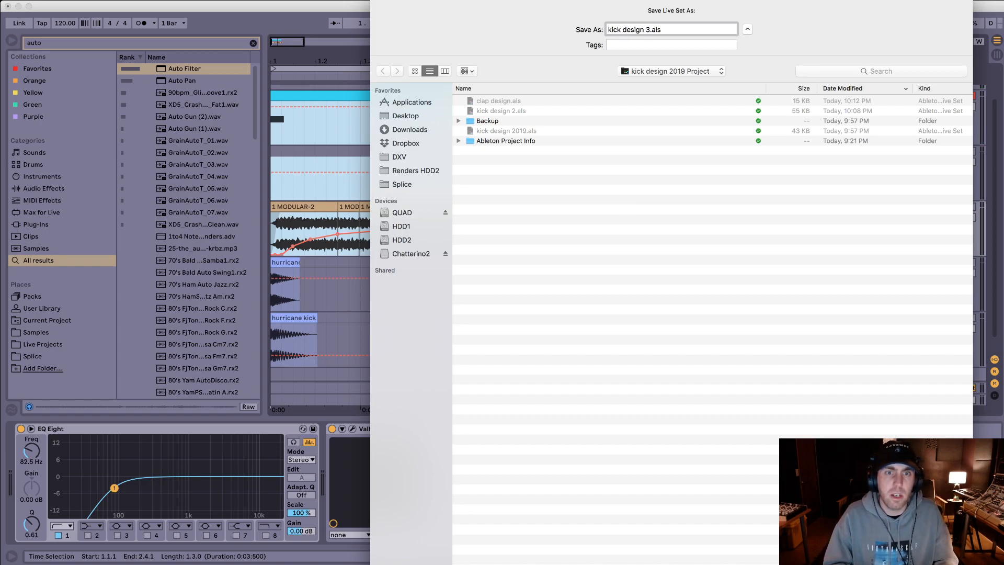
key(Return)
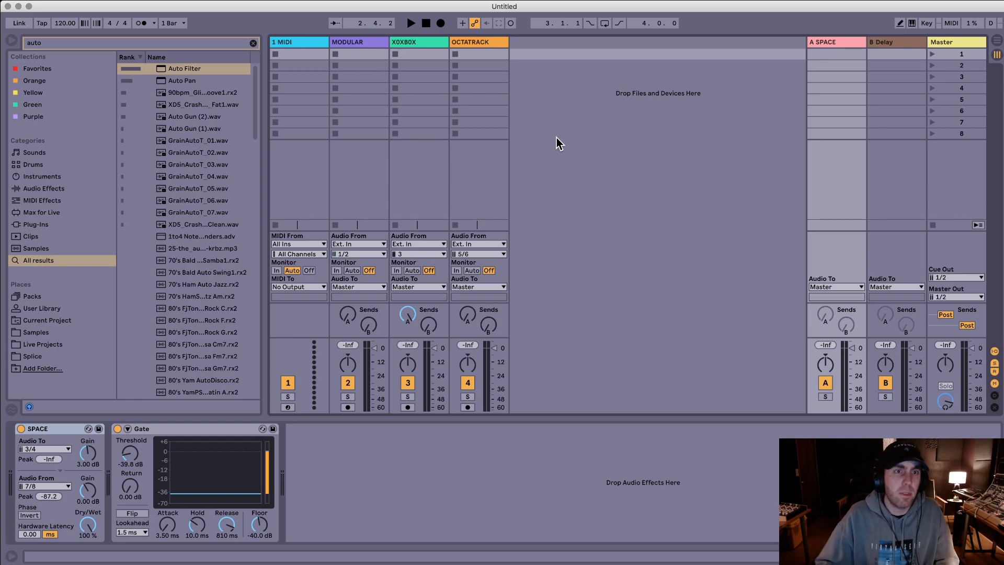
Step: Search the browser for clap and audition clap-chains2.wav and VAD1 Claps 223.wav
click(305, 44)
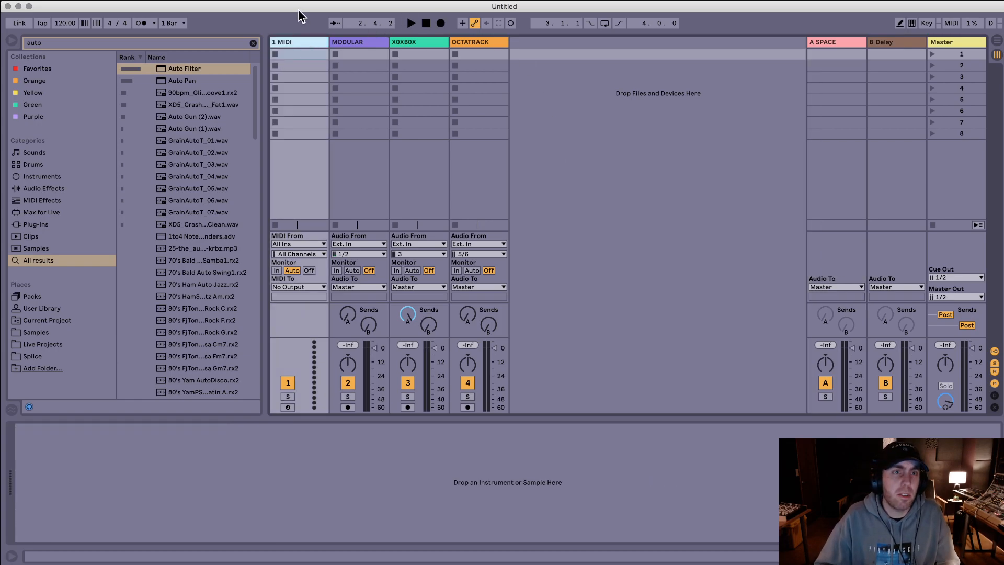
click(254, 44)
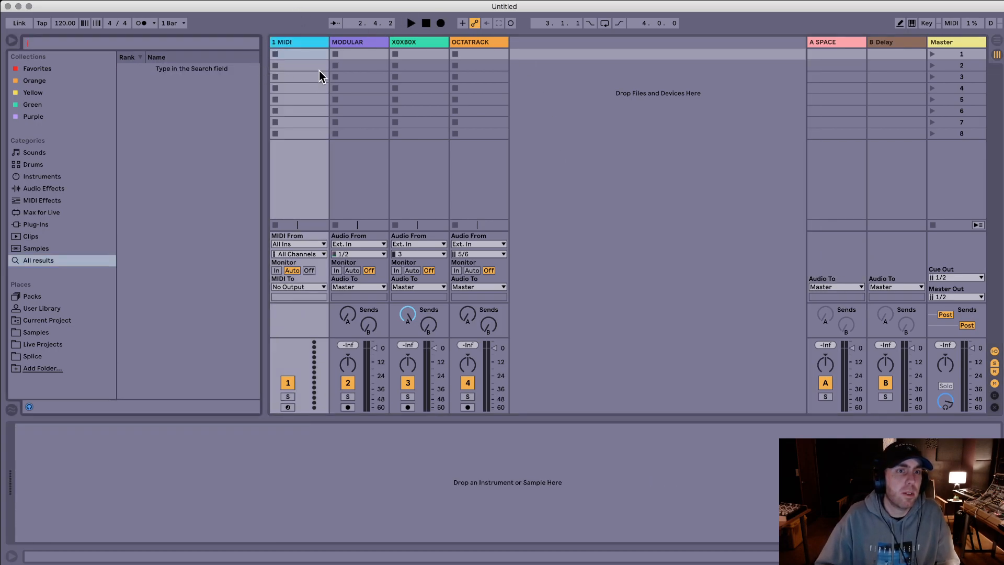
text(clap)
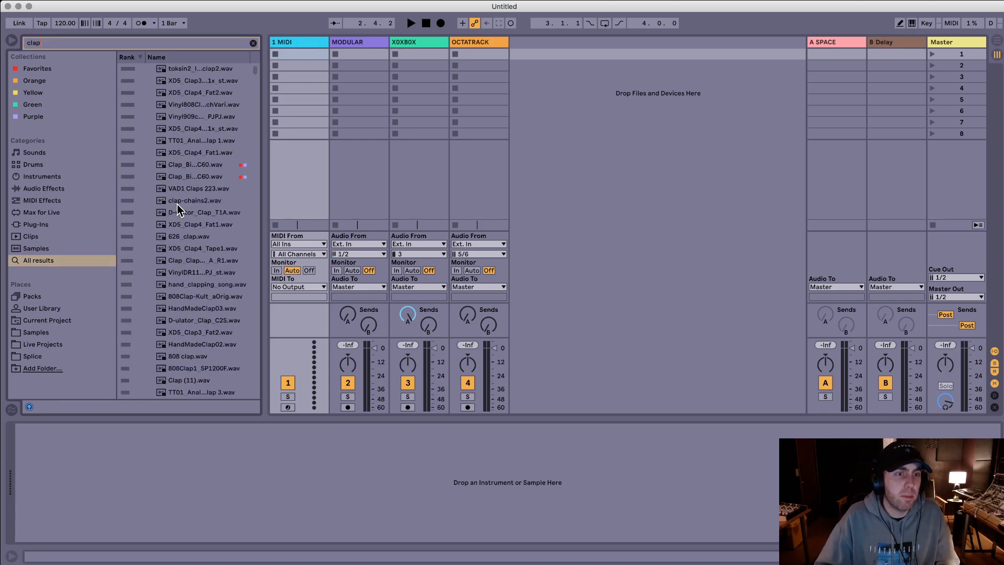
scroll(179, 210, down, 1)
click(189, 193)
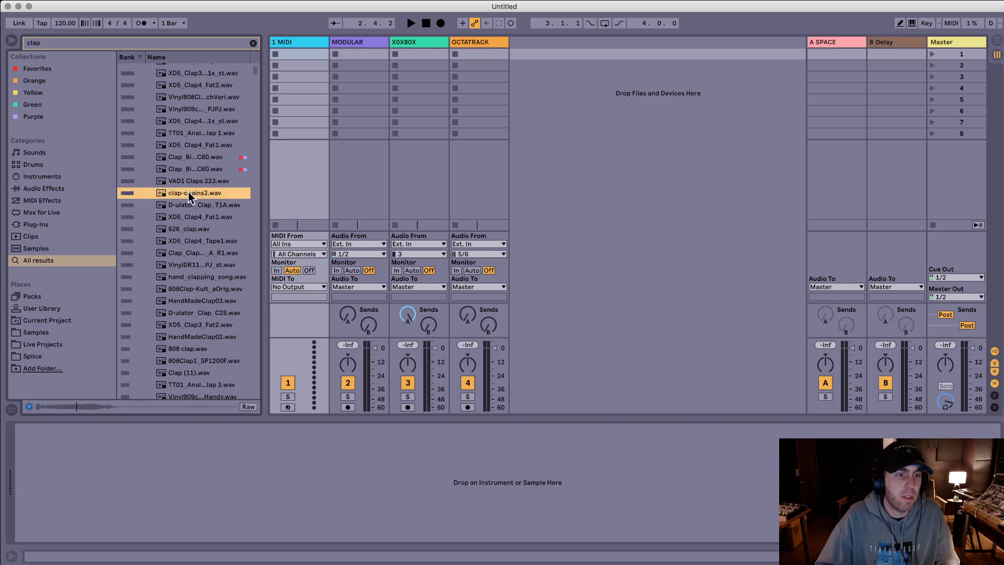
click(189, 182)
Step: Place VAD1 Claps 223.wav on track 1 in the arrangement, move it to 1.2.1, and play it
drag(189, 181, 278, 128)
key(Tab)
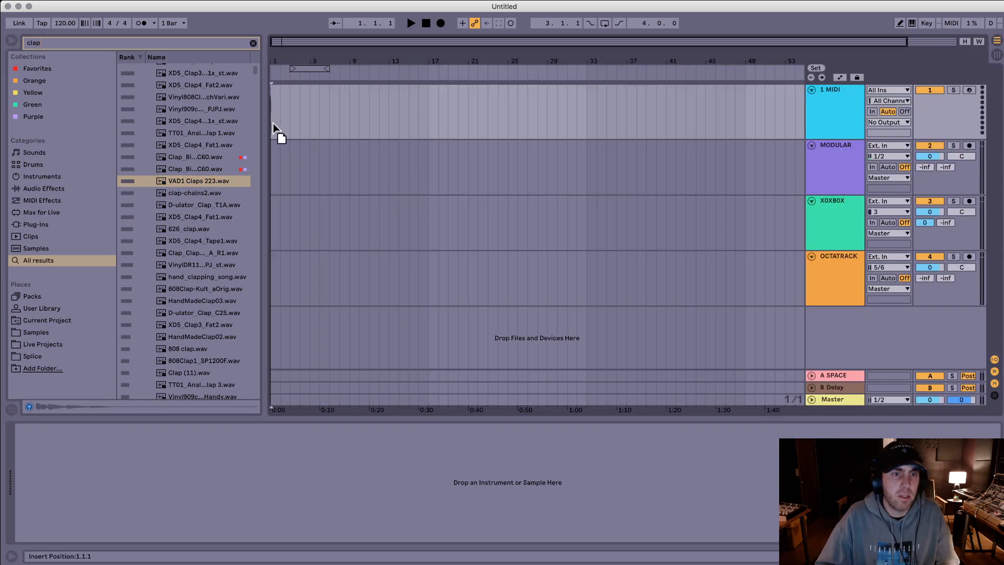
key(space)
key(space)
drag(272, 61, 272, 219)
drag(321, 90, 555, 88)
key(space)
key(space)
Step: Audition more clap samples and place XD5_Clap4_Fat2.wav on the MODULAR track at 1.2.1
click(208, 167)
key(Up)
scroll(216, 149, up, 1)
click(204, 69)
key(Down)
key(Down)
key(Down)
key(Up)
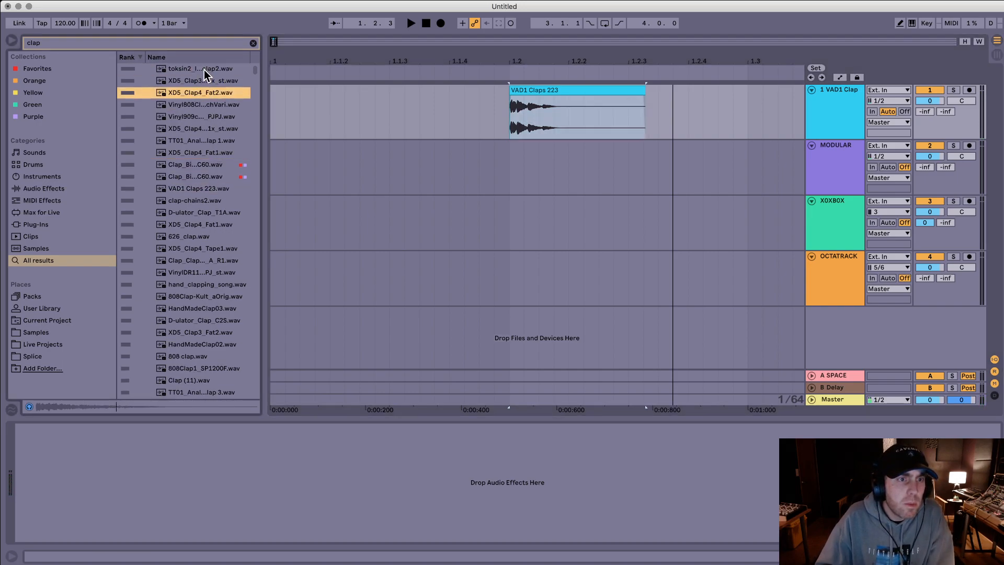
drag(199, 93, 513, 175)
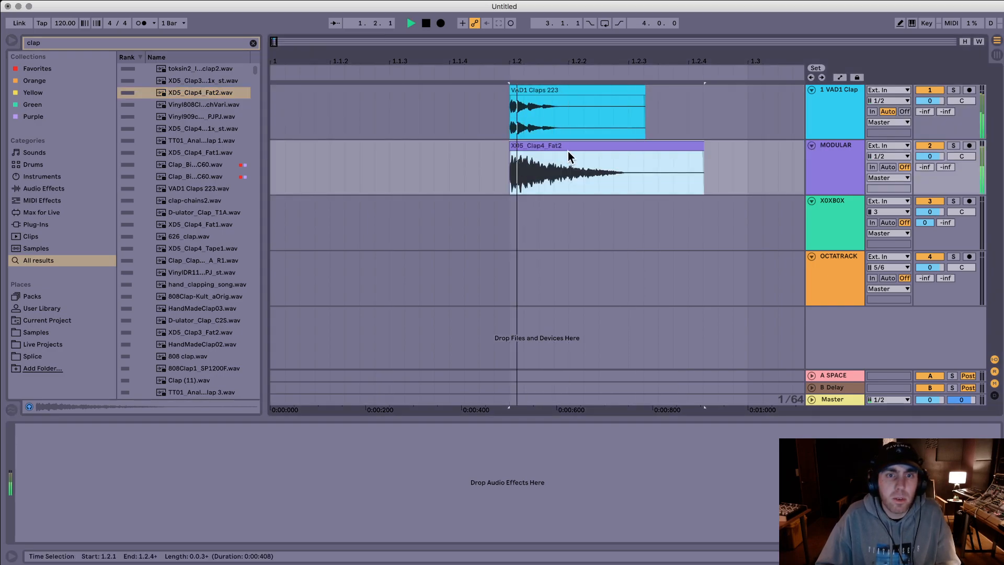
Step: Pan the VAD1 Clap track to 50L
click(569, 90)
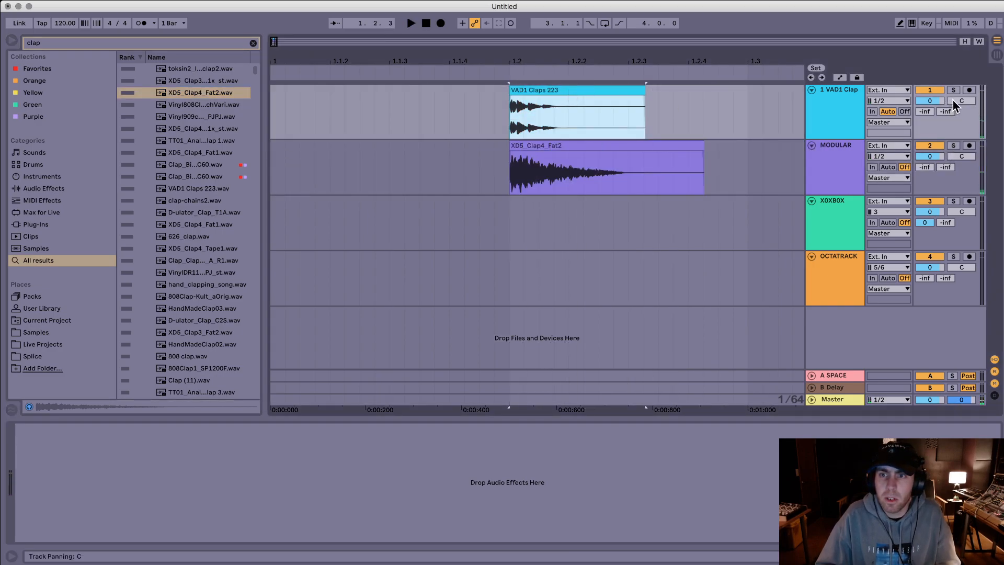
drag(956, 100, 955, 152)
click(839, 97)
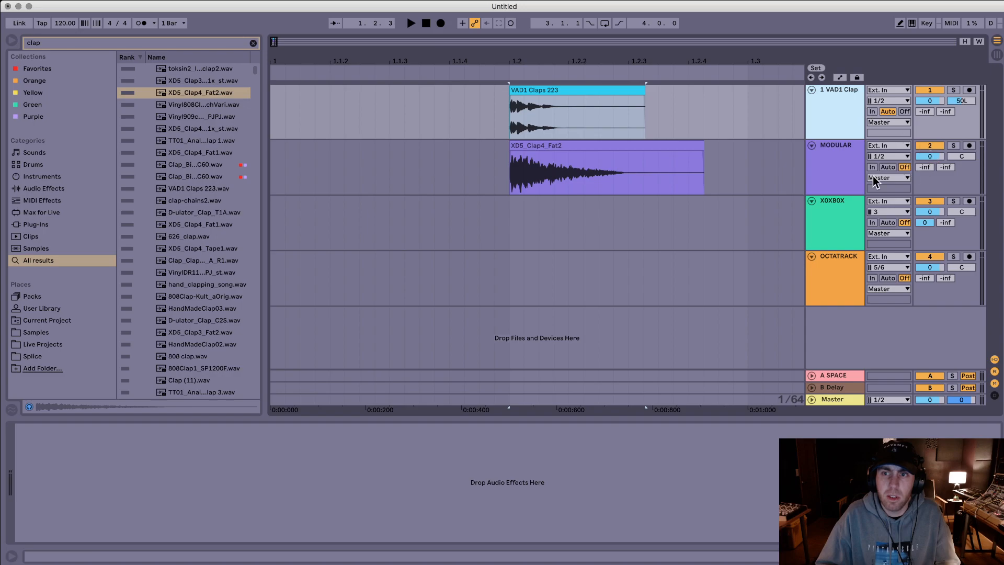
Step: Place clap-chains2.wav on the X0XB0X track at 1.2.1 and cut it to end at 1.2.2
click(173, 190)
key(Down)
key(Down)
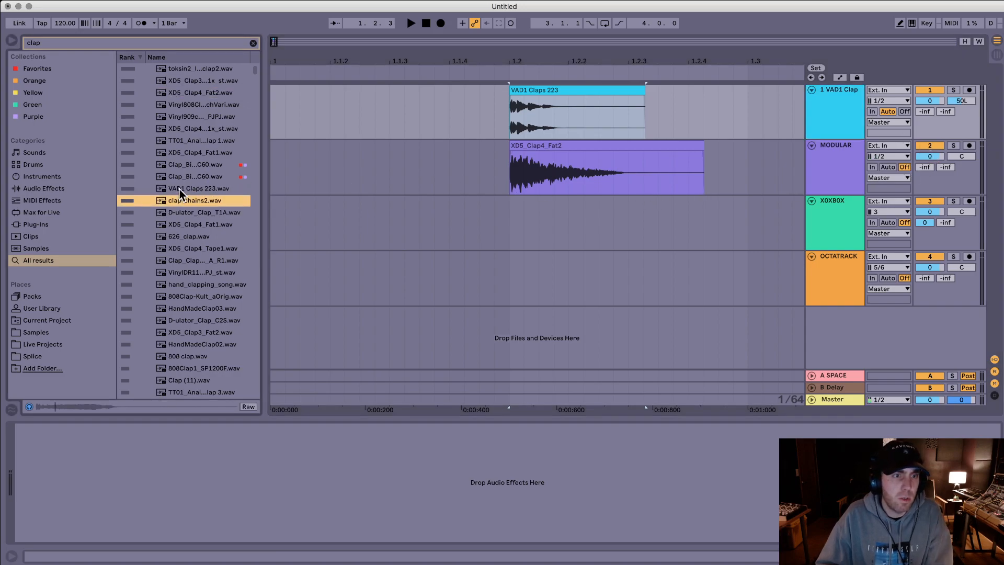
mouse_move(237, 204)
mouse_down()
mouse_move(524, 230)
mouse_move(515, 231)
mouse_up()
click(580, 230)
key(super+e)
click(596, 205)
key(Delete)
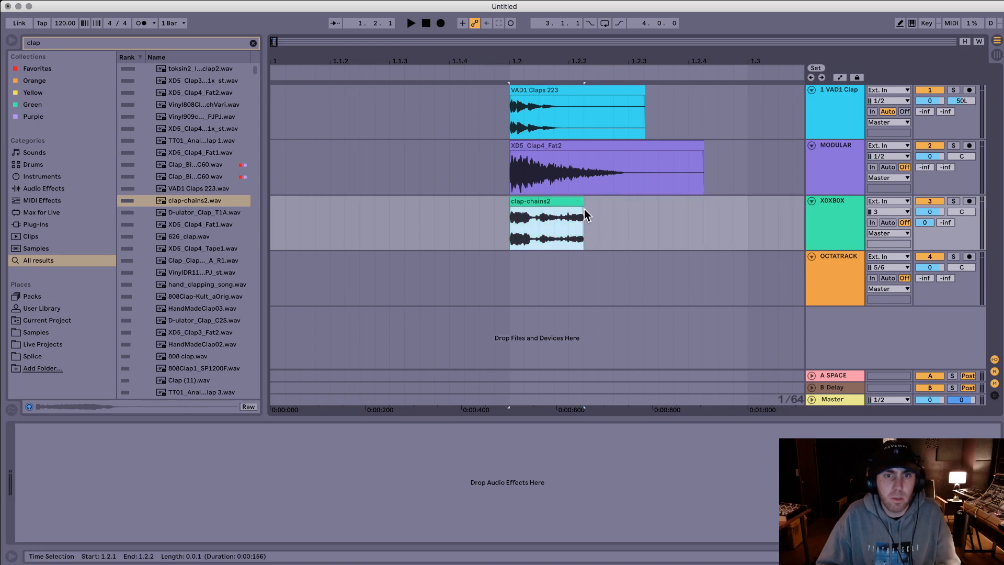
Step: Add a fade-out to the end of the clap-chains2 clip and pan the X0XB0X track to 50R
click(570, 213)
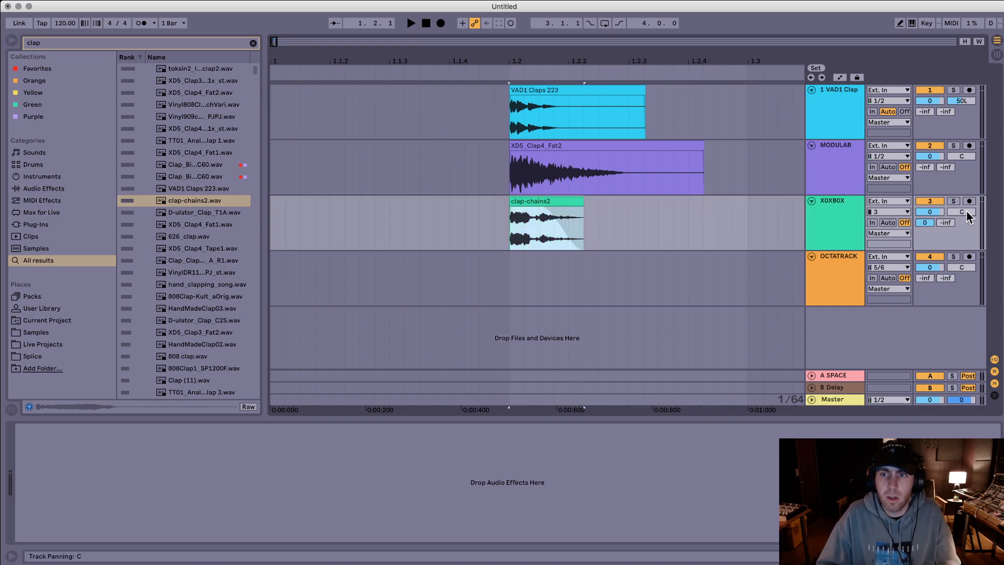
drag(973, 217, 964, 116)
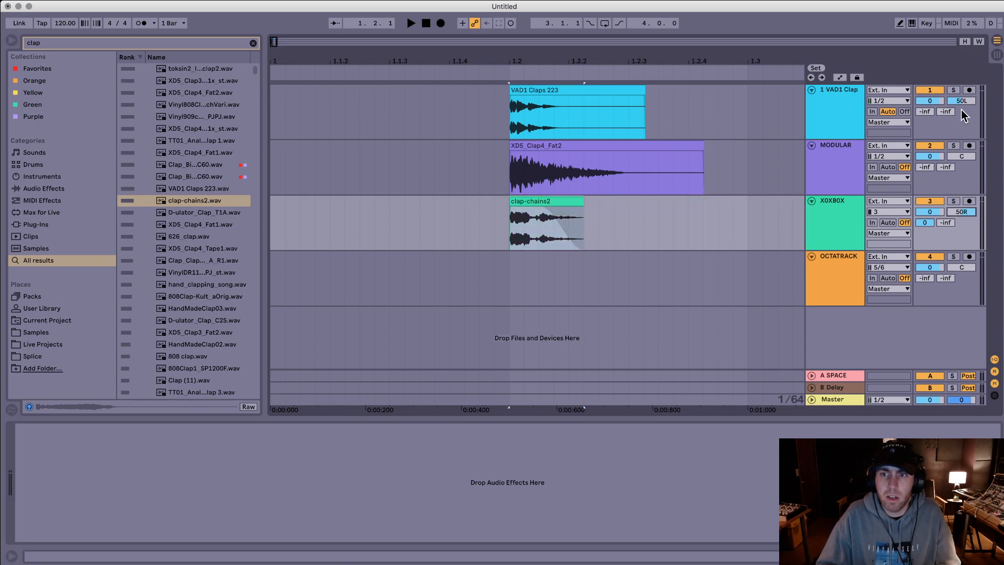
Step: Play the three layered claps together from just before 1.2.1 to check the panned blend
click(478, 120)
key(space)
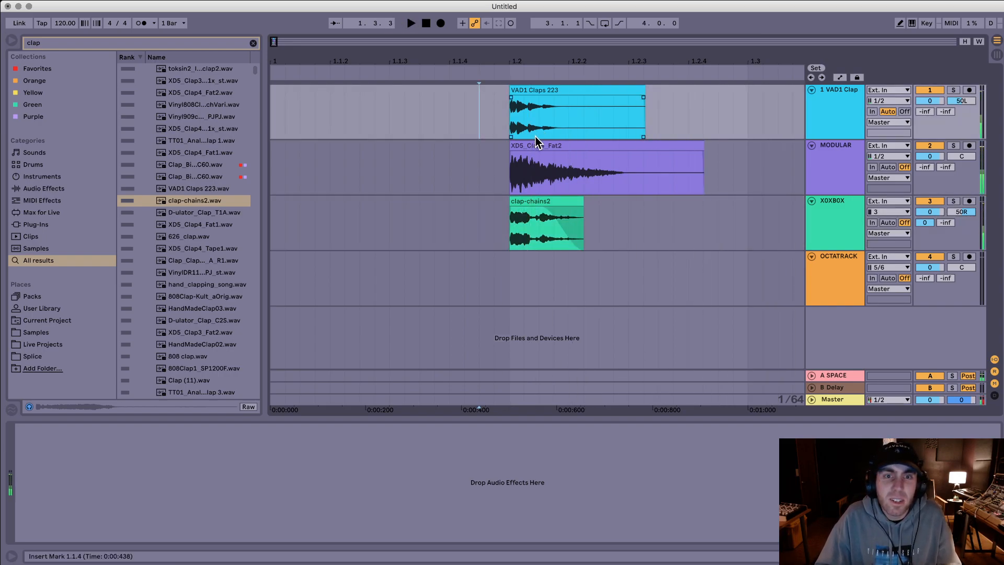
click(627, 149)
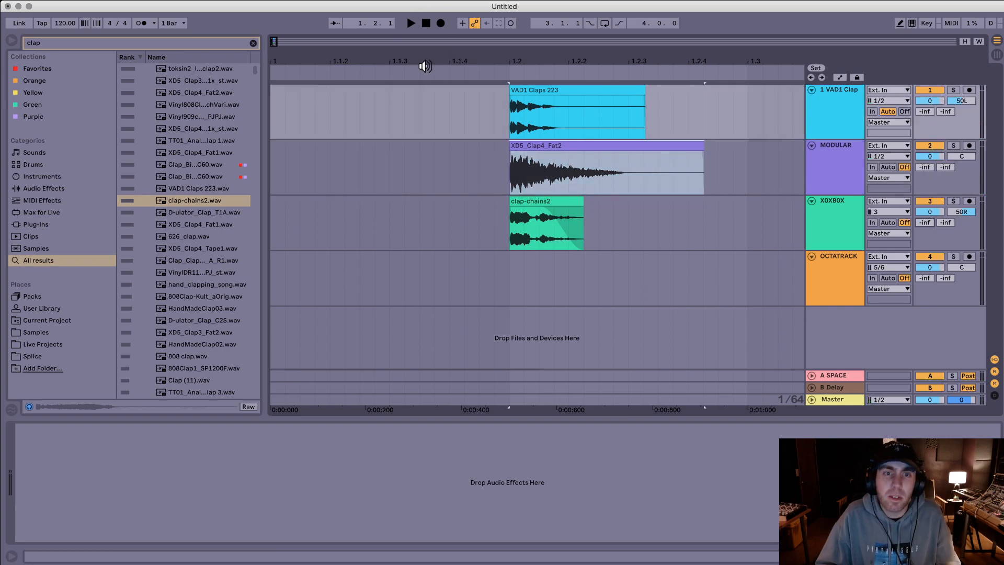
click(453, 109)
key(space)
key(space)
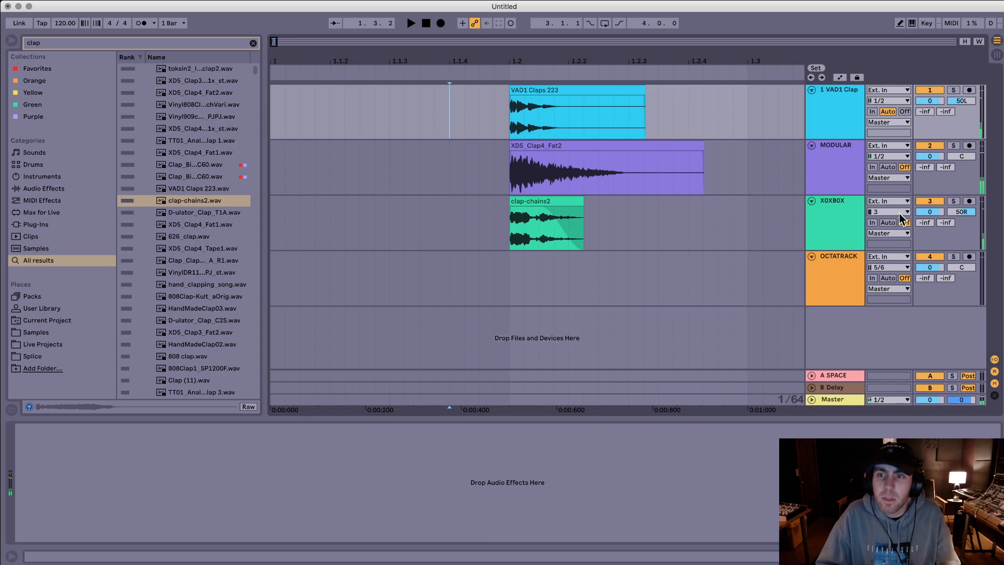
click(607, 147)
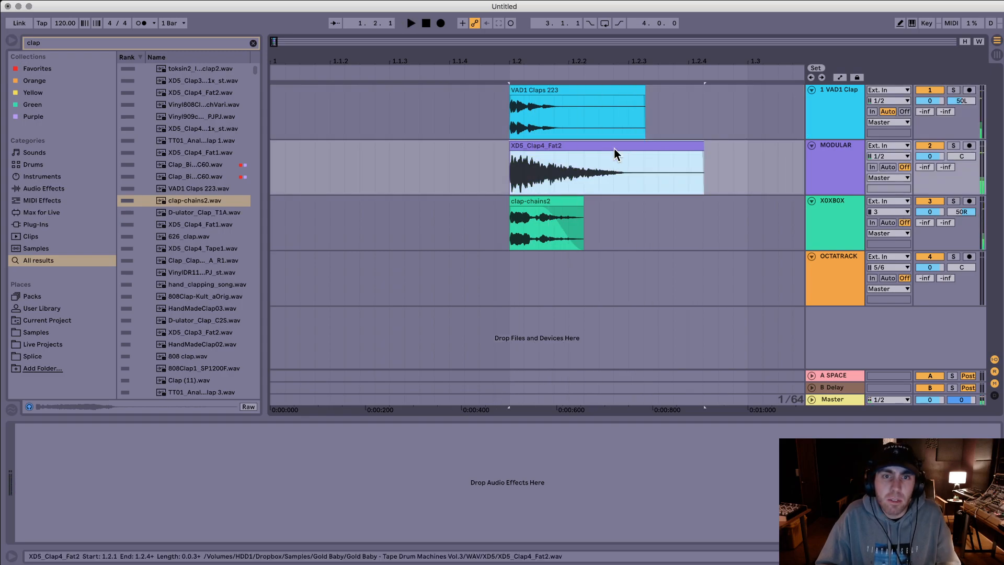
click(812, 201)
click(811, 201)
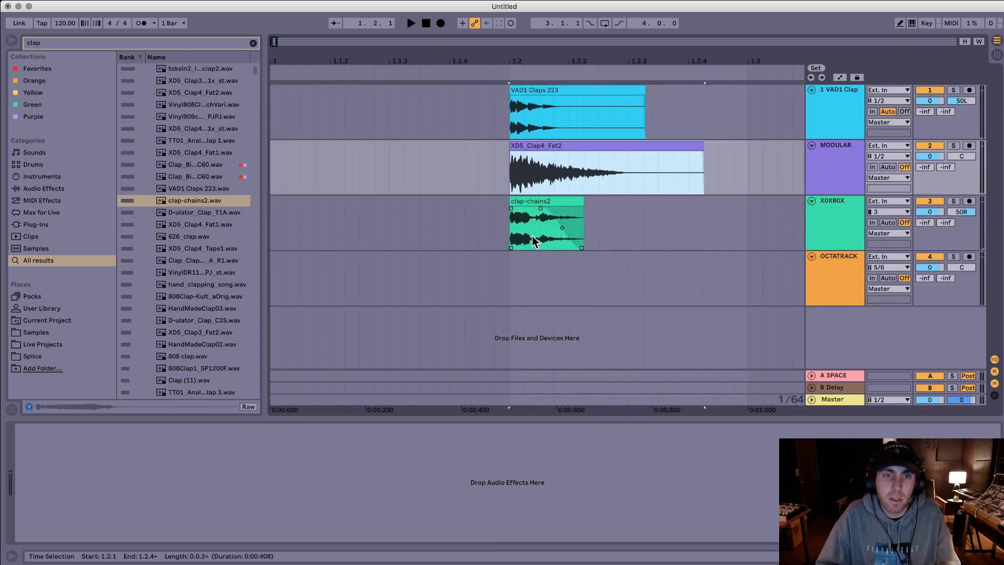
Step: Try the clap-chains2 and VAD1 Claps 223 clips slightly ahead of 1.2.1 and play the layers
click(528, 200)
drag(532, 201, 526, 201)
drag(541, 96, 546, 90)
click(436, 112)
key(space)
click(432, 113)
key(space)
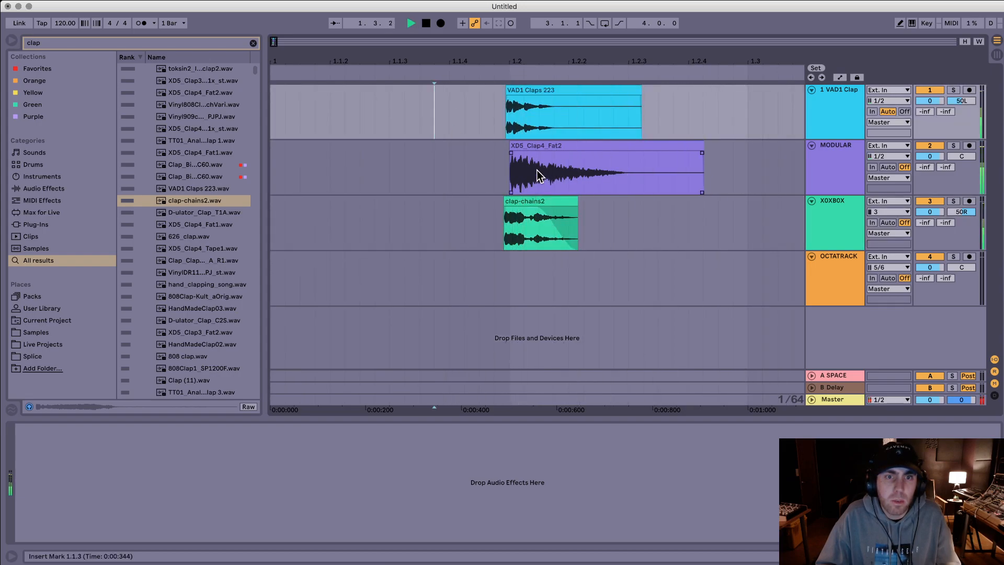
Step: Lower the VAD1 Clap and X0XB0X track volumes to -5.0 dB each and play the layers
click(544, 146)
click(480, 122)
drag(929, 100, 930, 108)
drag(935, 212, 936, 219)
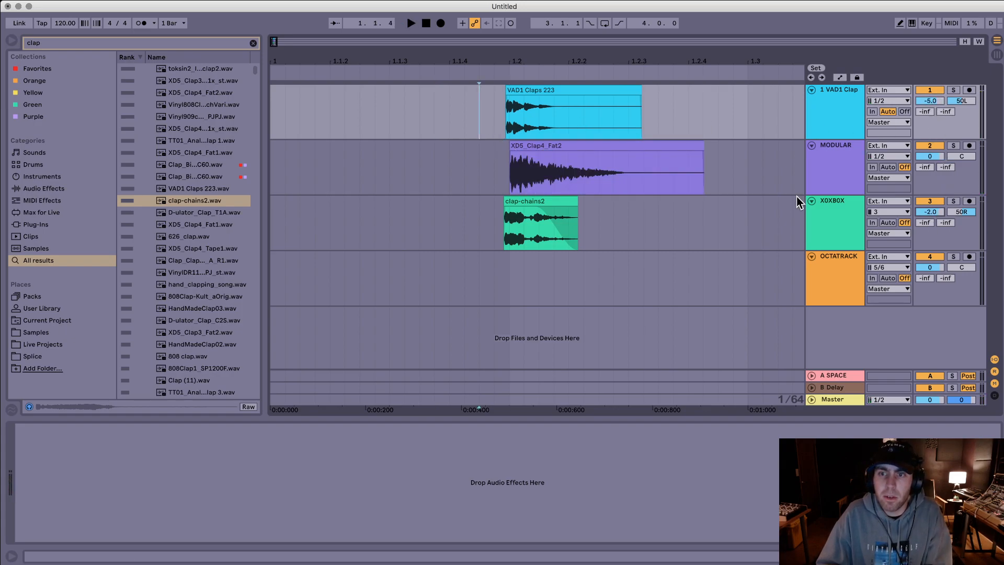
key(space)
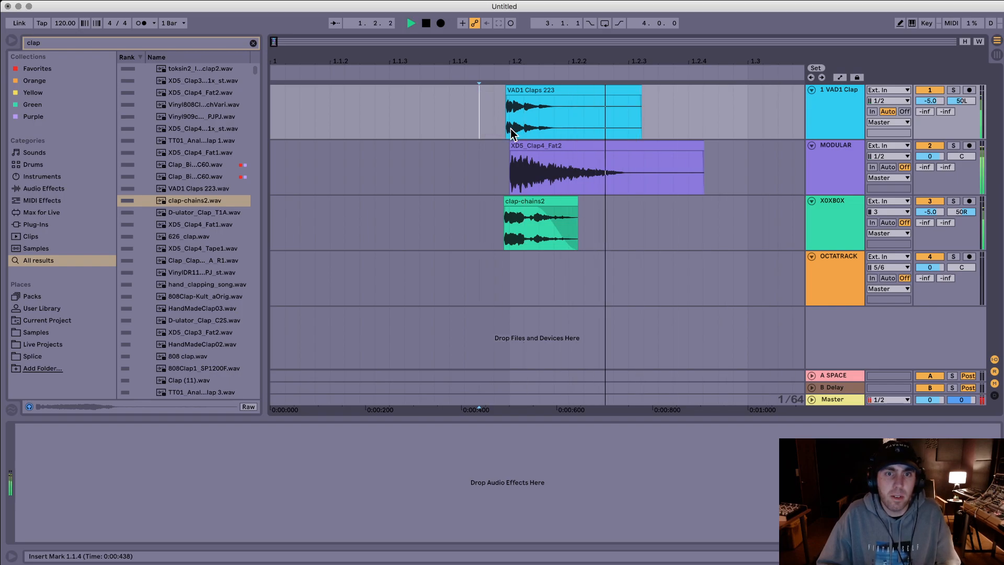
key(space)
Step: Shift the VAD1 Claps 223 and clap-chains2 clips slightly after 1.2.1, playing the claps after each move
drag(559, 89, 566, 90)
click(440, 133)
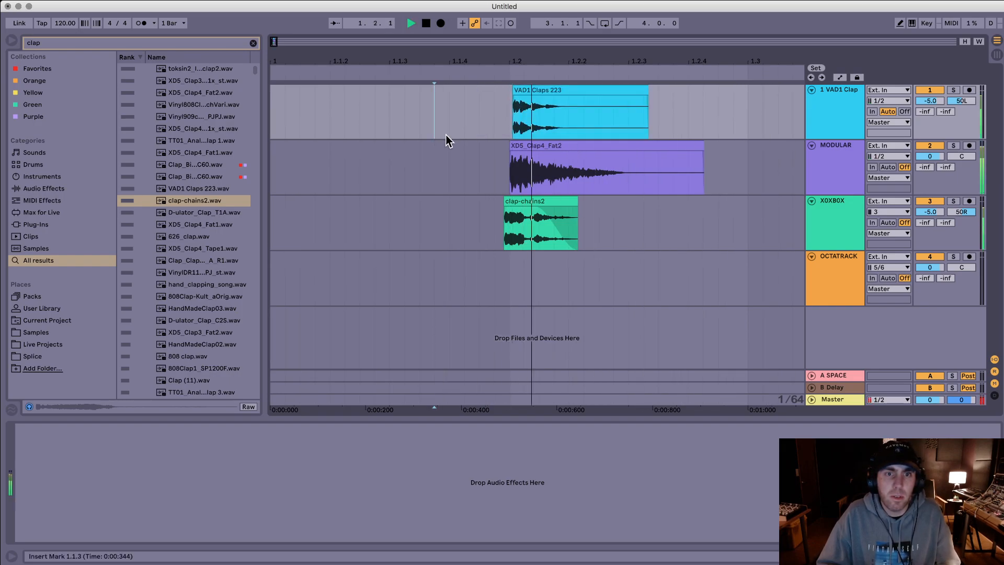
drag(531, 209, 542, 209)
click(455, 133)
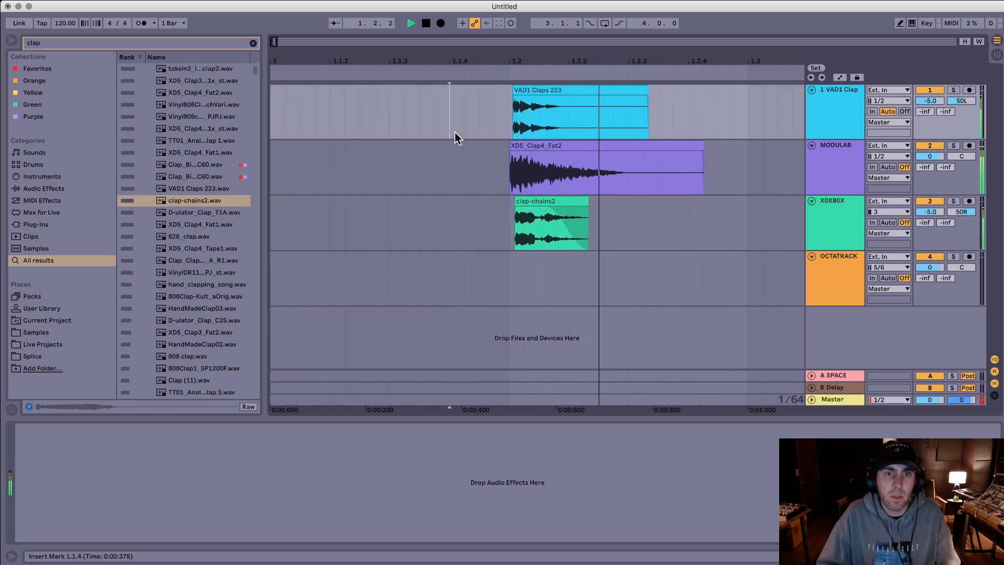
Step: Try the XD5_Clap4_Fat2 clip slightly earlier, play it, and return the clip to 1.2.1
drag(623, 156, 617, 160)
click(420, 125)
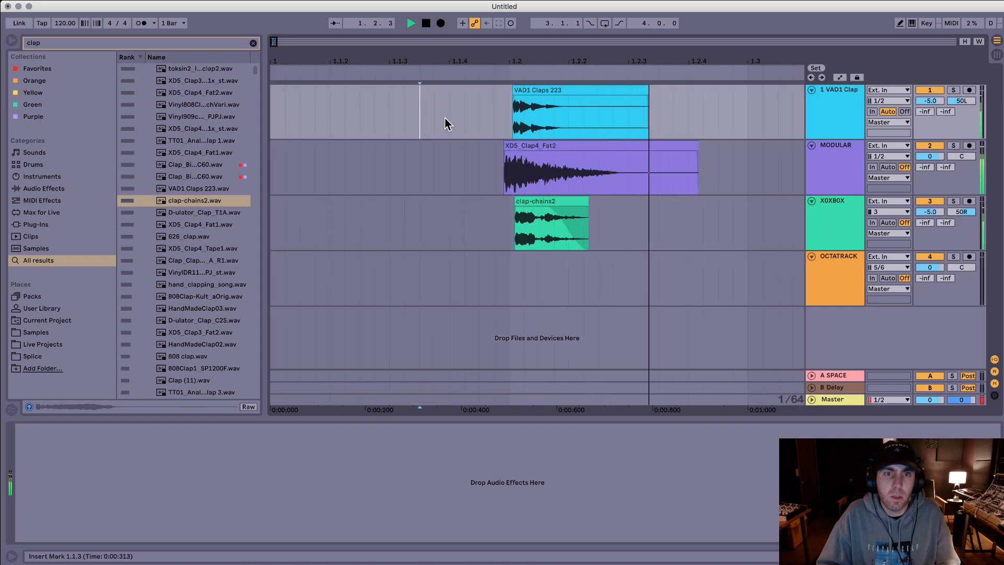
drag(520, 146, 526, 147)
click(481, 113)
click(505, 108)
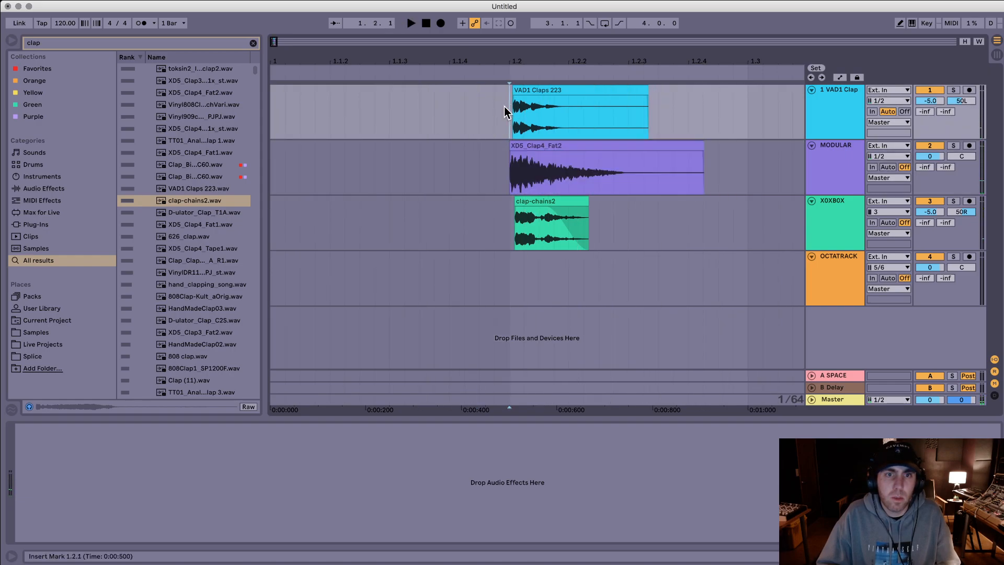
Step: Group the VAD1 Clap, MODULAR and X0XB0X tracks
click(829, 152)
click(833, 134)
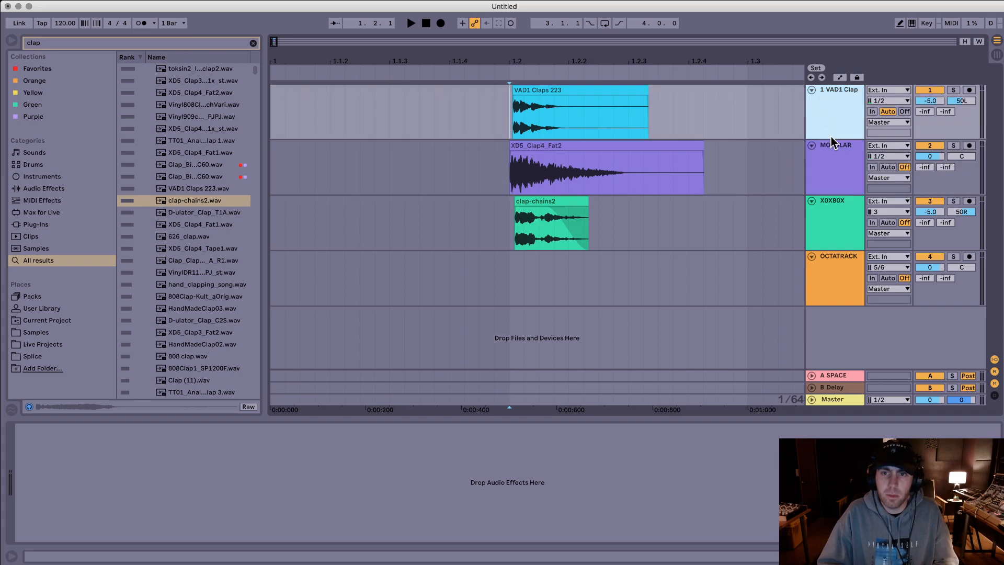
shift+click(834, 229)
key(super+g)
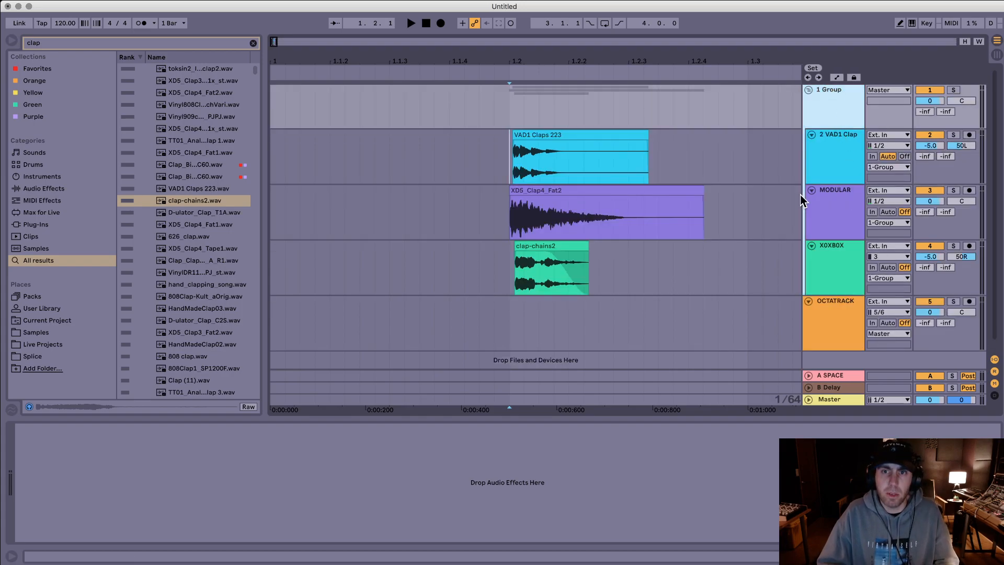
Step: Add a Saturator to the clap group with 7.00 dB of drive and play the result
key(super+f)
text(satur)
key(Down)
key(Return)
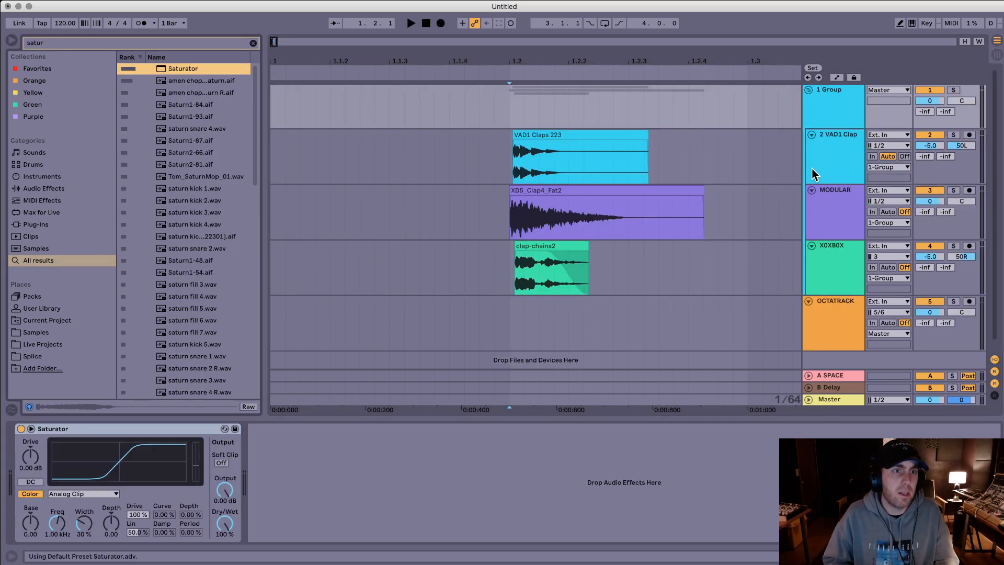
key(space)
key(space)
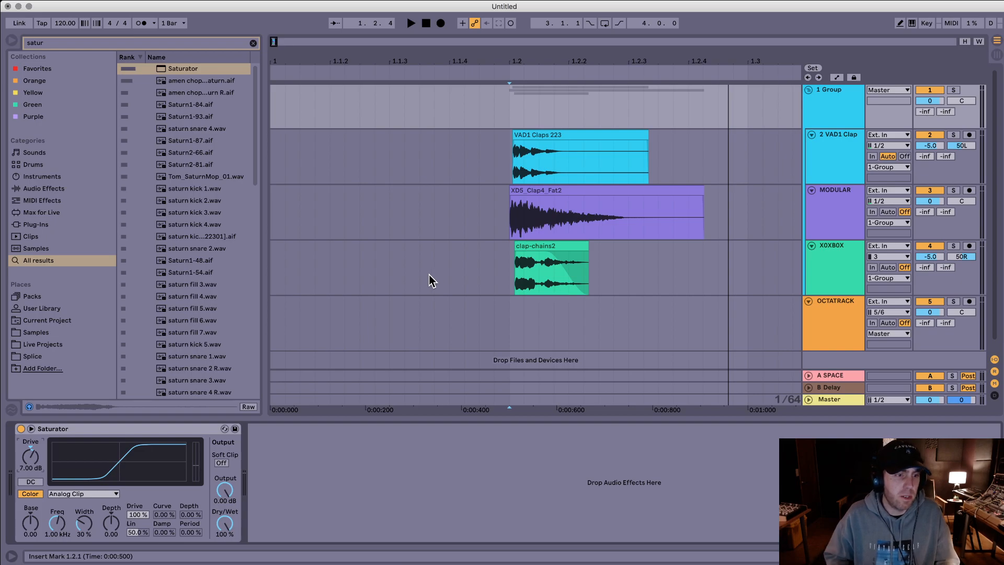
Step: Loop the arrangement from 1.1.4 to 1.3.4 around the claps and play it
click(479, 126)
drag(499, 114, 782, 328)
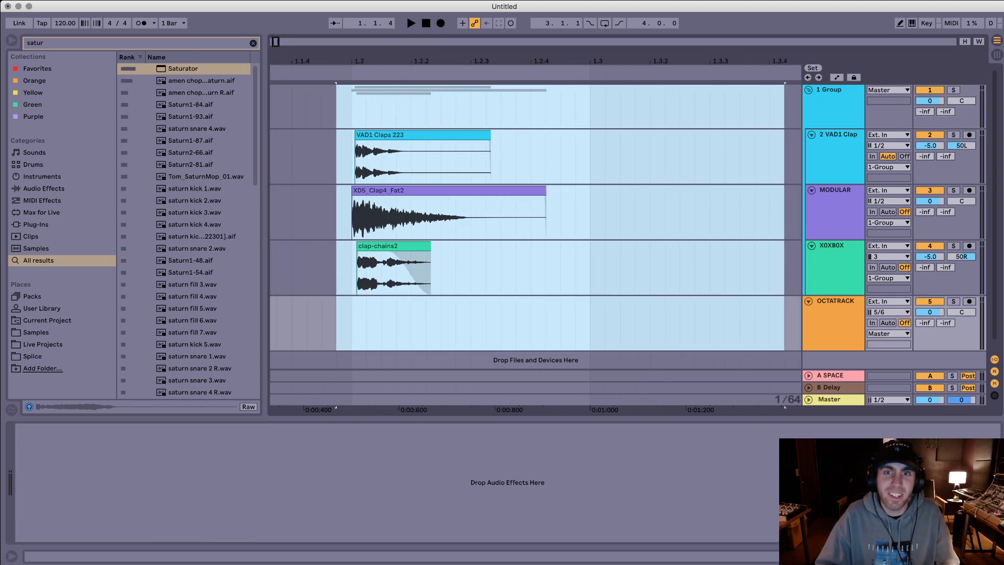
drag(728, 62, 361, 59)
key(super+l)
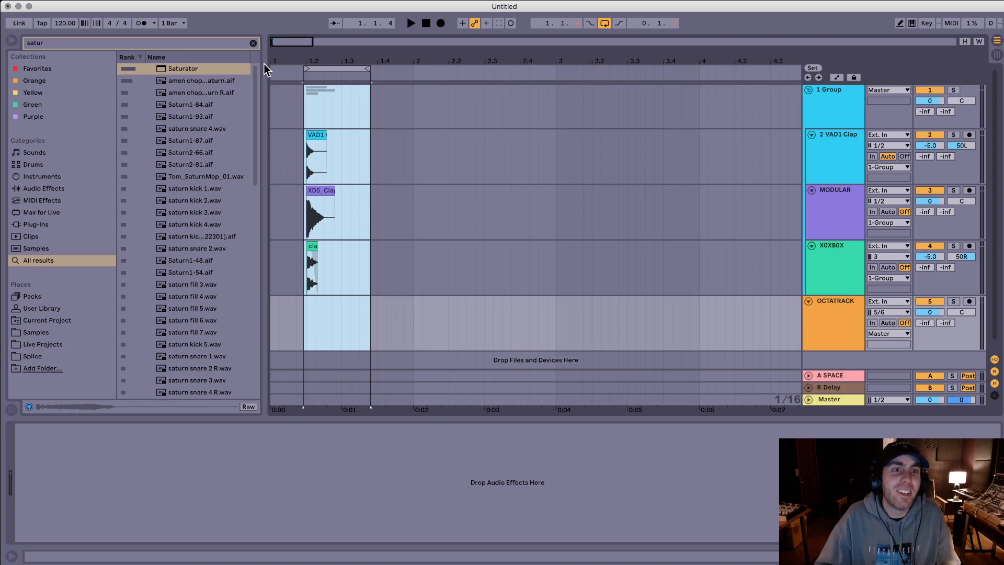
key(z)
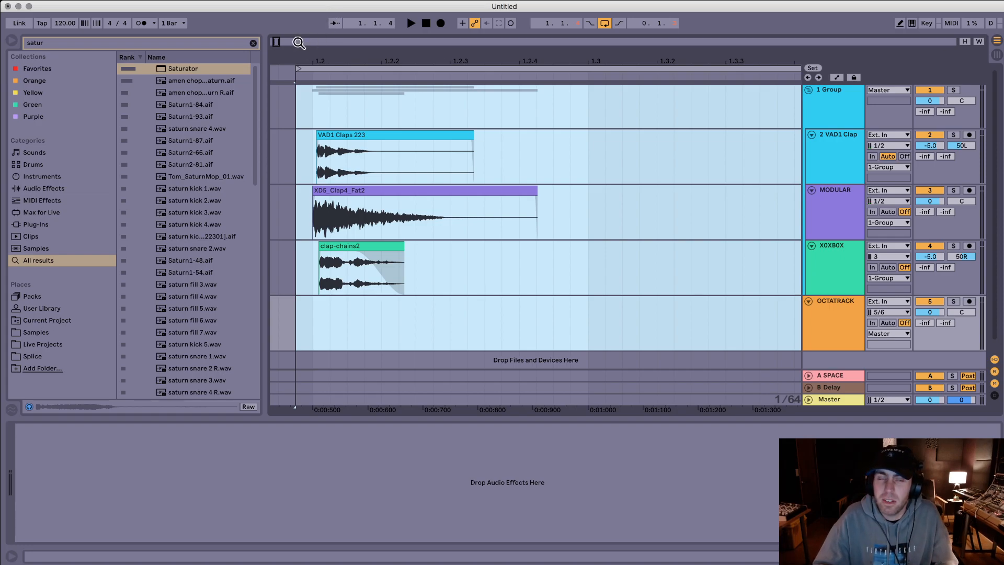
drag(299, 56, 410, 99)
key(space)
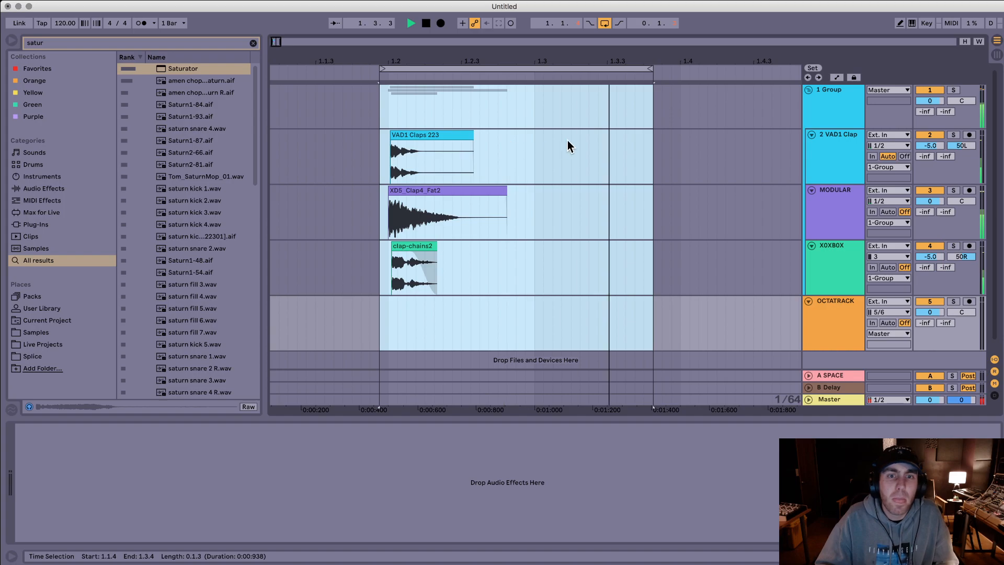
key(space)
Step: Select the clap layers from 1.2.1 and start an audio export into the Claps folder inside Stream
drag(600, 108, 389, 315)
key(super+shift+r)
key(Return)
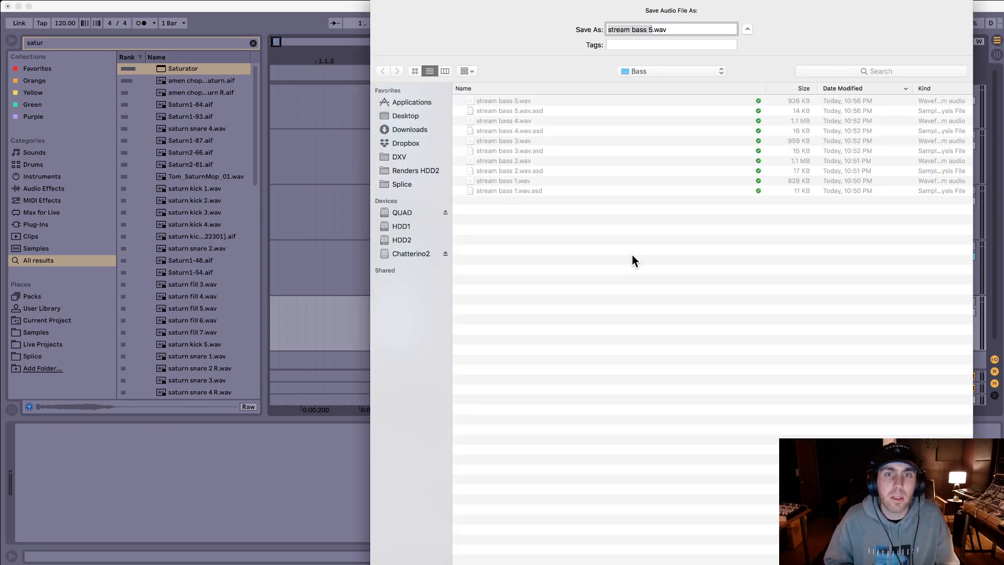
key(super+Up)
click(613, 251)
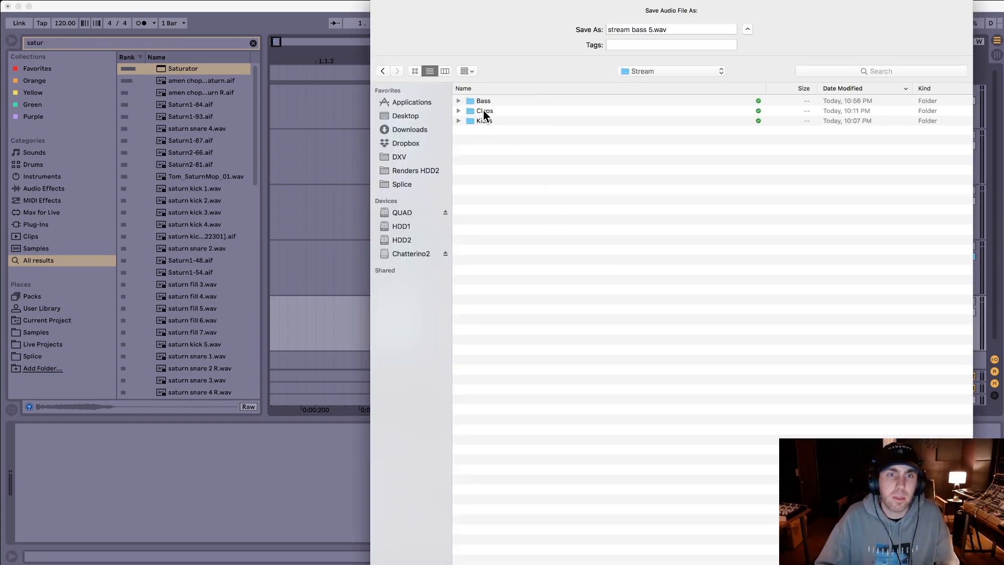
double_click(479, 109)
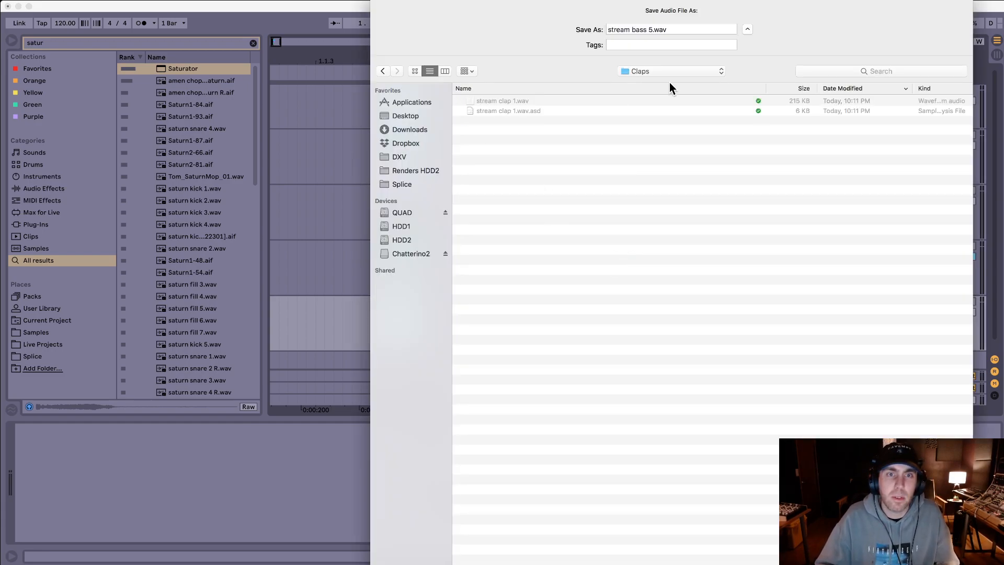
Step: Name the export stream clap 2.wav and render it, skipping the wait for external silence
click(652, 31)
text(stream )
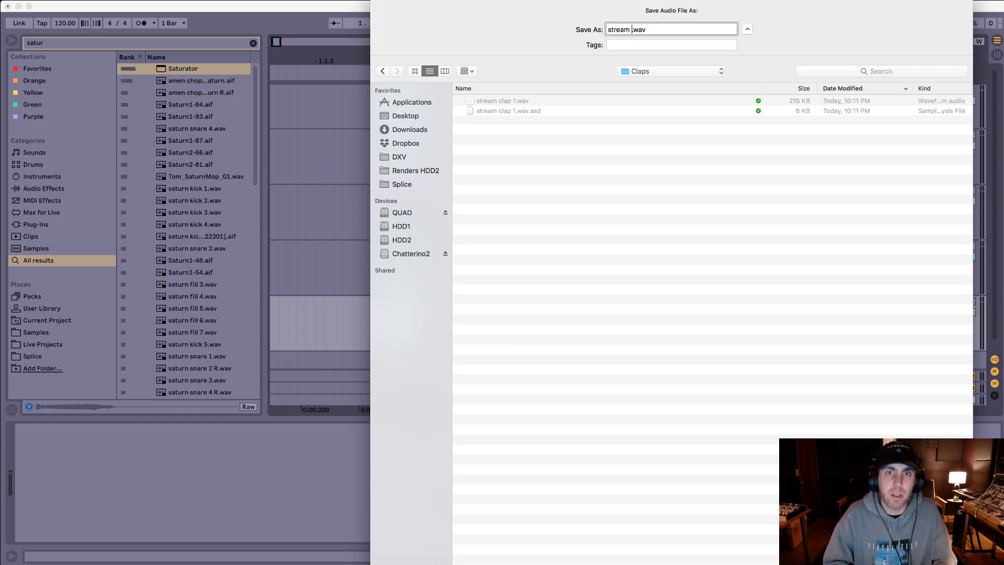
text(clap 2)
key(Return)
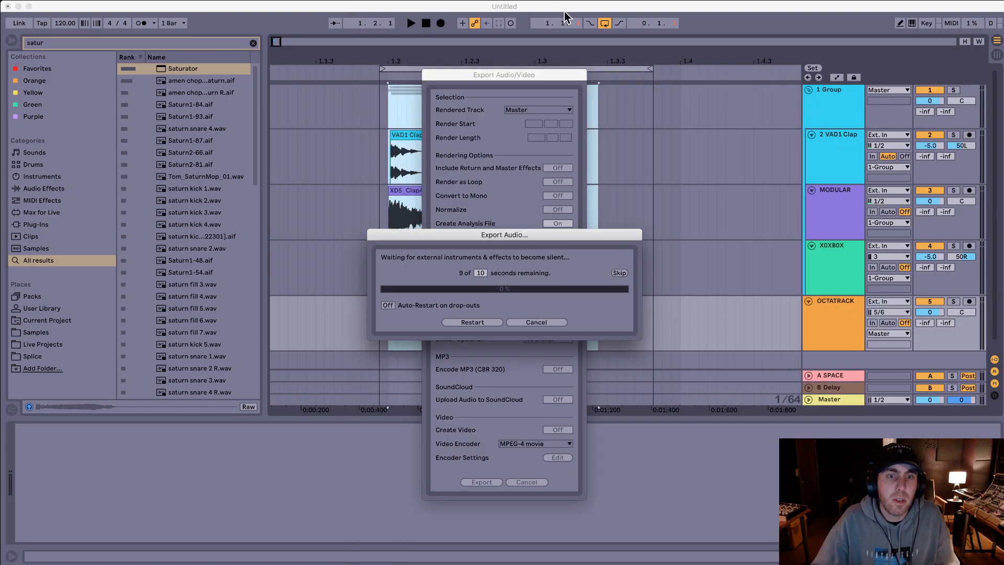
click(621, 275)
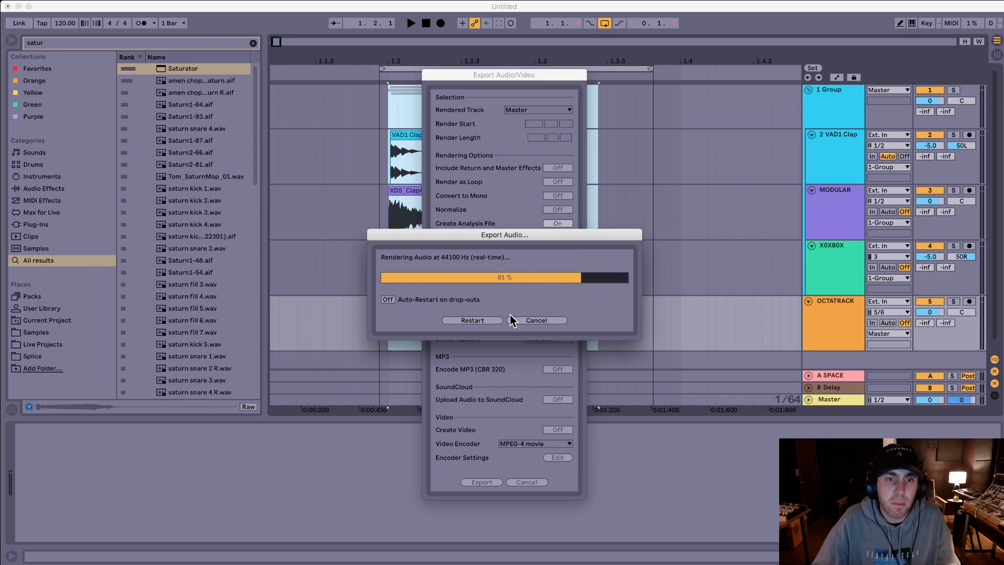
Step: Add a Limiter to the Master track
click(850, 375)
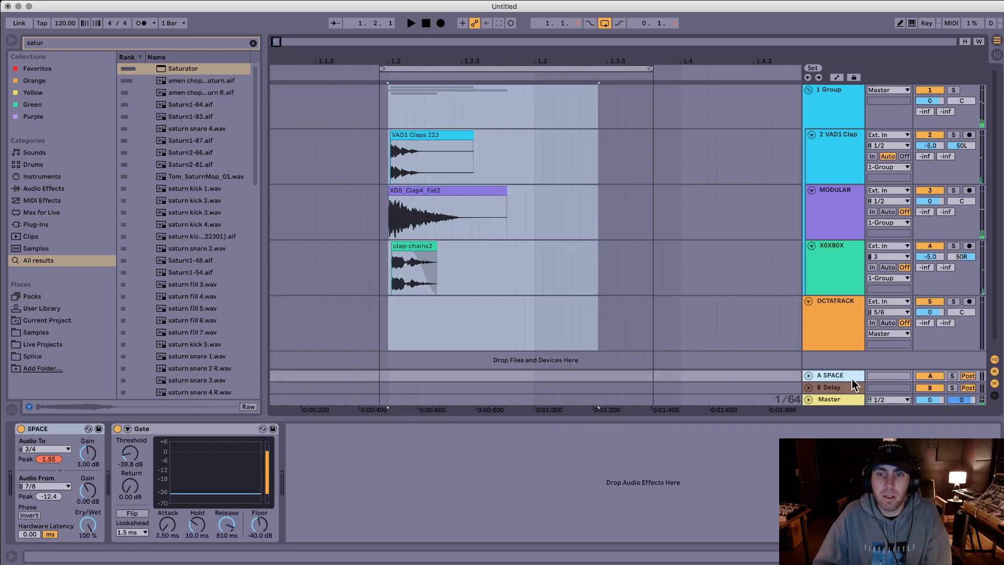
click(831, 399)
key(super+f)
text(limit)
key(Return)
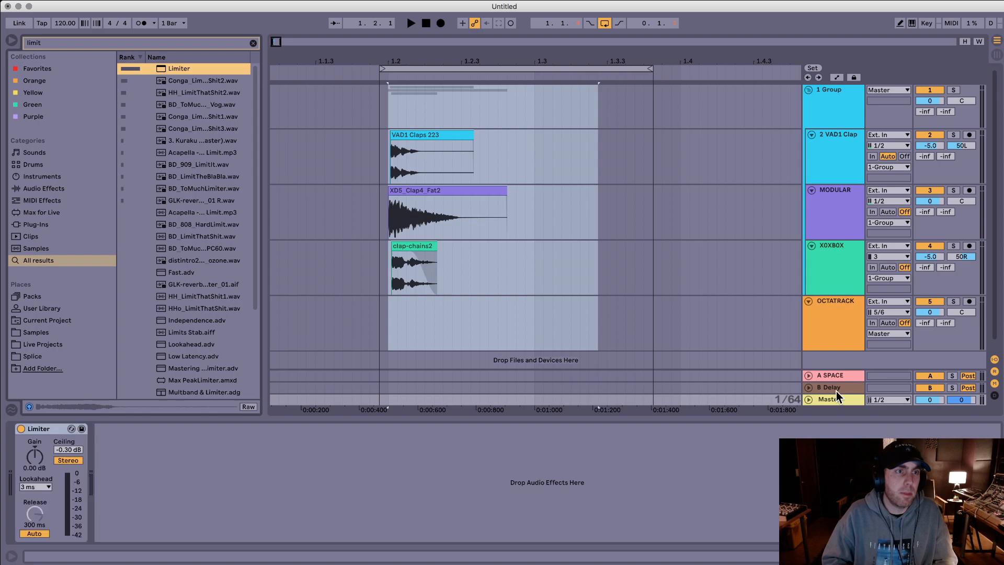
Step: Export the limited clap layers over the existing stream clap 2.wav, skipping the wait for external silence
key(super+shift+r)
key(Return)
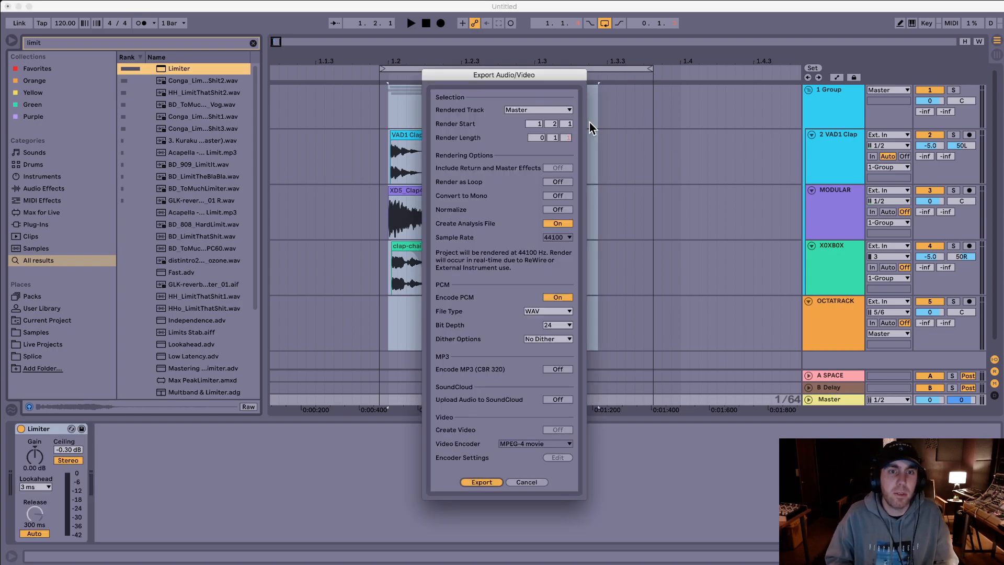
key(Return)
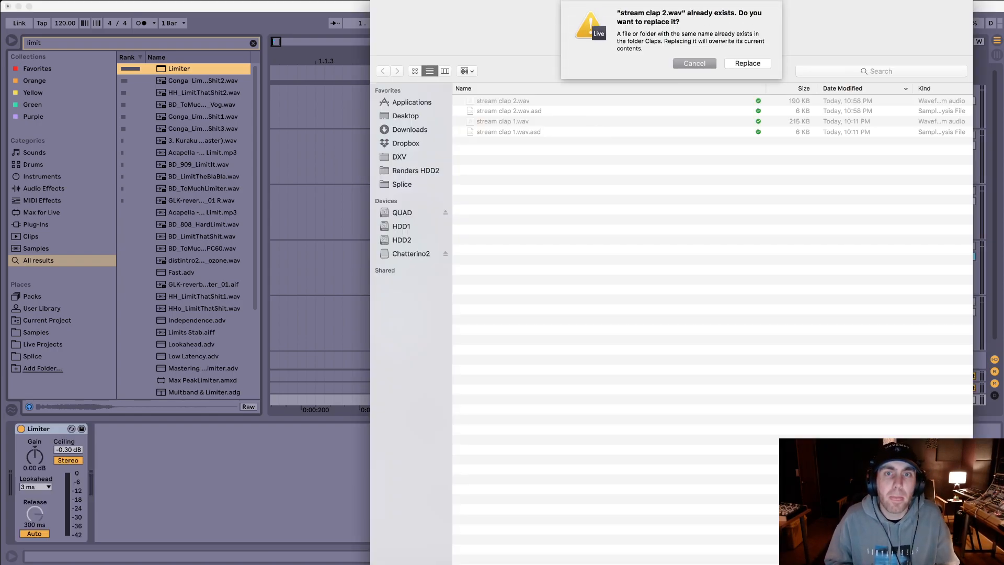
click(746, 64)
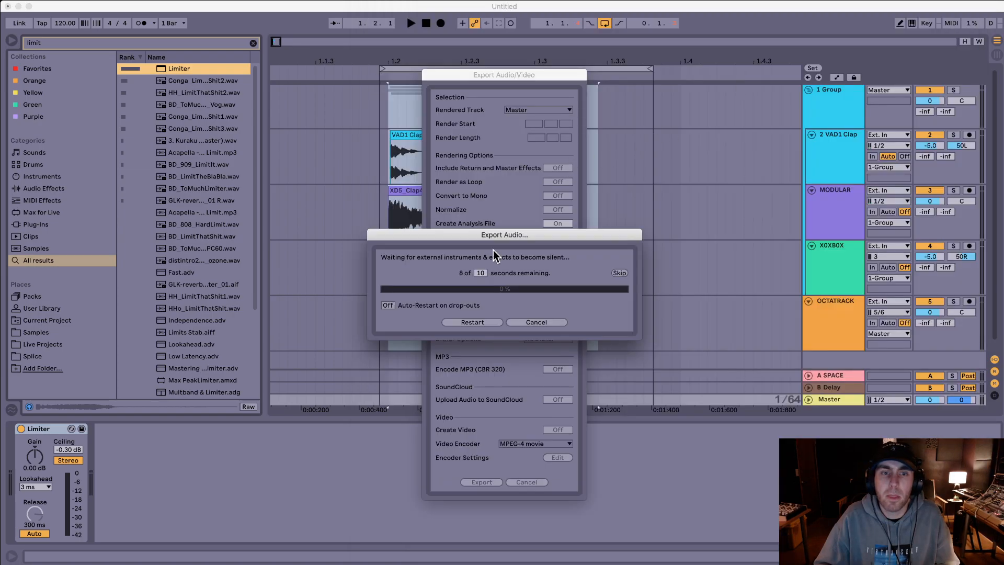
click(625, 276)
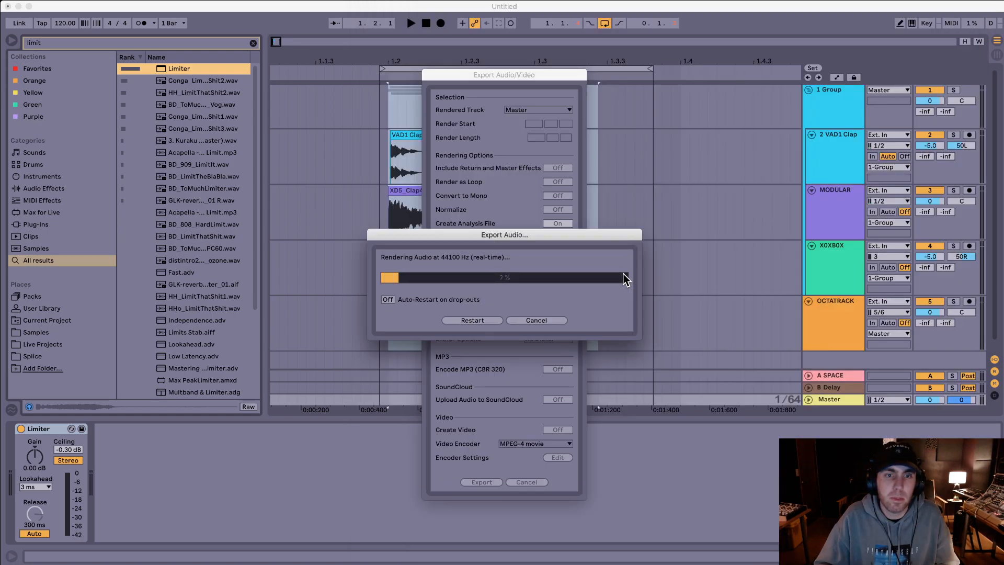
Step: Delete the SPACE return track
click(828, 375)
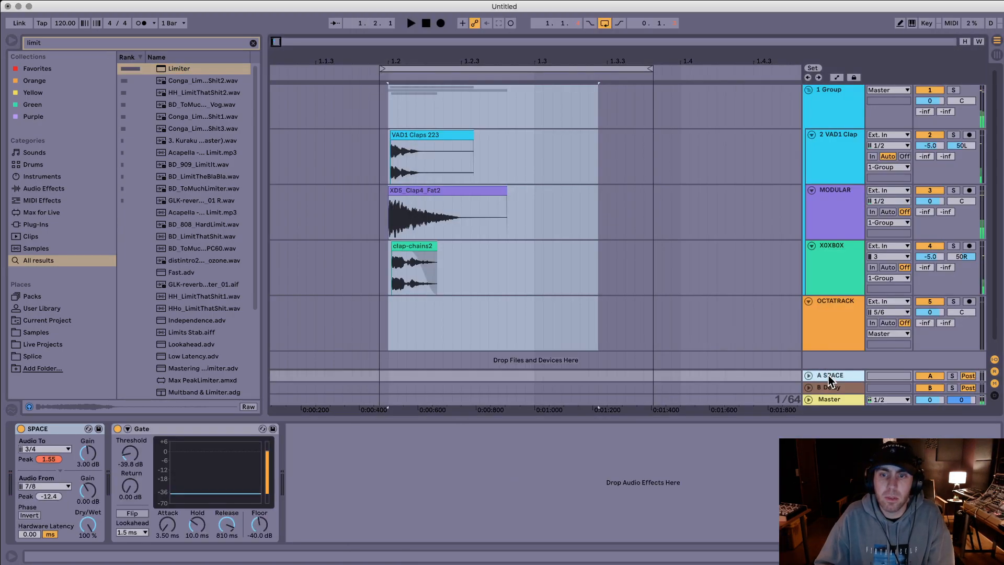
key(Delete)
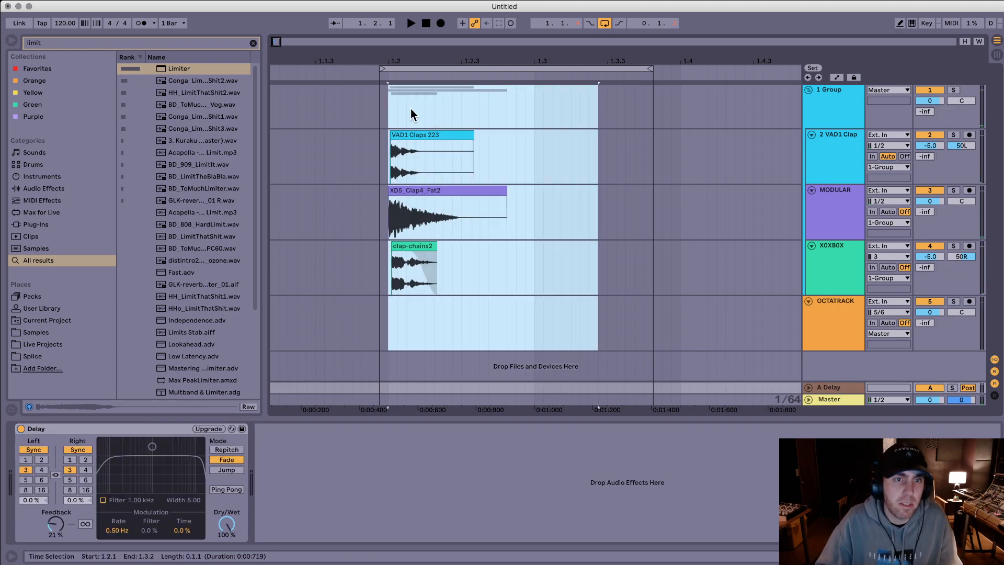
Step: Transpose the VAD1 Claps 223 clip down to a lower pitch
click(389, 105)
click(467, 145)
drag(77, 436, 76, 460)
Step: Turn off Warp on the clap-chains2 clip and transpose the XD5_Clap4_Fat2 clip up
click(413, 246)
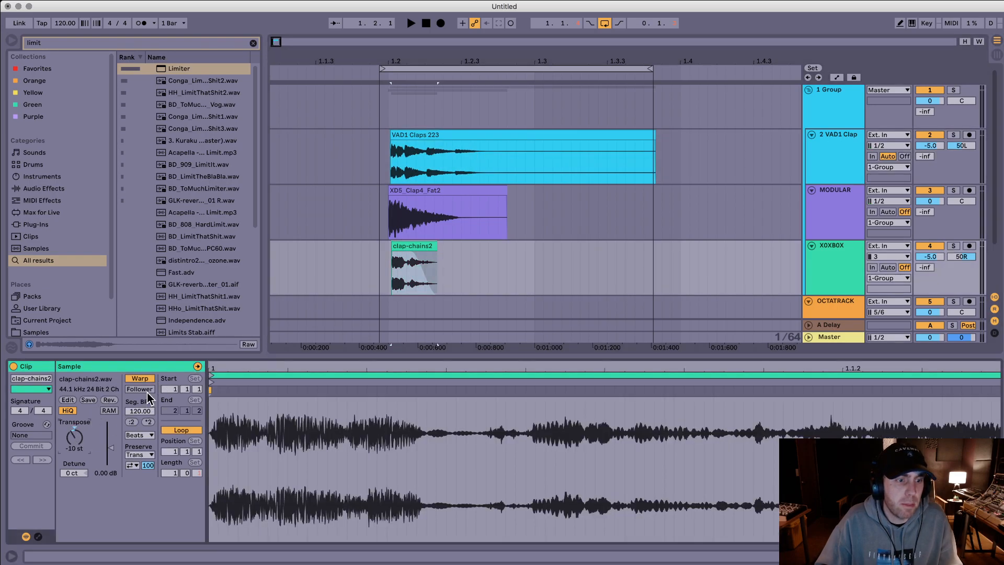
click(145, 380)
click(399, 206)
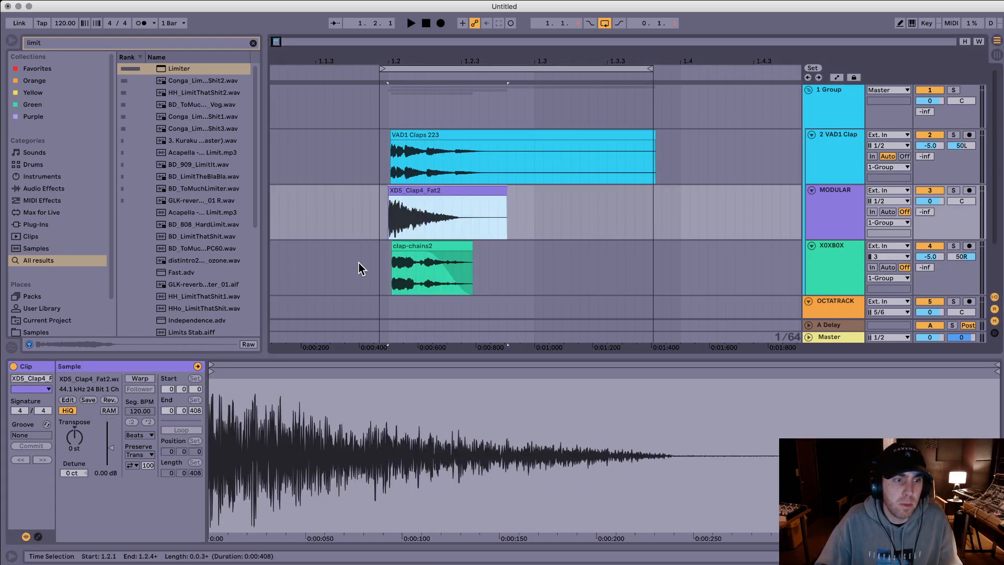
Step: Add another Saturator to the 1 Group track, remove that duplicate, and set the remaining Saturator's Drive to 8 dB
click(607, 186)
key(super+f)
text(satur)
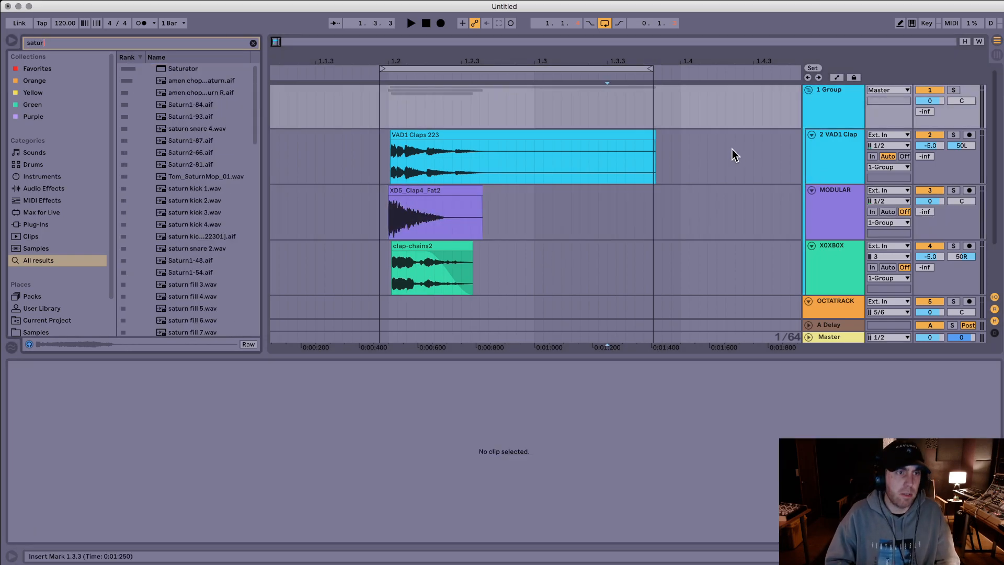
key(Down)
key(Return)
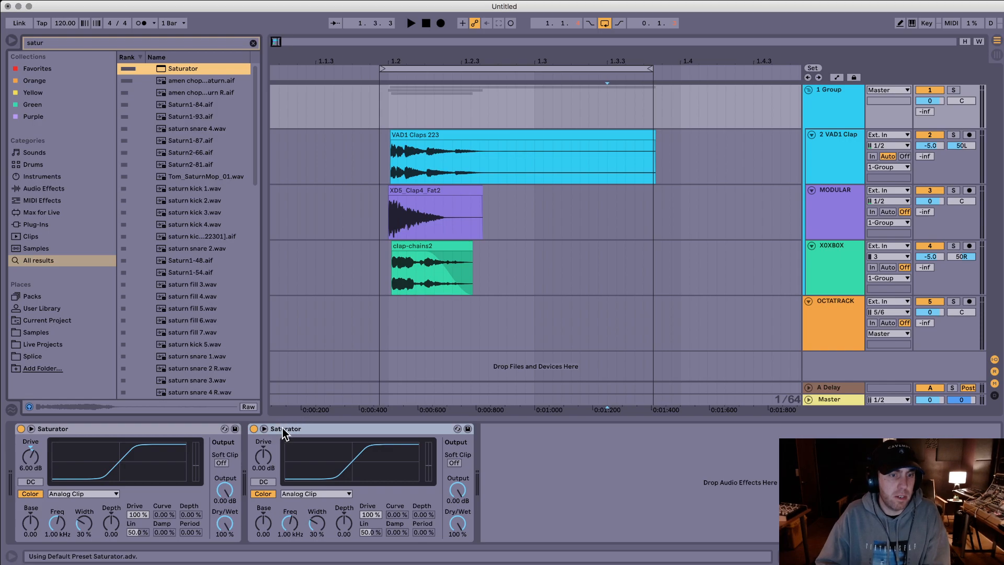
key(Delete)
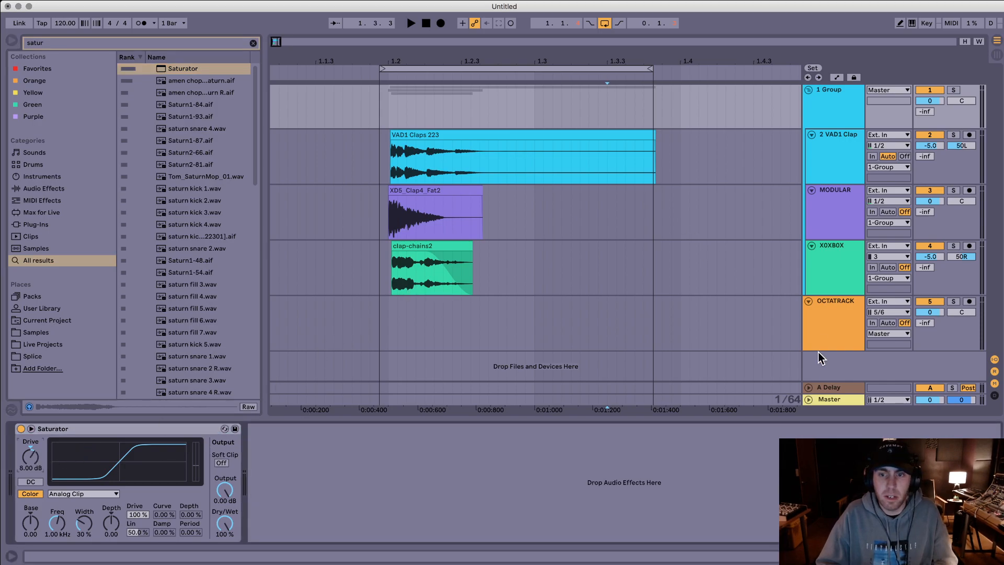
Step: Check the Limiter on the Master track and play the layered clap from 1.1.4
click(824, 400)
click(40, 460)
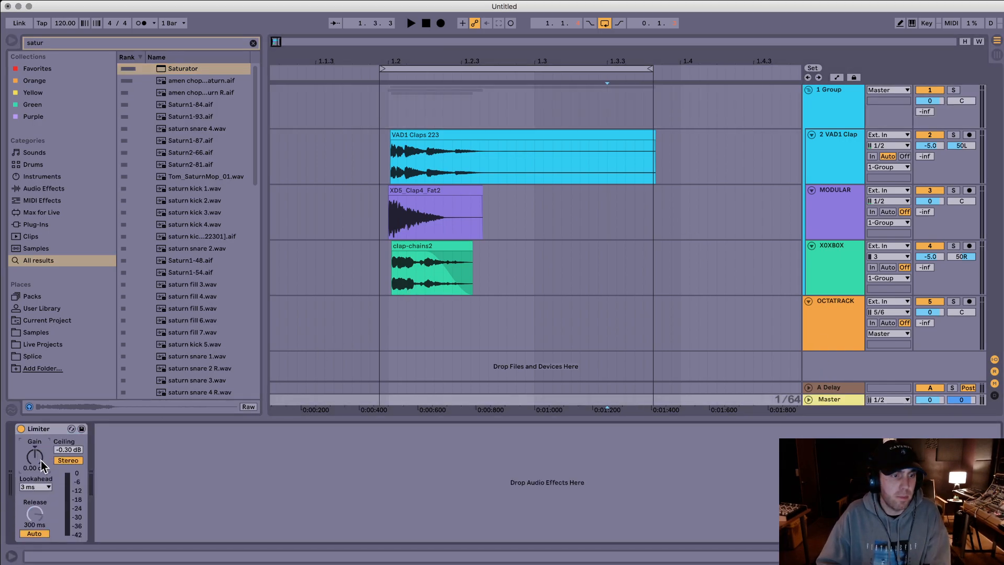
click(380, 110)
key(space)
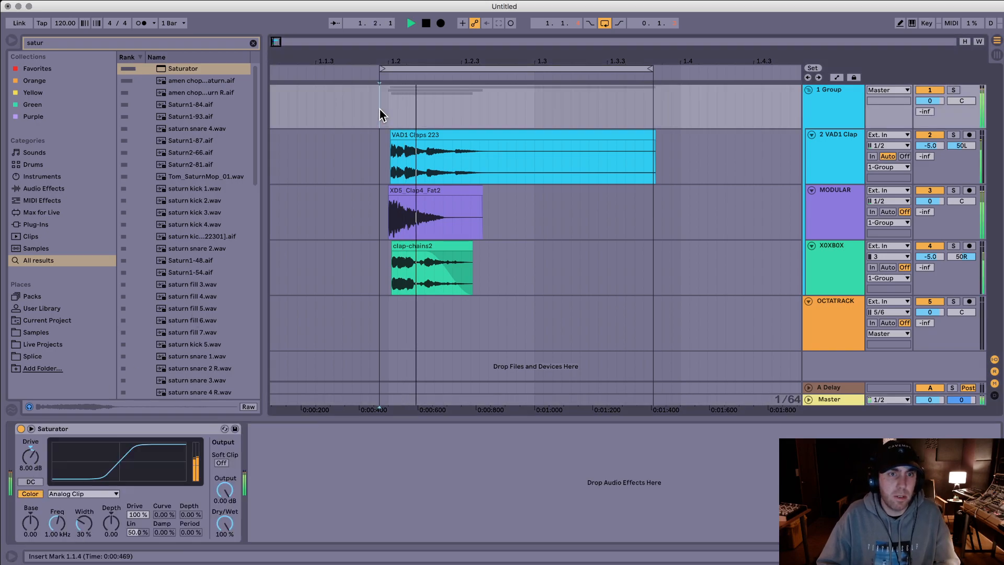
key(space)
Step: Shorten the VAD1 Claps 223 clip to end just past 1.2.4 with a fade-out, auditioning the layers while trimming
click(509, 136)
click(437, 189)
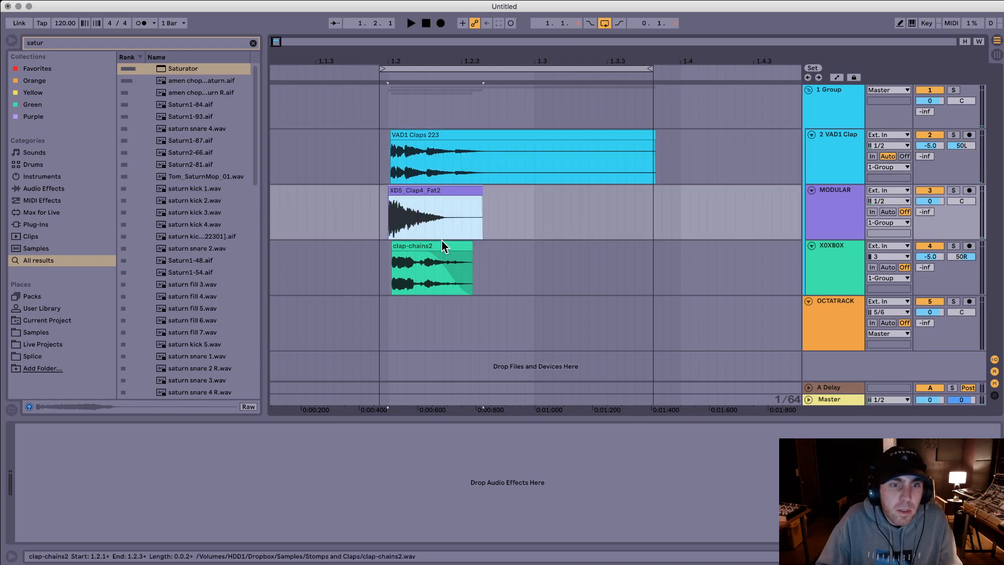
click(451, 248)
click(499, 129)
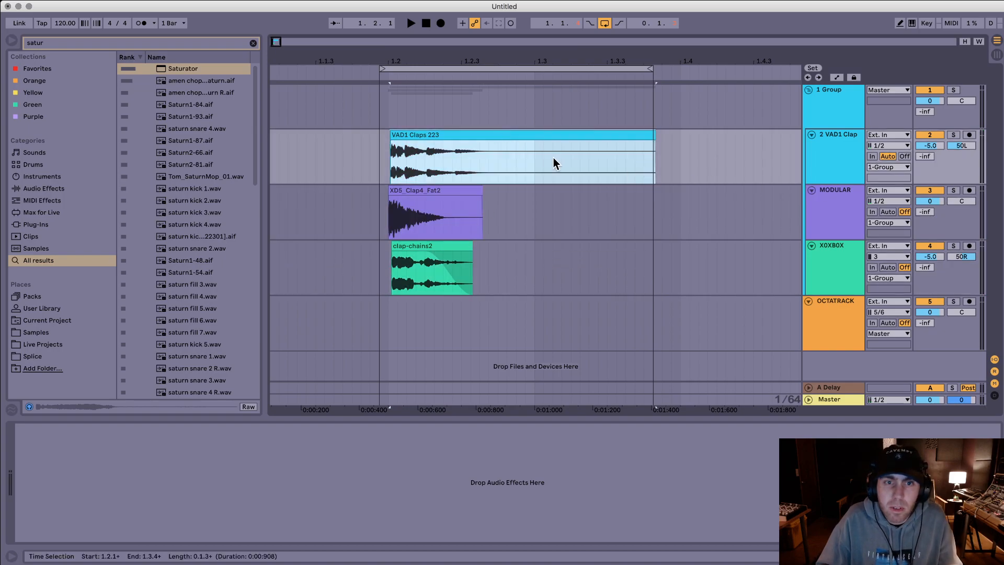
mouse_move(651, 133)
mouse_down()
mouse_move(549, 137)
mouse_move(537, 148)
mouse_move(413, 142)
mouse_up()
click(370, 142)
key(space)
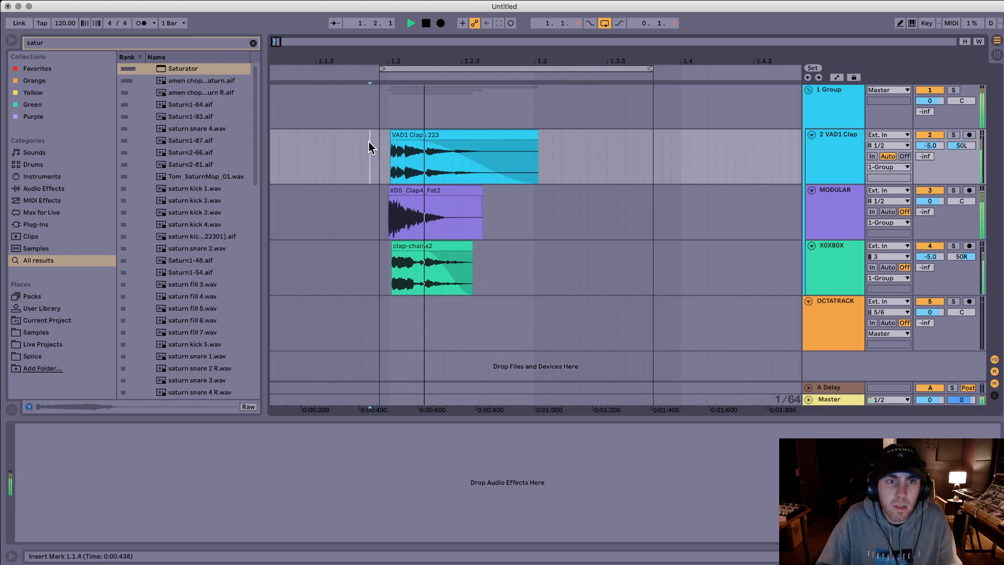
drag(537, 140, 514, 140)
click(352, 152)
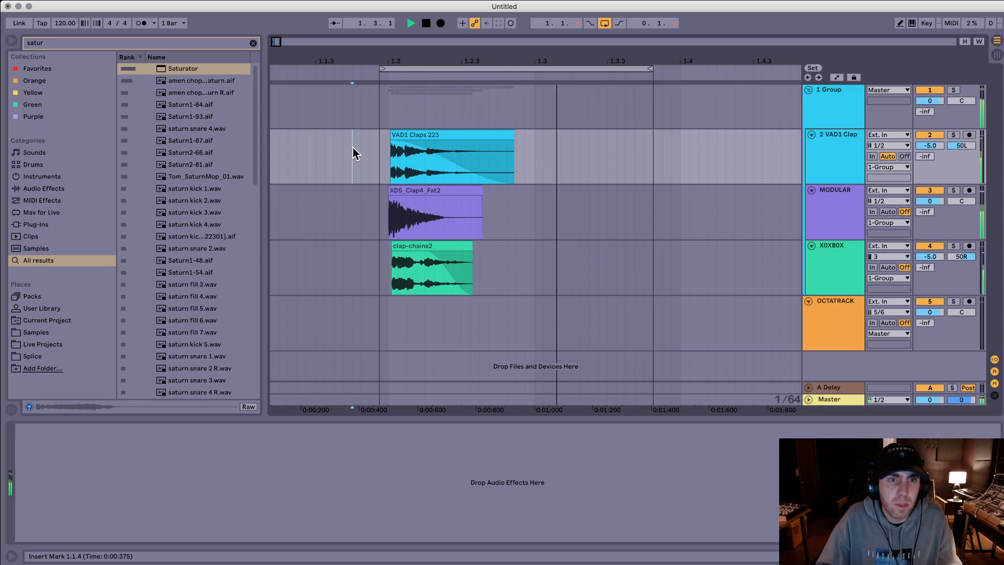
Step: Set the VAD1 Claps 223 clip's transpose to -14 st and play the layered clap
click(469, 131)
drag(77, 437, 95, 418)
click(372, 106)
key(space)
Step: Select the clap layers from 1.1.4 to 1.3.4 and export them to the Claps folder as a stream clap WAV file
drag(379, 99, 652, 279)
key(super+shift+r)
key(Return)
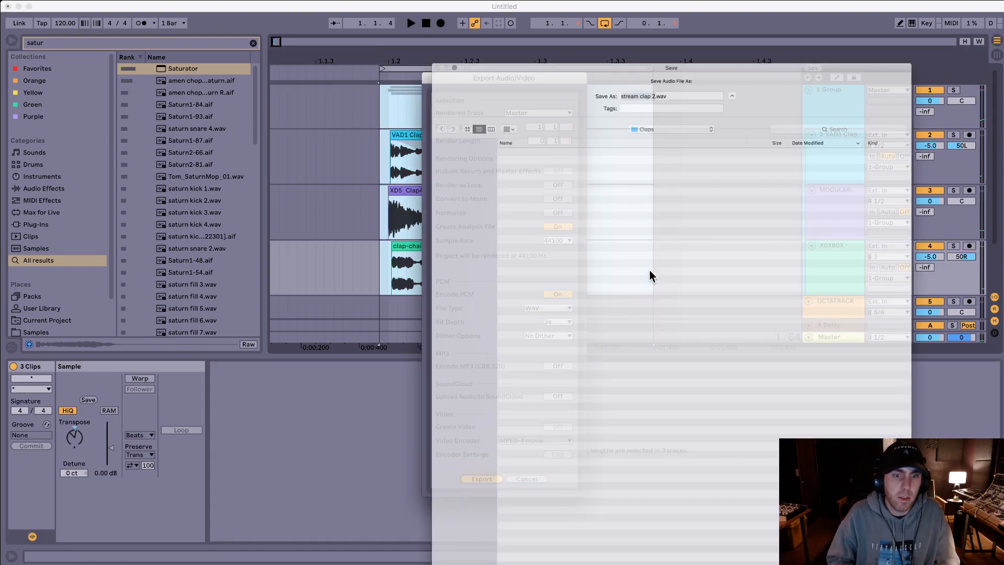
text(stream cl)
key(Return)
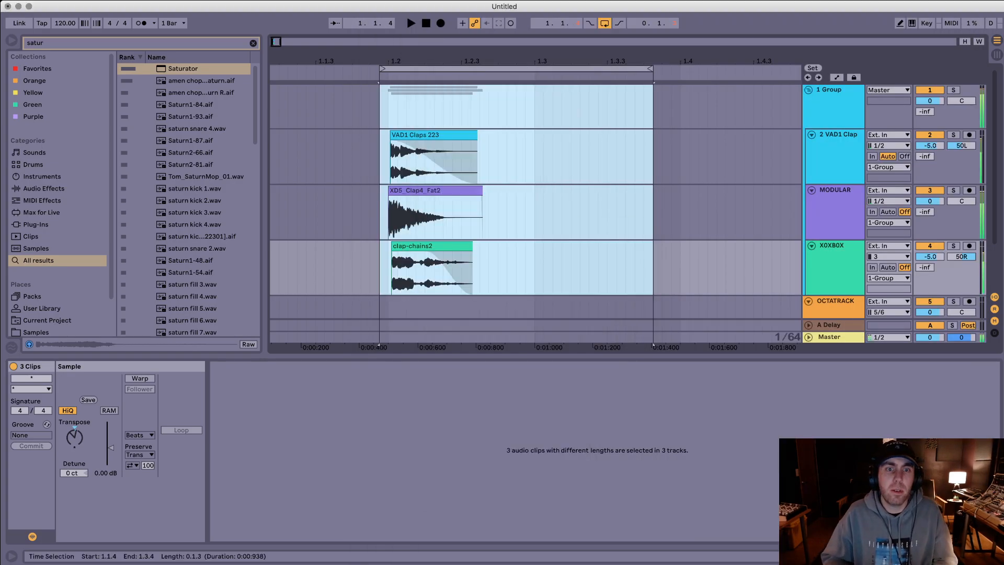
click(597, 151)
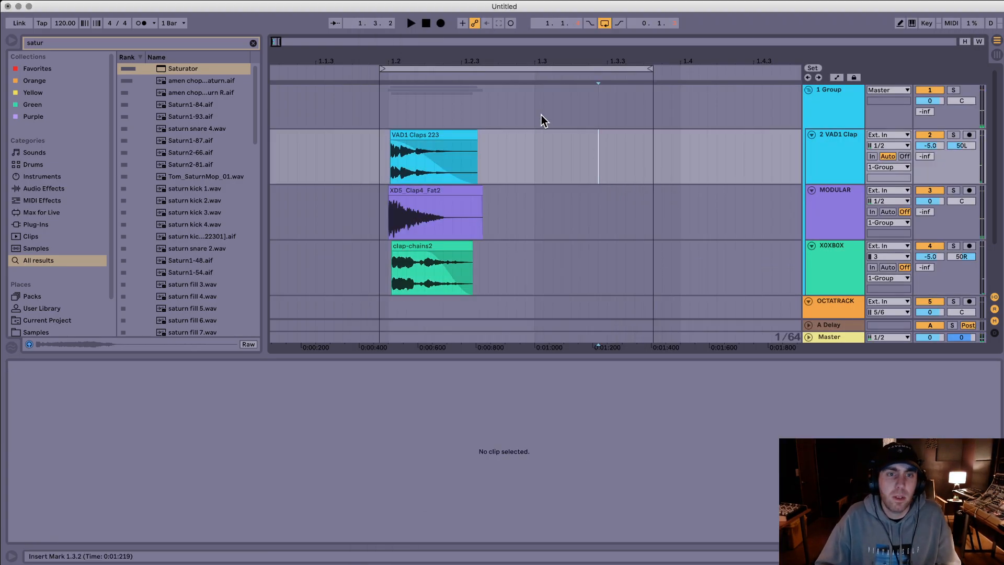
click(554, 110)
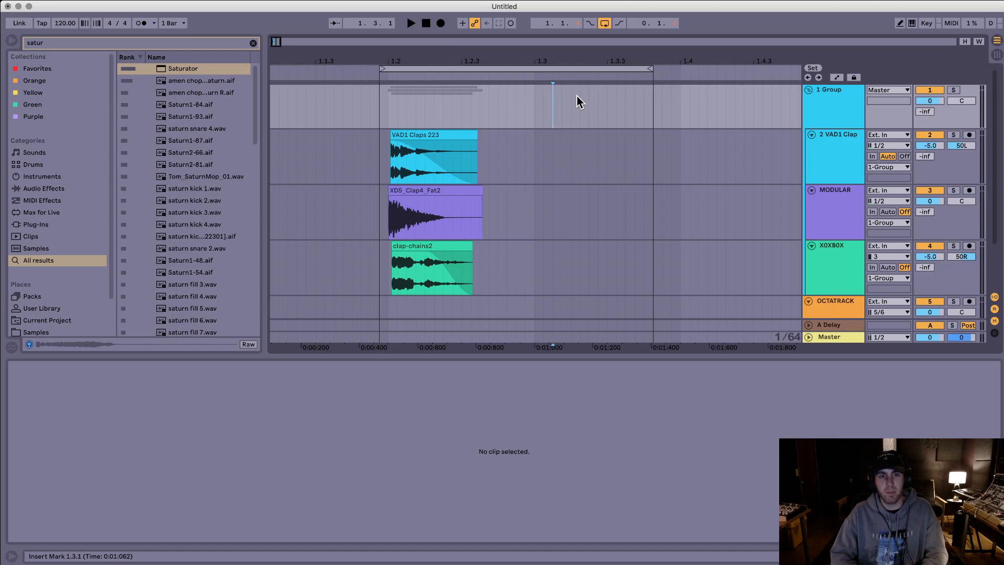
drag(581, 85, 389, 273)
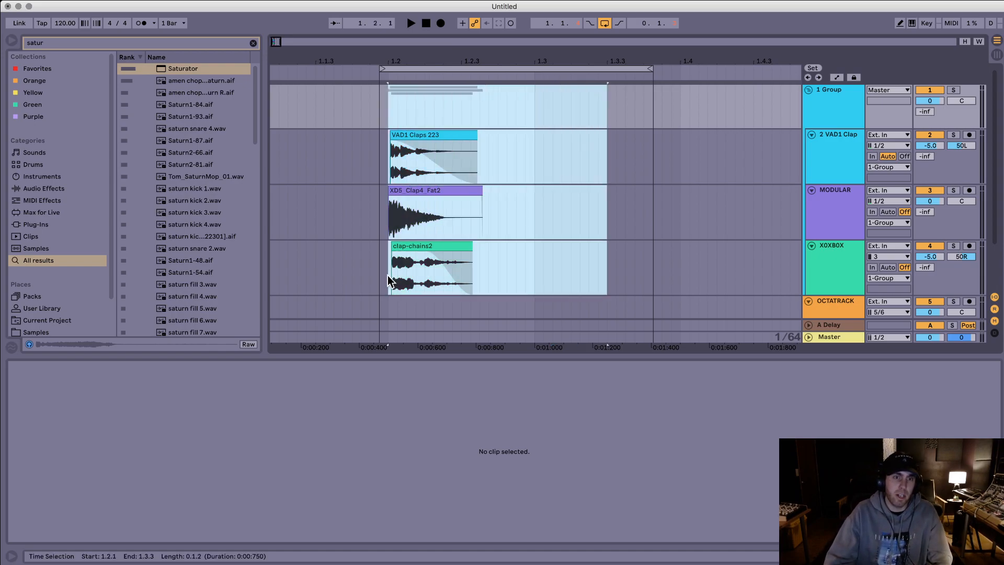
click(445, 246)
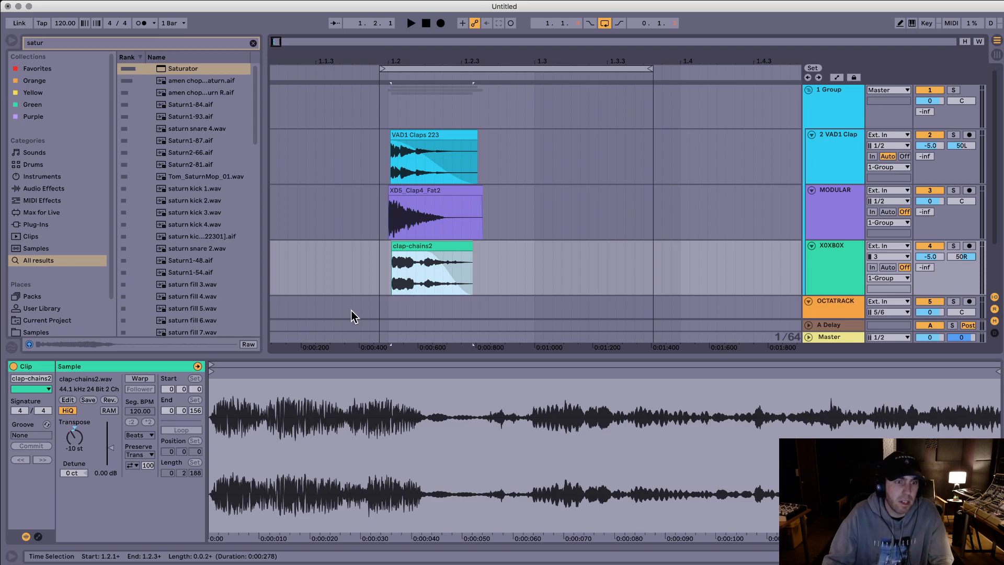
double_click(349, 399)
Step: Search the browser for slinky, preview samples, and replace the MODULAR clap at 1.2.1 with SlinkyImpactQuadA ME1001.L
key(super+f)
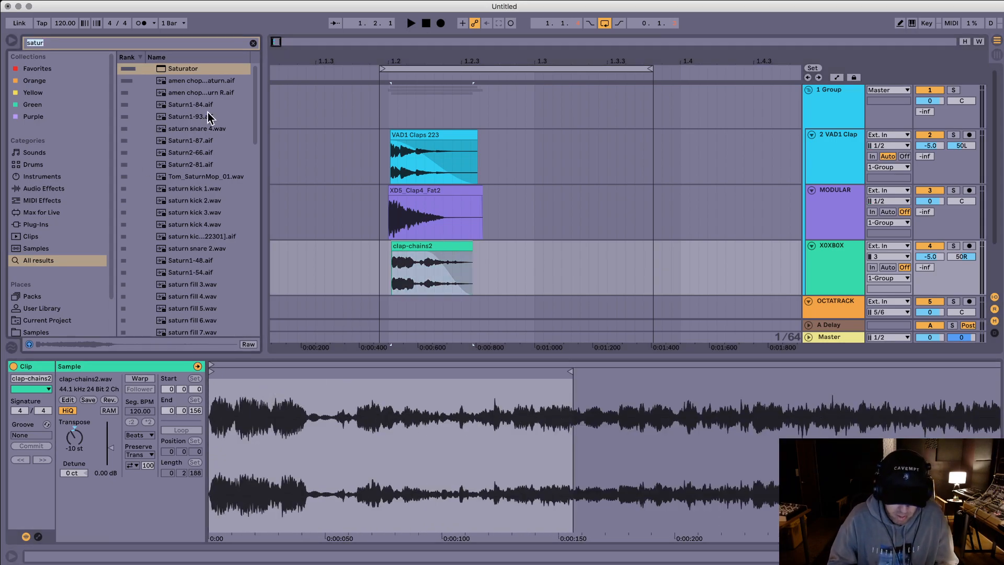
text(slinky)
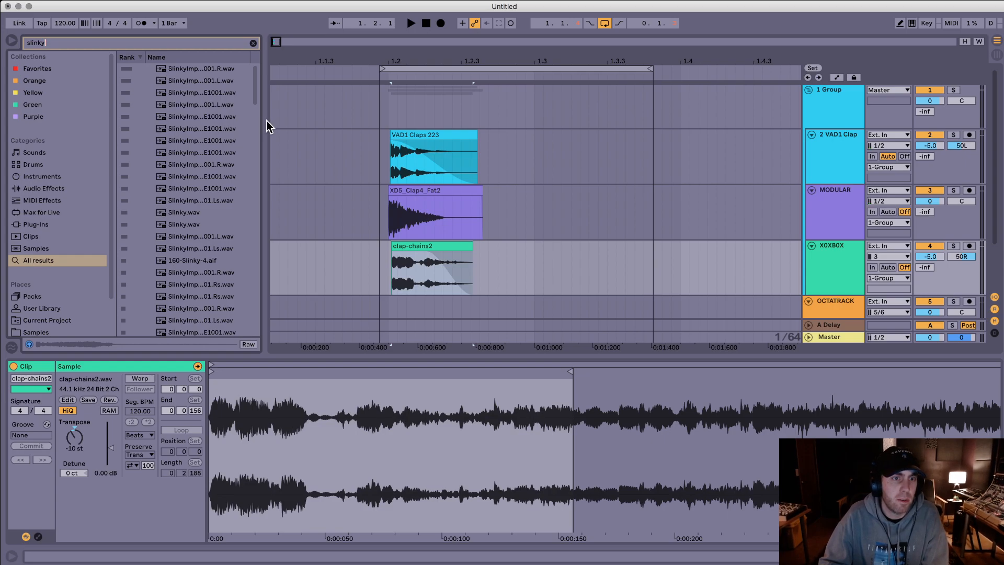
scroll(212, 171, down, 2)
click(203, 163)
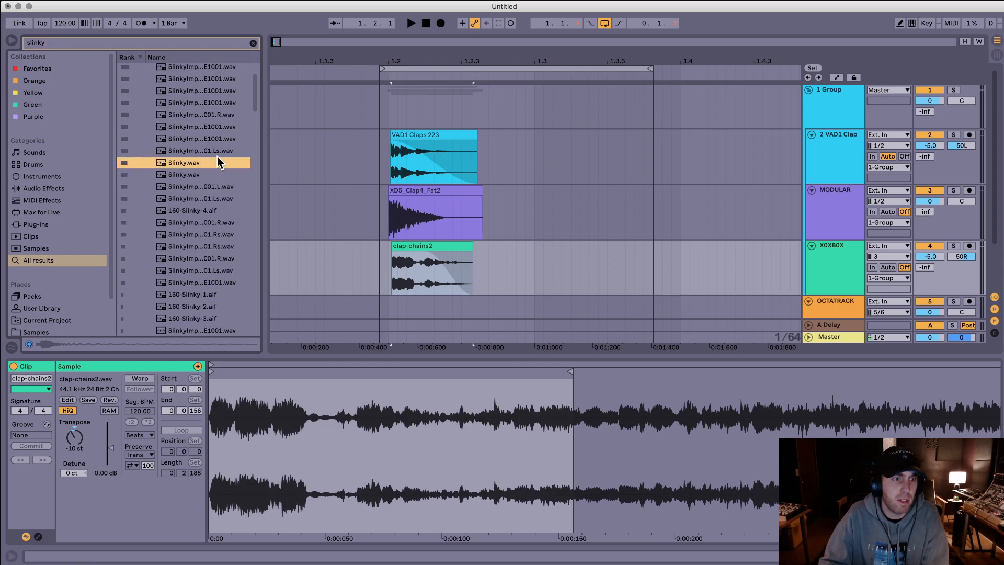
key(Down)
key(Down)
drag(186, 191, 396, 214)
Step: Turn off Warp on the SlinkyImpactQuadA clip and extend the arrangement loop to 4.1.1
click(470, 189)
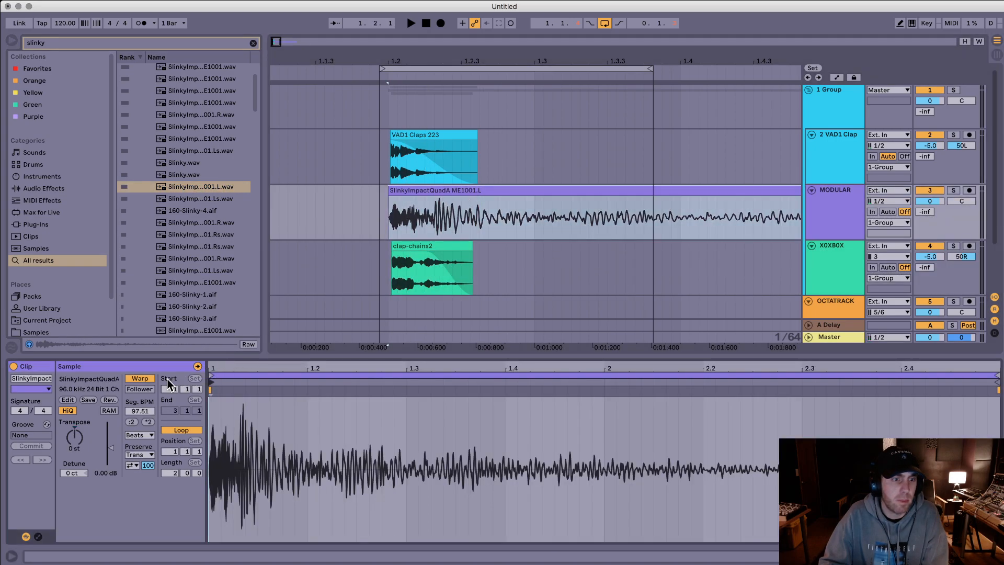
click(145, 379)
drag(543, 61, 519, 69)
click(324, 70)
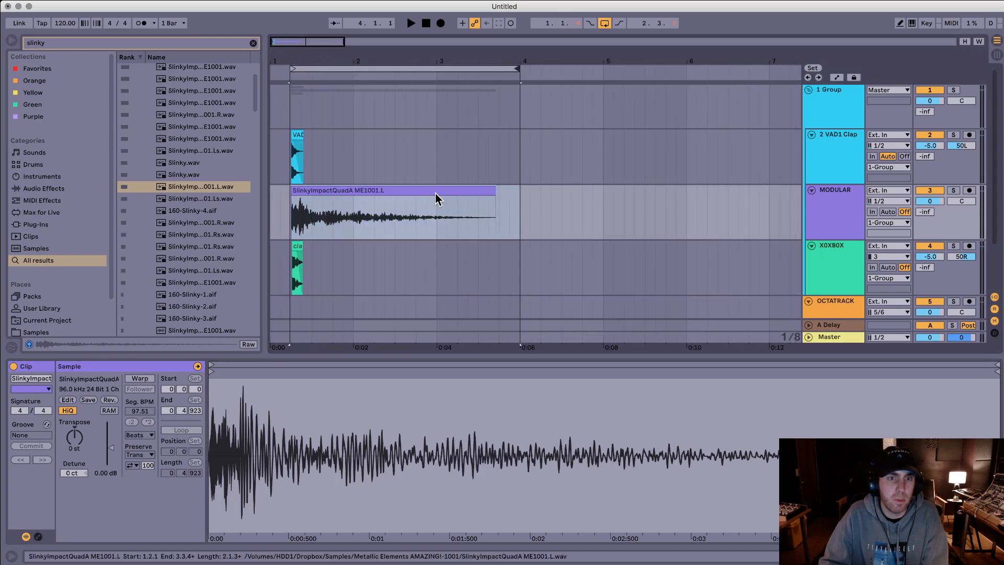
Step: Transpose the SlinkyImpactQuadA clip up 12 st and play it with the other layers
click(474, 221)
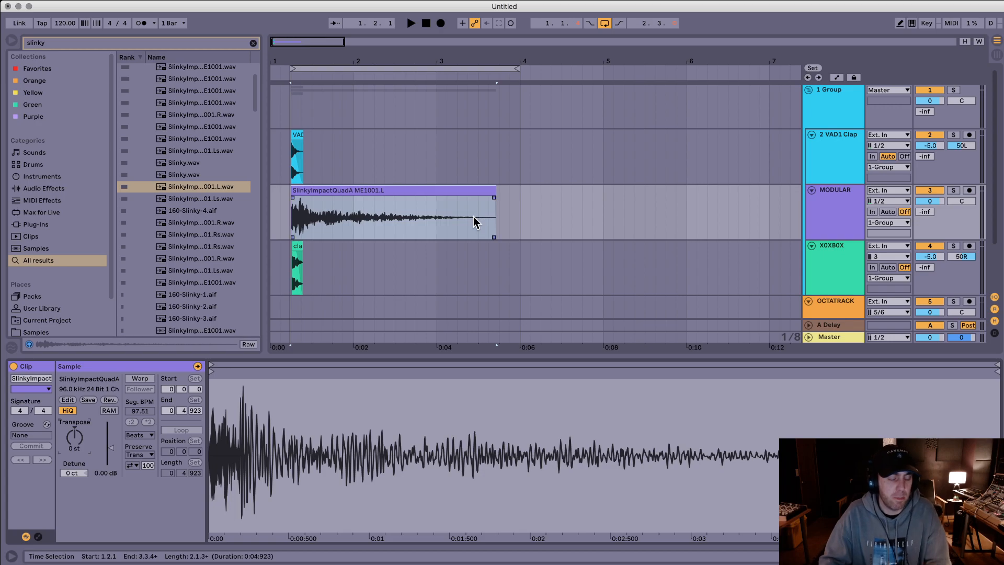
key(super+z)
key(space)
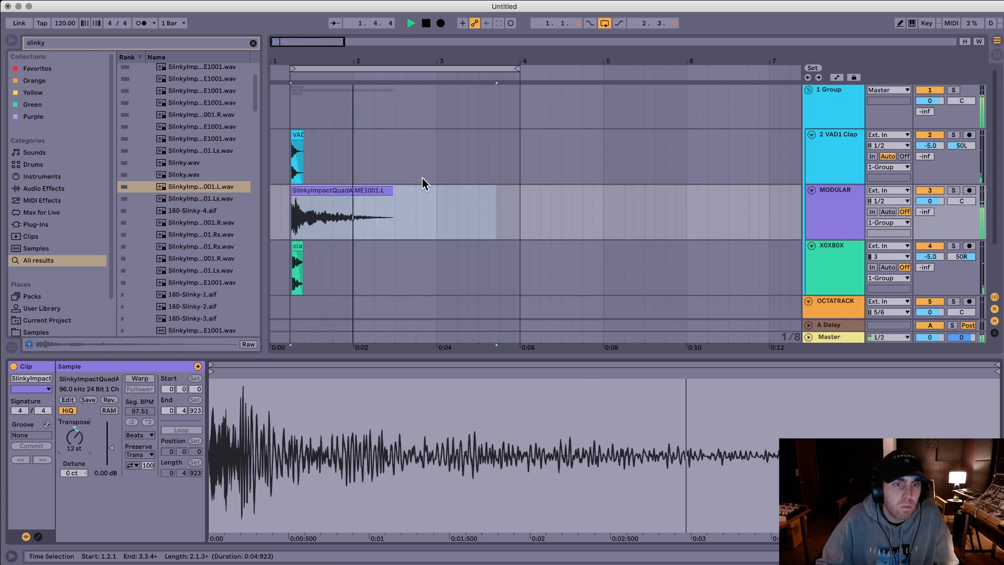
click(386, 191)
key(space)
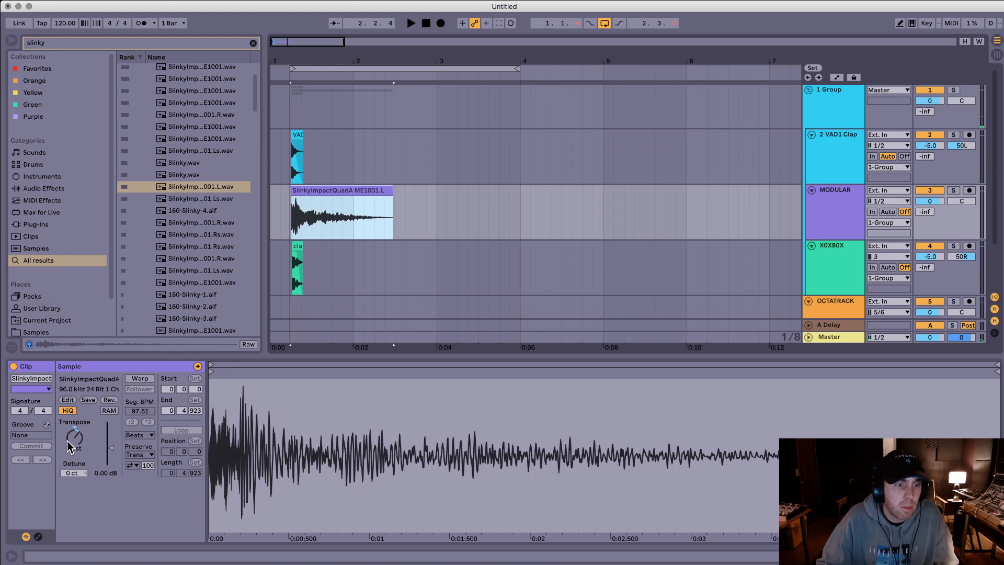
Step: Set the SlinkyImpactQuadA clip's transpose to 24 st, audition it, and add a long fade-out to its end
drag(76, 441, 76, 426)
key(space)
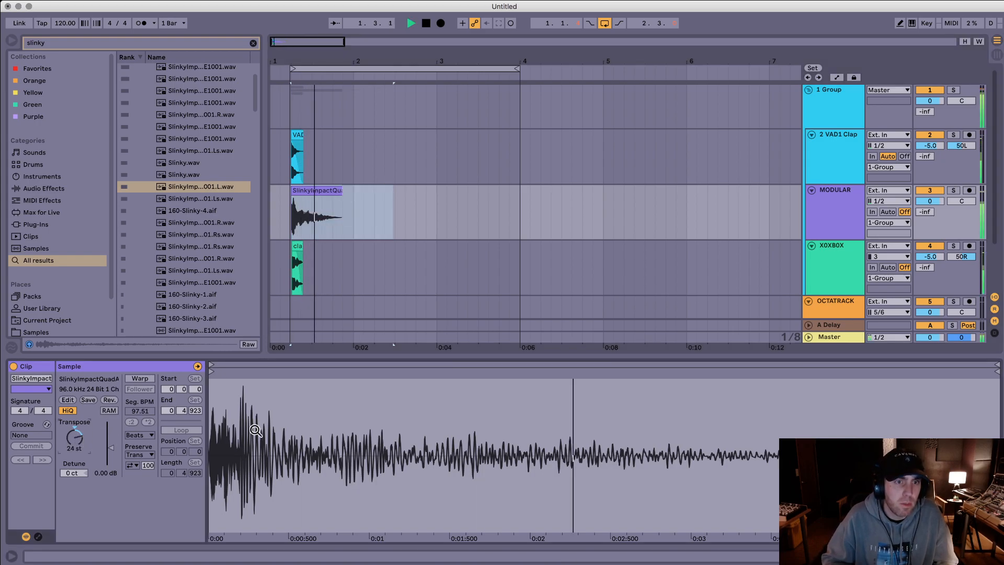
key(space)
click(341, 198)
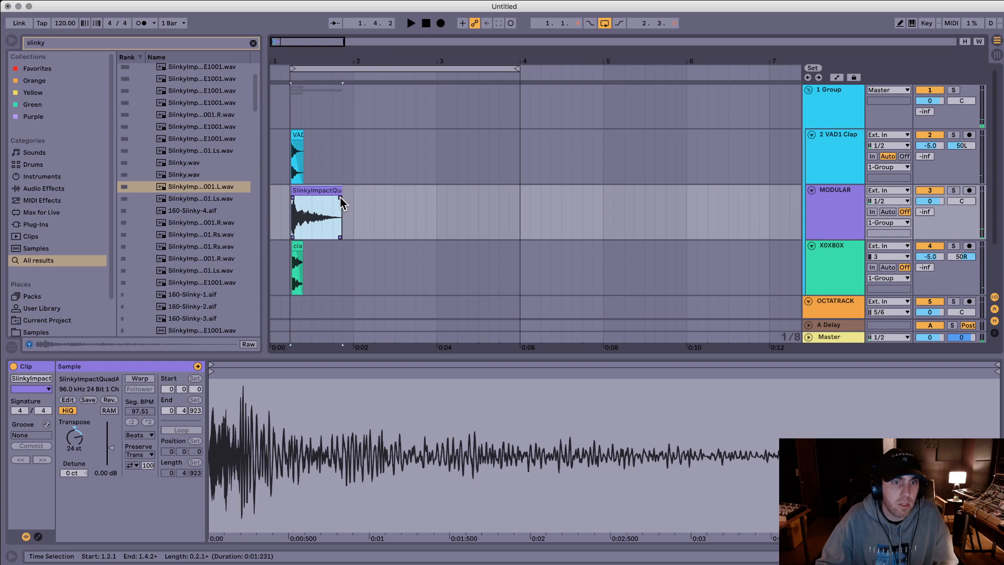
Step: Search the browser for auto and add an Auto Filter to the 2 VAD1 Clap track
click(301, 152)
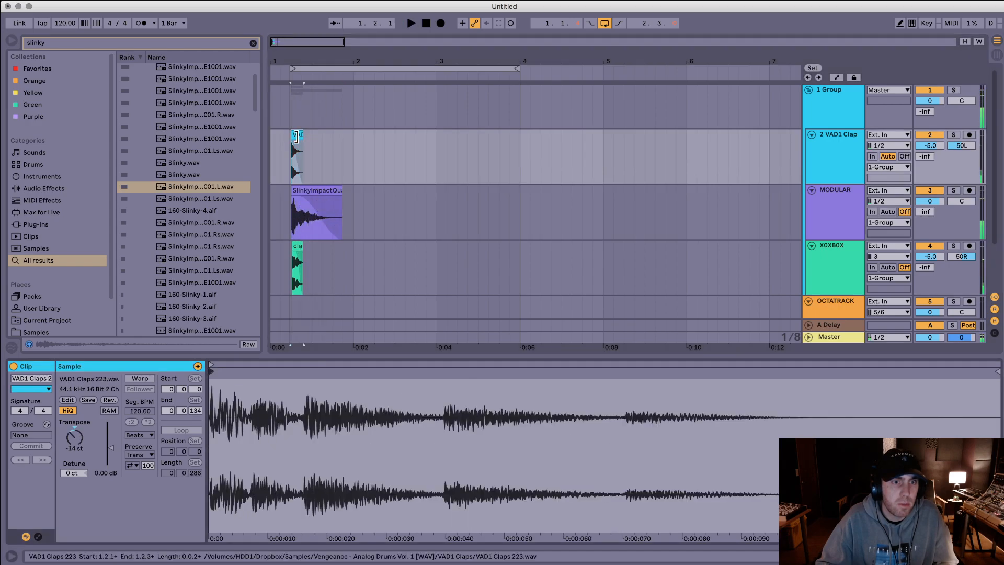
key(super+f)
text(auto)
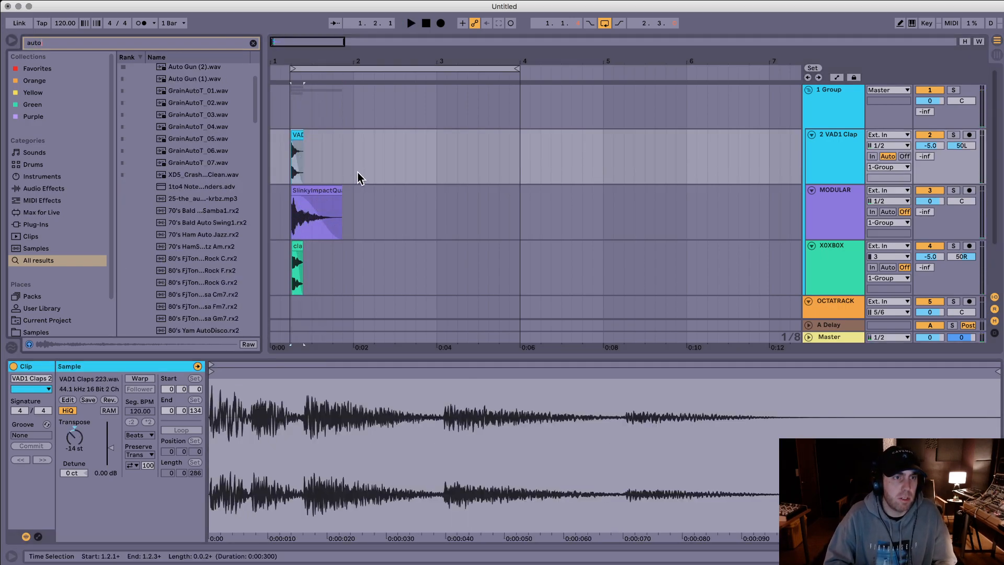
key(Down)
key(Return)
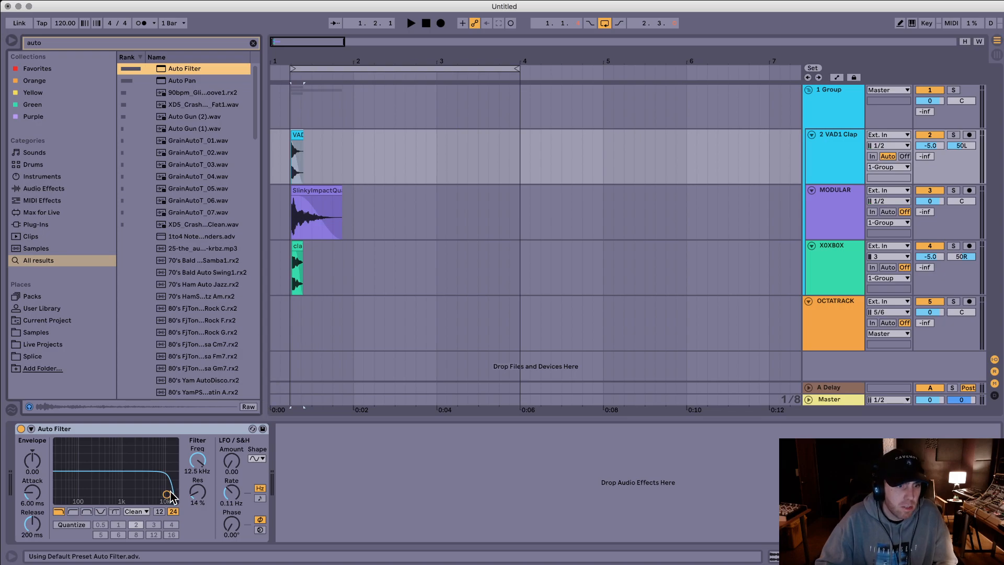
Step: Set the Auto Filter's low-pass cutoff to 3.25 kHz with 16% resonance, auditioning it with the other clap layers
drag(167, 494, 113, 496)
click(284, 281)
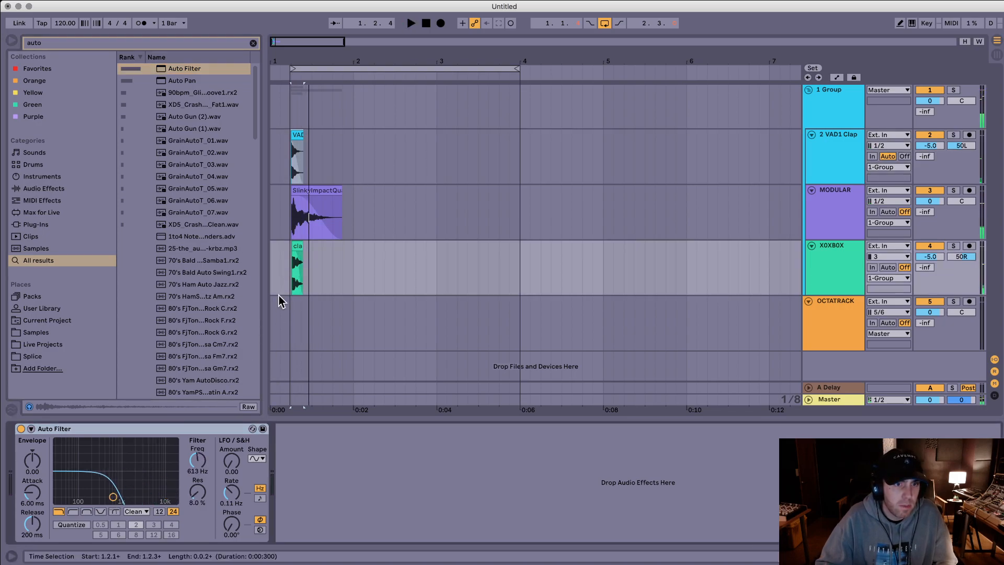
drag(112, 497, 114, 497)
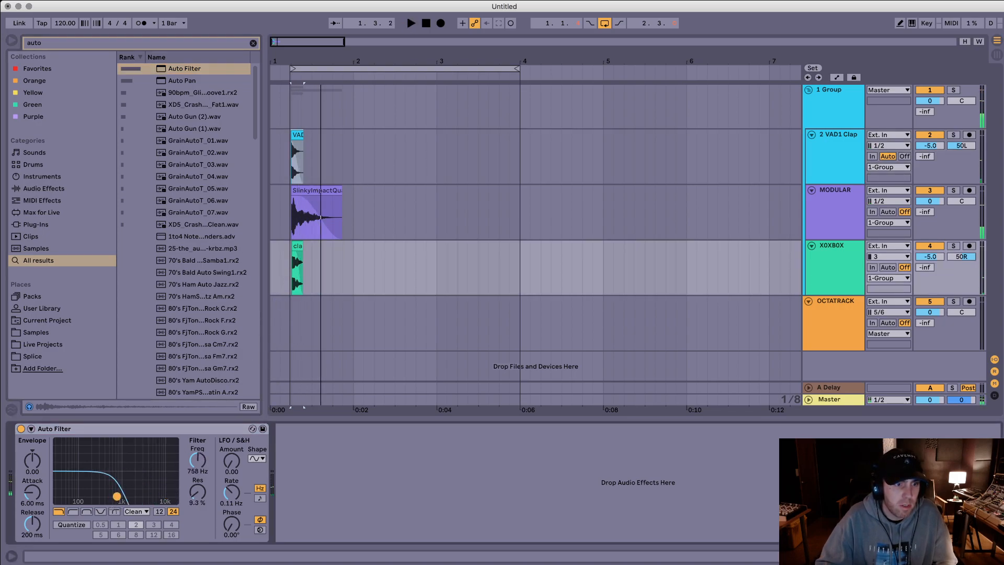
click(281, 157)
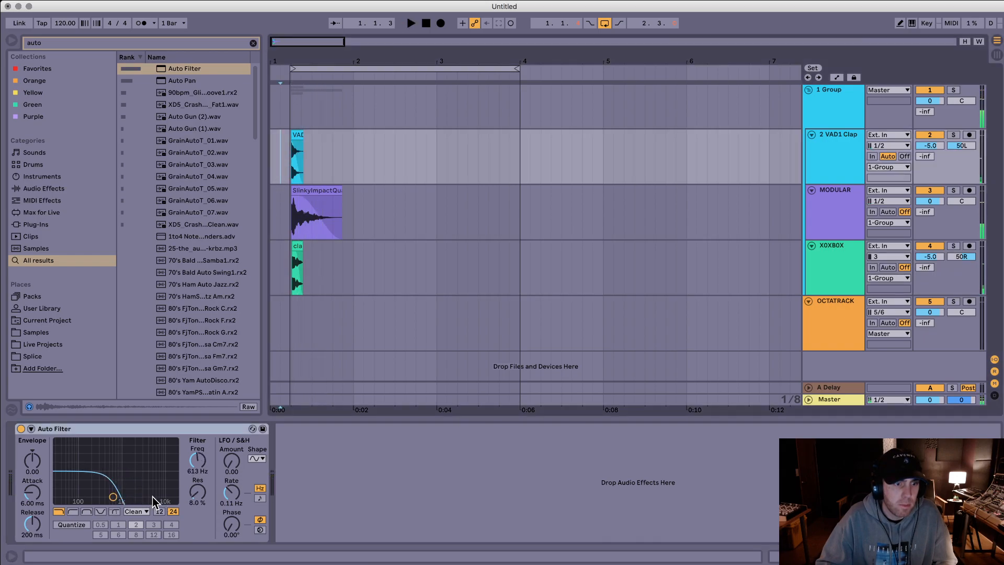
drag(113, 496, 142, 492)
key(space)
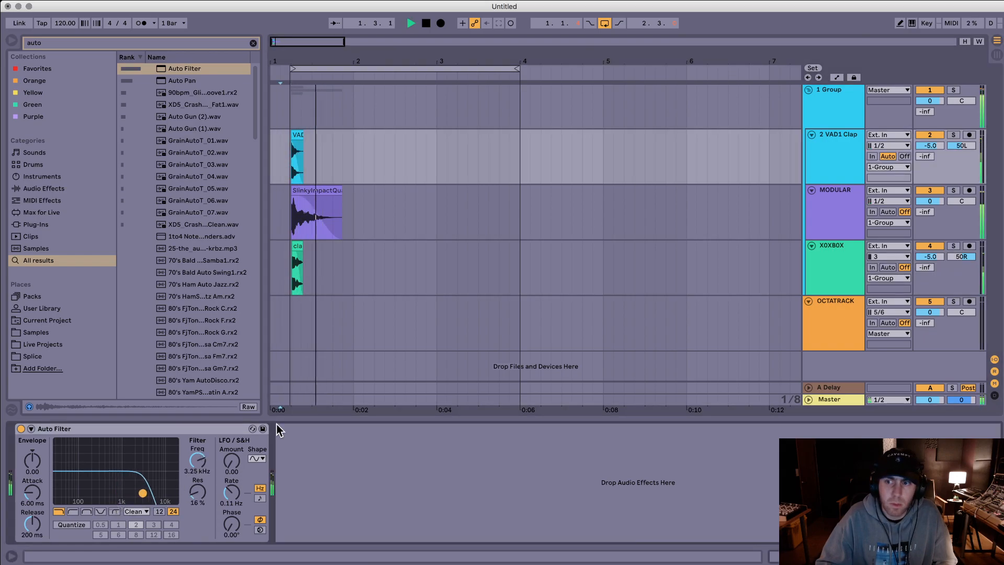
key(space)
Step: Bend the SlinkyImpactQuadA clip's fade-out into a faster-dropping concave curve and audition it
drag(371, 162, 303, 207)
click(320, 191)
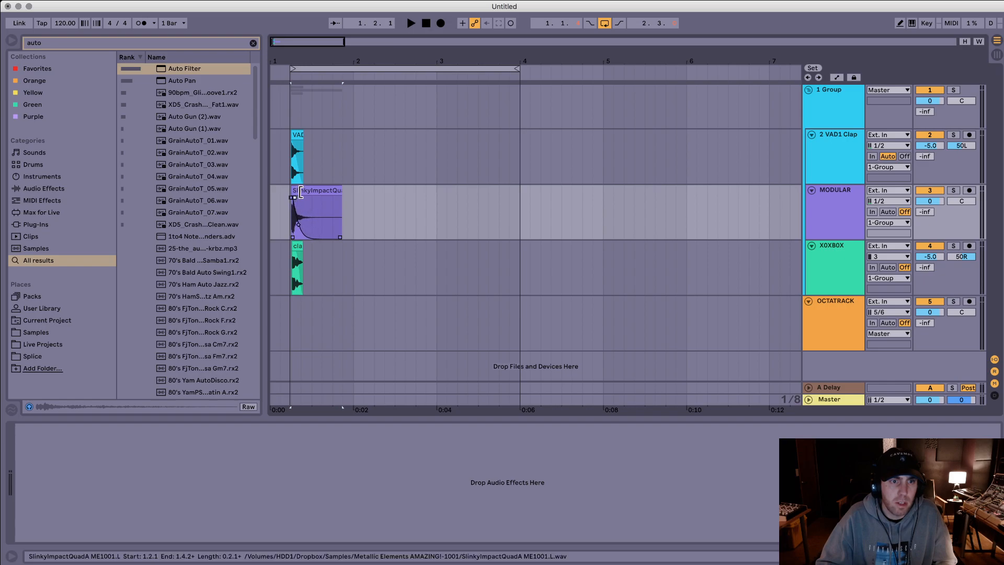
click(297, 190)
key(space)
drag(300, 225, 304, 214)
key(space)
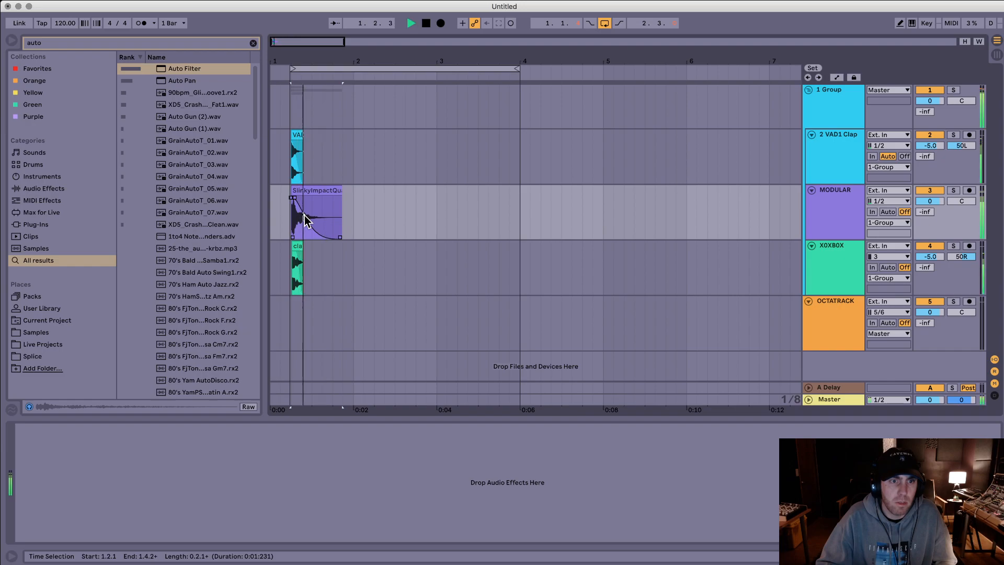
key(space)
Step: Search the browser for valhalla and add ValhallaVintageVerb to the MODULAR track
click(346, 173)
click(317, 191)
key(super+f)
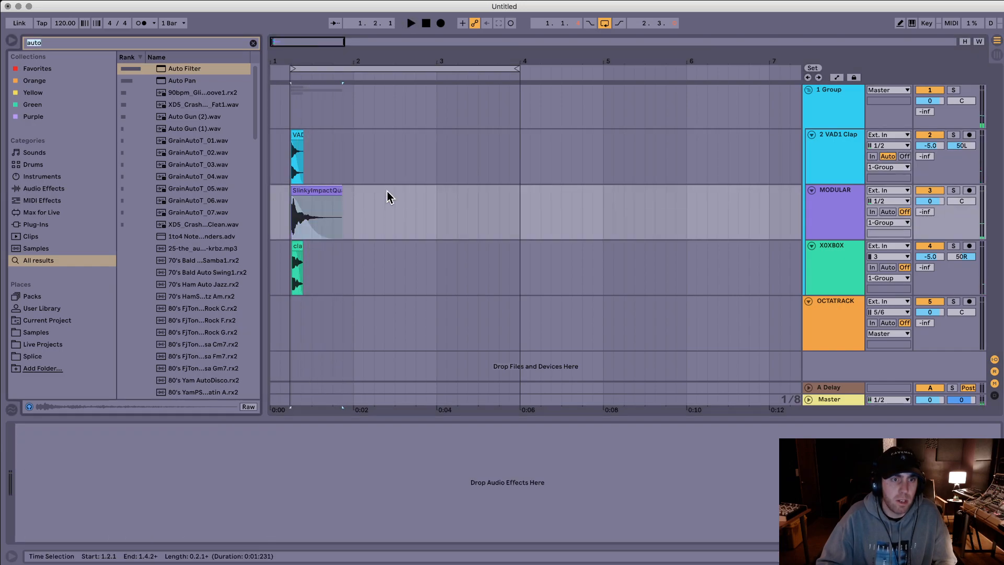
text(valhalla)
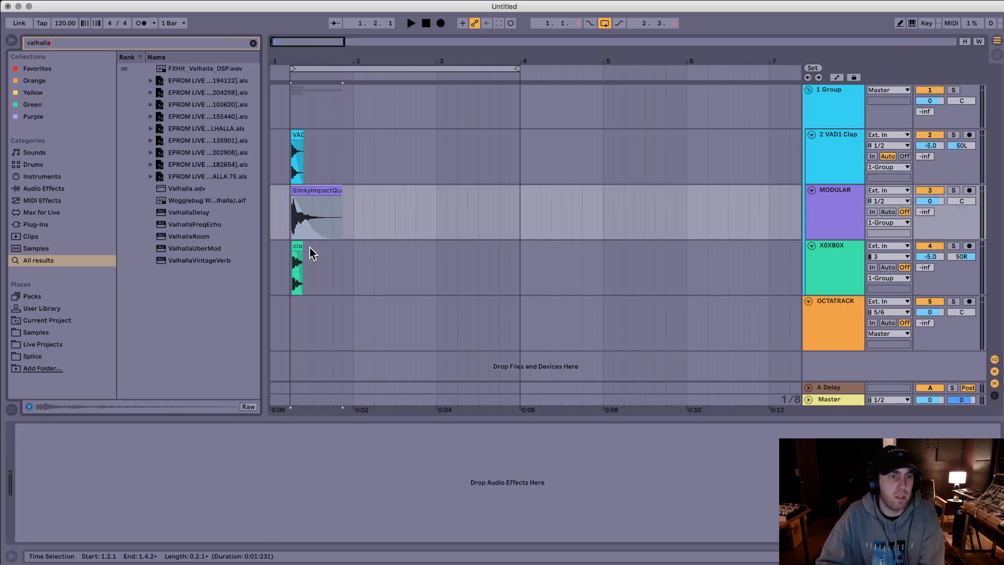
double_click(213, 260)
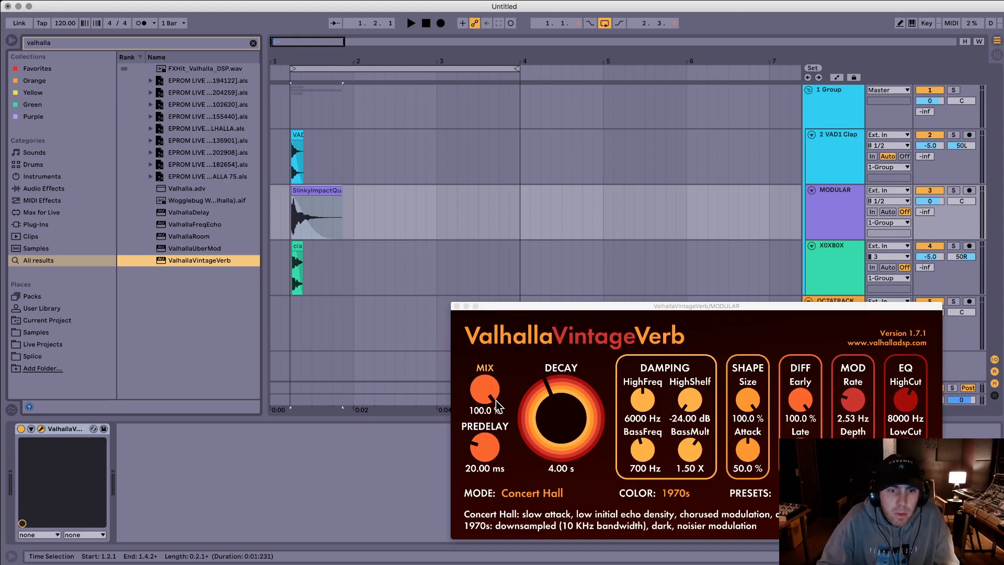
Step: Set the reverb to Smooth Plate mode, NOW color, 58.8% mix, 0.29 s decay, 20.8% size and 0.65 X BassMult
drag(497, 406, 498, 418)
click(546, 493)
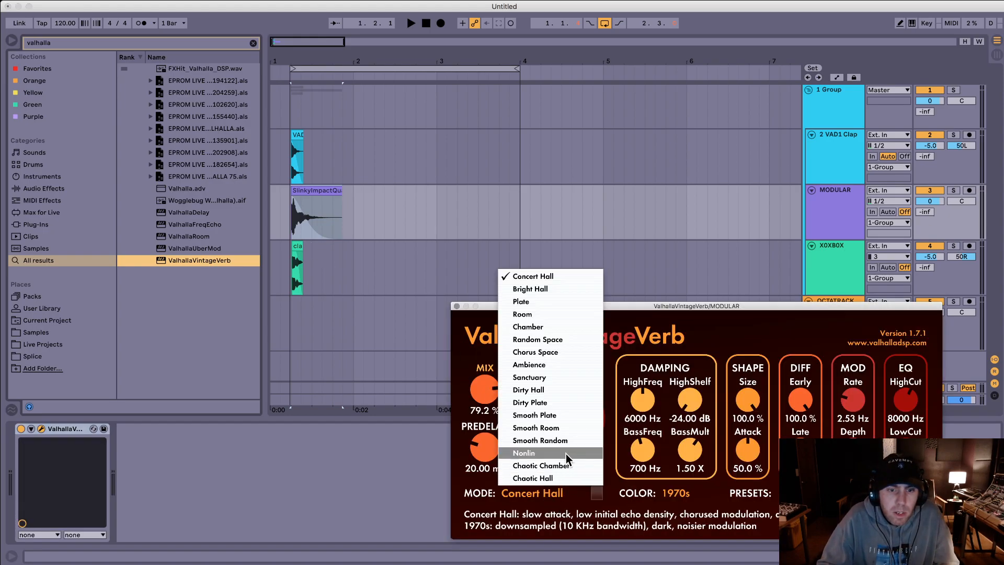
click(538, 415)
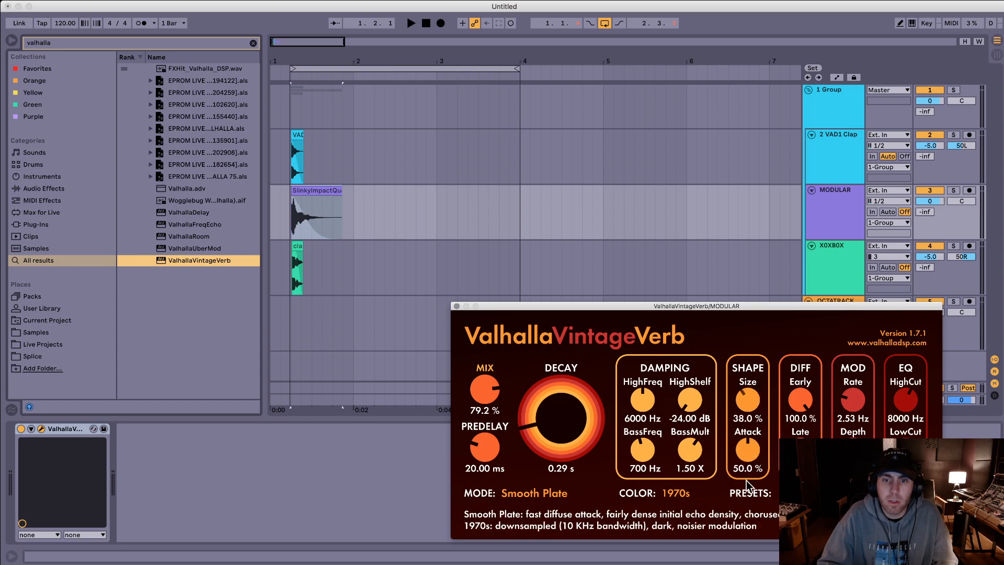
click(680, 492)
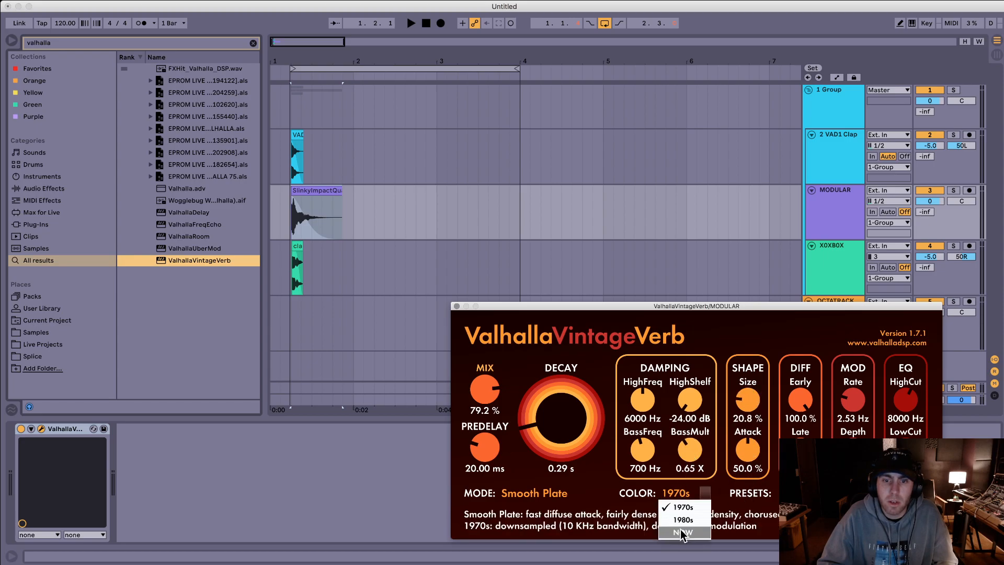
click(682, 526)
Step: Draw reverb Mix automation on MODULAR rising from 0% at the clip's start to a peak and back to 0%, and audition it
key(a)
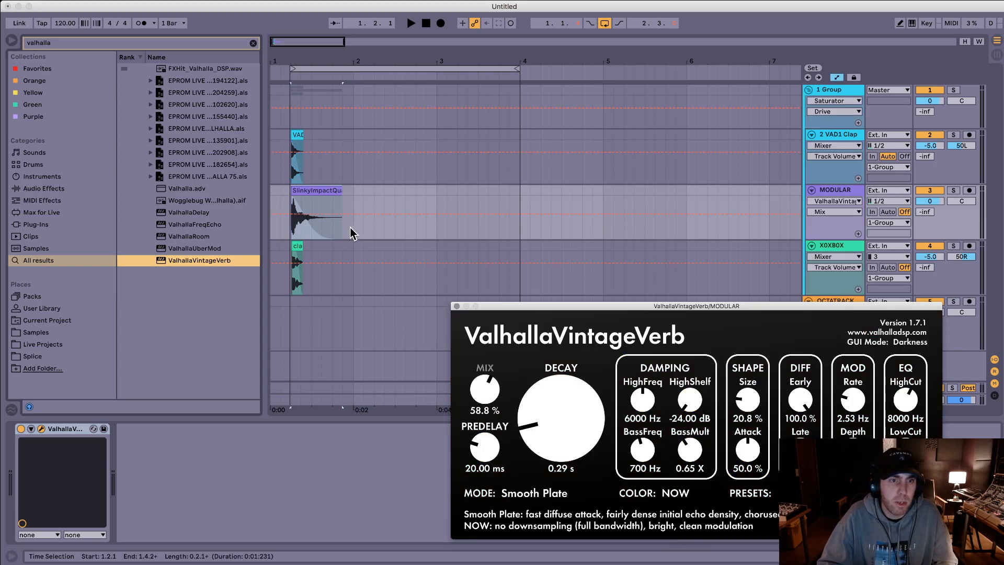
drag(325, 214, 337, 235)
key(space)
key(space)
click(301, 205)
key(space)
key(space)
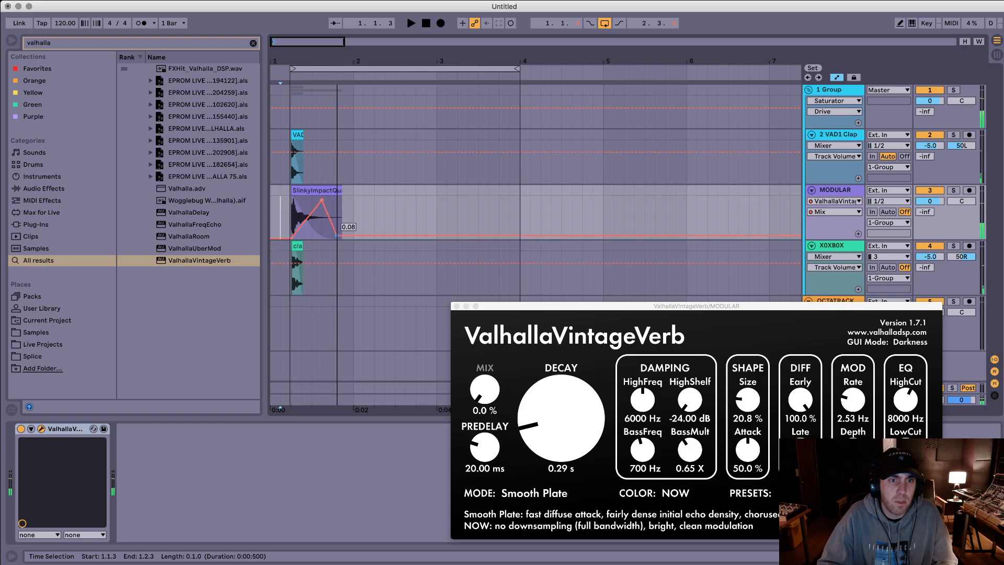
Step: Select the layered clap from 1.2.1 and export it to the Claps folder as stream clap 4.wav
drag(468, 215, 292, 159)
drag(293, 57, 503, 45)
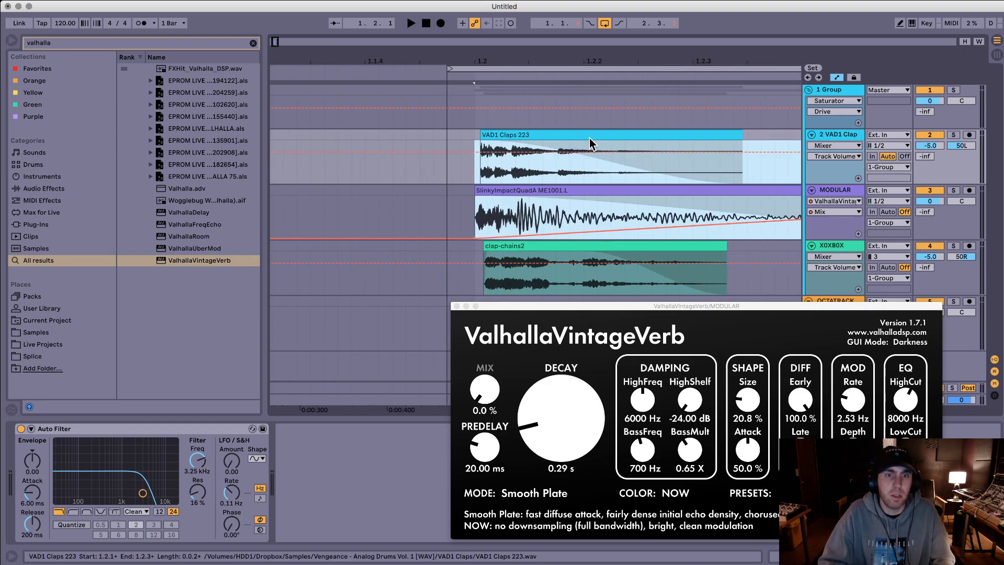
key(super+shift+r)
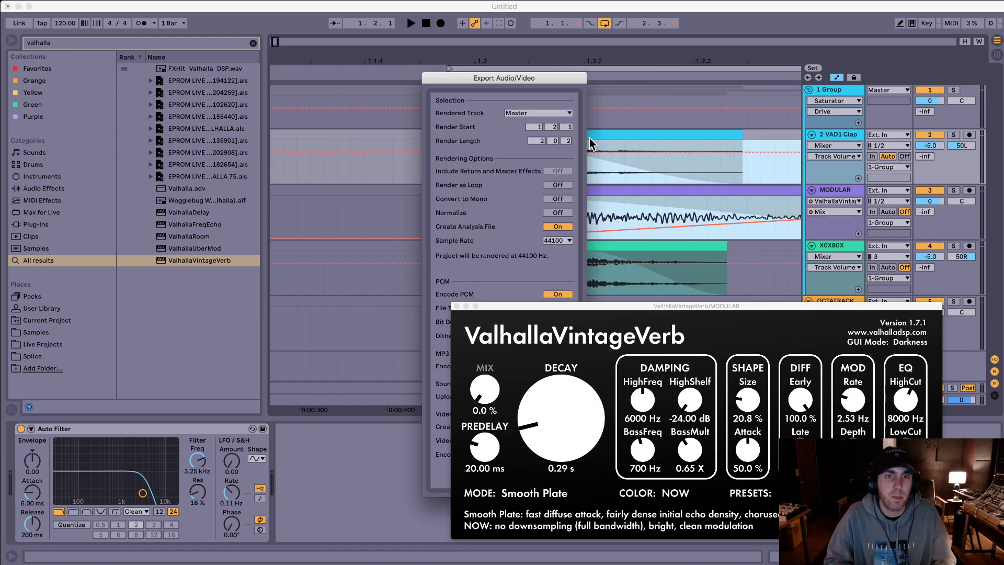
key(Return)
key(Right)
key(BackSpace)
text(4)
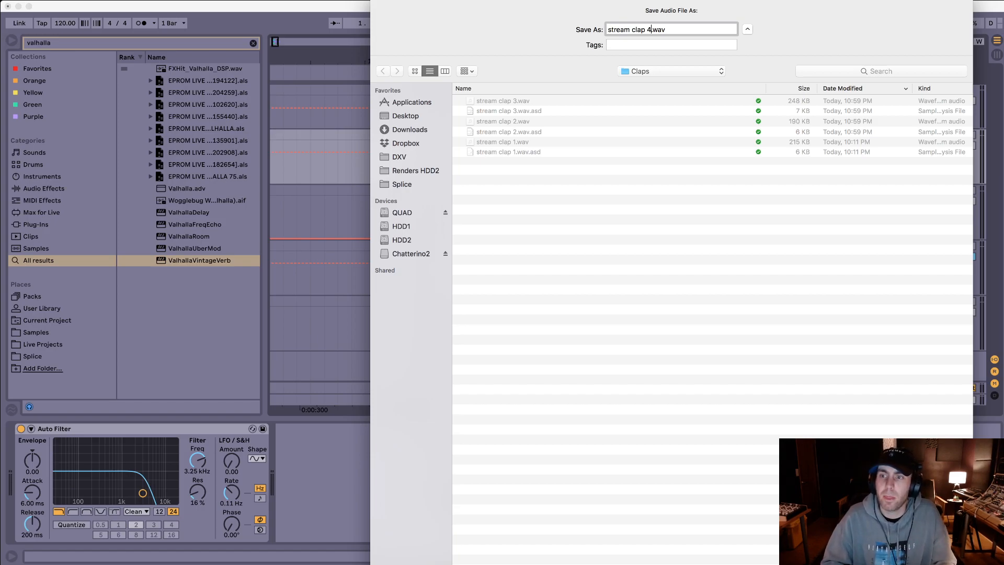
key(Return)
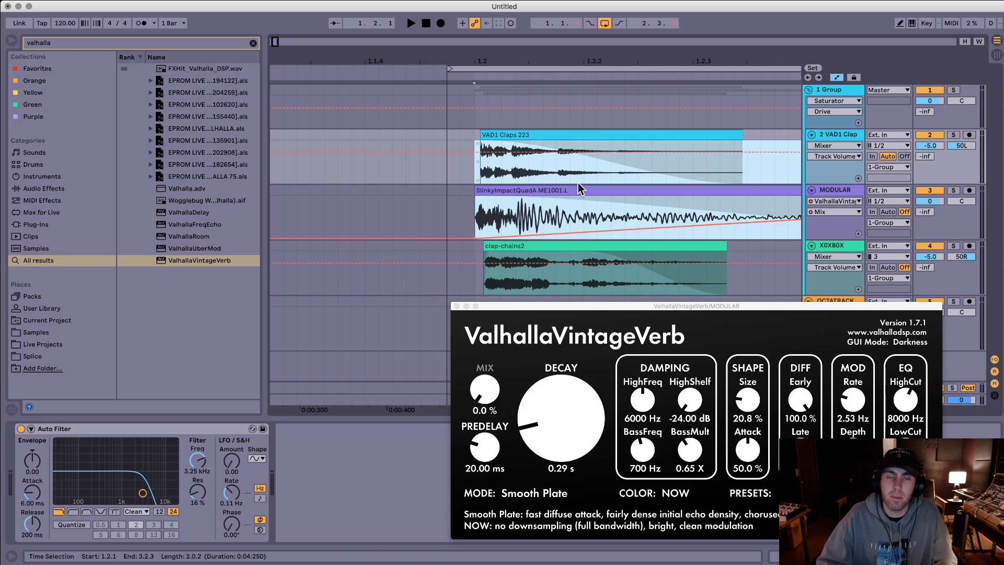
Step: Close the ValhallaVintageVerb window, search the browser for metal and preview the swords metal samples
drag(596, 301, 577, 287)
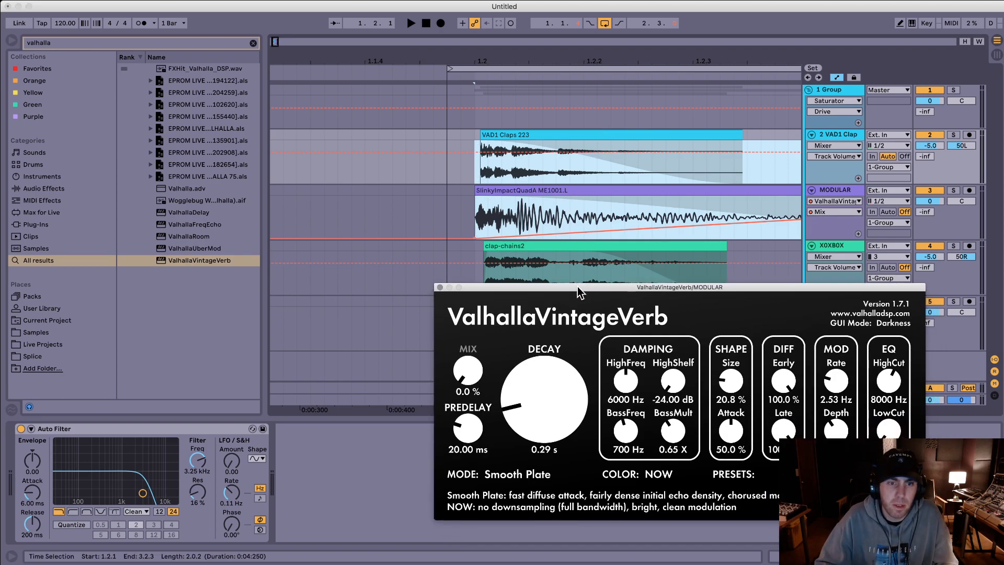
click(440, 287)
drag(564, 58, 394, 69)
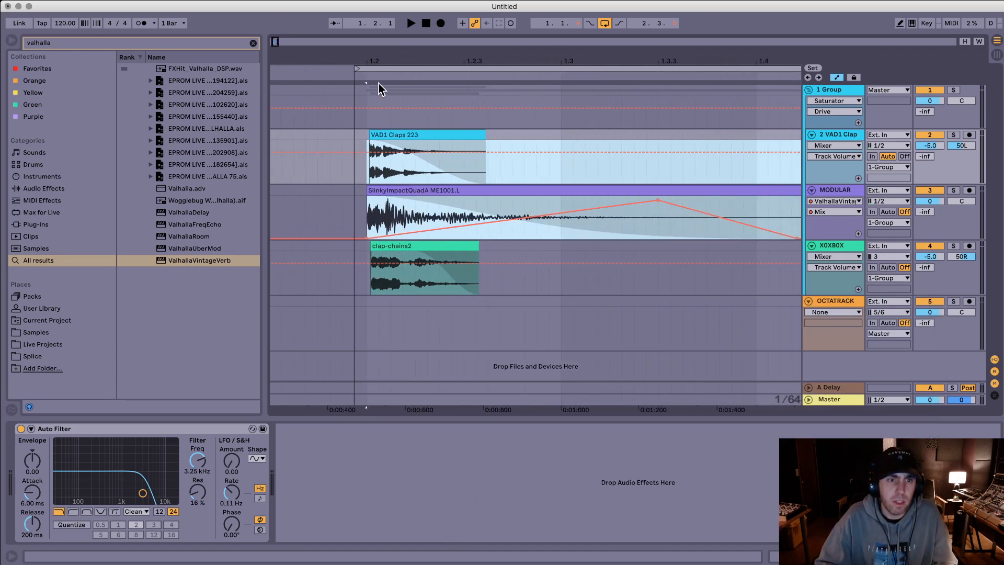
click(446, 107)
text(metal)
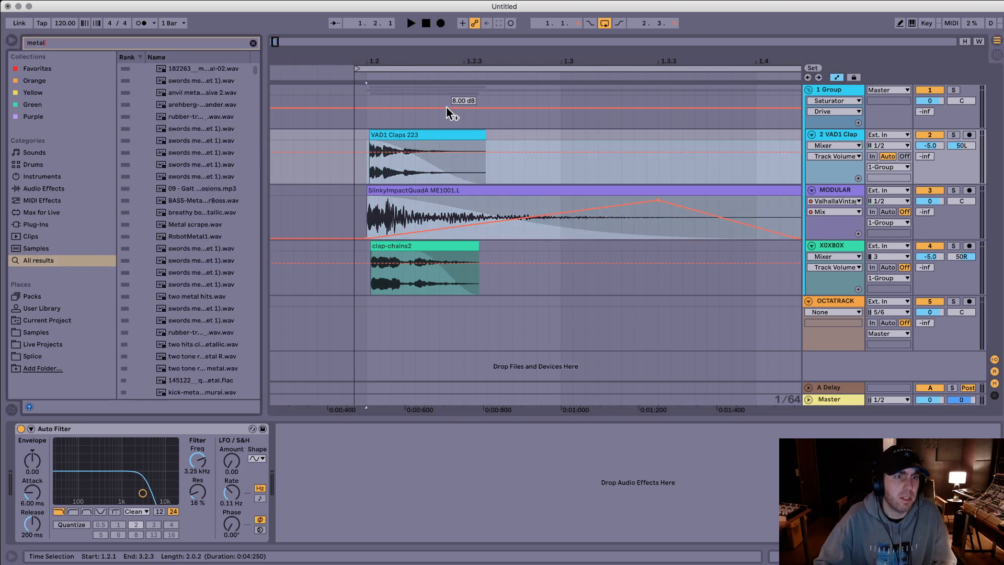
click(193, 153)
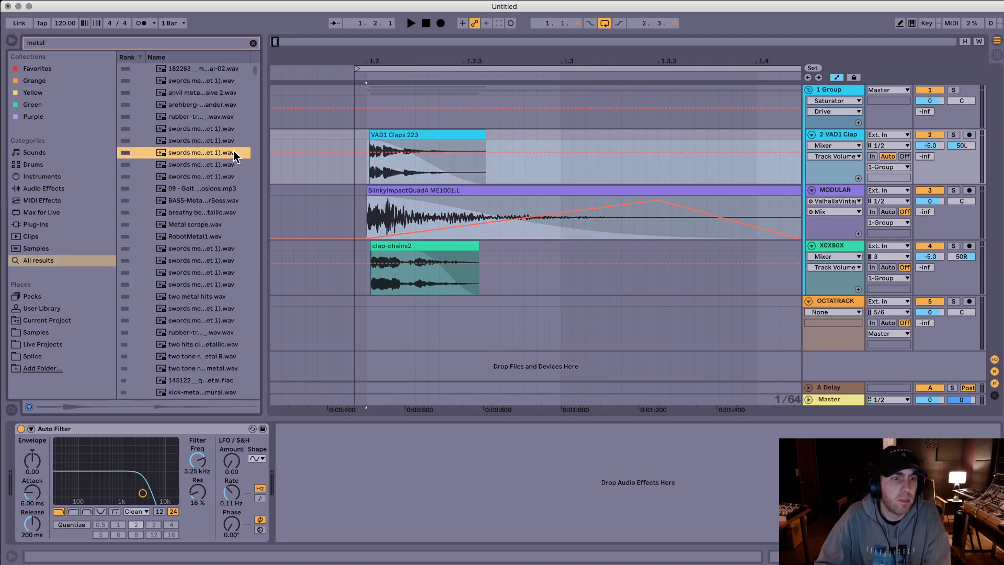
key(Down)
Step: Place swords metal 2 (snippet 29) (snippet 1) on MODULAR at 1.2.1, delete the leftover SlinkyImpactQuadA piece and audition the layers
drag(208, 162, 368, 217)
key(space)
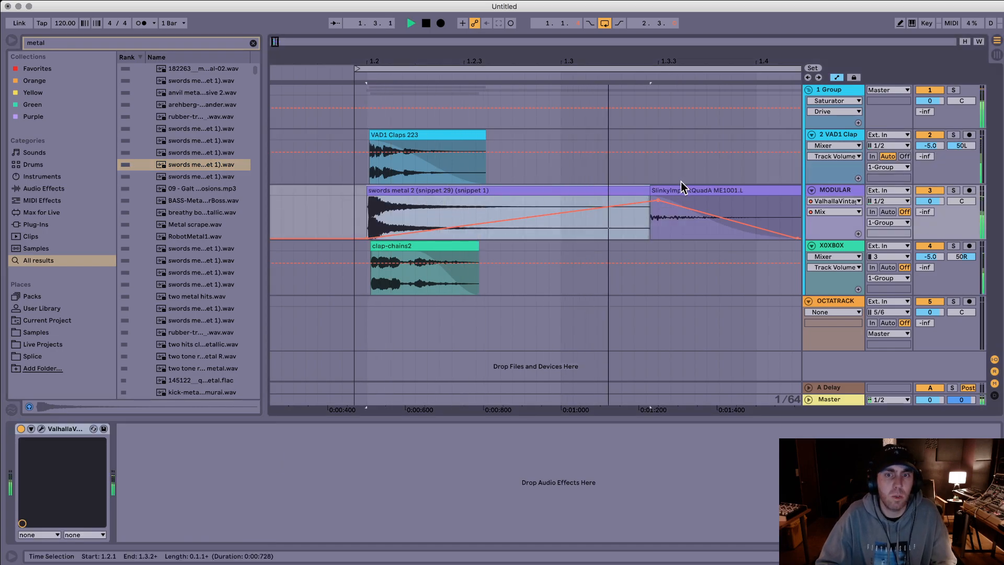
click(681, 190)
key(Delete)
click(613, 192)
key(space)
key(space)
key(space)
key(space)
key(space)
Step: Duplicate the MODULAR track together with its swords metal 2 clip
double_click(504, 193)
click(834, 191)
key(super+d)
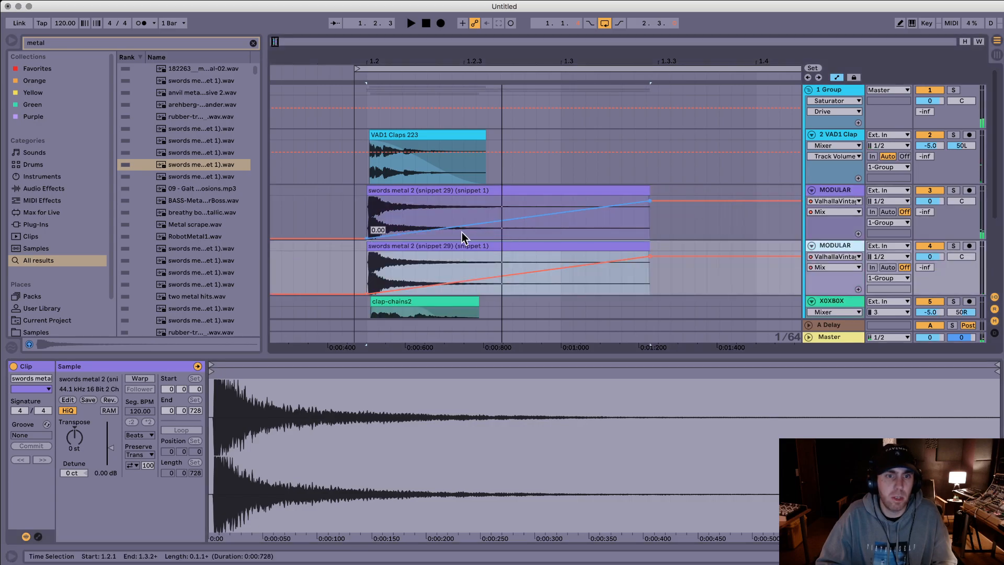
Step: Transpose the duplicated track's swords metal 2 clip to -12 st and audition it with the other layers
double_click(438, 246)
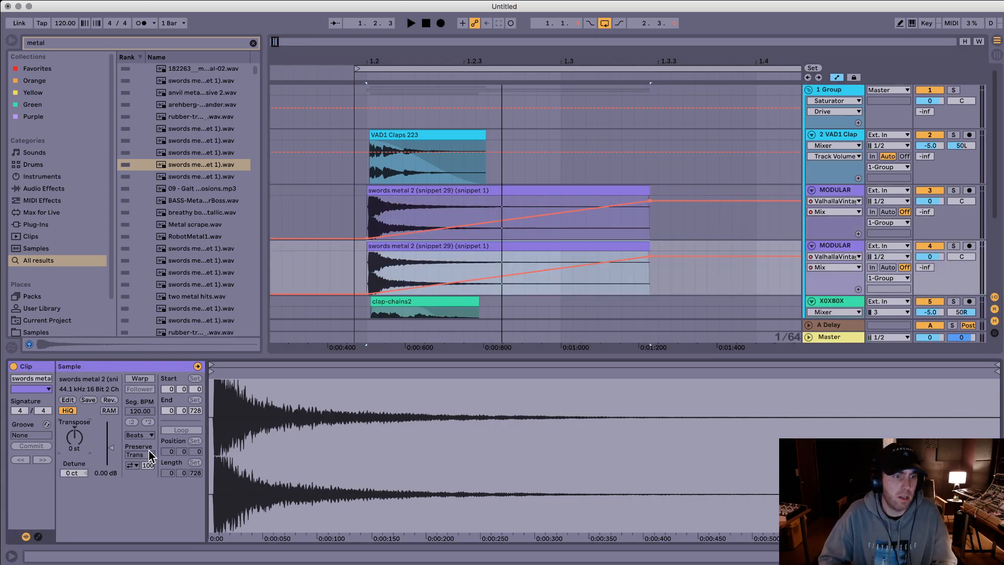
text(-12)
key(Return)
key(space)
key(space)
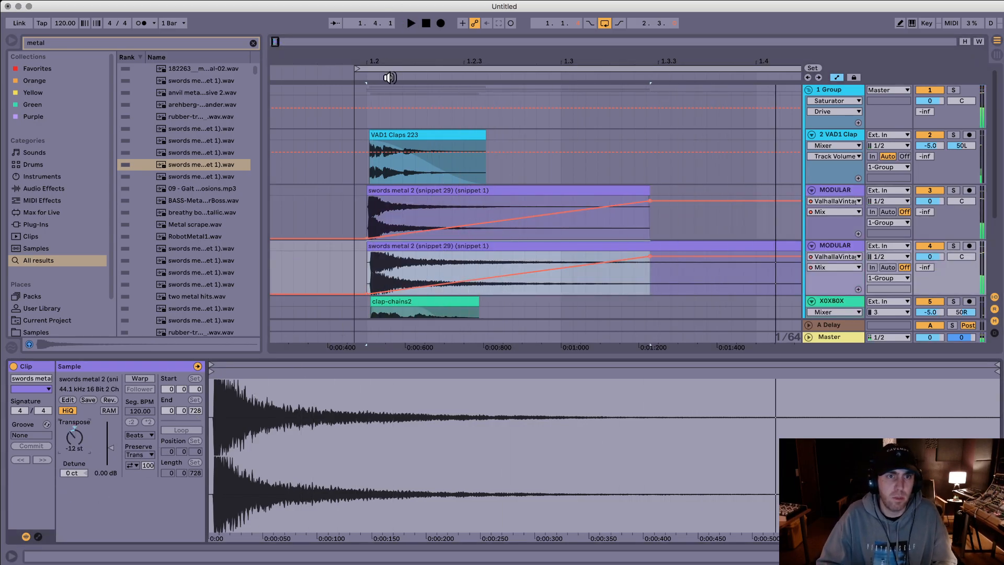
drag(399, 61, 300, 73)
key(space)
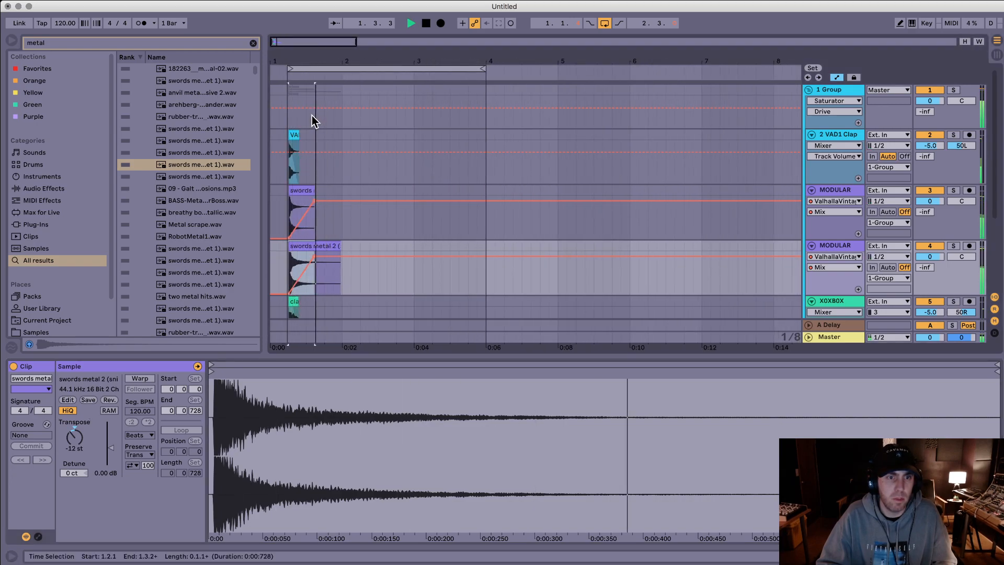
key(space)
Step: Hide the automation, add long fade-outs to both swords metal 2 clips and play the layered clap
click(335, 247)
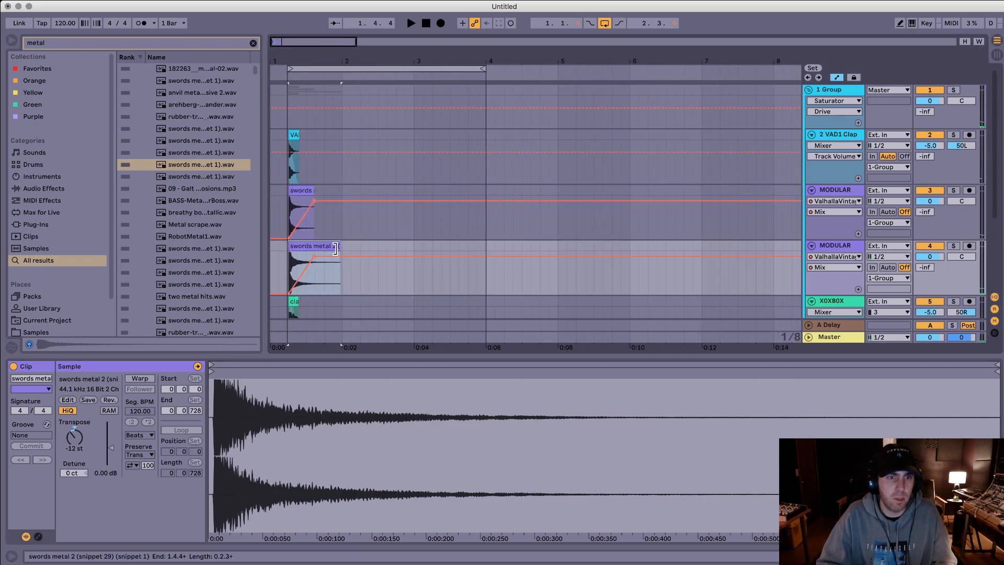
key(a)
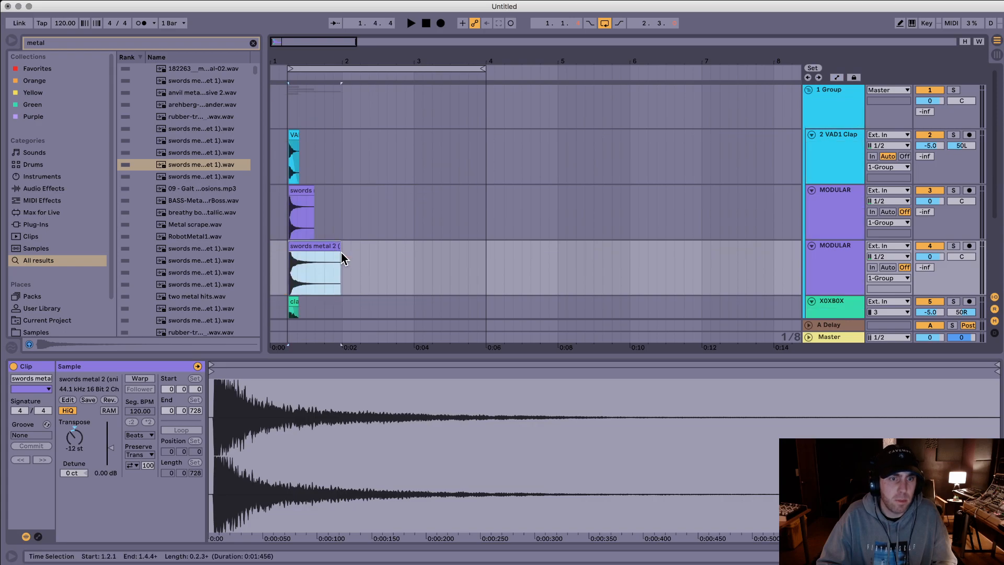
drag(340, 258, 302, 257)
click(312, 203)
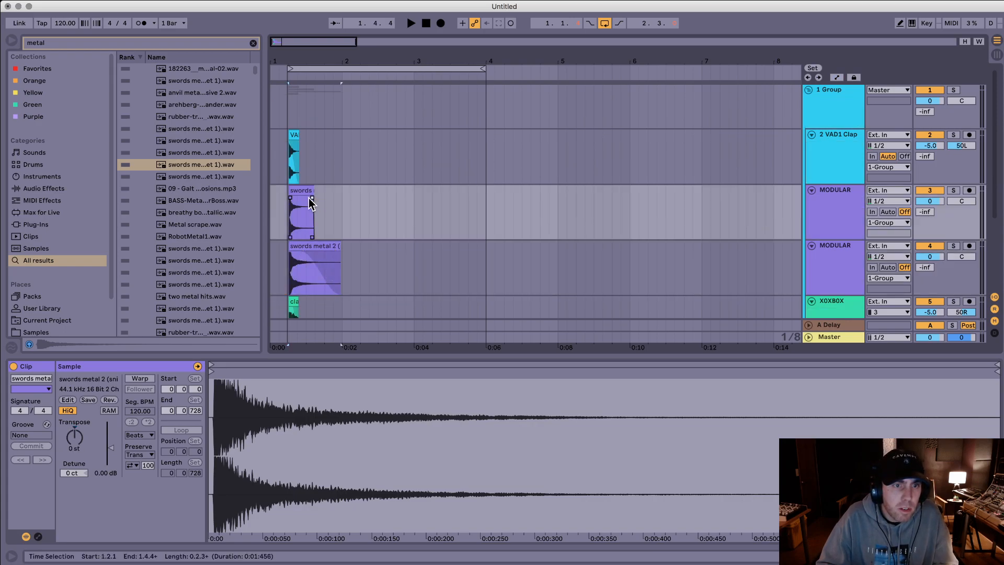
click(282, 160)
key(space)
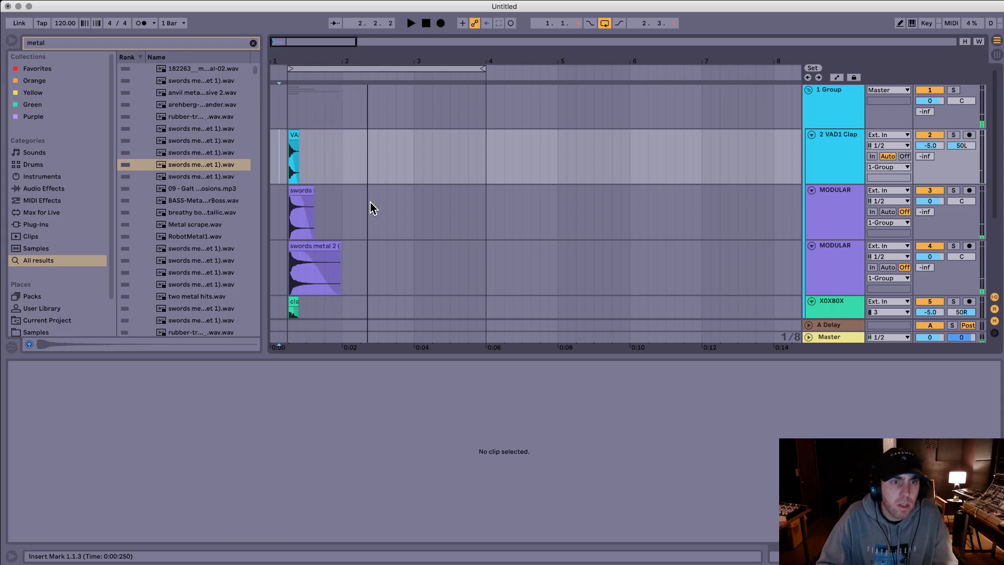
Step: Export the layered clap from 1.2.1 with a length of 0.3.3 as stream clap 5.wav in the Claps folder
scroll(372, 183, down, 2)
drag(291, 56, 429, 67)
drag(680, 124, 362, 293)
key(super+shift+r)
key(Return)
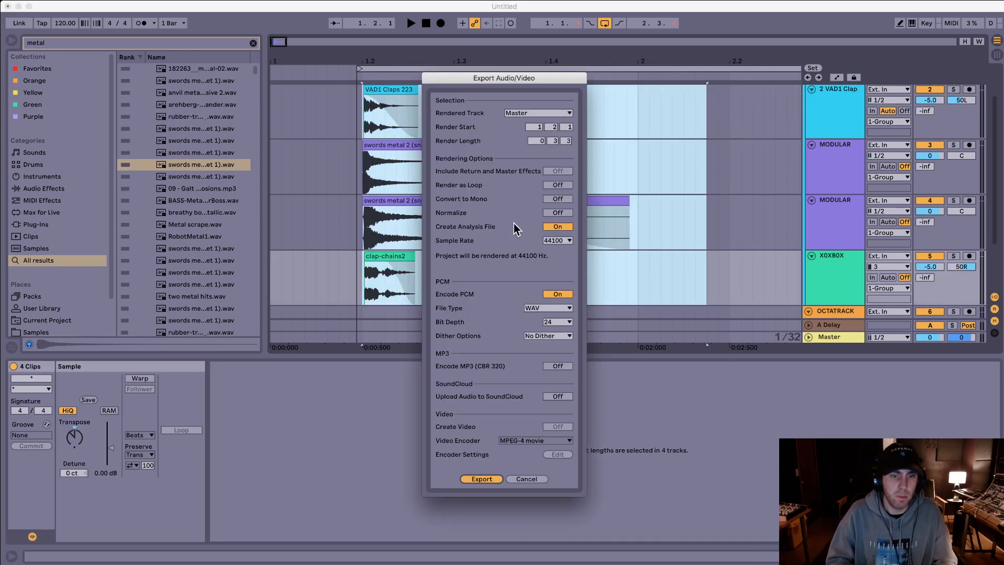
key(Right)
key(BackSpace)
text(5)
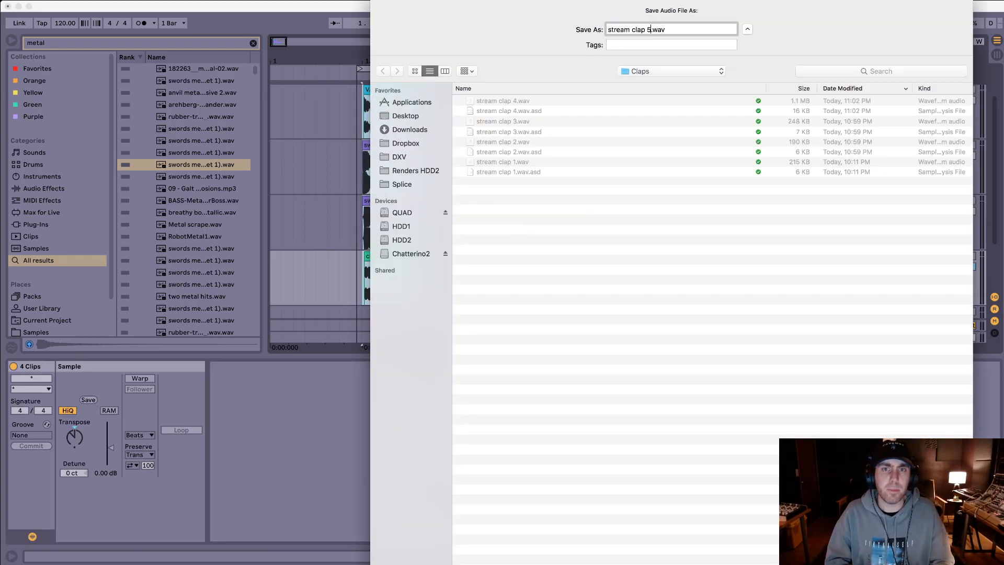
key(Return)
Step: Delete the swords metal 2 clips from both MODULAR tracks
click(556, 174)
click(520, 199)
key(Delete)
click(439, 146)
key(Delete)
Step: Audition the metal samples in the browser results, from Metal scrape.wav through ringing metal hit.wav
scroll(188, 230, down, 1)
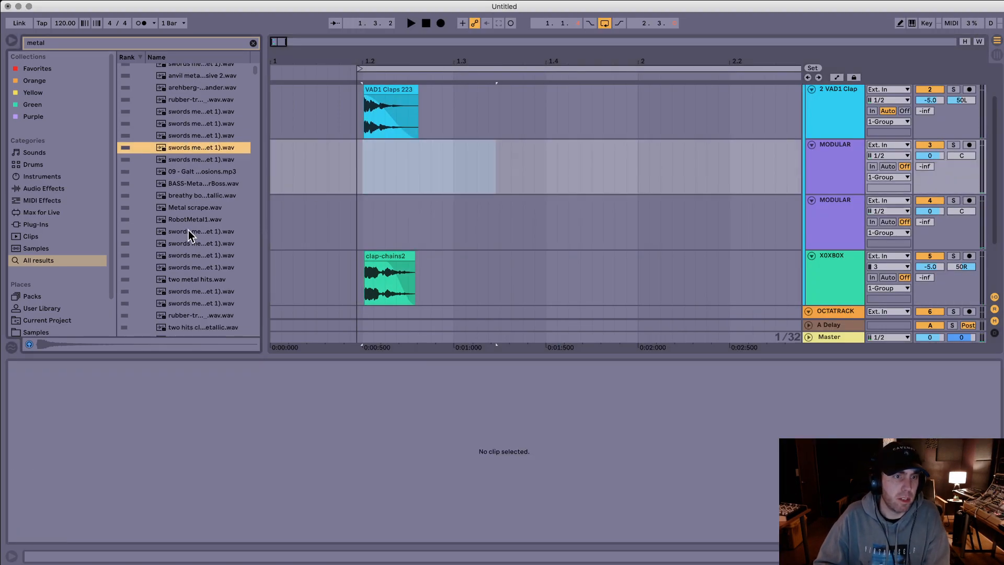
click(190, 205)
click(220, 219)
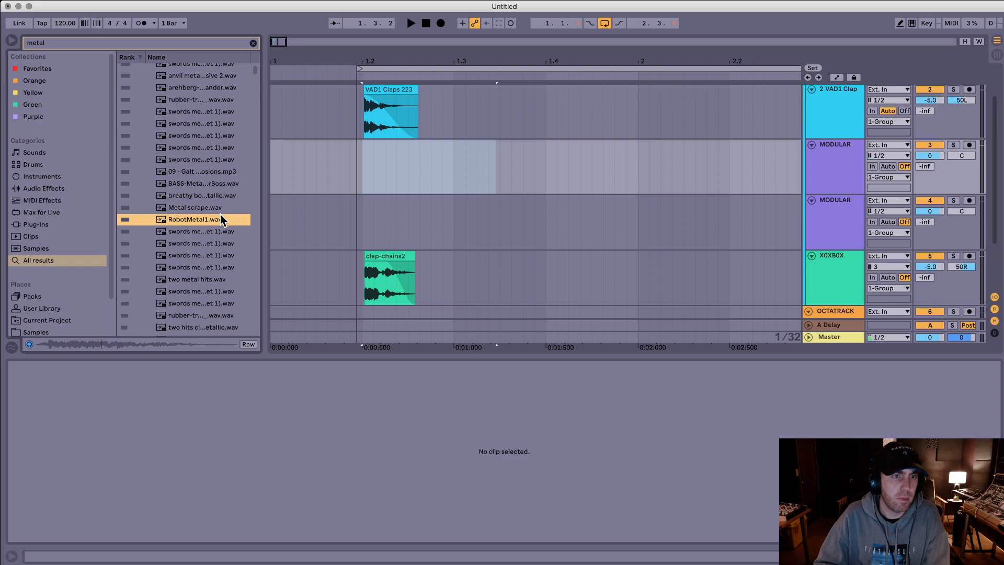
key(Down)
scroll(207, 218, down, 2)
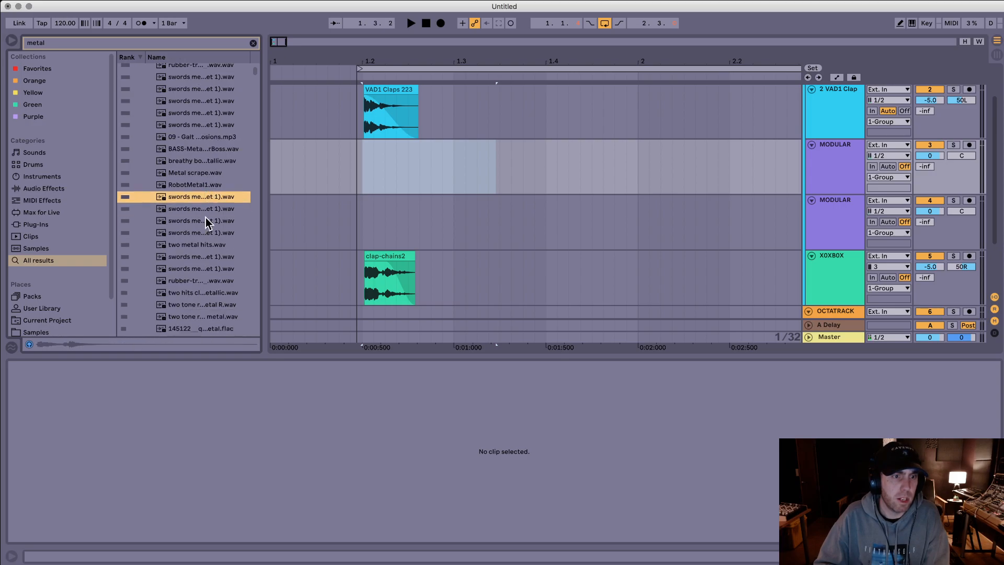
click(192, 244)
key(Down)
key(Down)
key(Down)
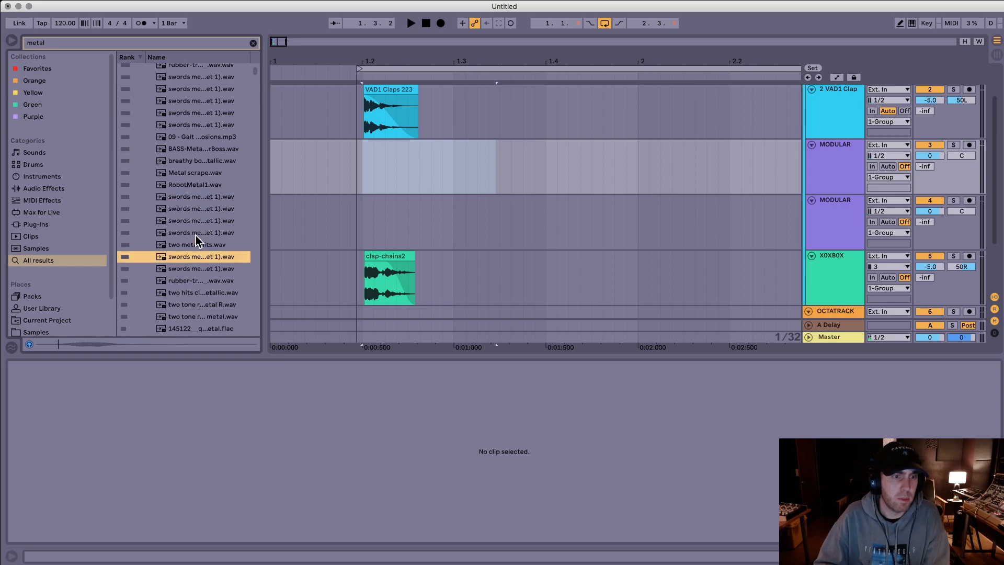
key(Down)
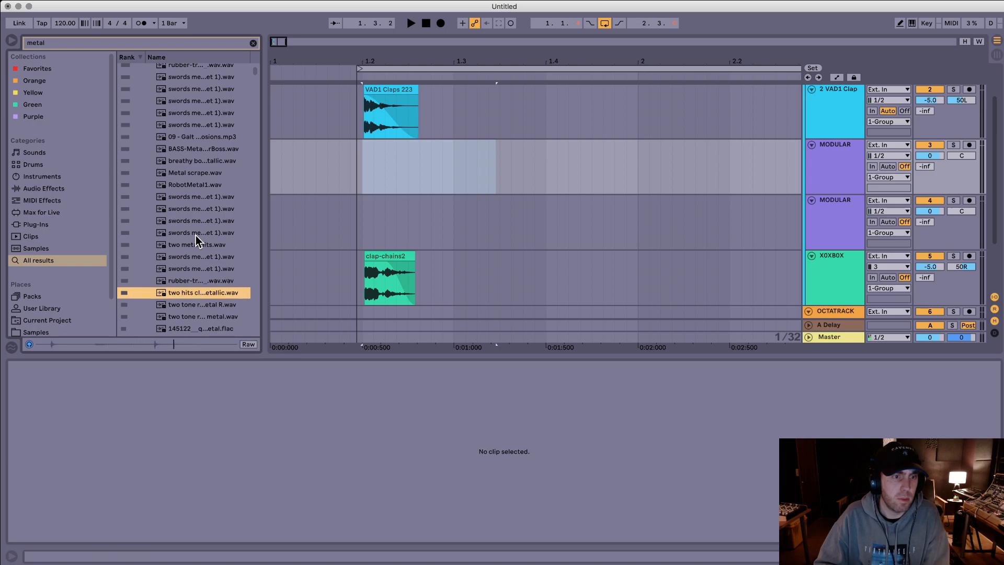
scroll(196, 236, down, 5)
key(Down)
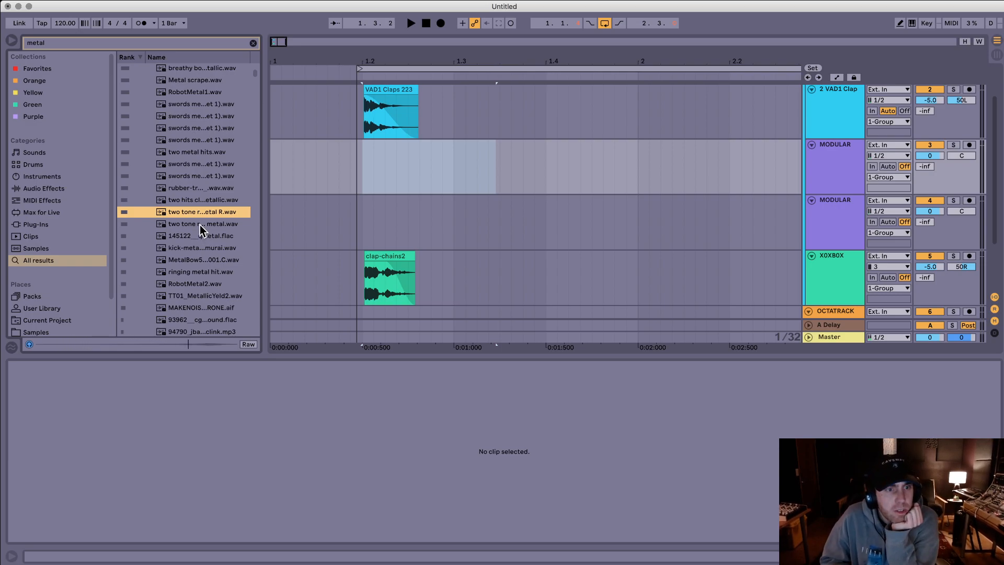
click(199, 225)
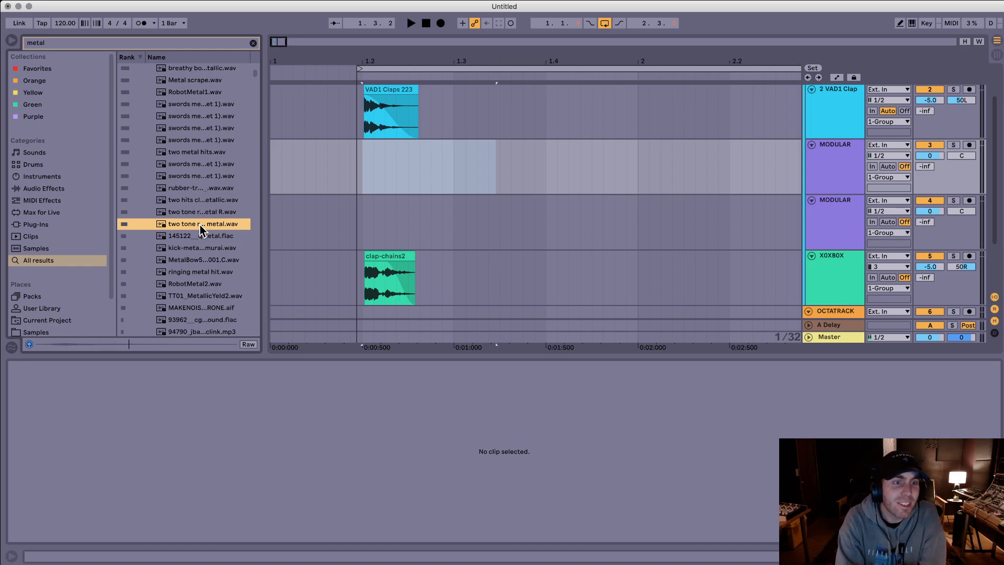
key(Down)
key(Down)
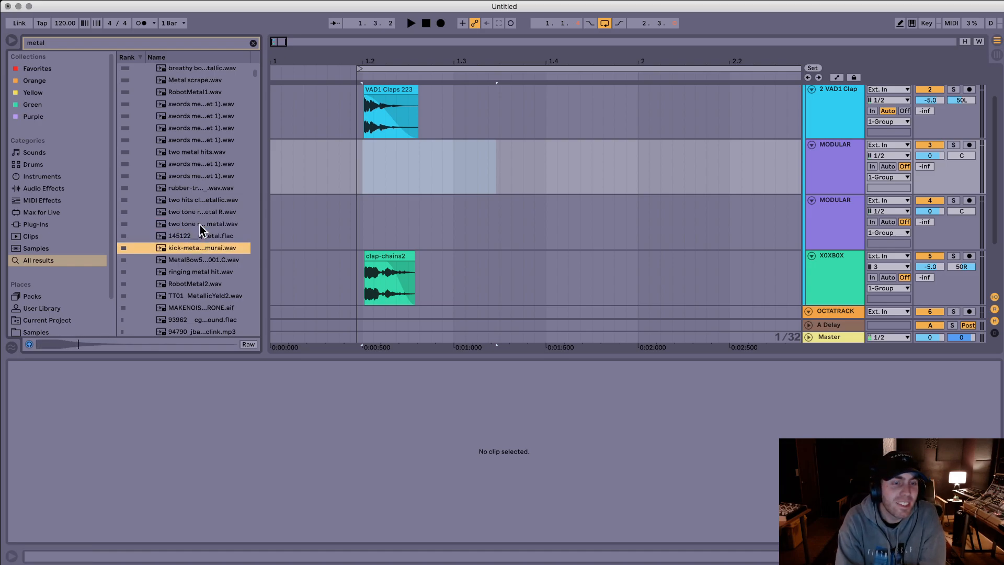
key(Down)
key(Down)
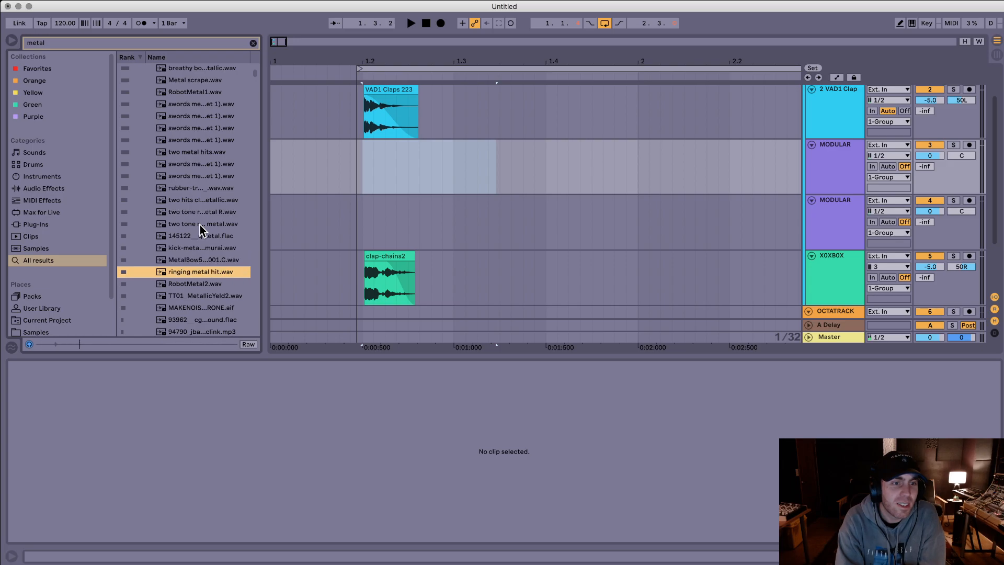
Step: Place ringing metal hit.wav on the upper MODULAR track and cut away the part before 1.2.1
drag(181, 279, 338, 167)
click(361, 160)
key(super+e)
click(353, 145)
key(Delete)
click(375, 146)
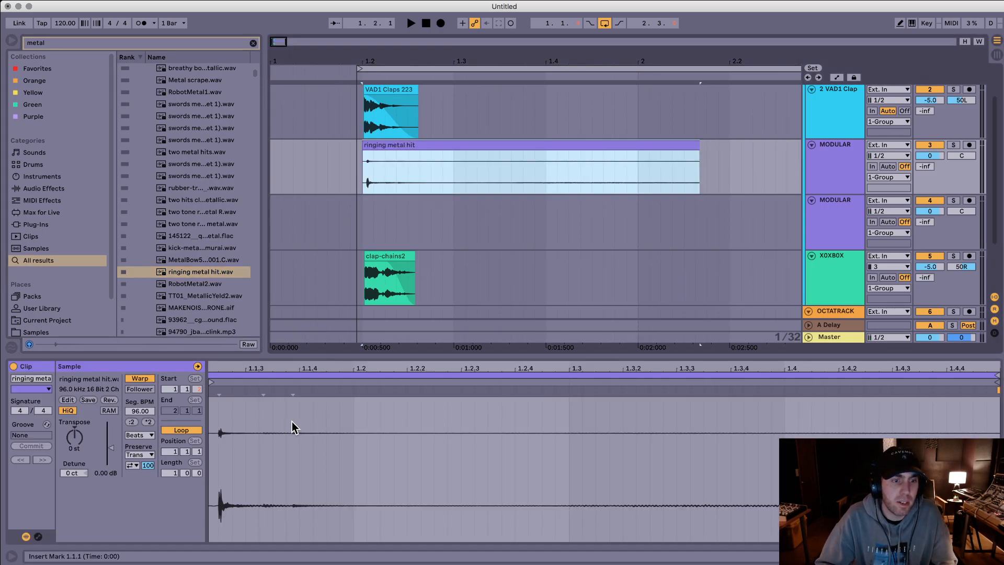
Step: Turn off warping for the ringing metal hit clip, add a full-length fade-out and play the layers
click(145, 379)
drag(780, 147, 360, 155)
click(351, 152)
key(space)
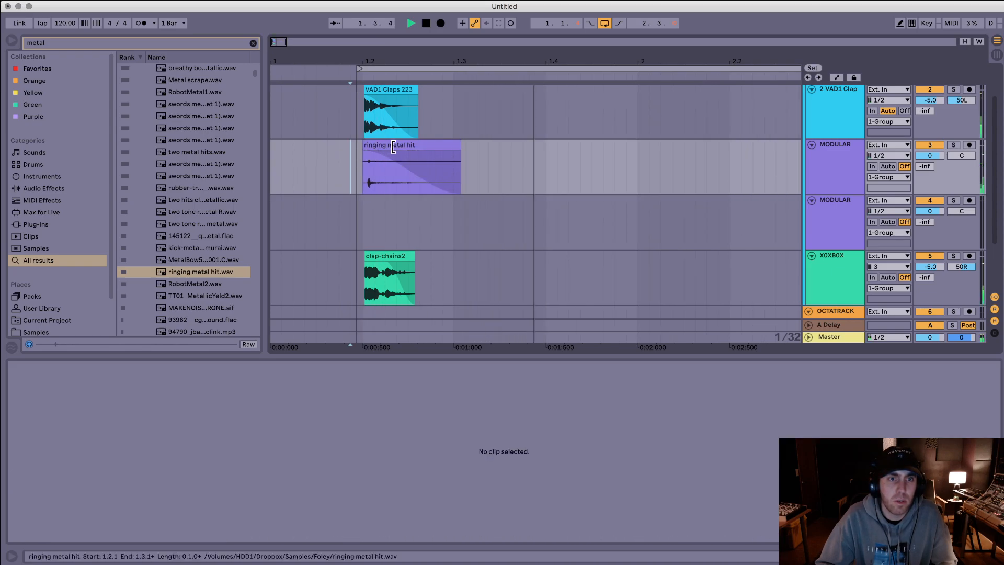
key(space)
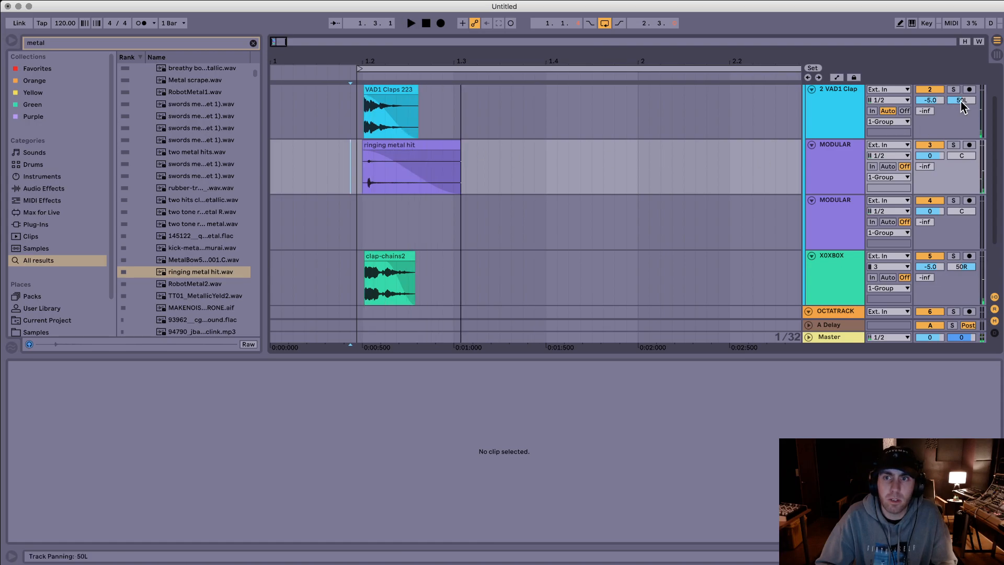
Step: Transpose the VAD1 Claps 223 clip to -2 st and the clap-chains2 clip to 2 st
click(386, 90)
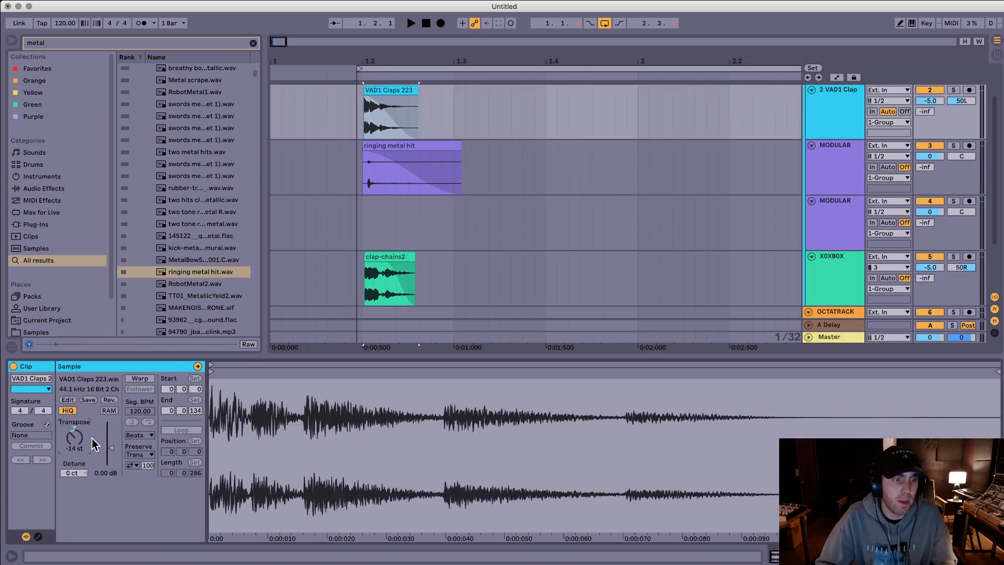
drag(94, 444, 95, 418)
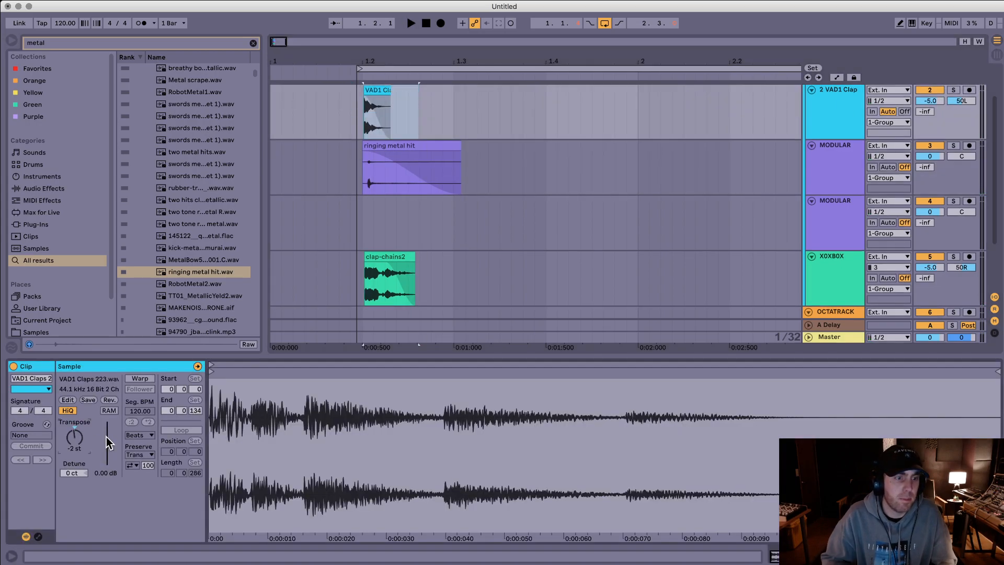
click(388, 255)
key(shift+Up)
key(space)
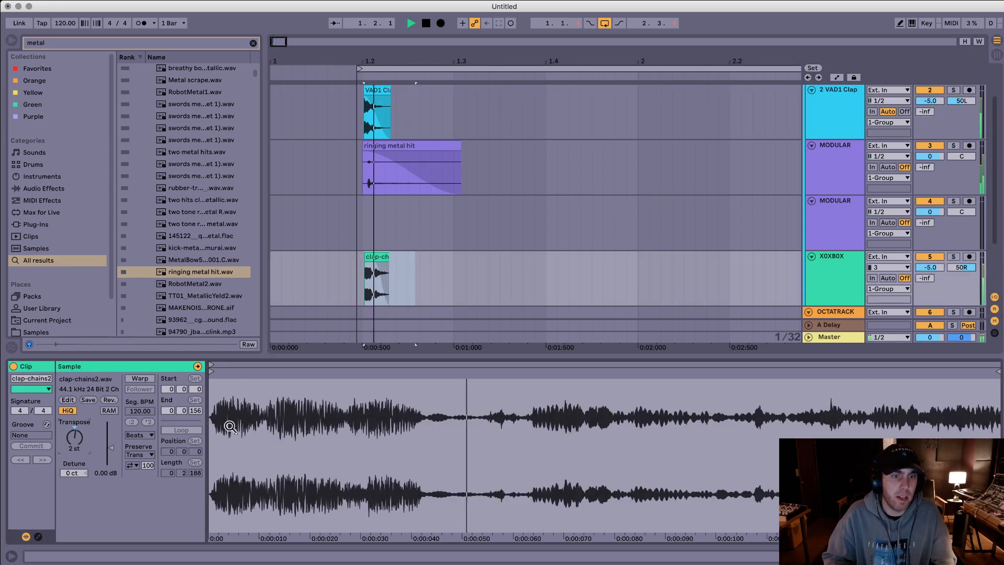
Step: Lower the clap-chains2 clip gain to -8.37 dB and audition the layered clap
key(space)
key(space)
key(space)
drag(110, 448, 110, 453)
key(space)
key(space)
key(space)
key(space)
key(space)
key(space)
Step: Center the panning of the X0XB0X and VAD1 Clap tracks and audition the layers
click(961, 261)
click(965, 268)
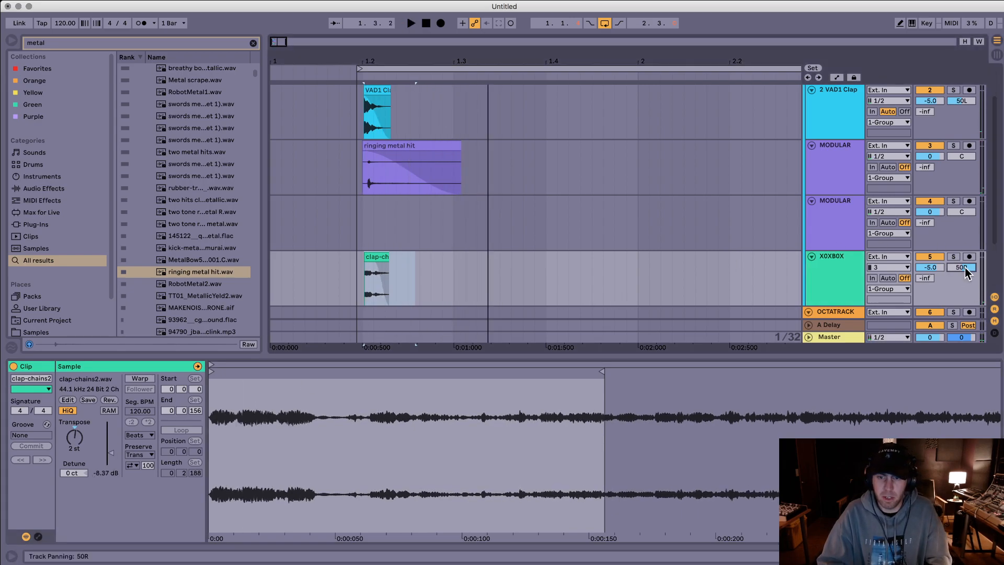
text(0)
key(Return)
key(space)
key(space)
key(space)
key(space)
click(957, 100)
text(0)
key(Return)
Step: Try the ringing metal hit clip at -2 st, set its transposition to -14 st and audition it
key(space)
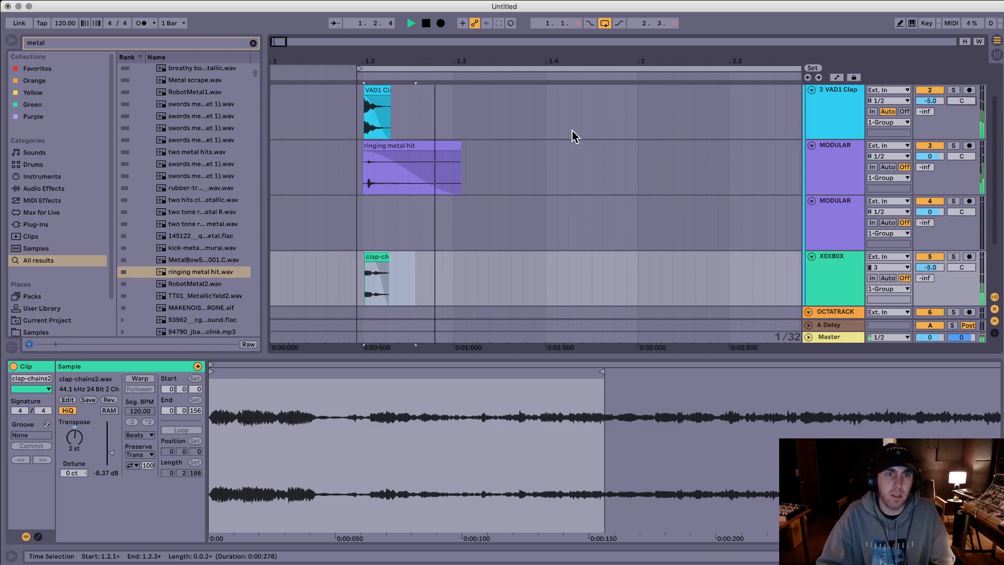
click(437, 145)
key(space)
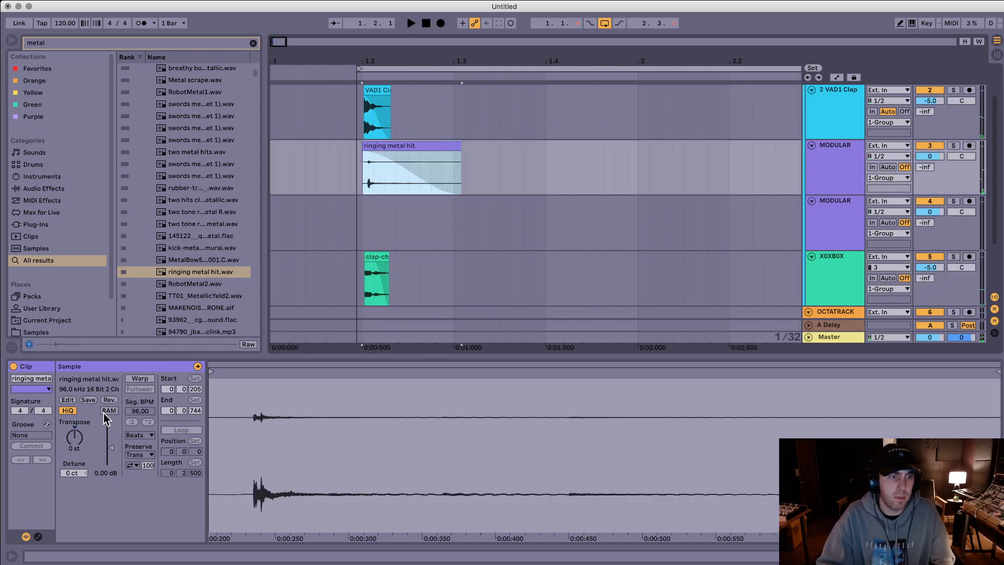
text(-2)
key(Return)
key(space)
Step: Shift the ringing metal hit clip slightly earlier, rejoin its split tail and trim the silence before its attack
key(space)
text(-14)
key(Return)
key(space)
key(space)
drag(401, 147, 398, 146)
key(space)
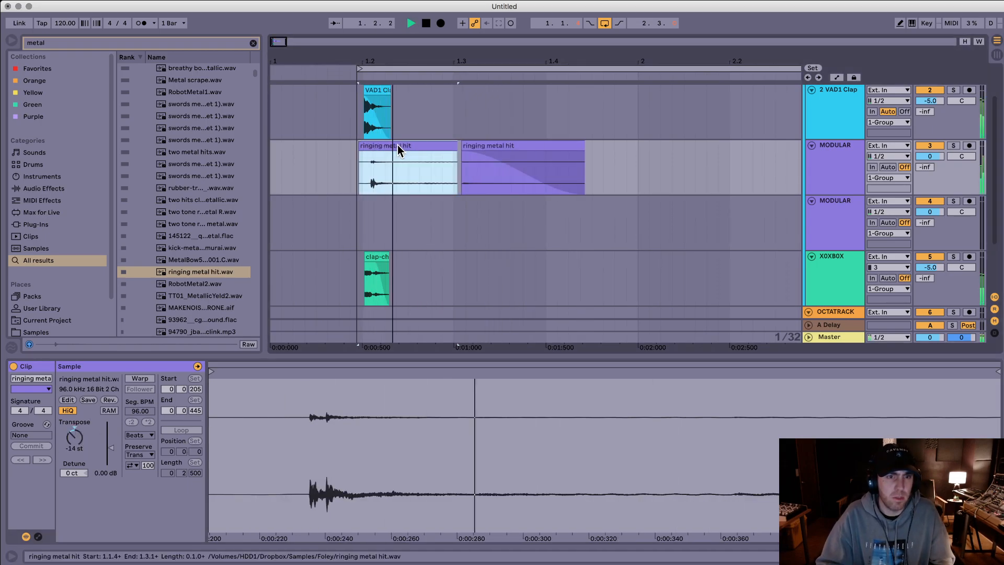
click(469, 146)
drag(450, 145, 446, 145)
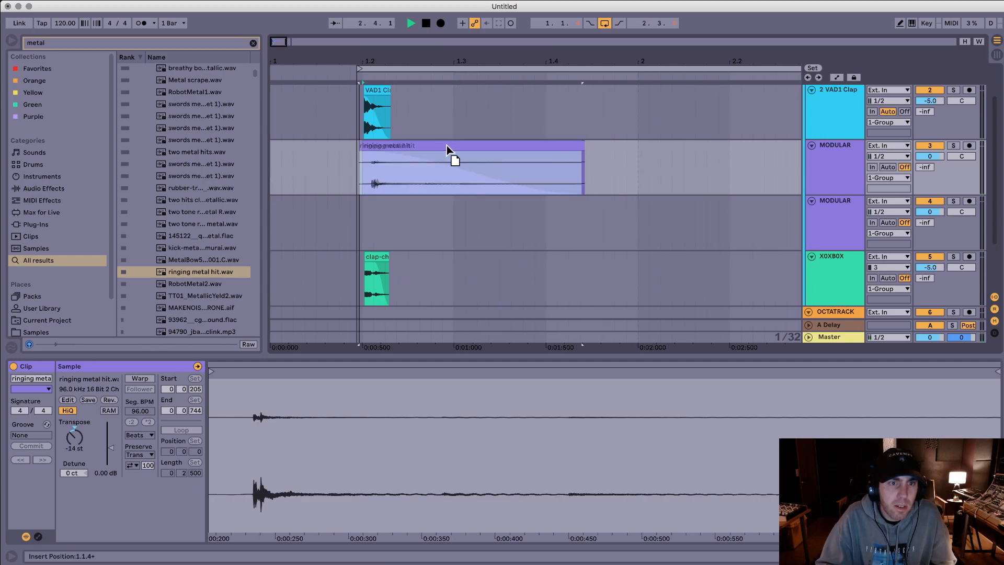
click(328, 120)
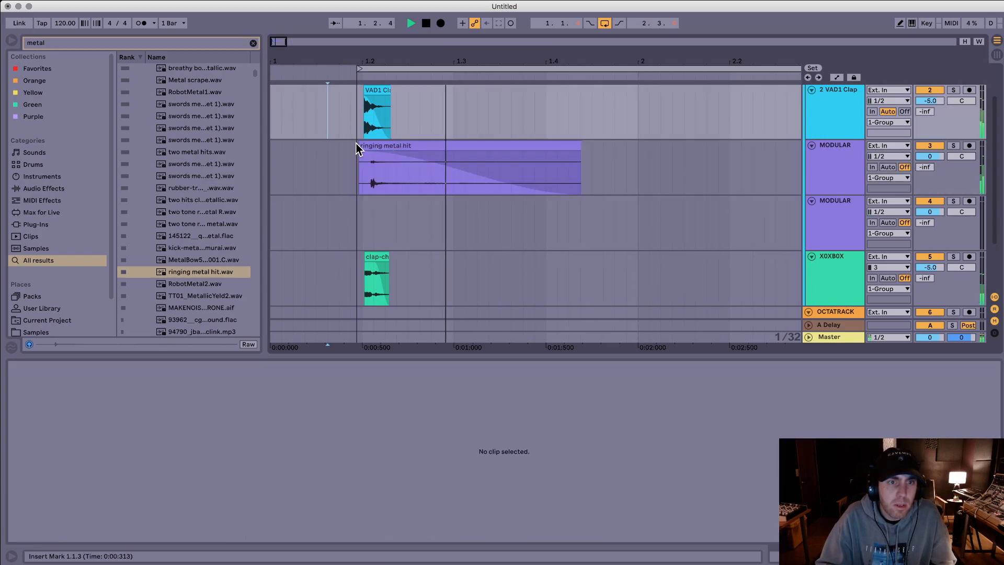
drag(360, 149, 369, 149)
Step: Export all clap layers from 1.2.1 with a length of 1.0.2 as another stream clap WAV in the Claps folder
drag(421, 116, 659, 293)
drag(390, 285, 365, 284)
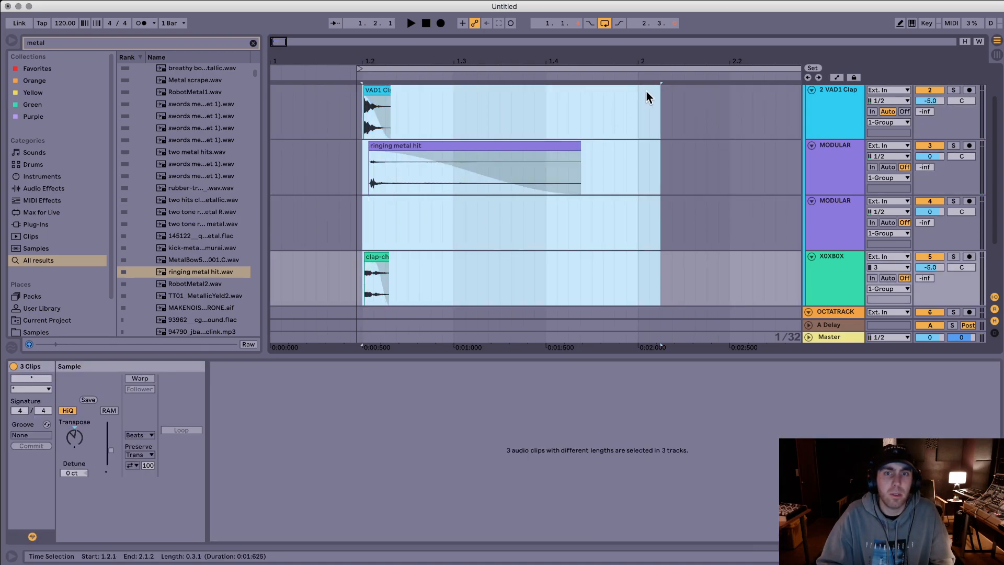
shift+click(766, 89)
key(super+shift+r)
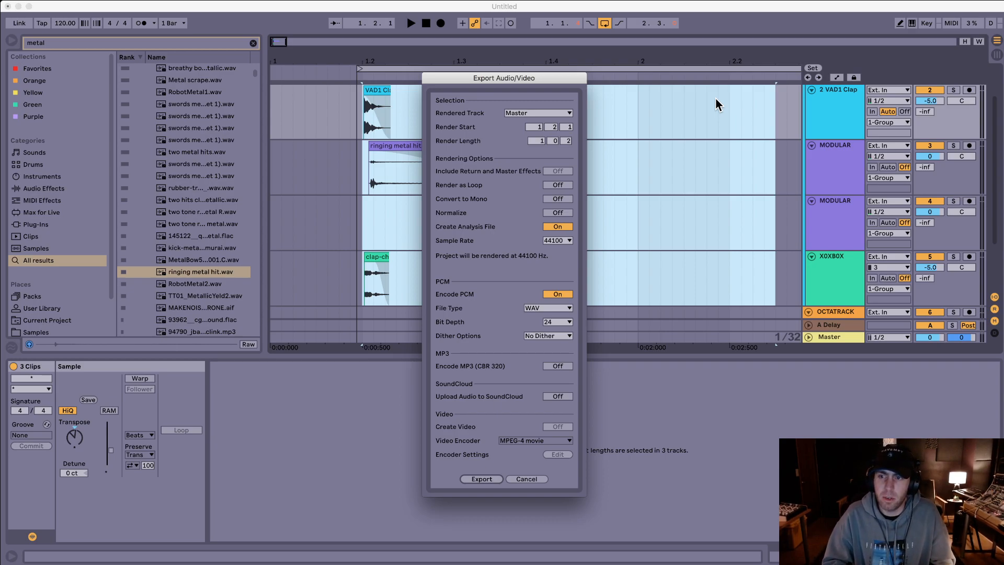
key(Return)
key(Right)
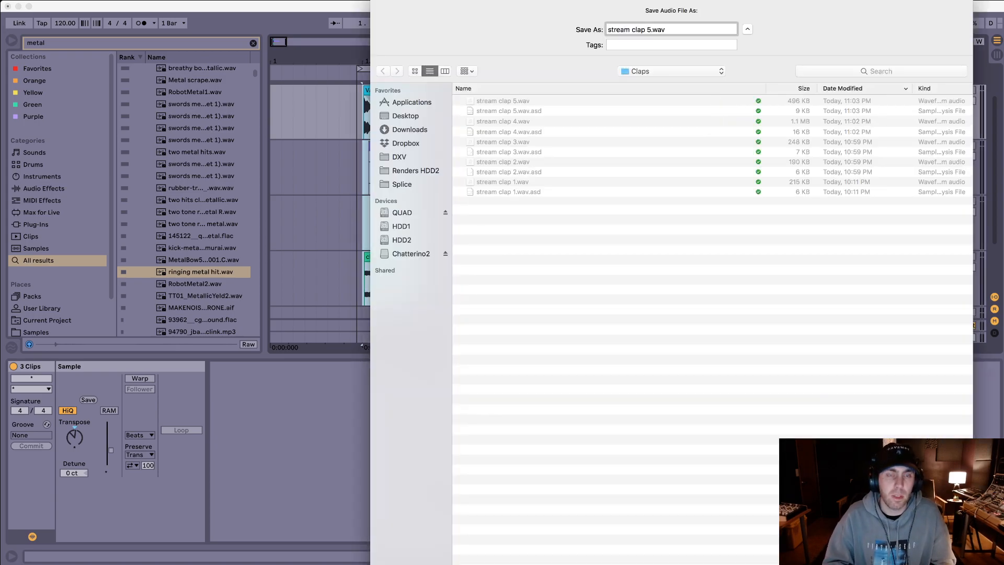
key(Return)
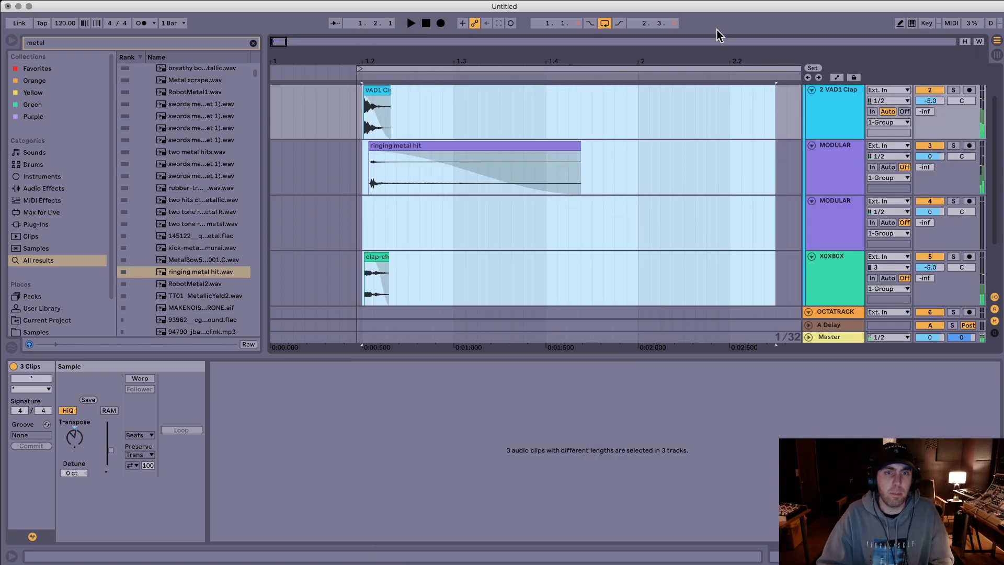
Step: Start a new Live Set without saving the changes to the current one
click(661, 56)
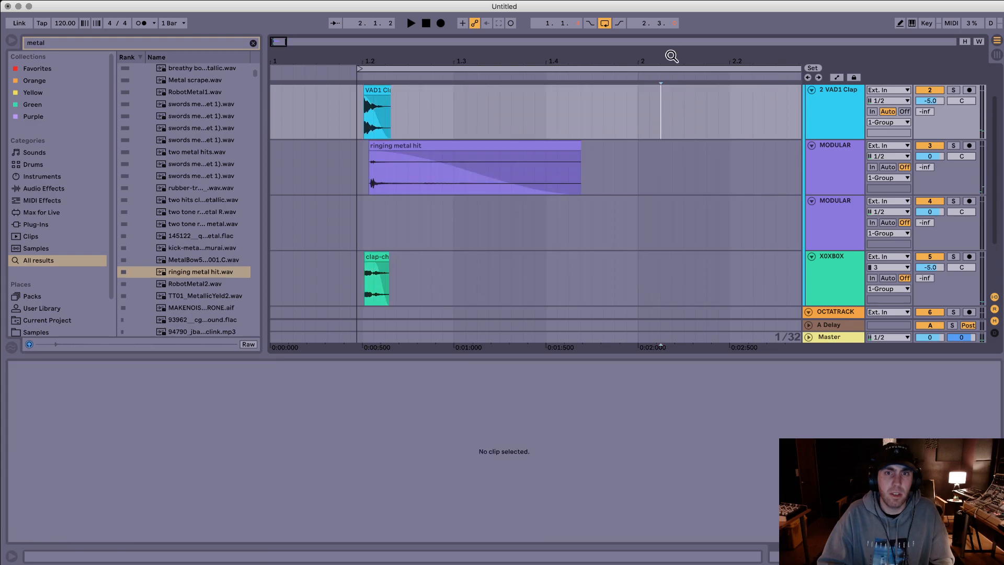
scroll(653, 105, up, 1)
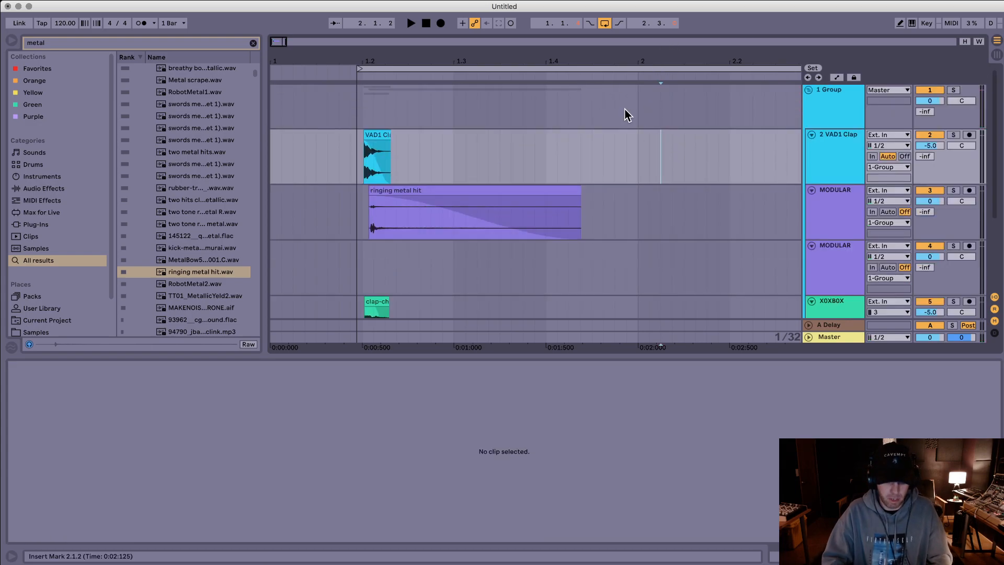
key(super+q)
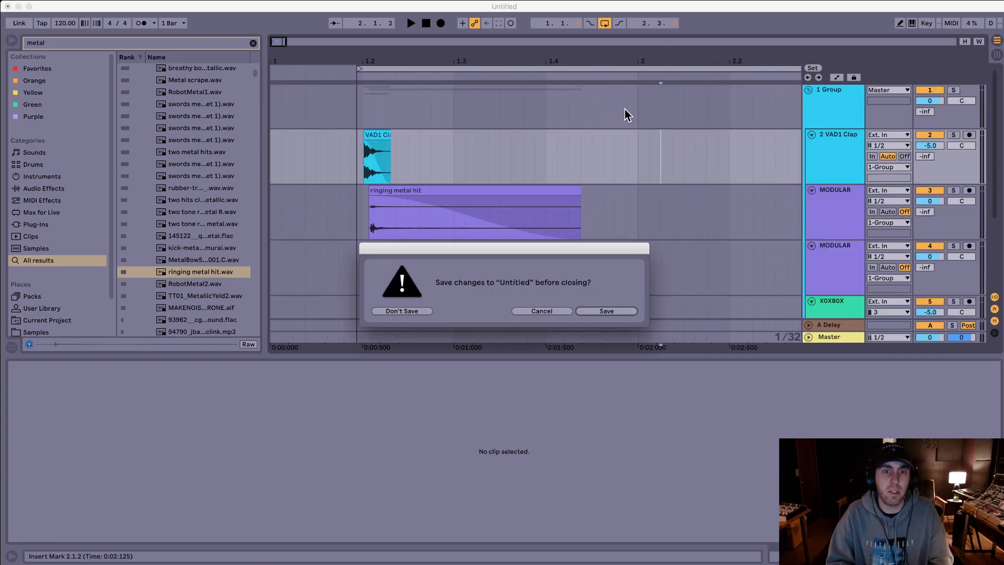
key(super+d)
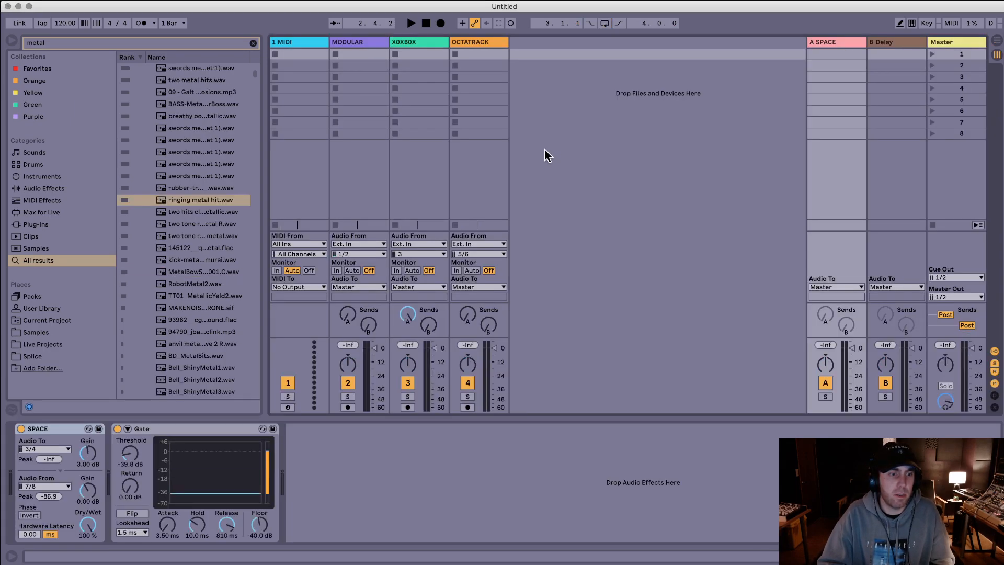
Step: Delete the MODULAR, X0XB0X and OCTATRACK tracks, keeping only the MIDI track
click(321, 45)
click(469, 40)
click(290, 42)
shift+click(371, 41)
shift+click(479, 43)
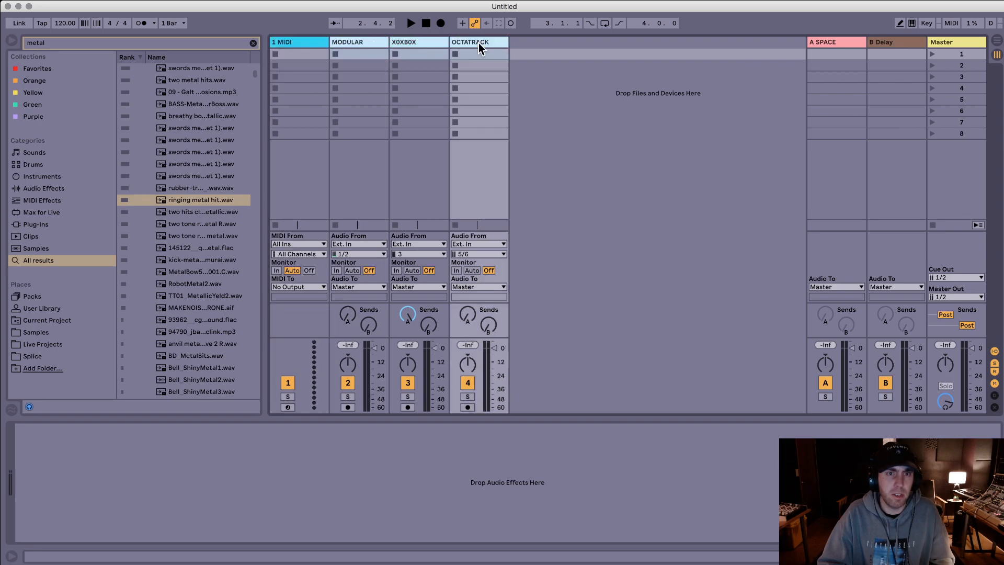
key(Delete)
Step: Search the browser for drum rack and load an empty Drum Rack onto the MIDI track
key(super+f)
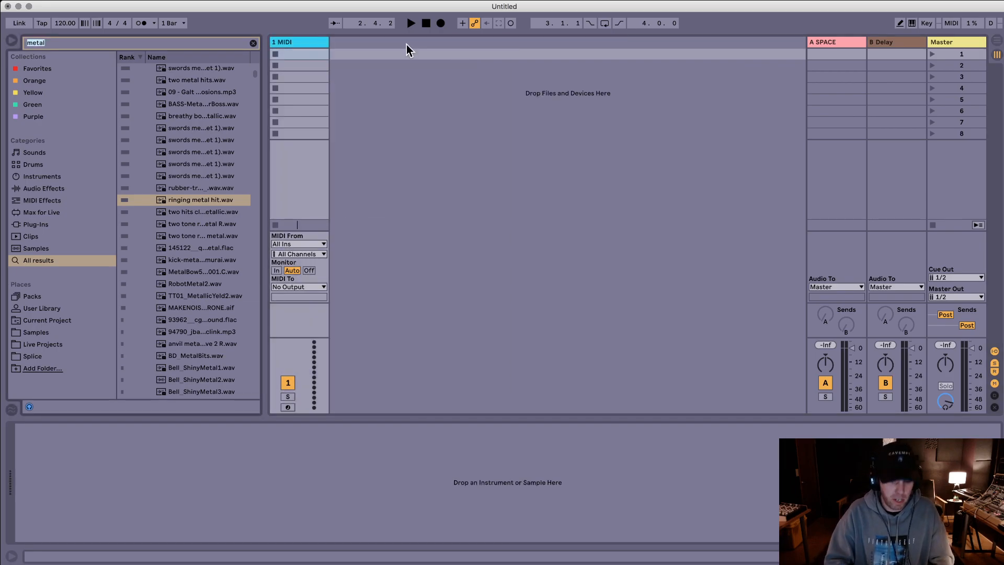
text(drum rack)
key(Down)
key(Return)
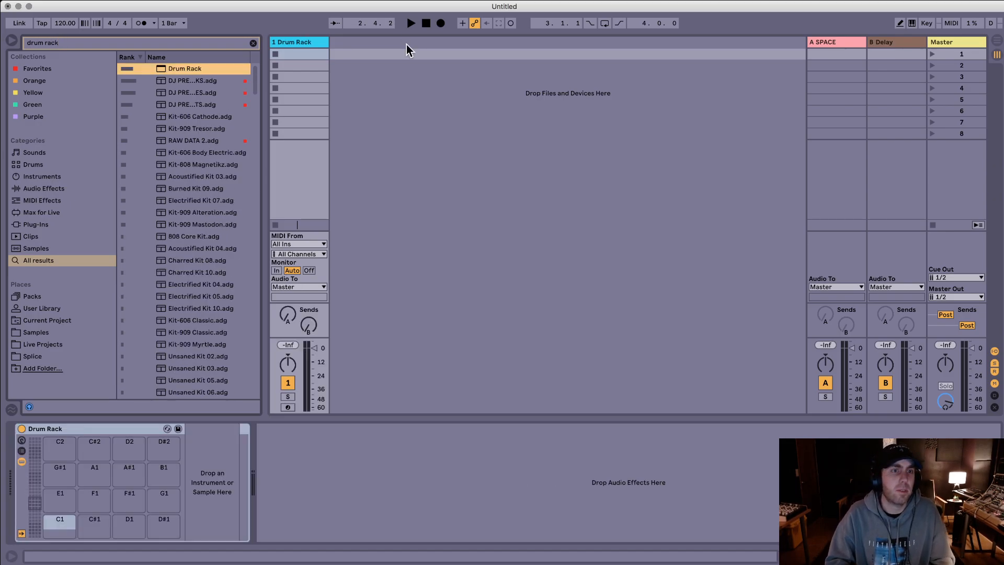
Step: Load the five stream bass samples from Finder onto pads C1 to E1 and the six stream clap samples onto pads F1 to A#1
key(super+Tab)
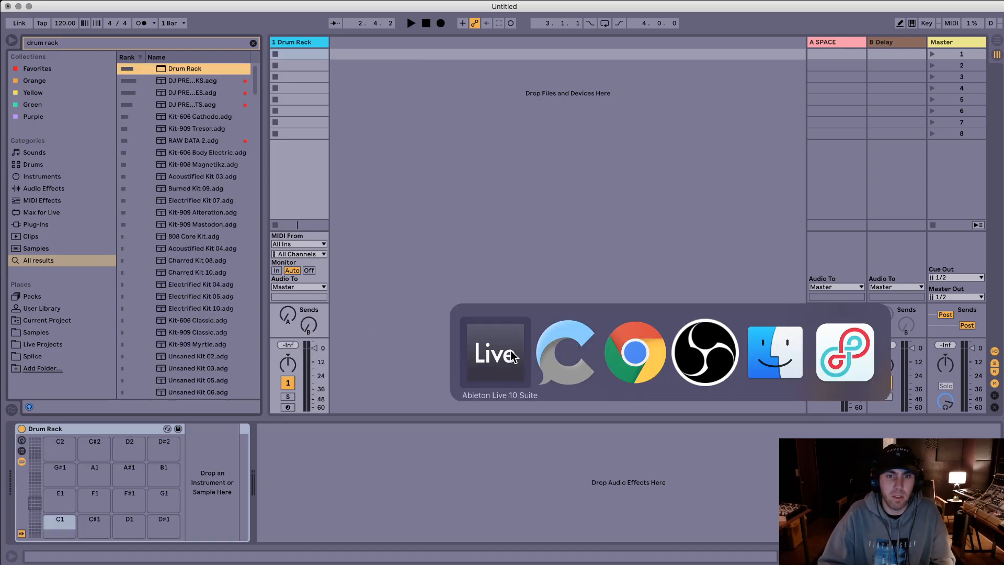
click(758, 350)
drag(999, 88, 989, 94)
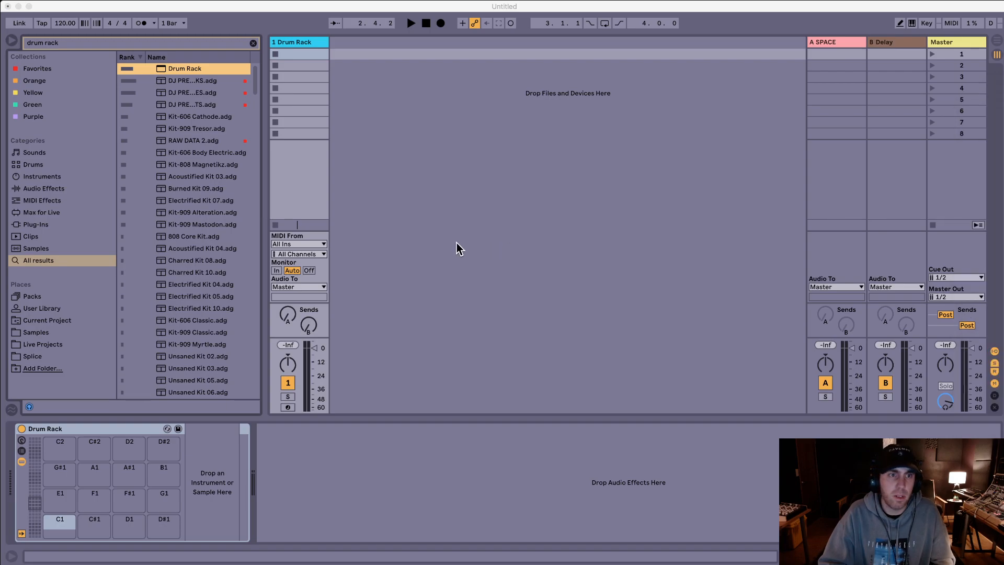
key(super+Tab)
key(super+shift+Tab)
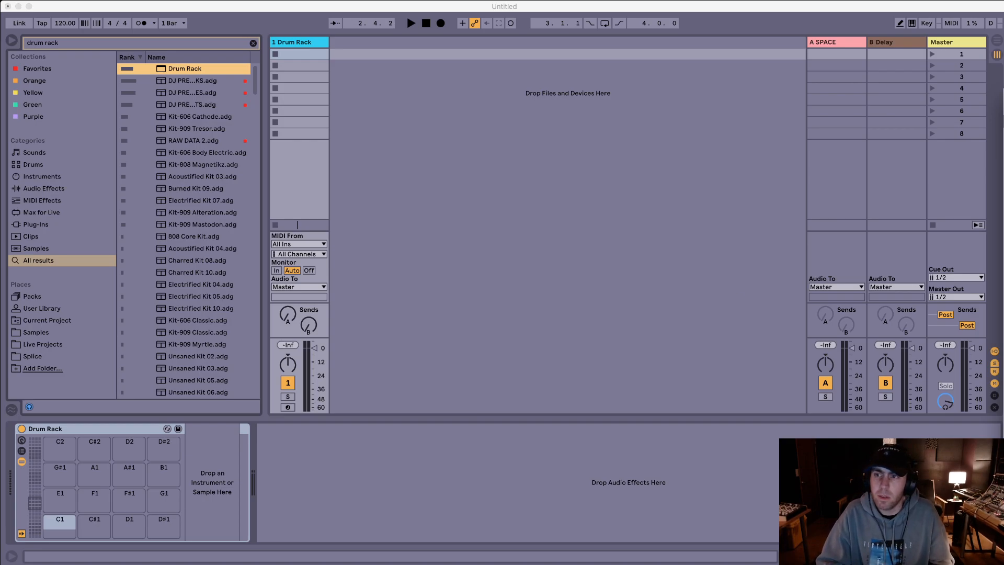
drag(501, 366, 59, 518)
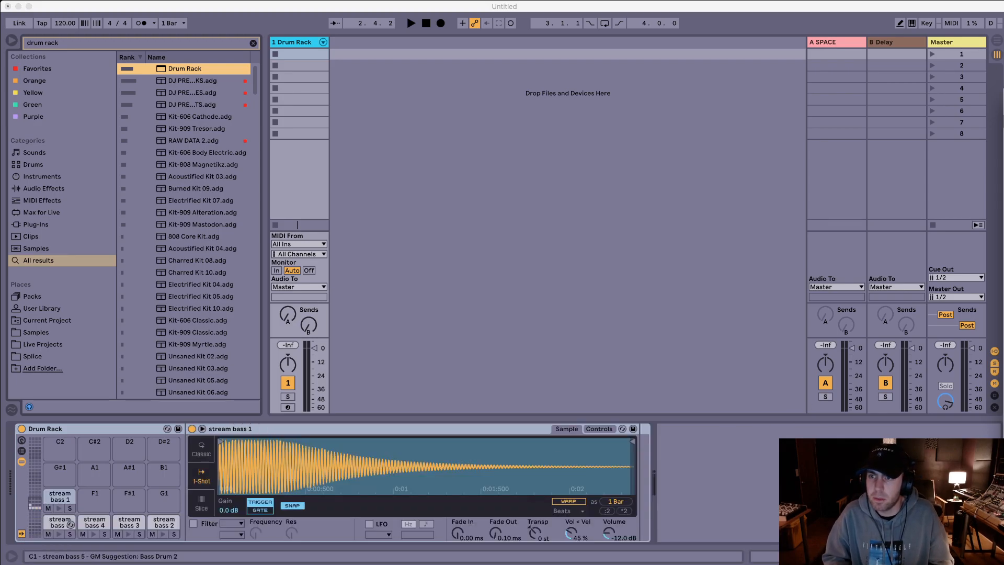
drag(984, 204, 101, 501)
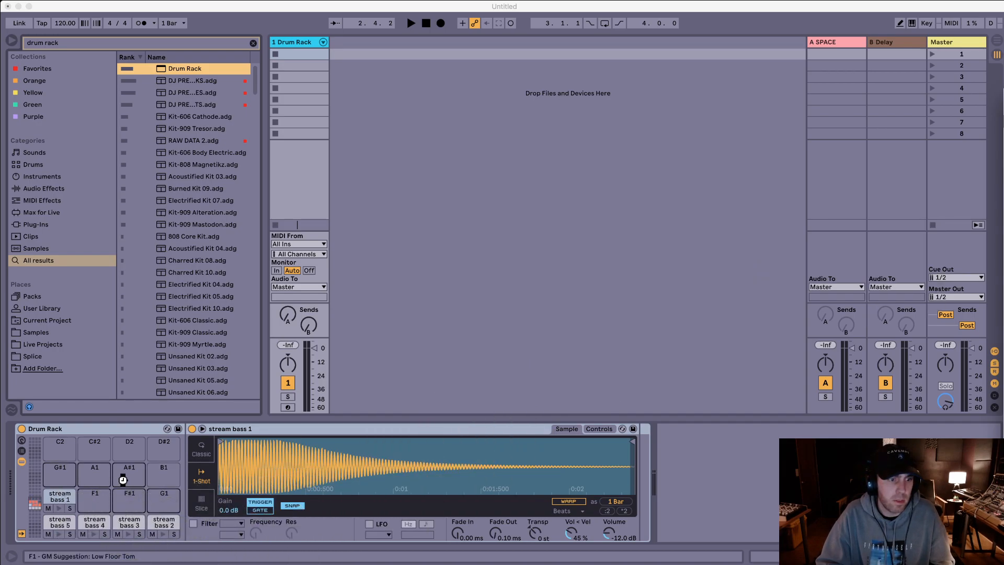
click(119, 426)
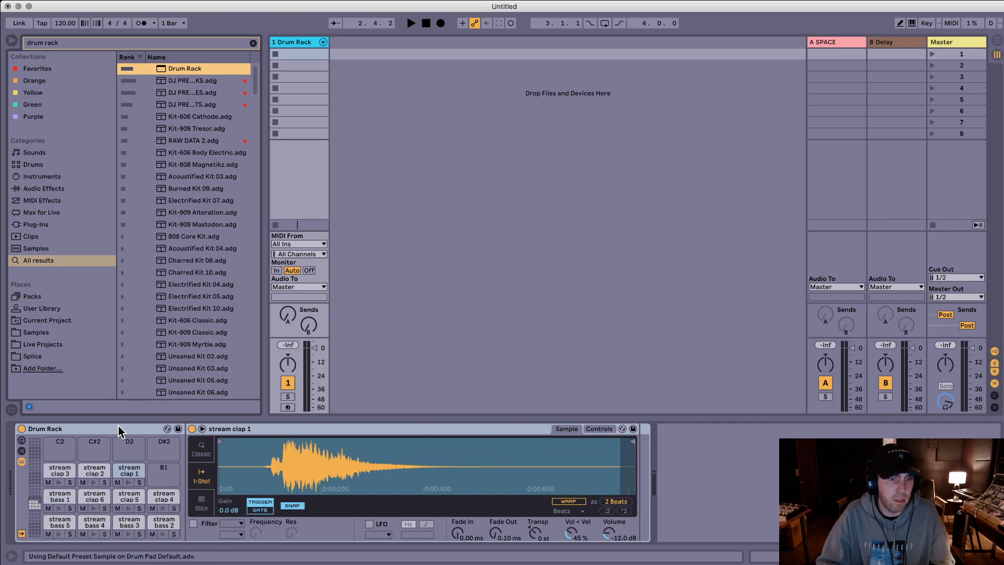
Step: Trim the silence before the transient in stream clap 1 and stream clap 3, and check the start of stream clap 2
drag(220, 441, 259, 443)
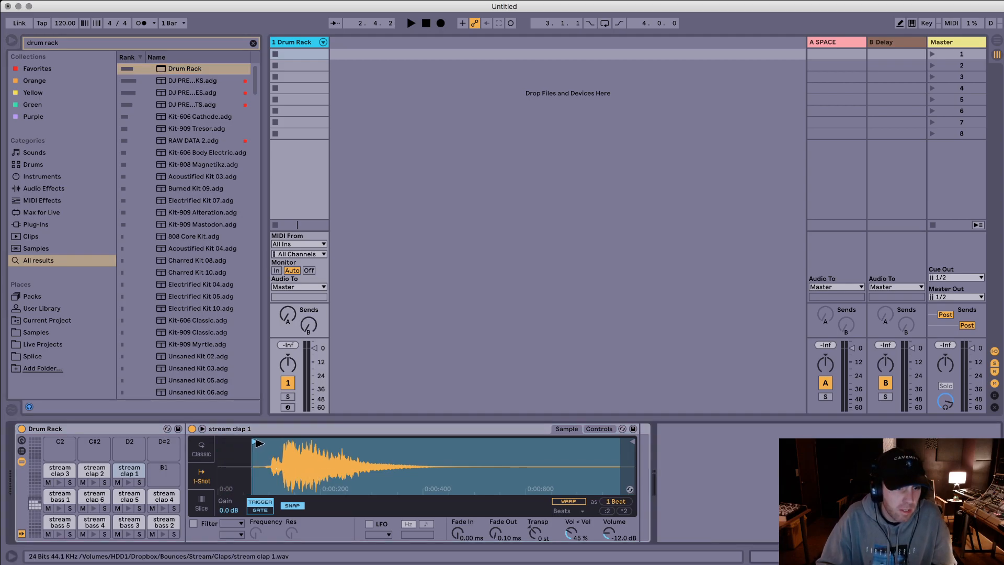
click(64, 469)
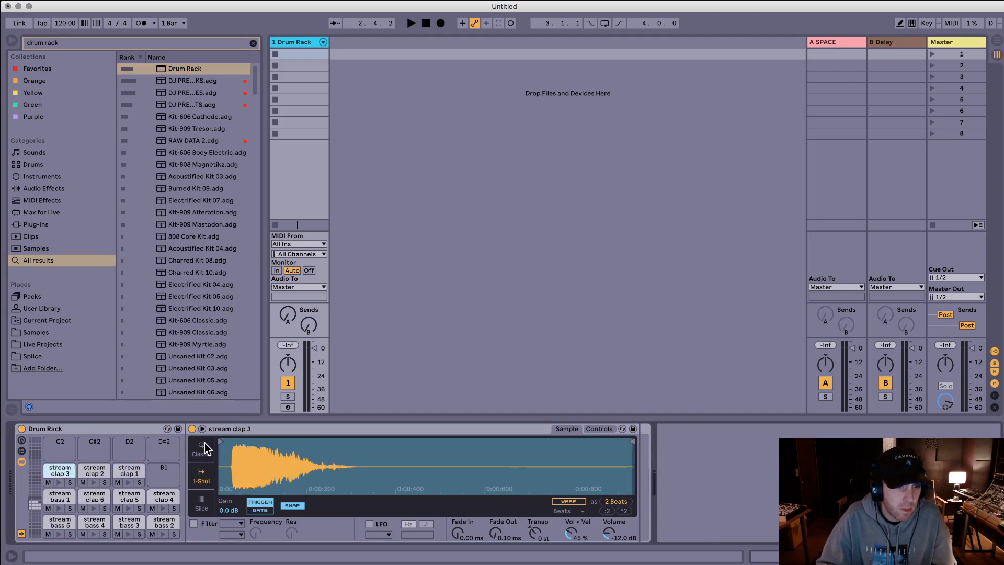
scroll(220, 448, up, 5)
drag(221, 443, 260, 447)
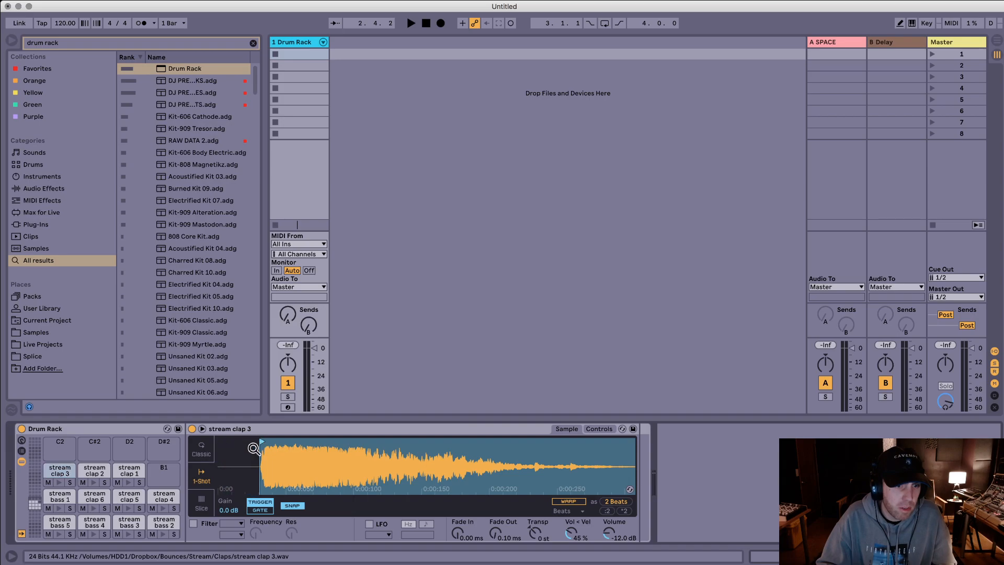
click(95, 470)
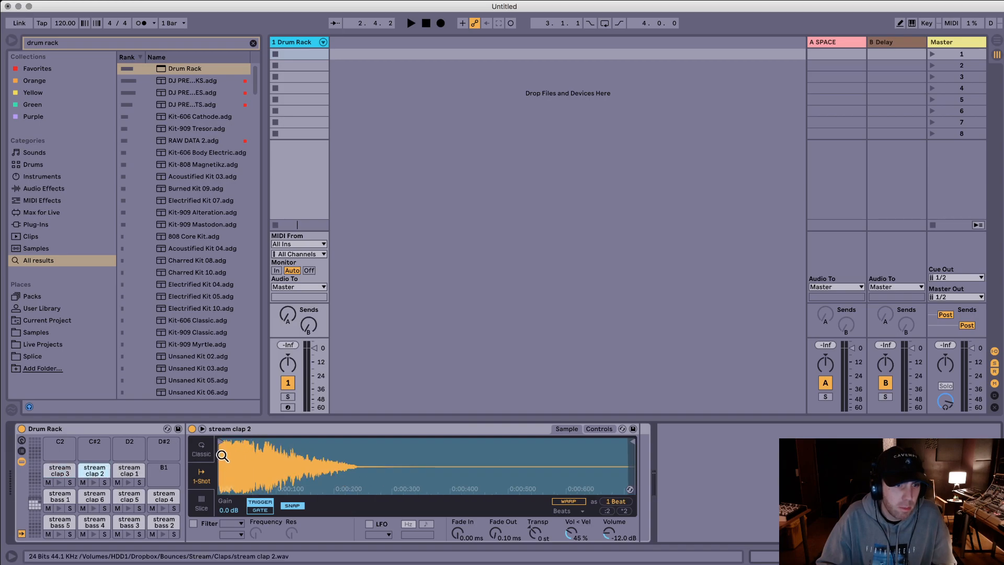
scroll(223, 455, up, 5)
click(129, 469)
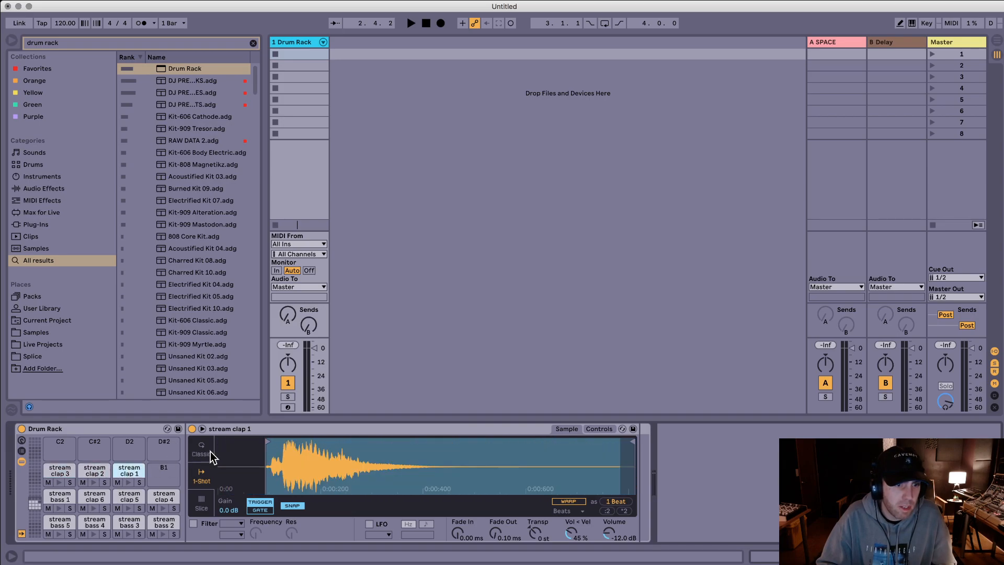
scroll(267, 444, up, 5)
drag(262, 443, 273, 443)
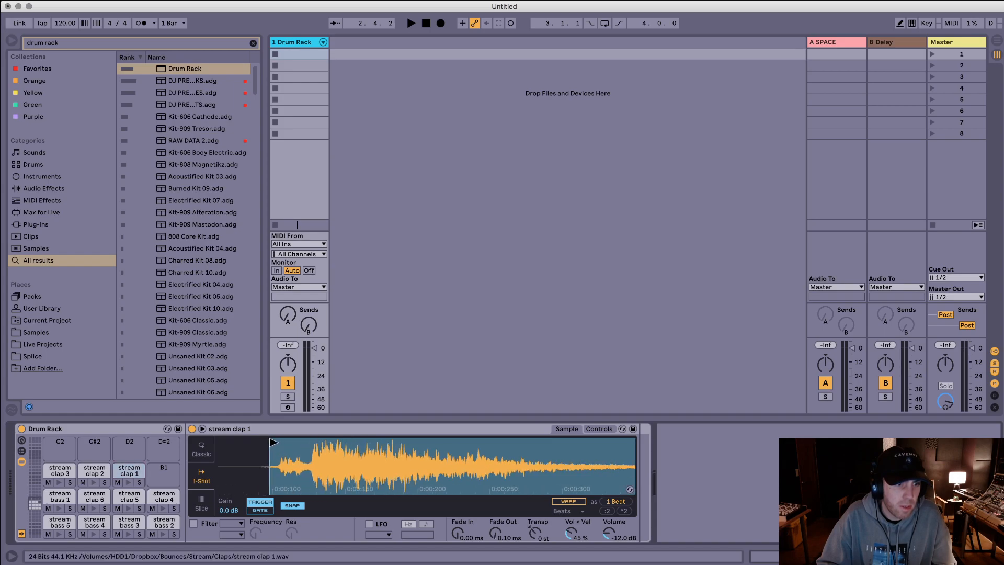
Step: Move the sample start of stream clap 6 and stream clap 5 forward to their transients
click(95, 496)
scroll(230, 460, up, 5)
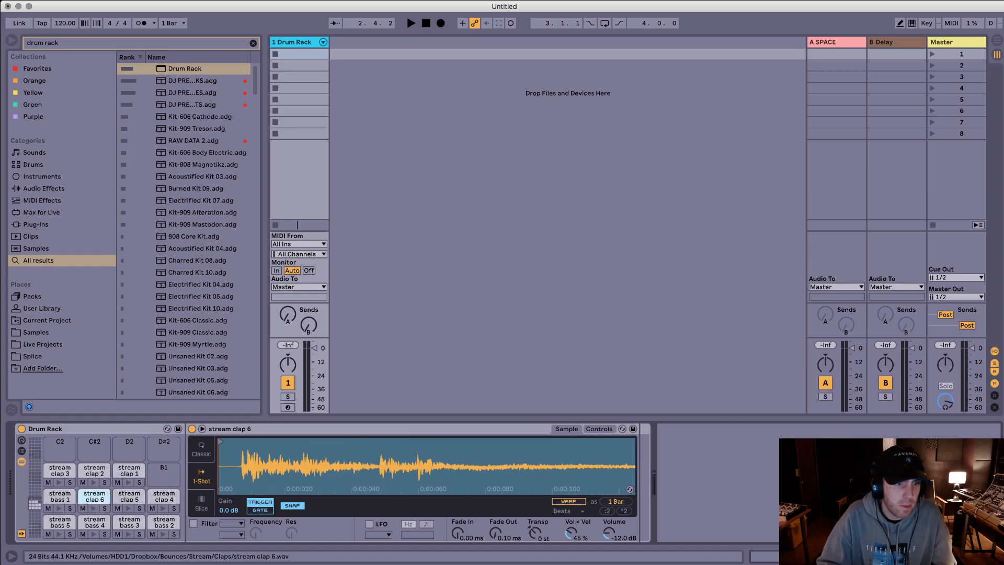
drag(220, 443, 244, 443)
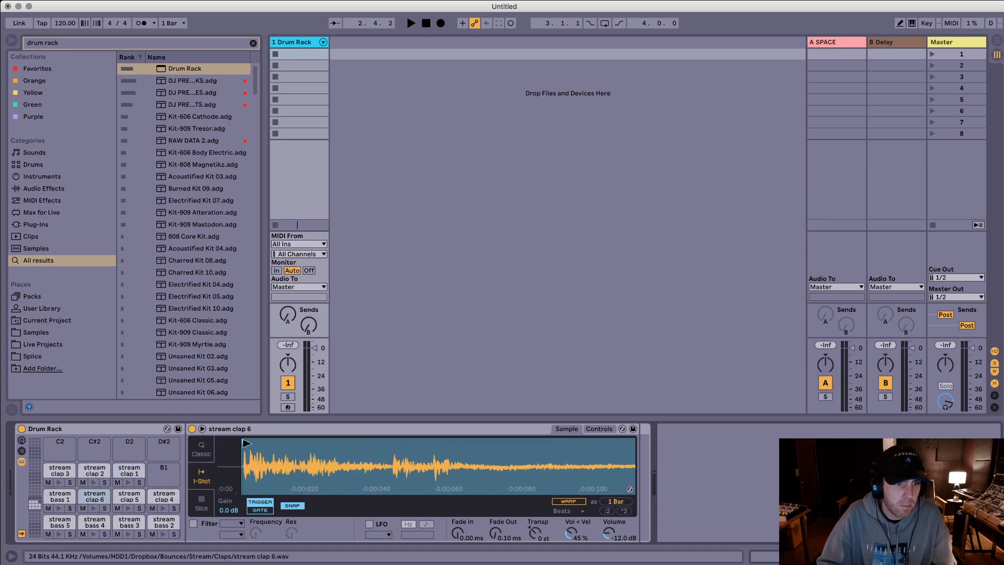
click(135, 494)
scroll(233, 483, up, 5)
scroll(232, 484, up, 4)
drag(219, 442, 241, 445)
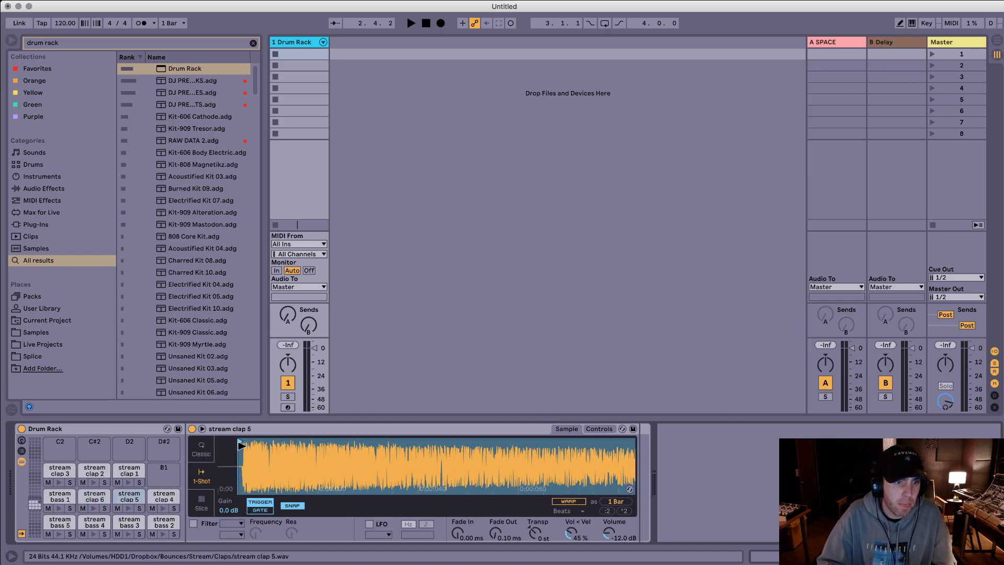
Step: Move the sample start of stream clap 4 forward to its transient and check the start of stream bass 5
click(163, 495)
scroll(237, 457, up, 8)
scroll(218, 460, up, 6)
drag(219, 442, 231, 443)
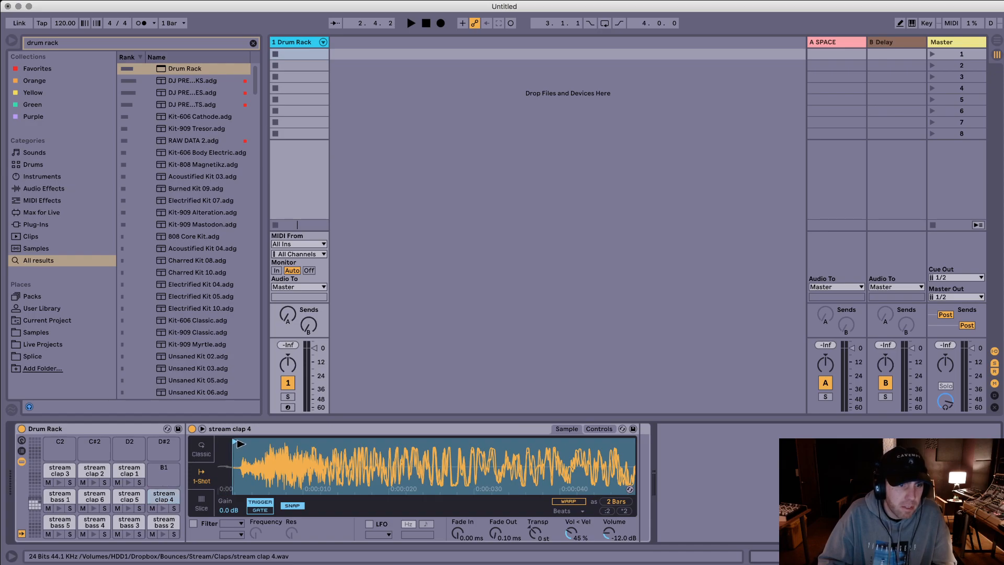
click(59, 522)
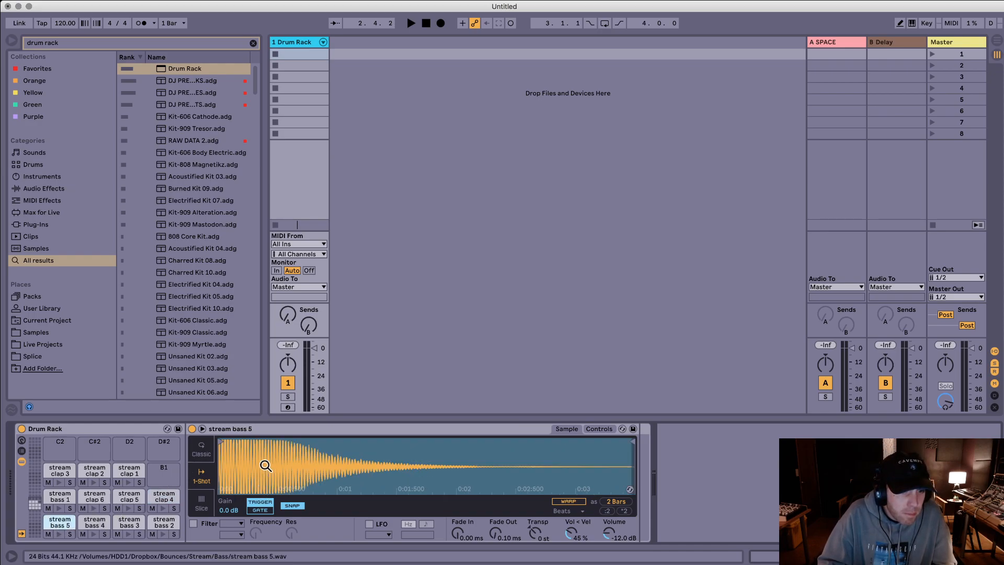
scroll(221, 460, up, 8)
scroll(220, 460, down, 8)
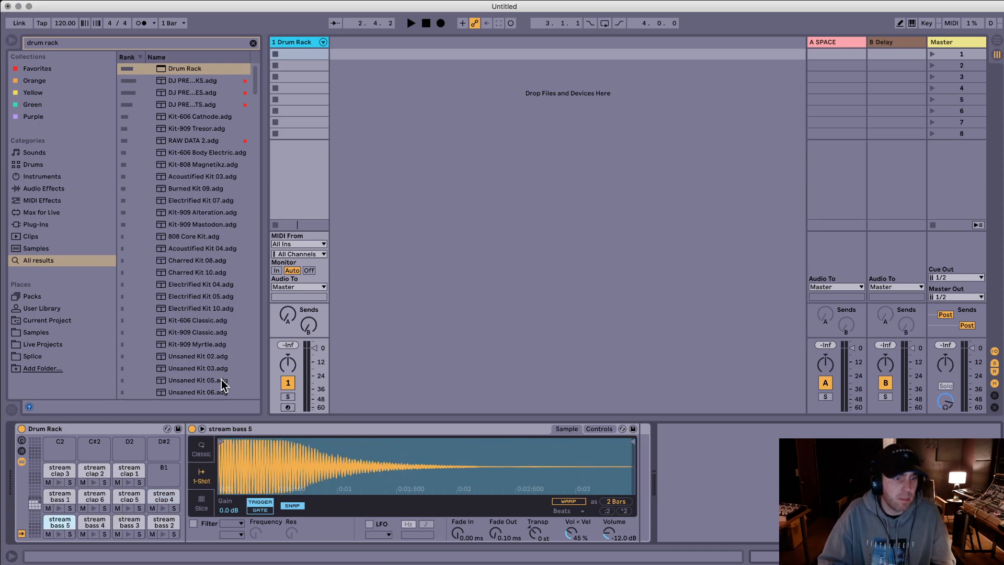
Step: Show the Drum Rack's chain list with its input and output settings, and assign all chains to choke group 1
click(21, 441)
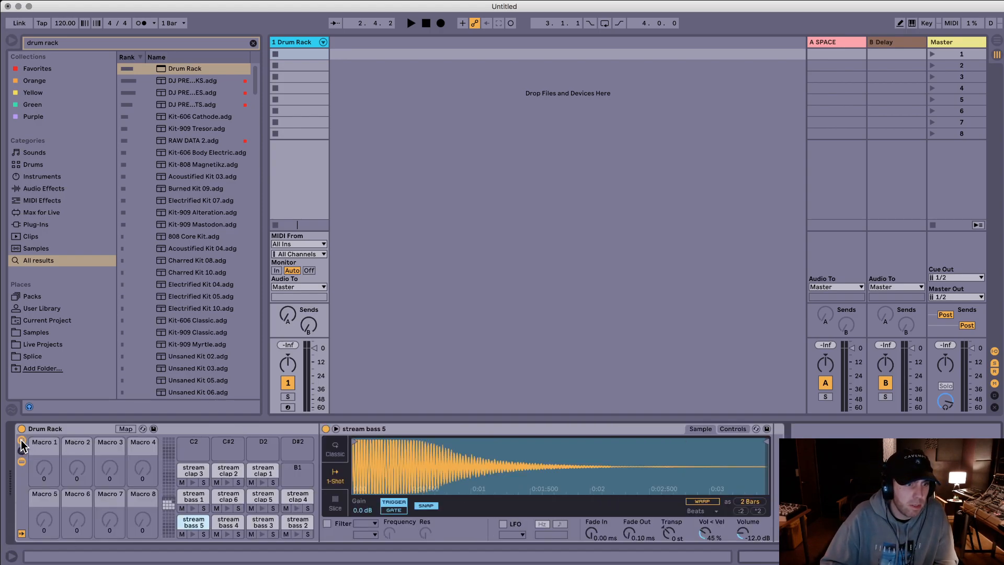
click(21, 441)
click(22, 451)
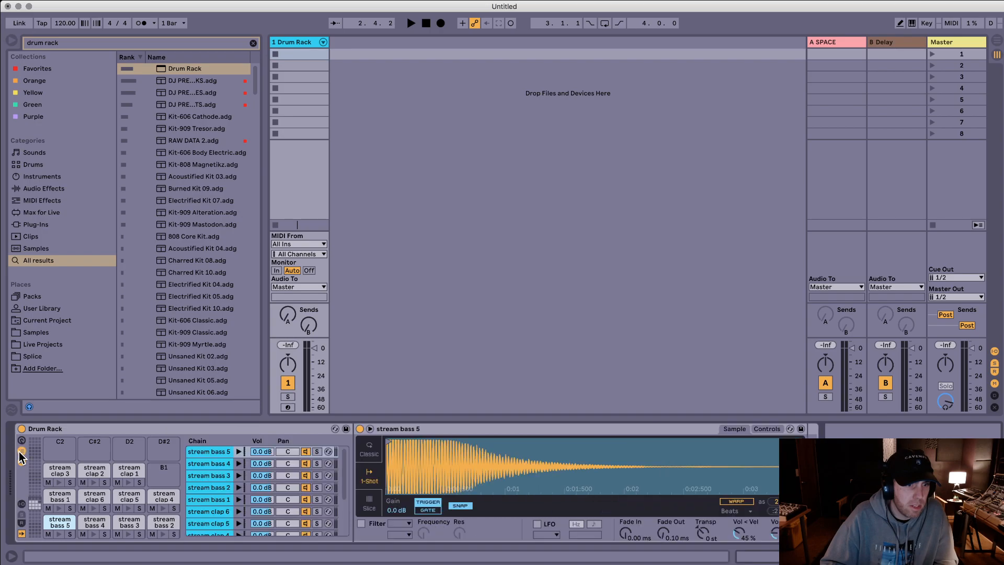
click(207, 452)
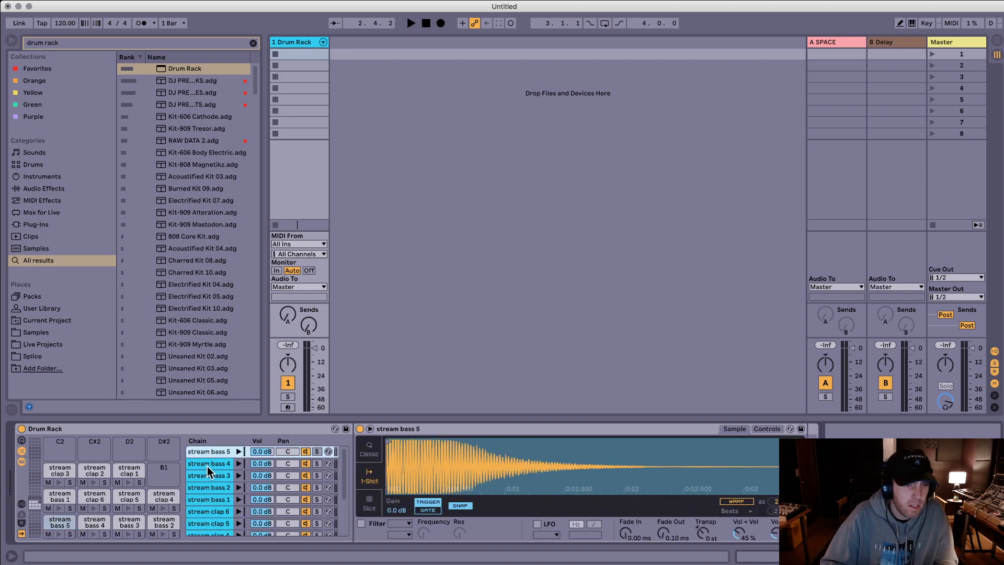
key(super+a)
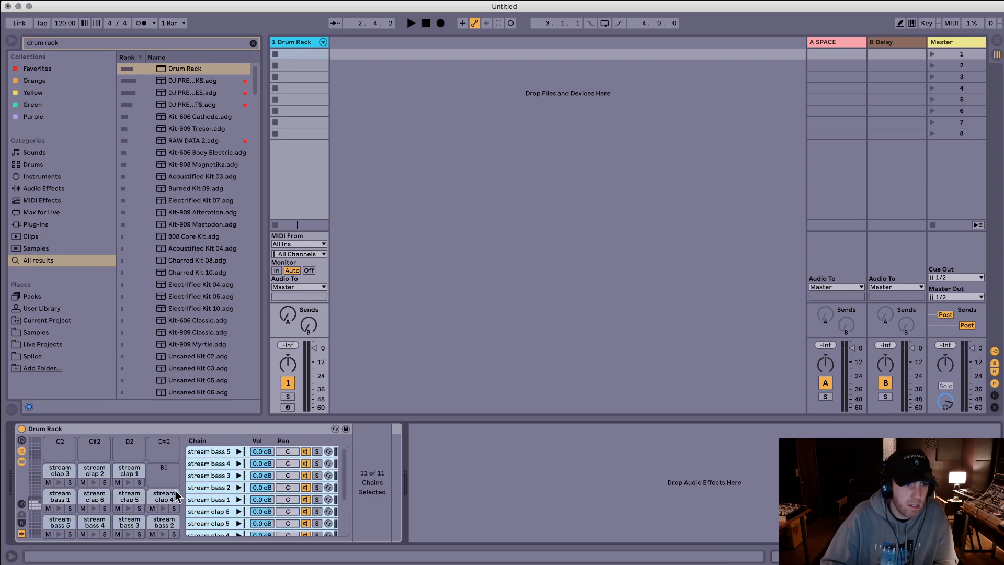
click(21, 504)
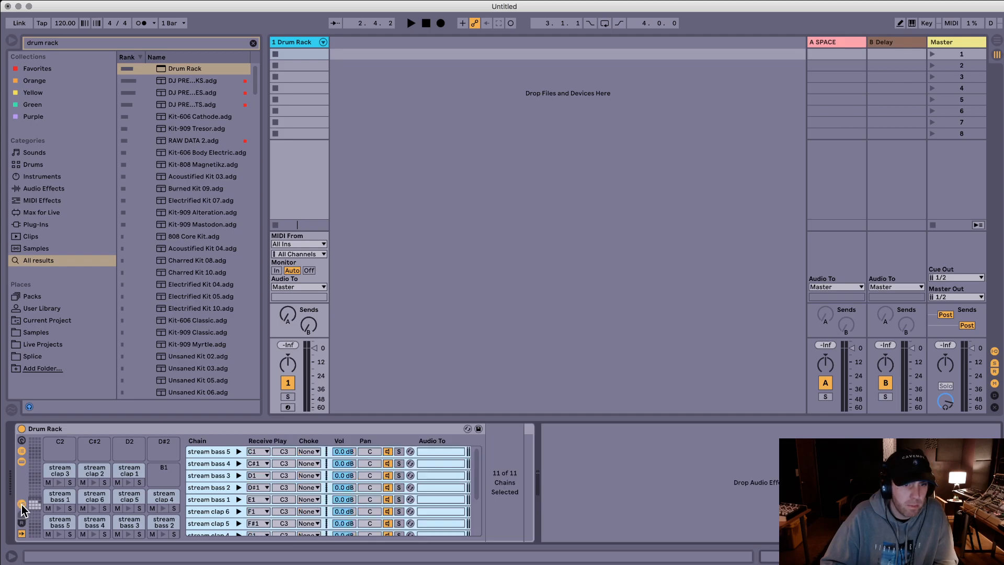
click(313, 451)
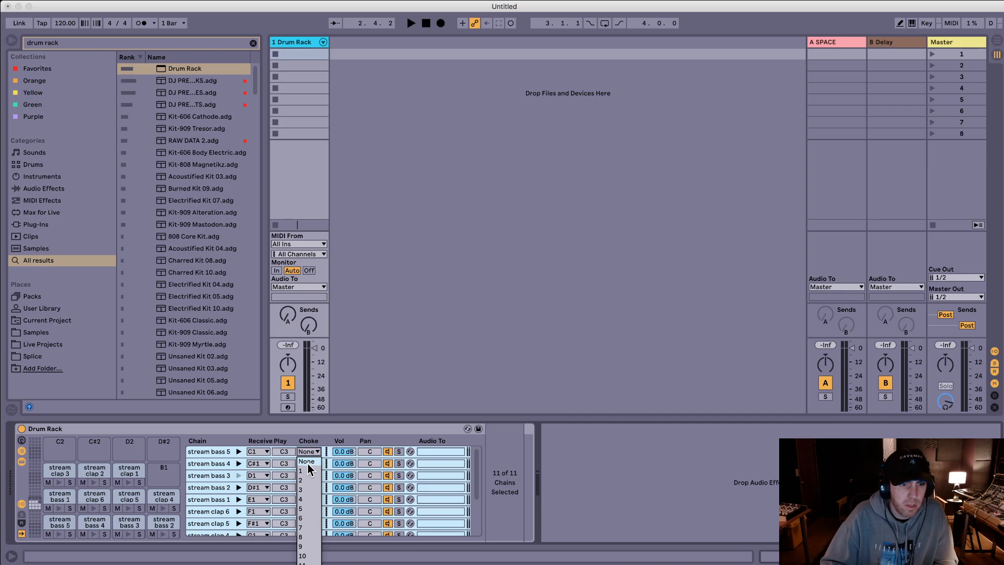
click(306, 470)
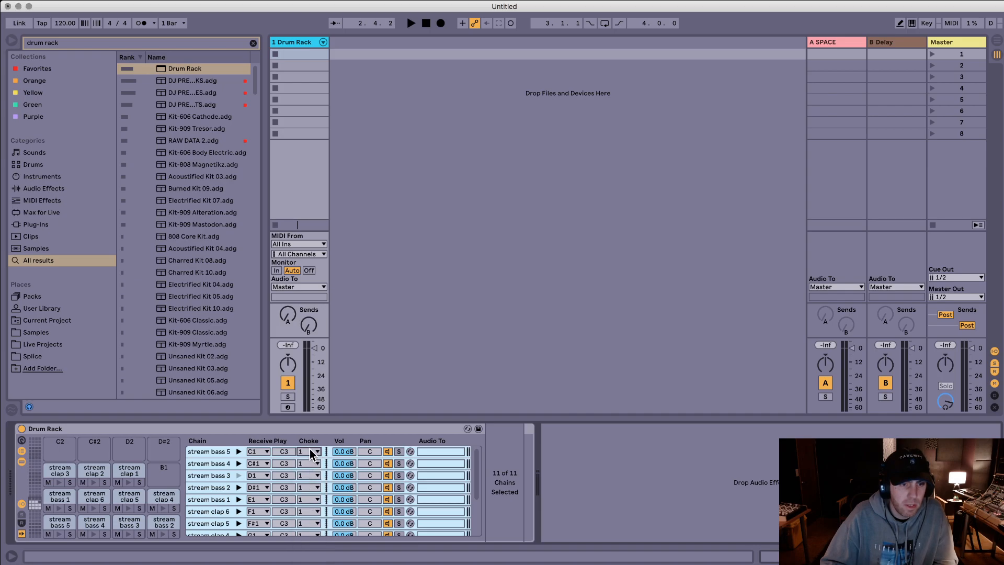
click(207, 451)
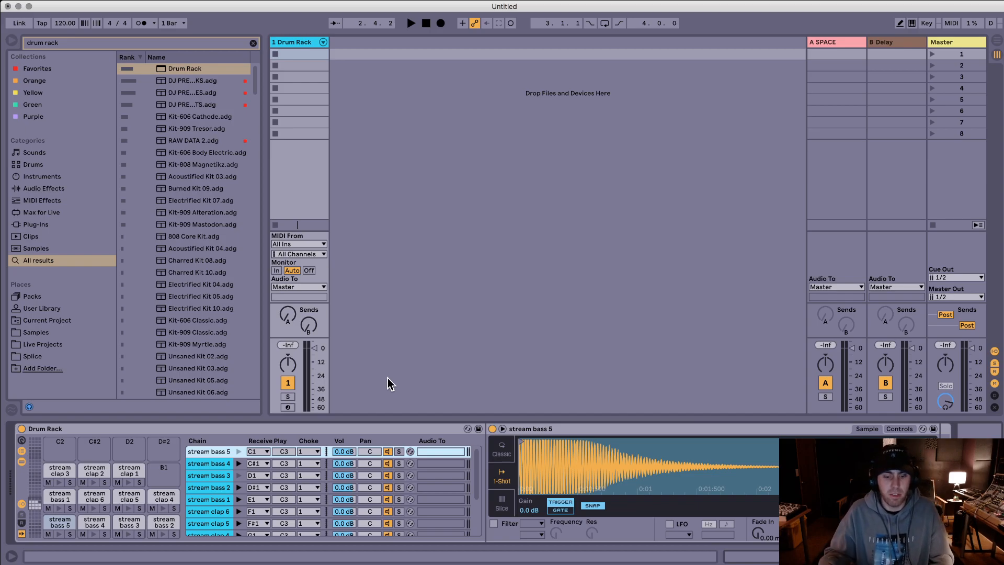
Step: Arm the Drum Rack track and record a pattern of bass and clap hits about 16 bars long into its first clip slot
click(287, 407)
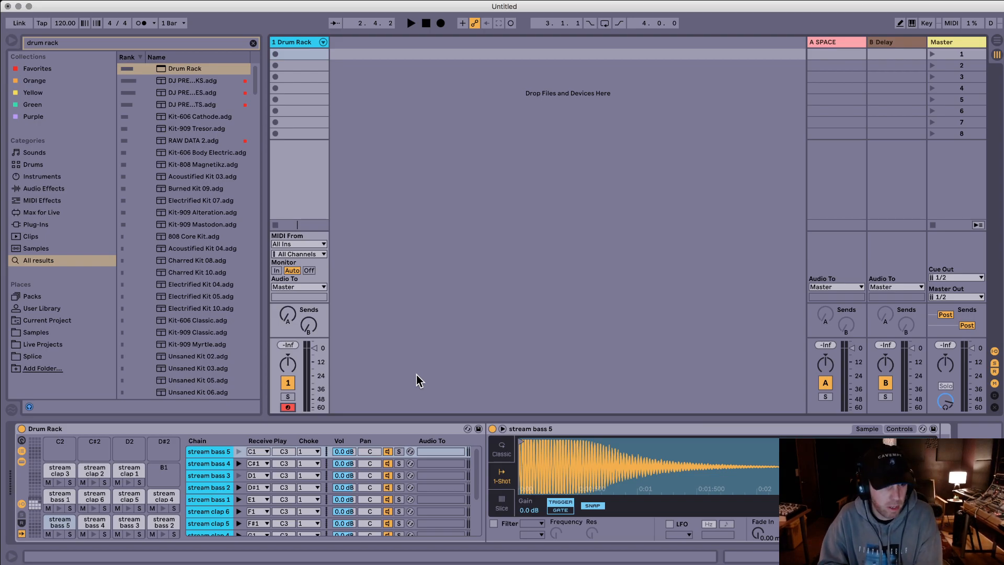
key(Delete)
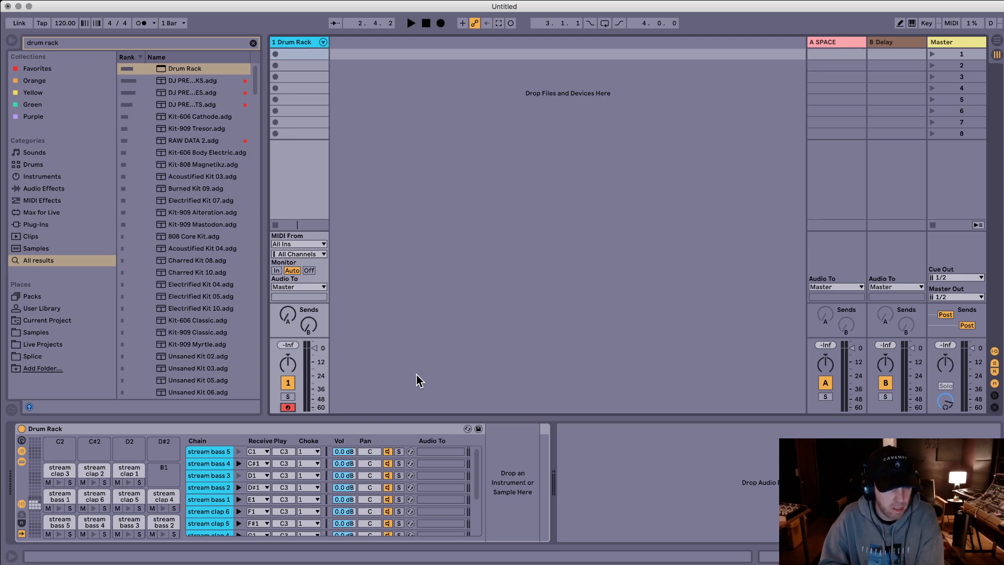
key(super+z)
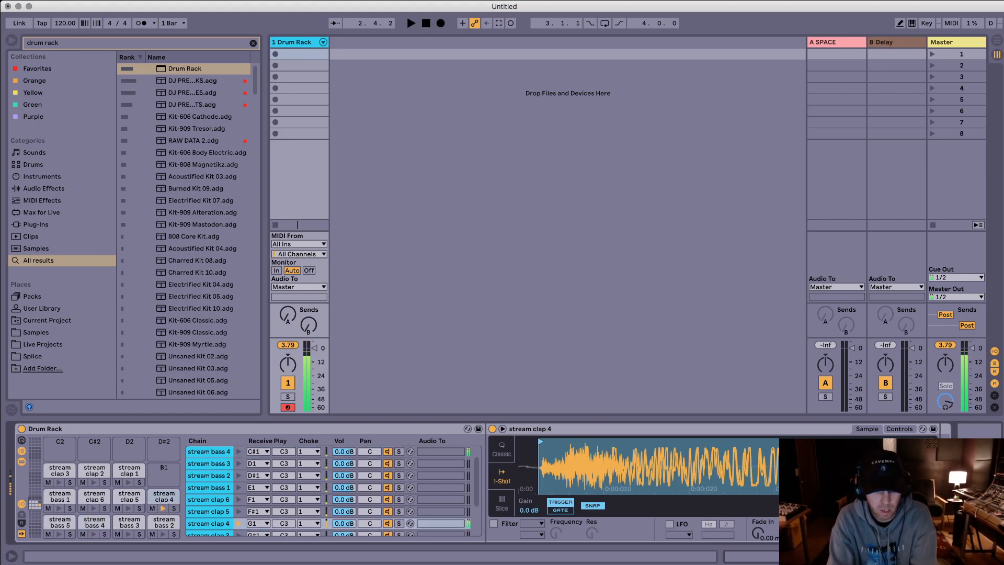
click(276, 54)
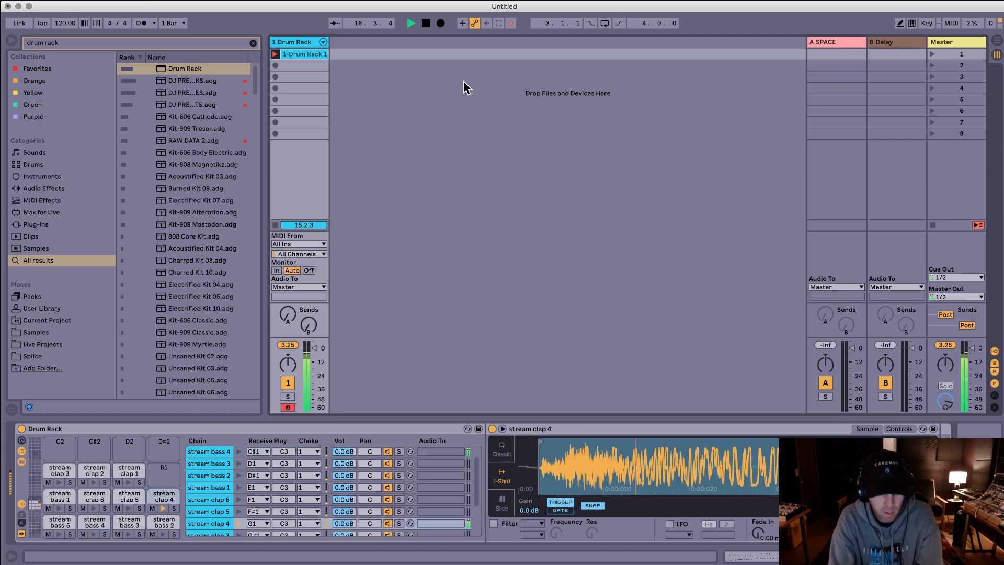
key(space)
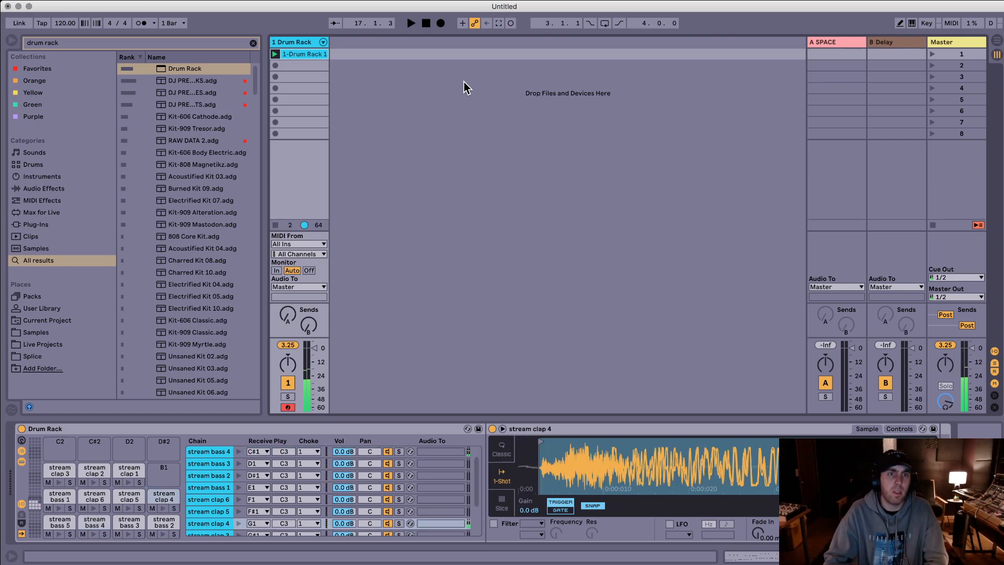
Step: Open the recorded Drum Rack clip in the note editor and select all of its notes
double_click(298, 54)
click(630, 421)
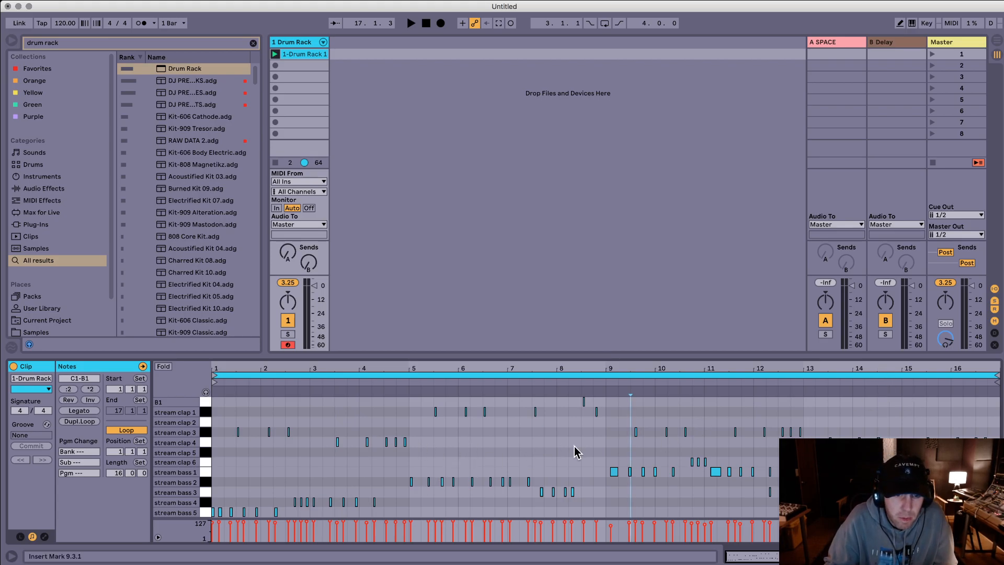
key(super+a)
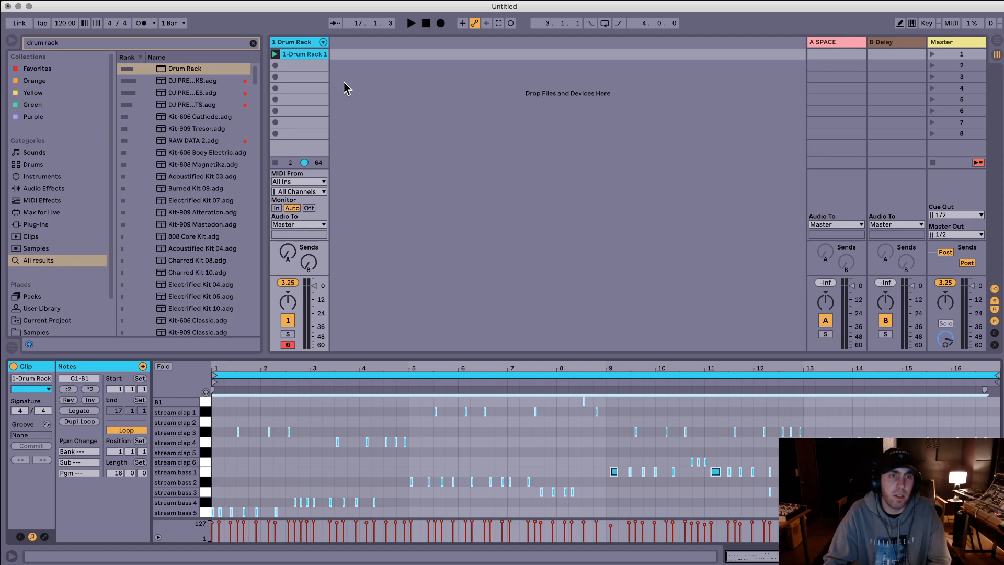
Step: Place the recorded clip at bar 1 of the Drum Rack track in the Arrangement, then return to arrangement playback and play it
key(Tab)
drag(317, 54, 270, 103)
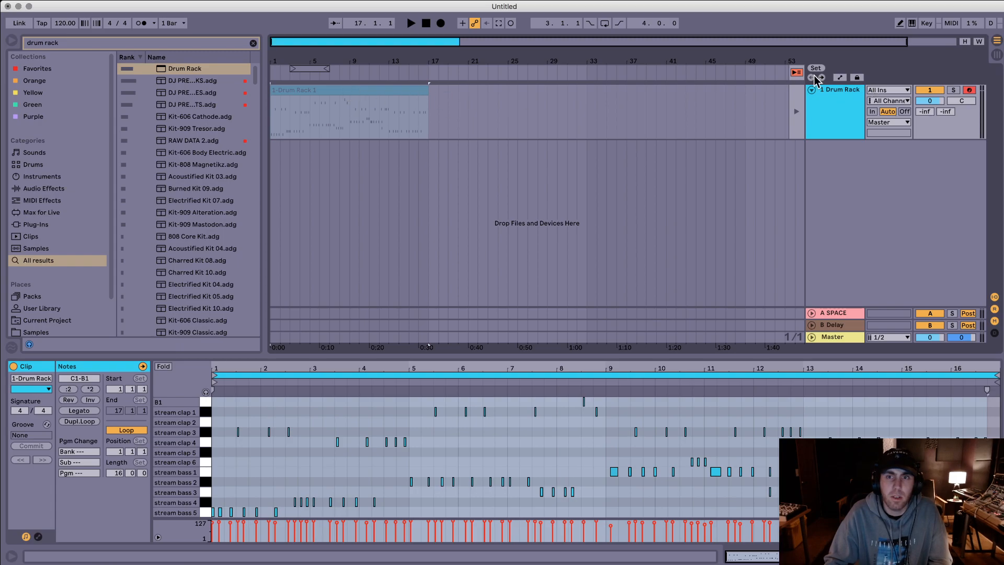
click(796, 72)
key(space)
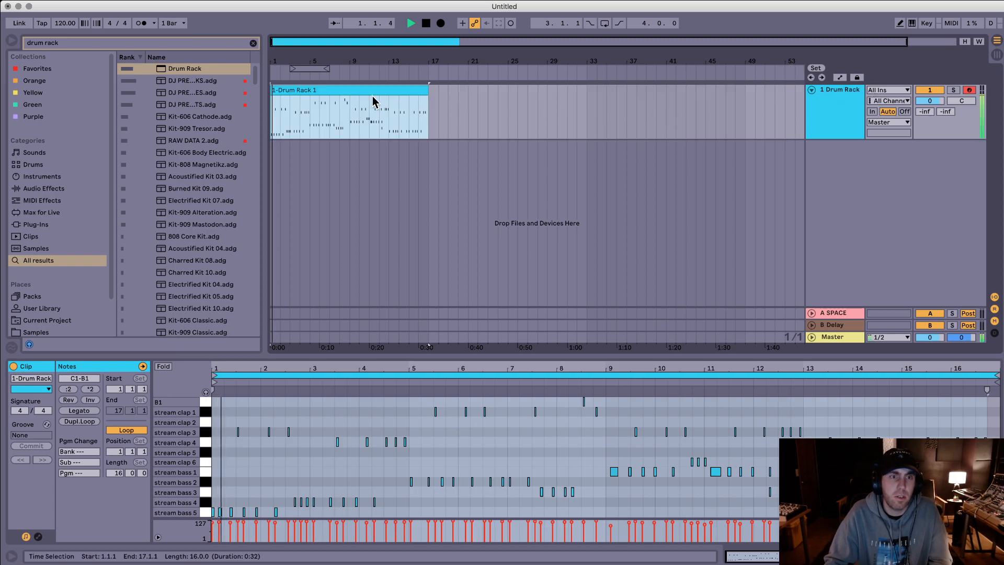
Step: Stop playback and add a Limiter to the Master track
click(846, 338)
key(space)
key(super+f)
text(limit)
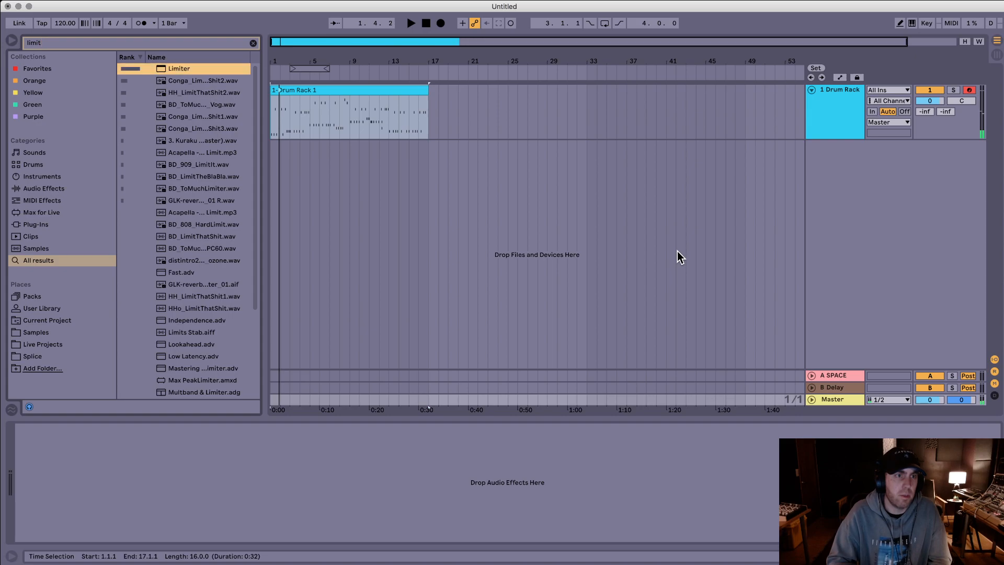
key(Return)
Step: Leave the audio export for now and delete the SPACE return track
key(super+shift+r)
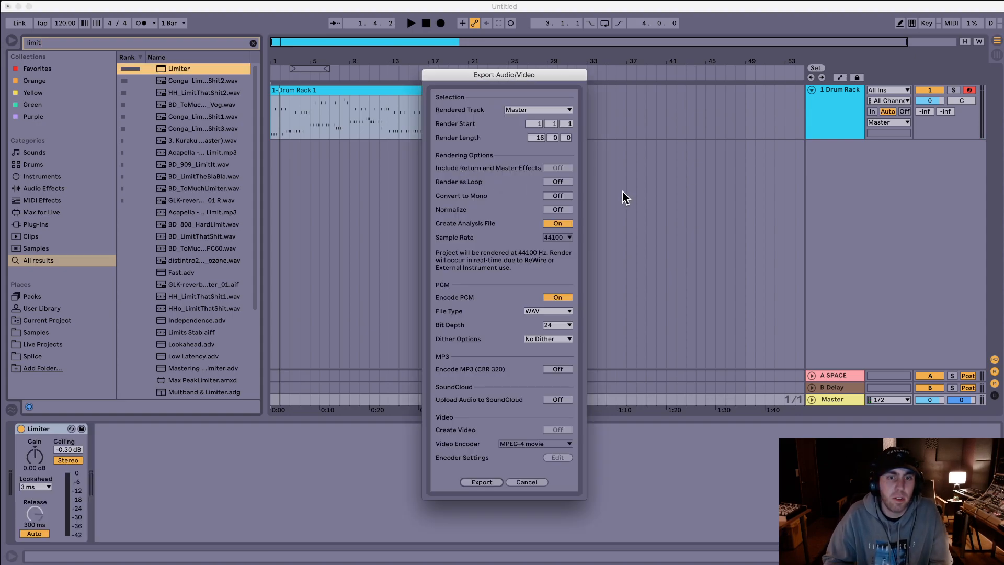
key(Escape)
click(836, 375)
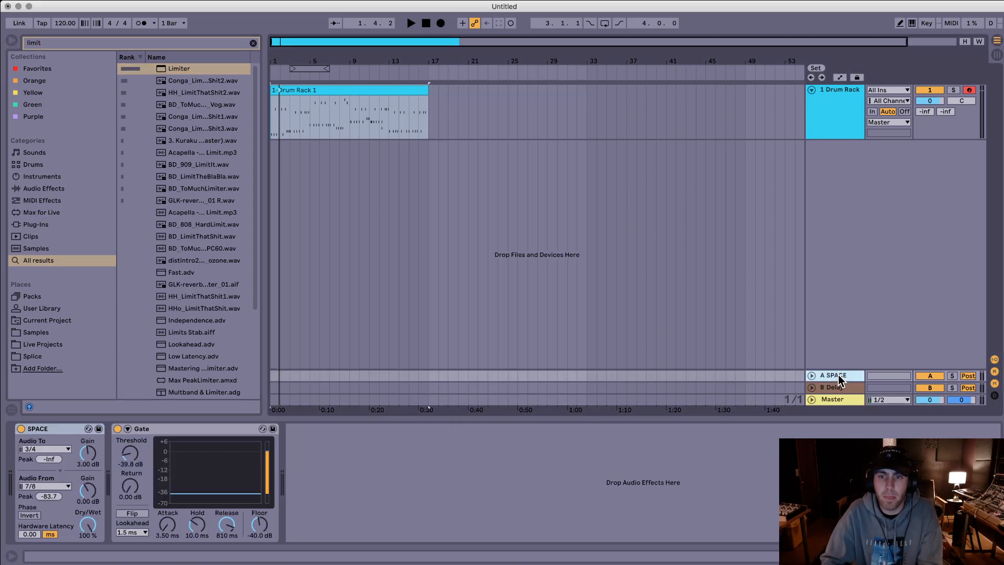
key(Delete)
Step: Export the 16-bar Master render as "drum loop.wav" into a new Loops folder inside the Stream folder
key(super+shift+r)
key(Return)
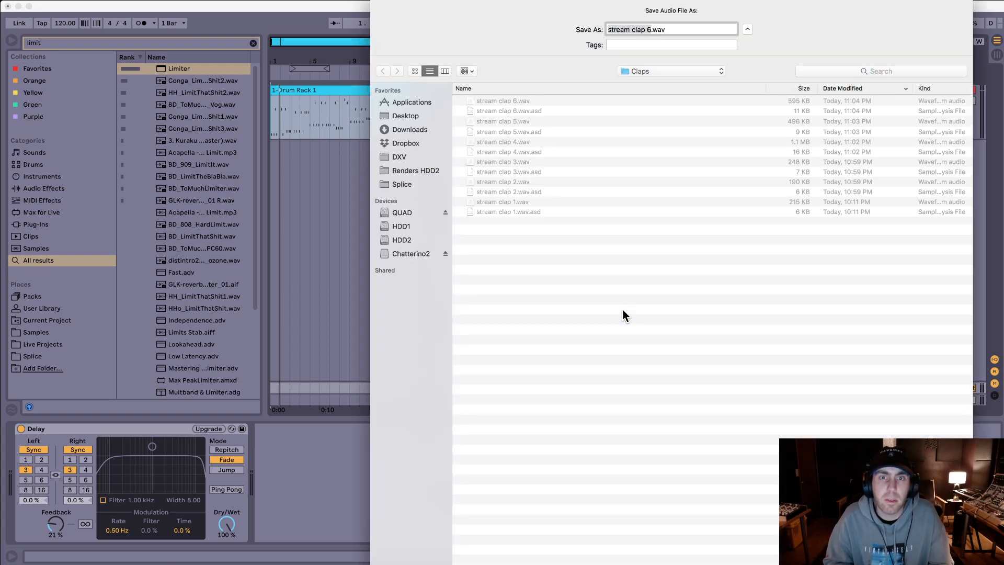
key(super+Up)
click(622, 269)
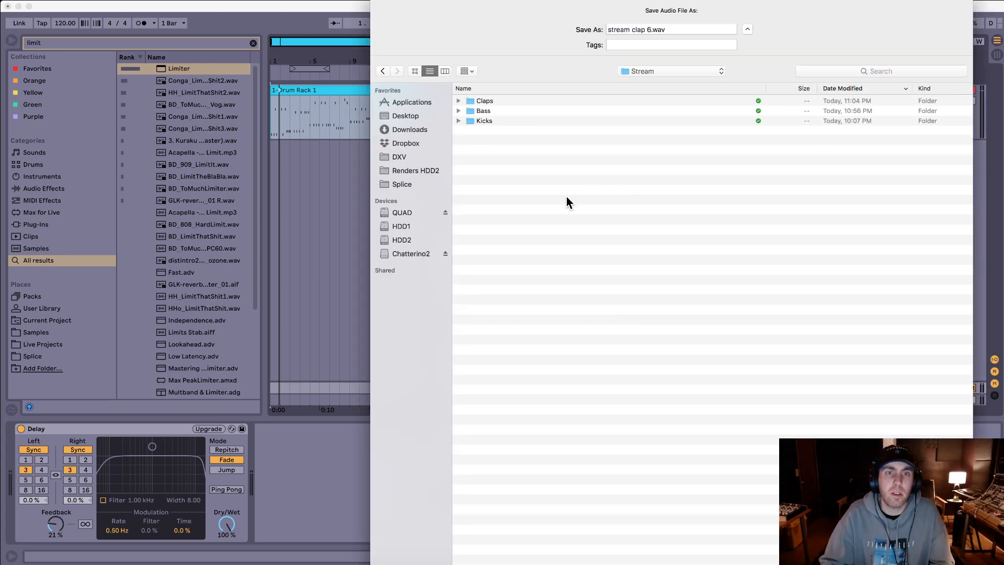
key(super+shift+n)
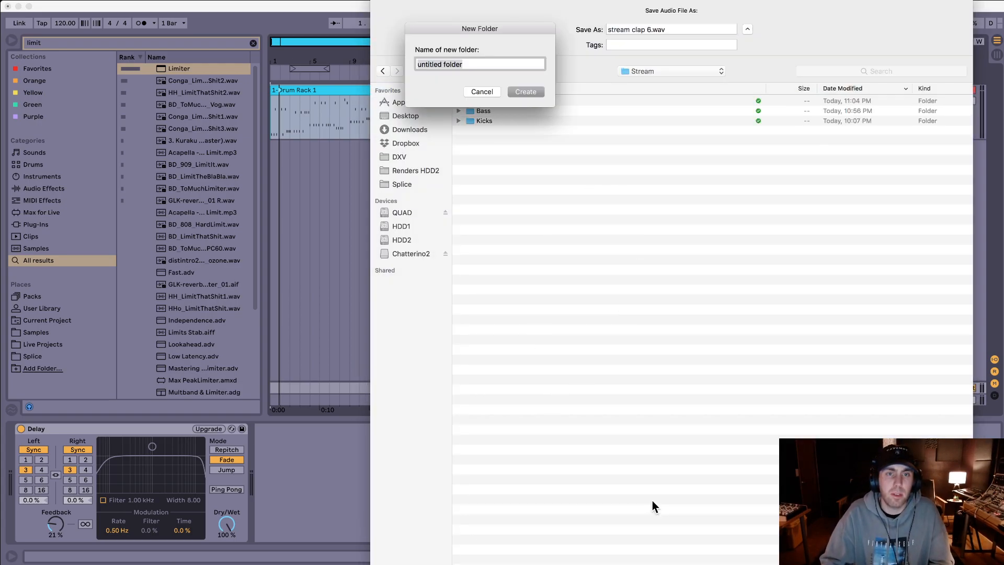
text(Loops)
key(Return)
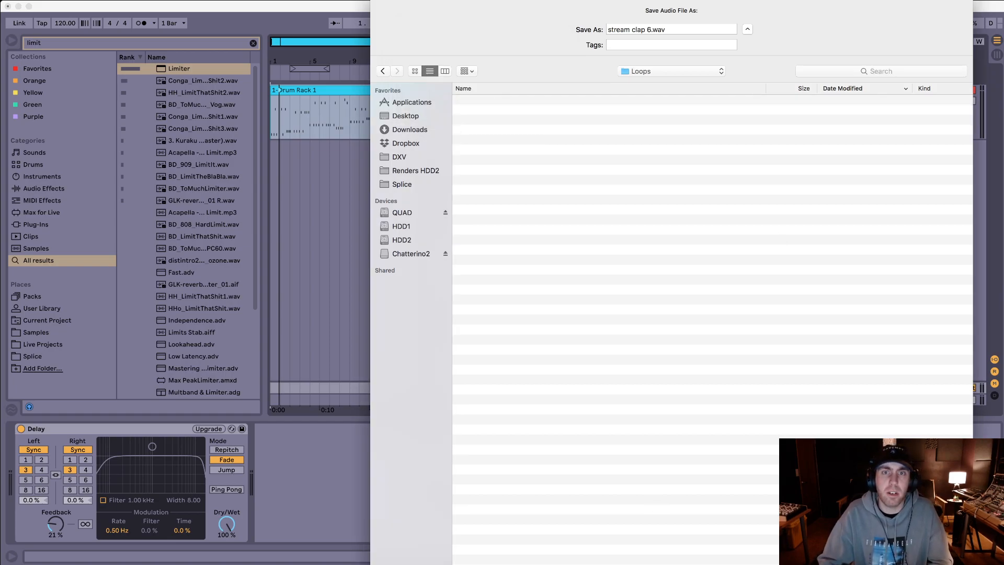
click(649, 29)
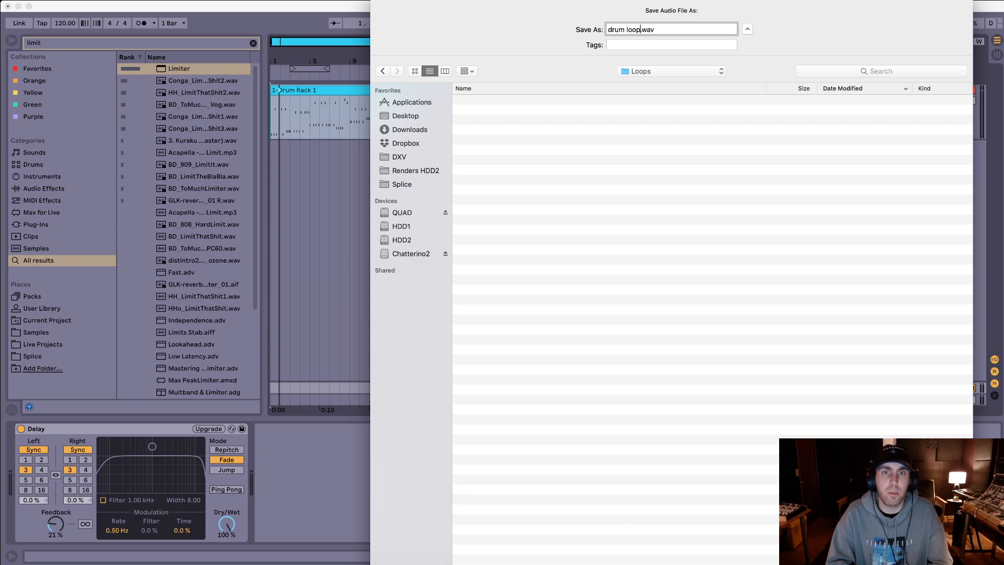
key(Return)
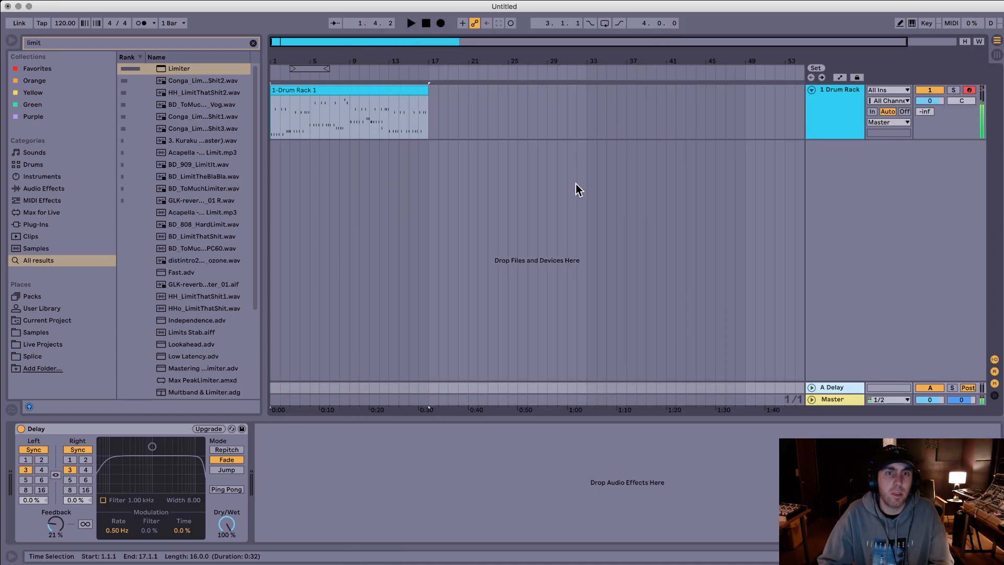
Step: Insert a new MIDI track below the Drum Rack track and load Granulator II on it
click(398, 101)
click(687, 131)
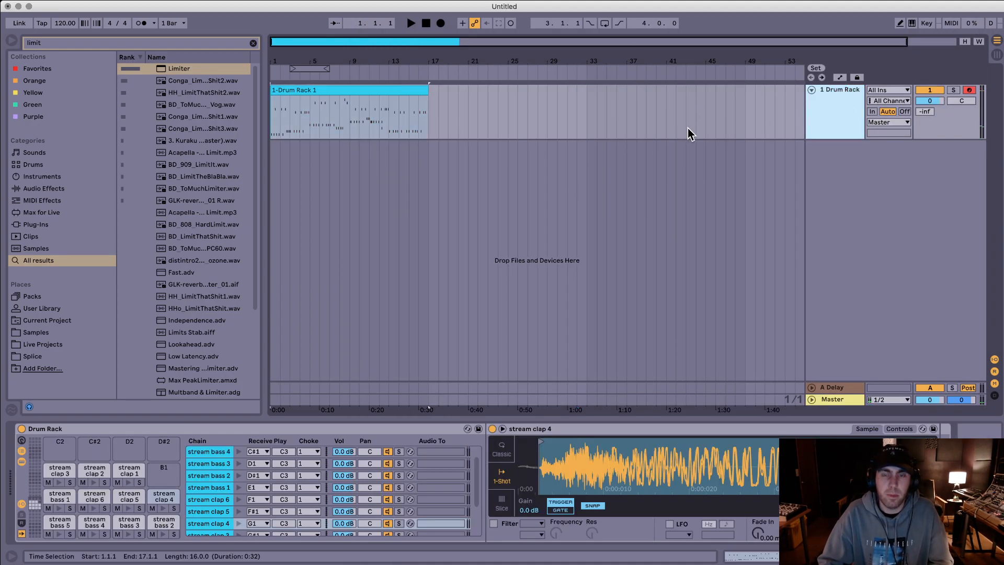
key(super+shift+t)
key(super+f)
text(granul)
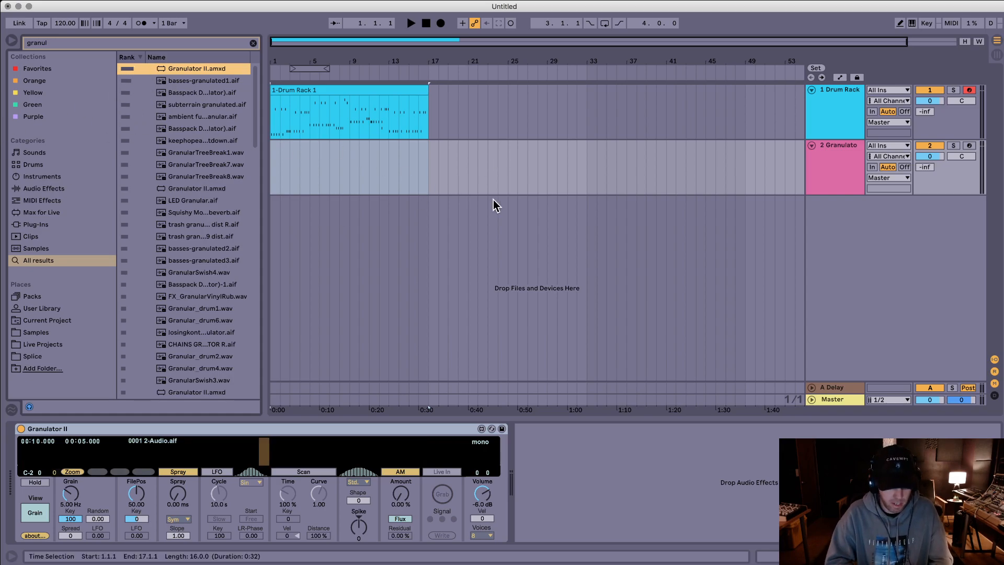
key(super+f)
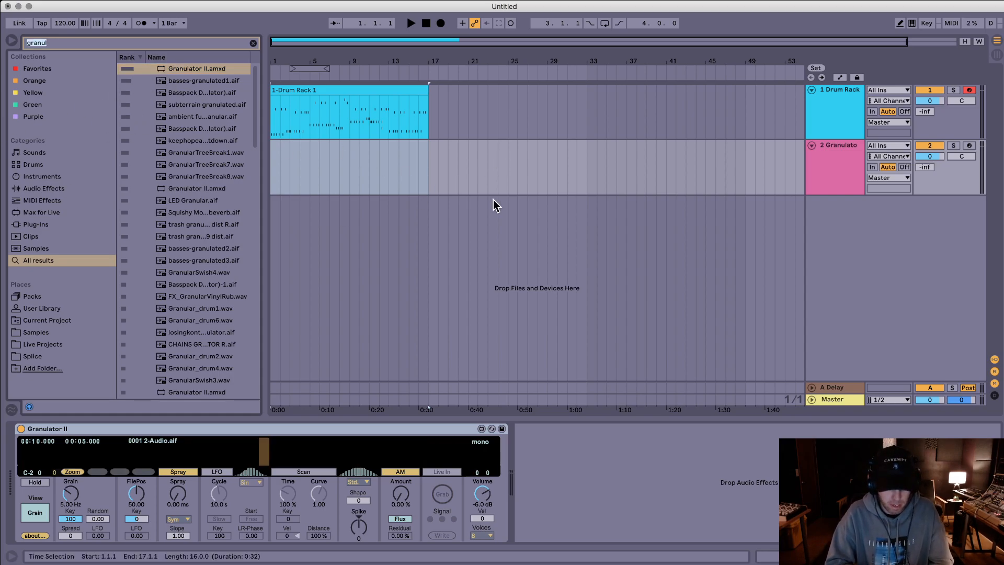
text(granul)
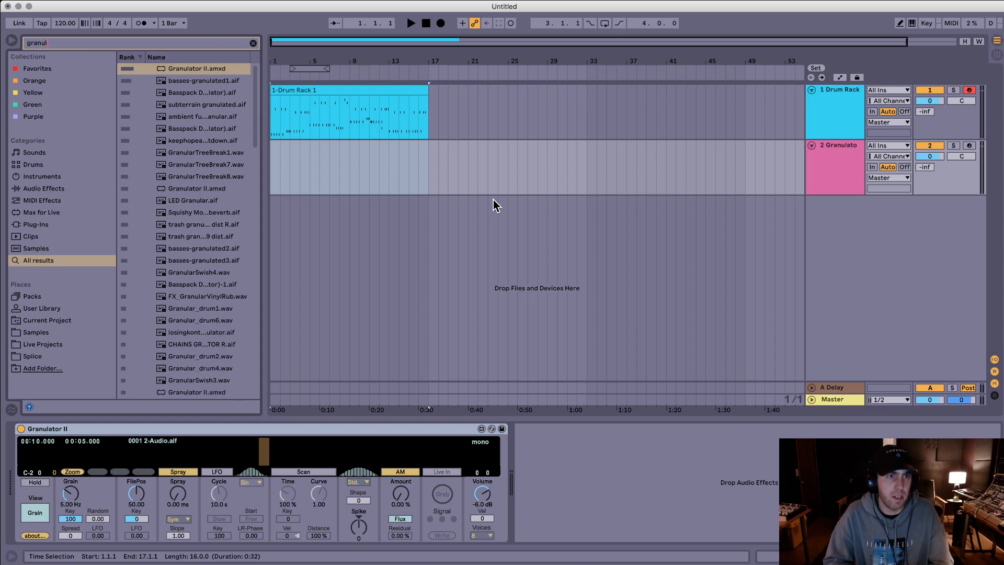
key(Down)
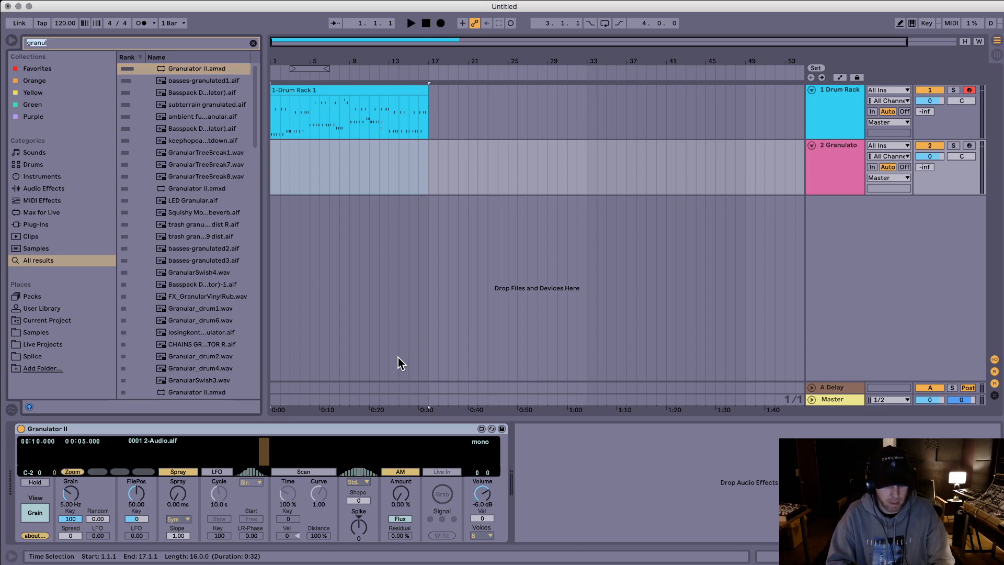
key(super+f)
text(eq)
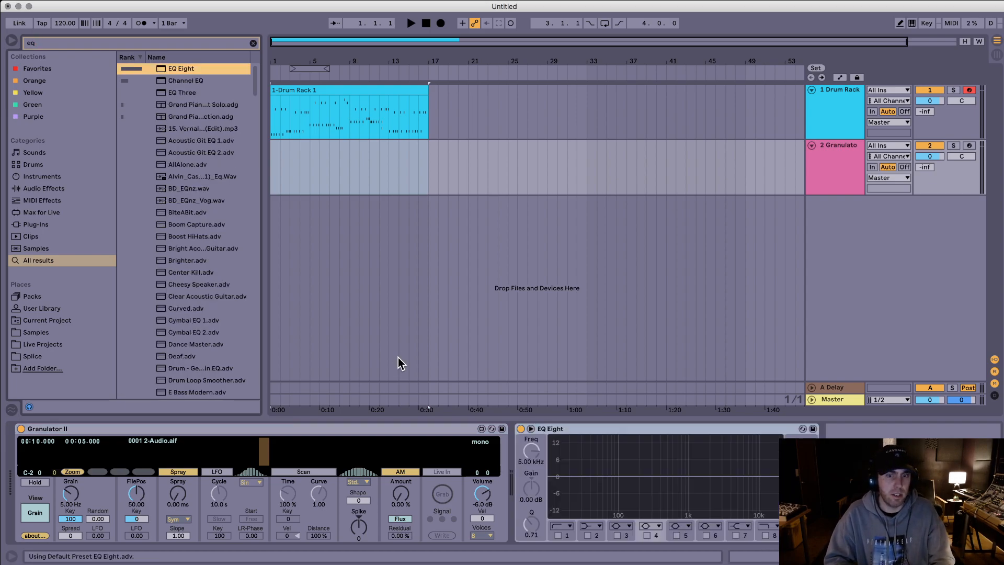
click(578, 428)
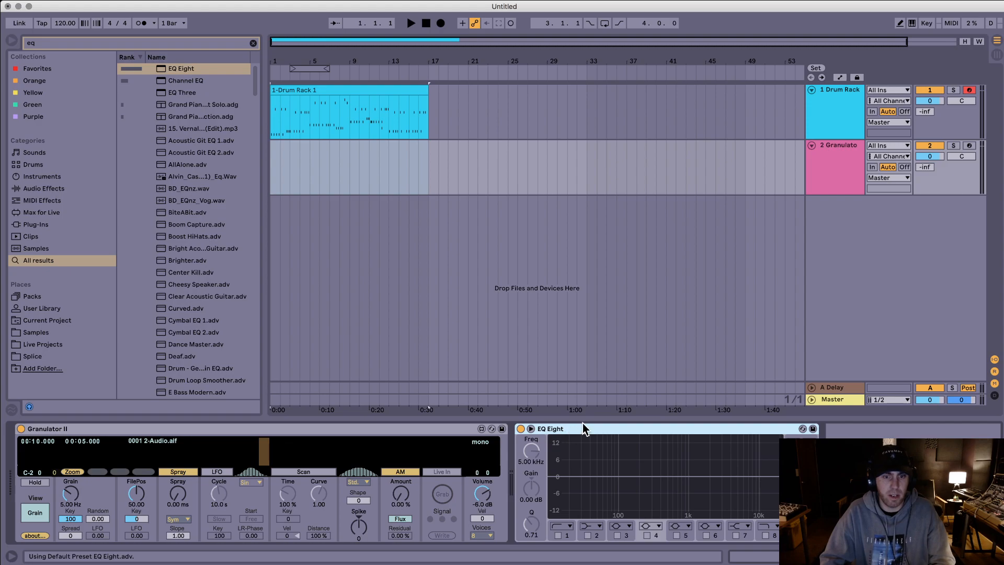
key(Delete)
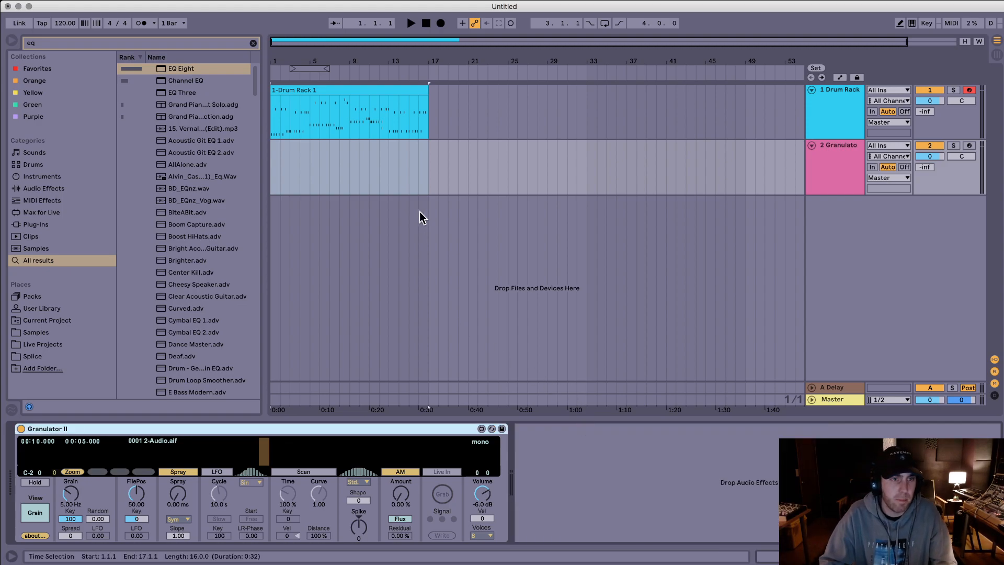
Step: Freeze the Drum Rack track and move its frozen clip to bar 1 of a new audio track below it
click(838, 110)
right_click(838, 110)
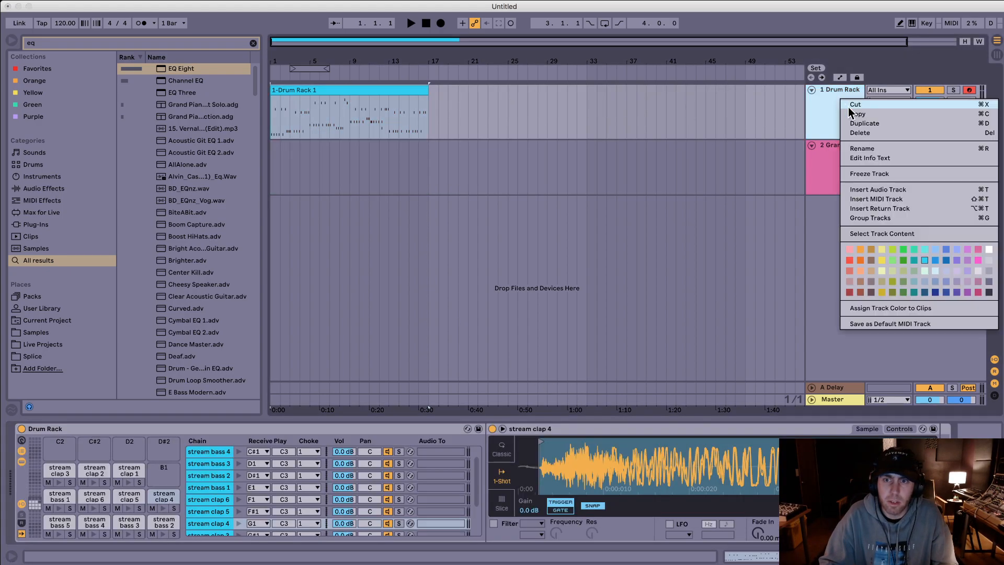
click(876, 174)
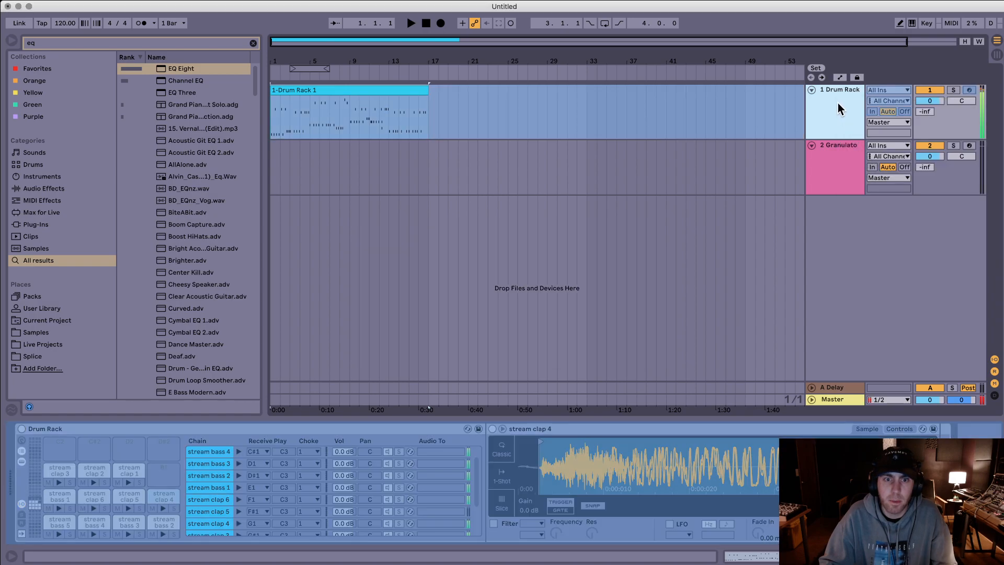
key(super+t)
click(538, 149)
drag(409, 89, 405, 159)
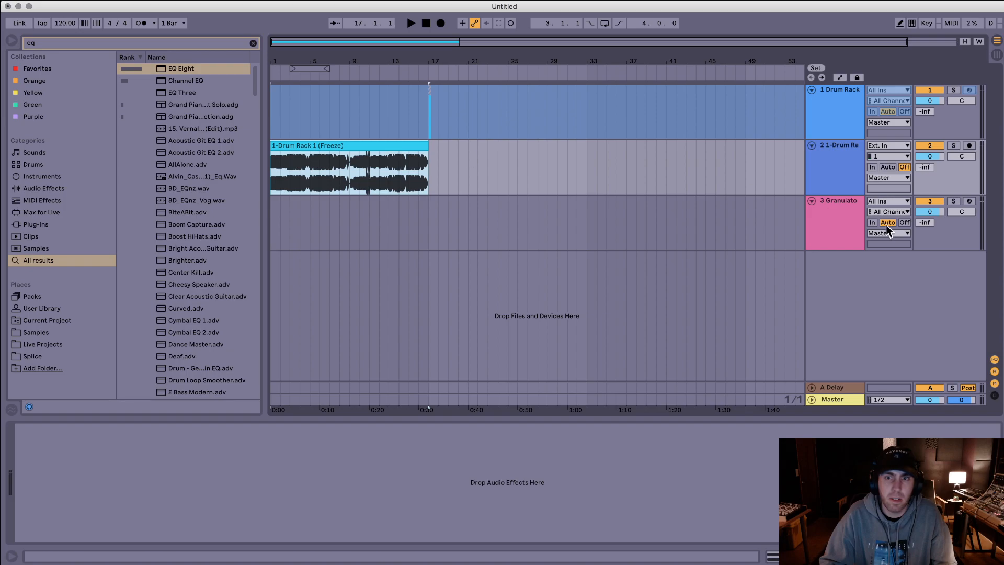
Step: Load the frozen Drum Rack audio clip into Granulator II as its sample and arm the Granulator track
click(849, 224)
drag(372, 151, 336, 430)
click(859, 206)
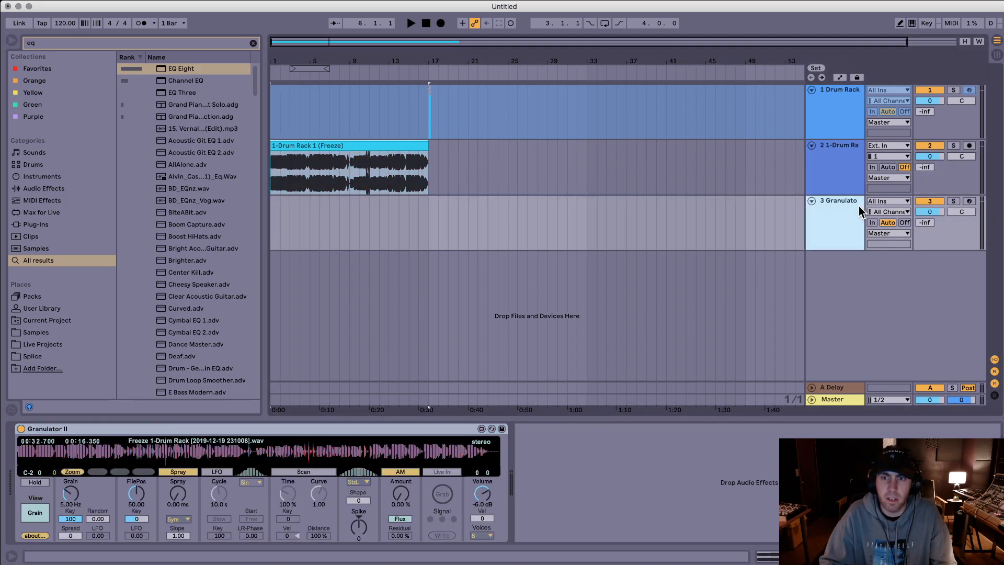
click(970, 200)
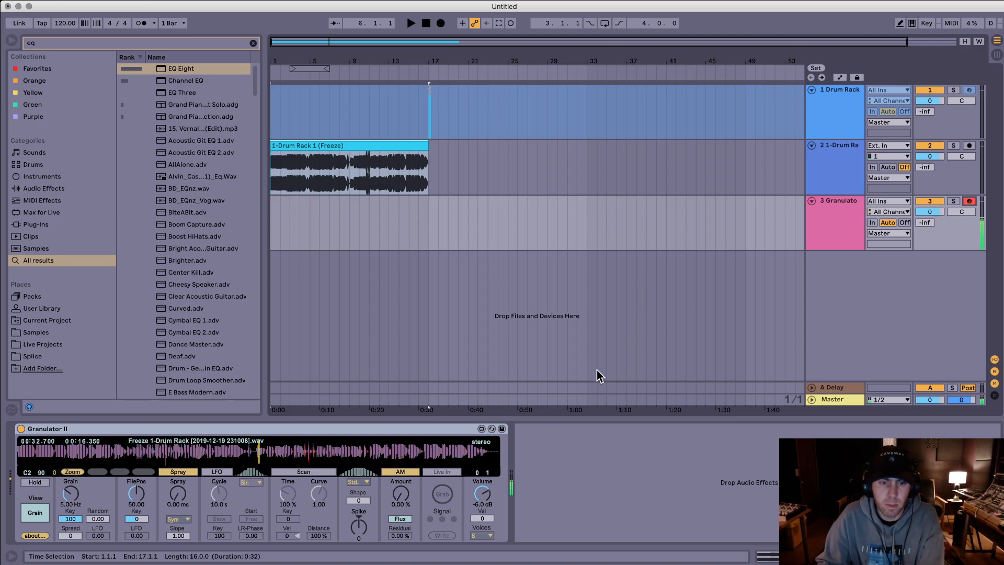
Step: Set Granulator II's volume to -1.7 dB and file position to 72.15, and add a Limiter after it
click(478, 497)
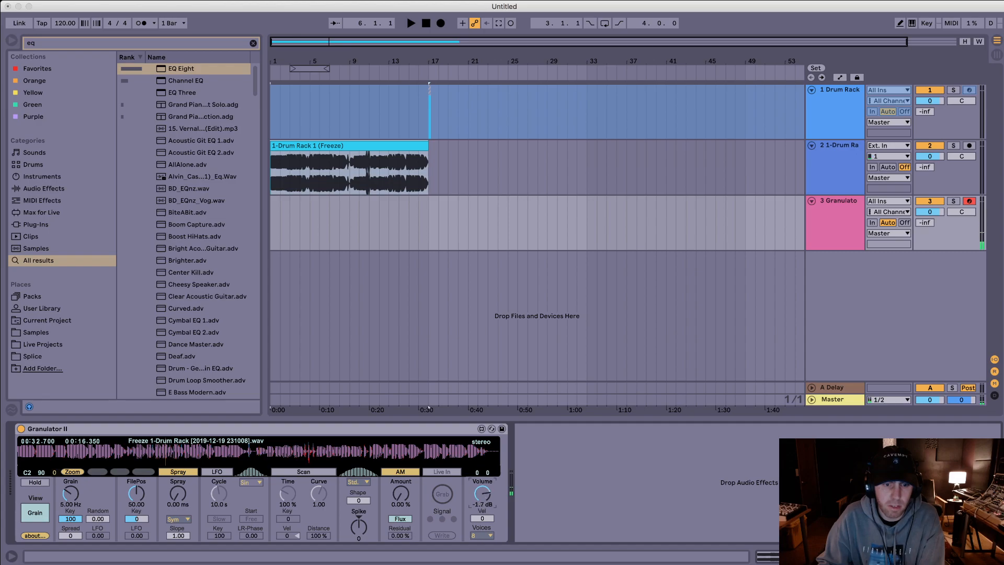
key(super+f)
text(limit)
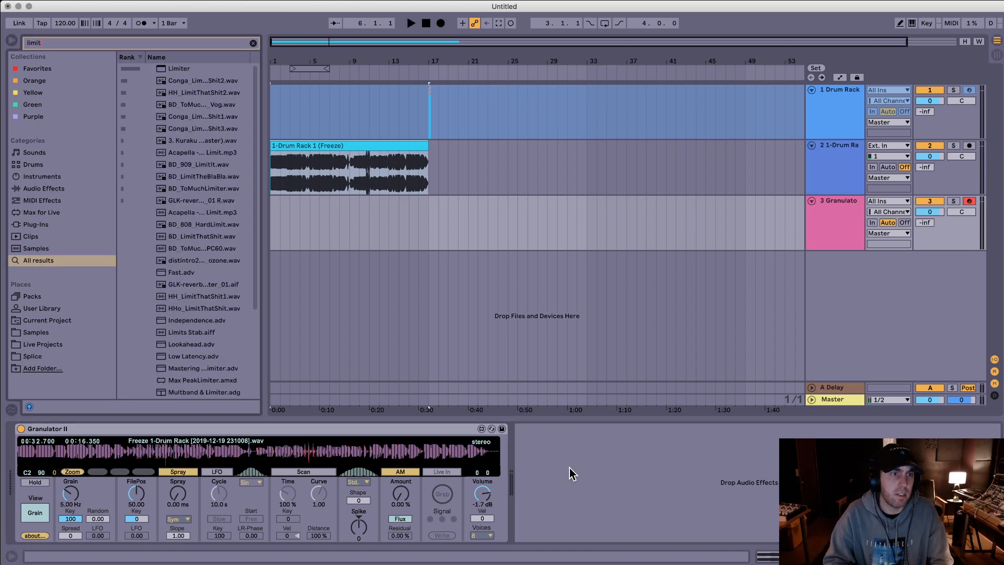
key(Return)
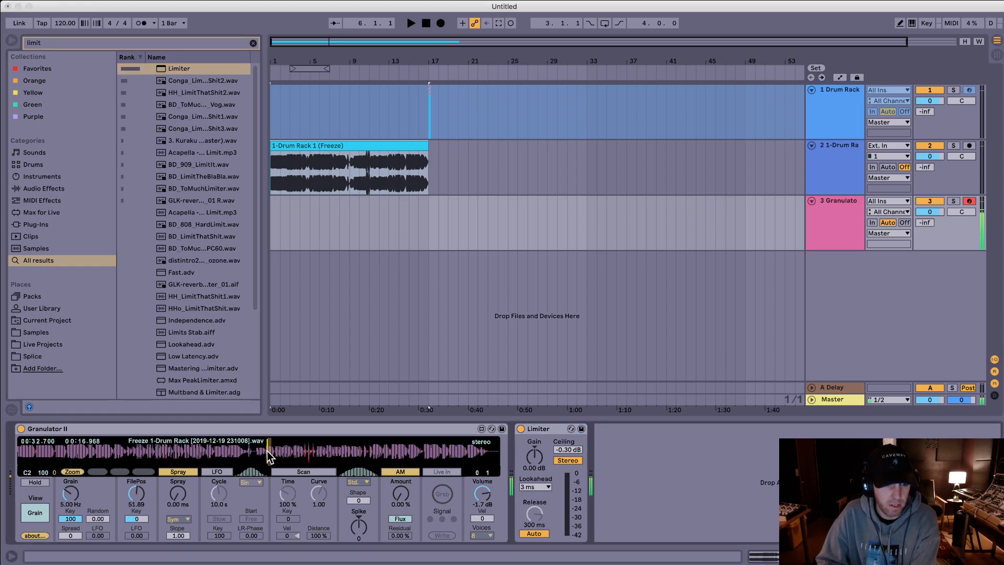
mouse_move(272, 456)
mouse_down()
mouse_move(142, 453)
mouse_move(365, 454)
mouse_up()
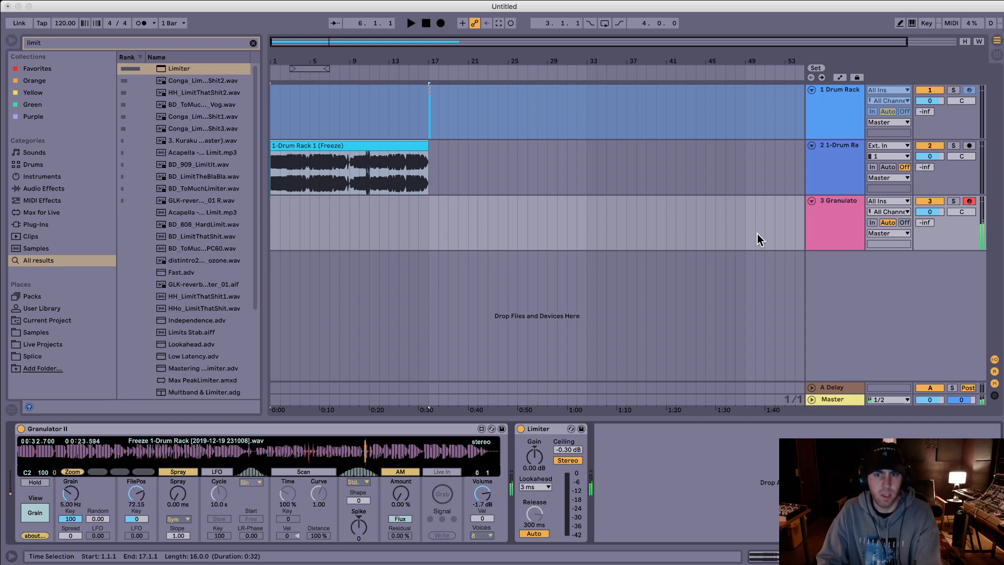
Step: Insert a new audio track below the Granulator track and deactivate the Drum Rack track and its frozen audio track
click(859, 218)
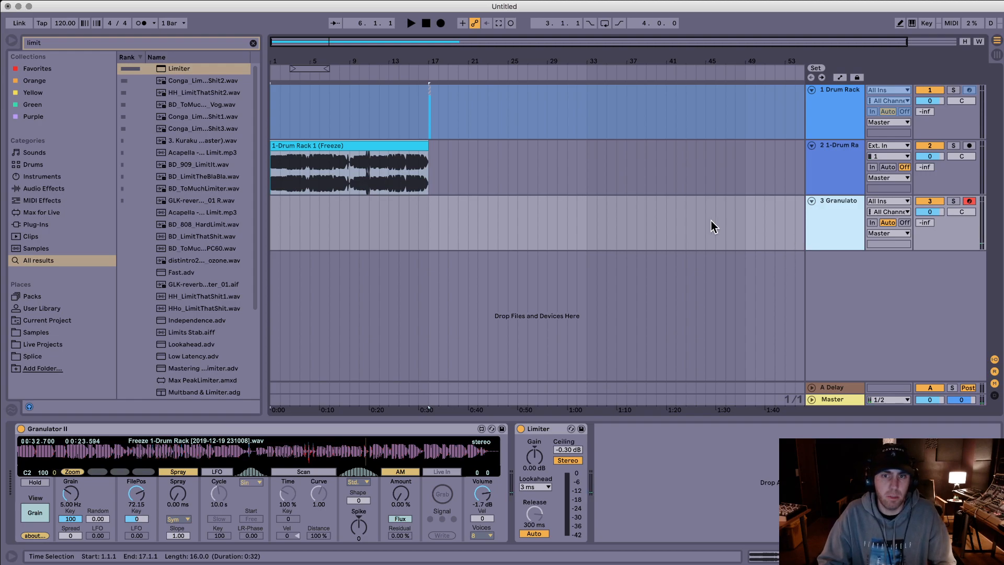
key(super+t)
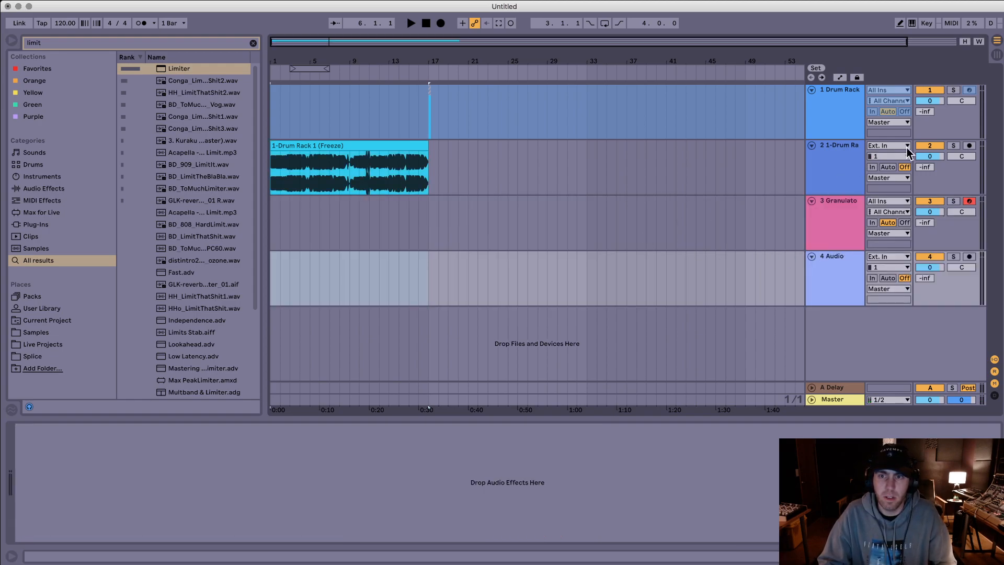
click(929, 146)
click(929, 90)
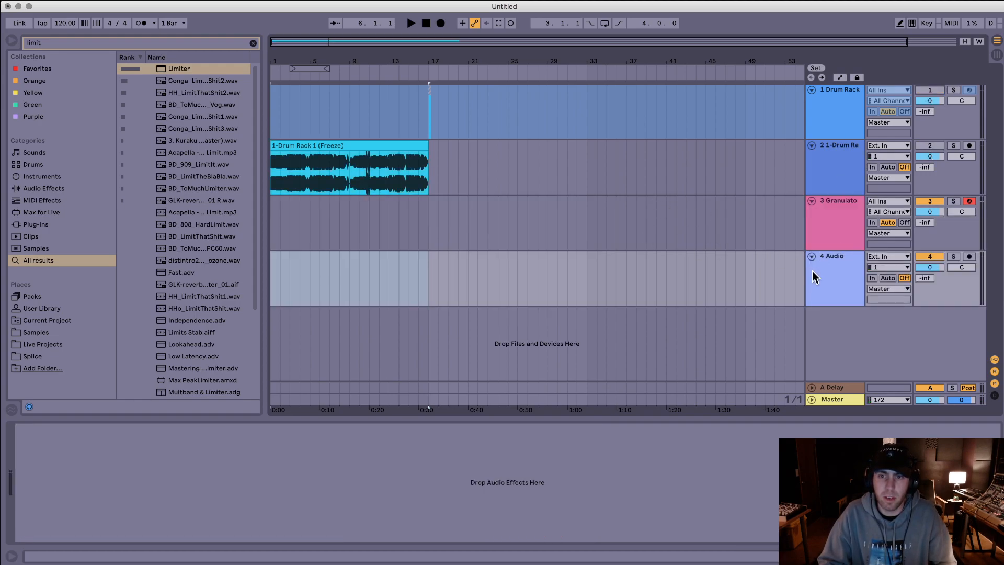
Step: Set the new audio track's input to Resampling, deactivate the track's output and arm it for recording
click(888, 257)
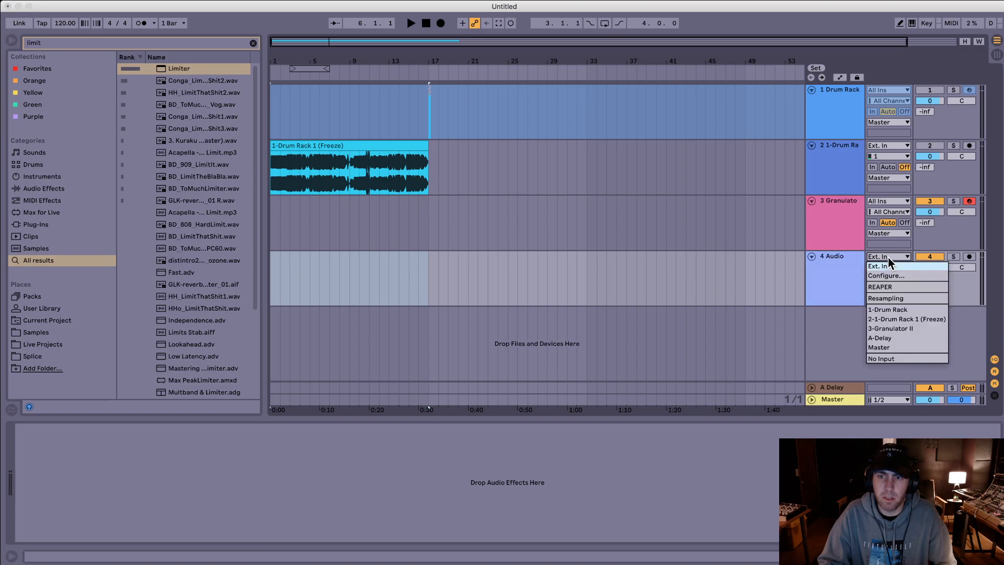
click(843, 261)
click(892, 257)
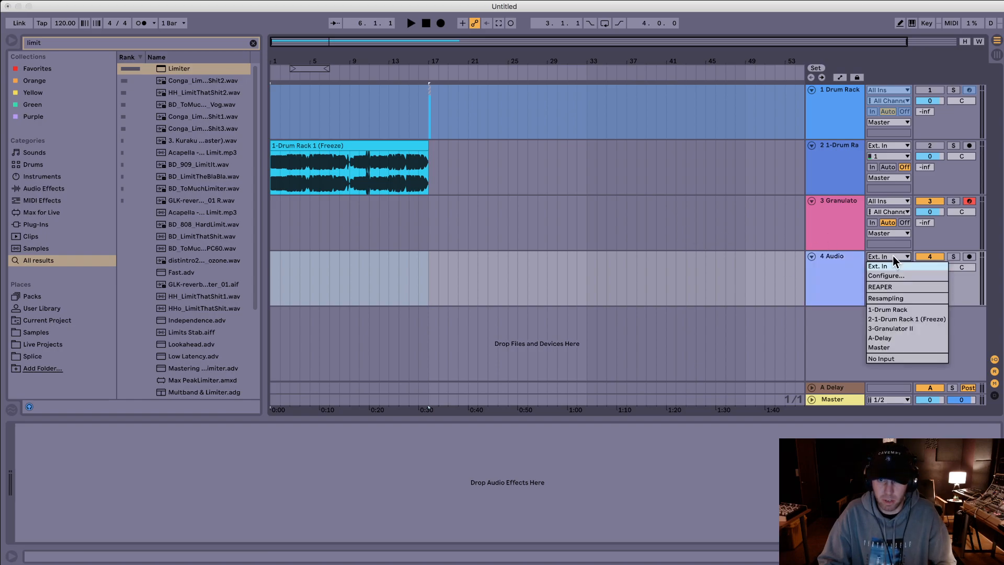
click(897, 298)
click(936, 256)
click(969, 256)
Step: Start arrangement recording from bar 1 for the armed tracks and show the Granulator track's devices
drag(596, 267, 266, 261)
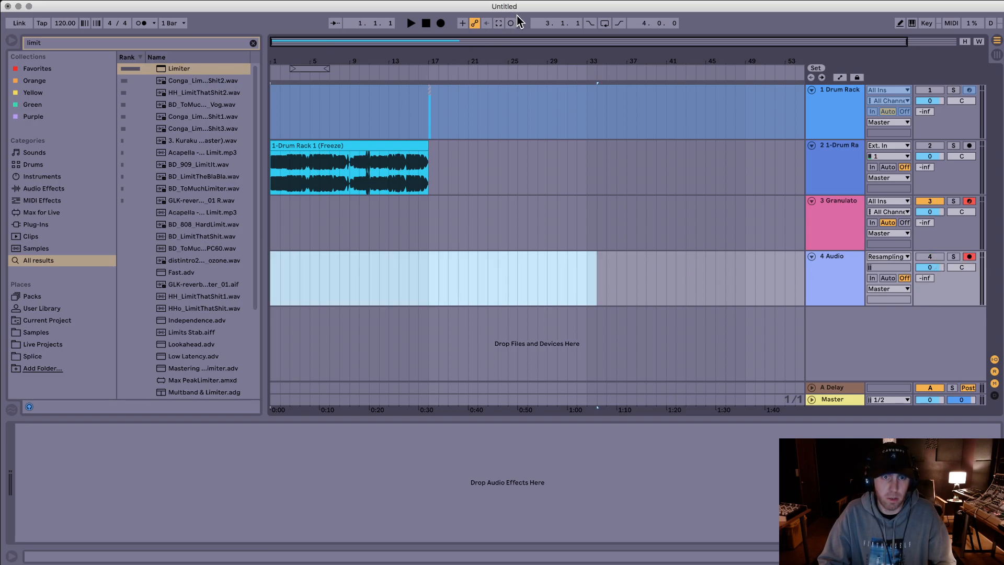
click(440, 23)
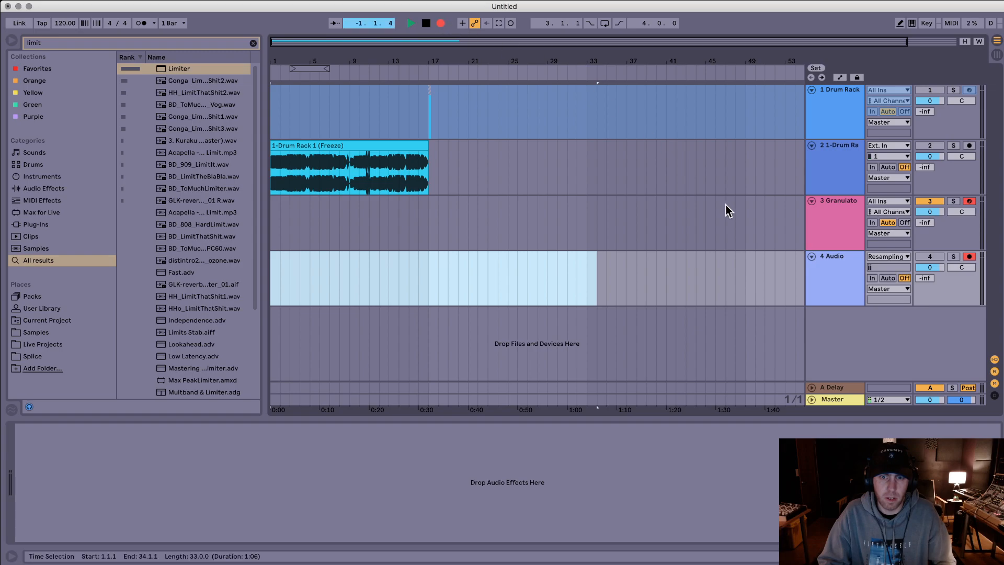
click(814, 227)
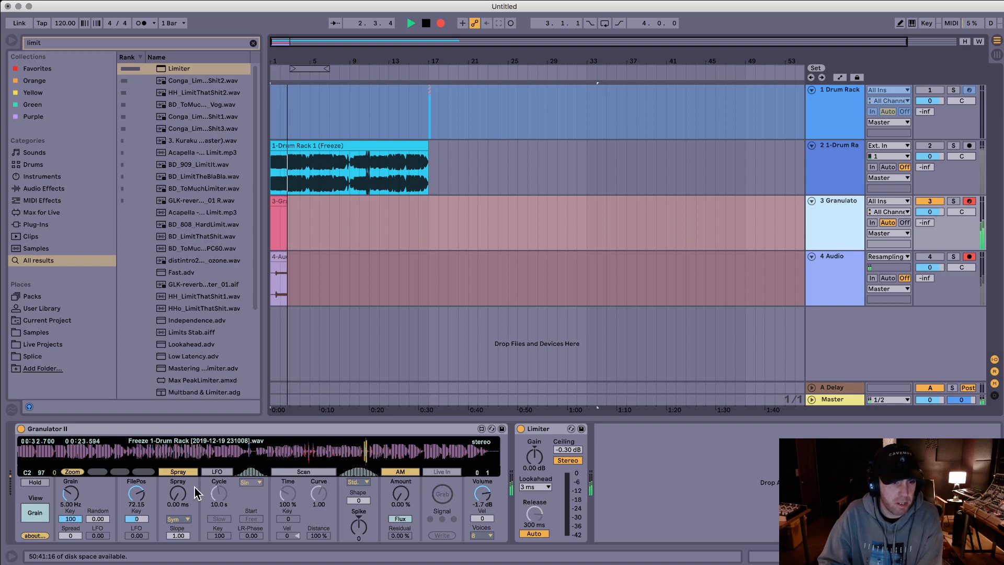
Step: While recording, set Granulator II's spray to 48.0 ms, grain spread to 64 and scan time to 1138%
drag(177, 499, 178, 479)
drag(70, 536, 70, 475)
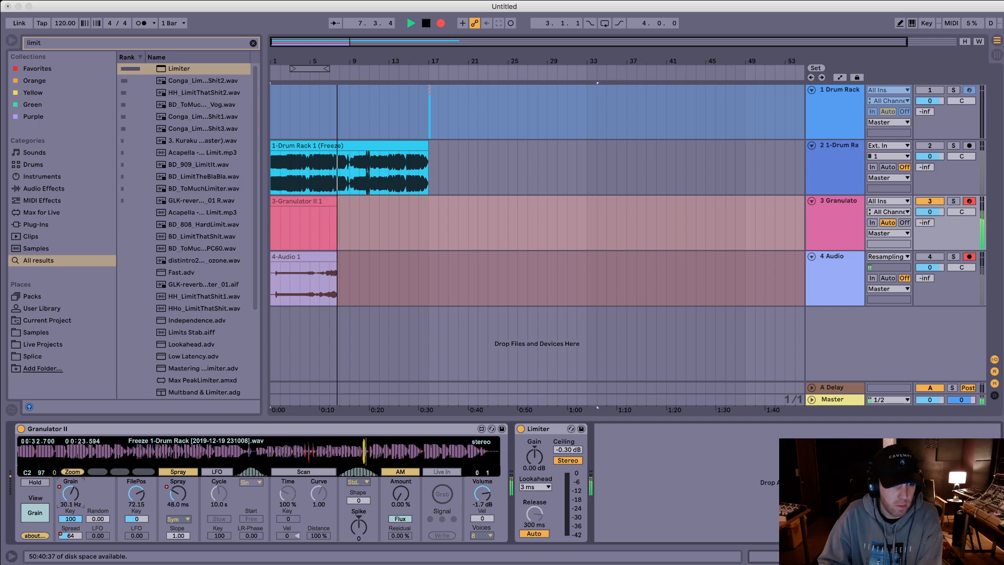
drag(288, 494, 293, 469)
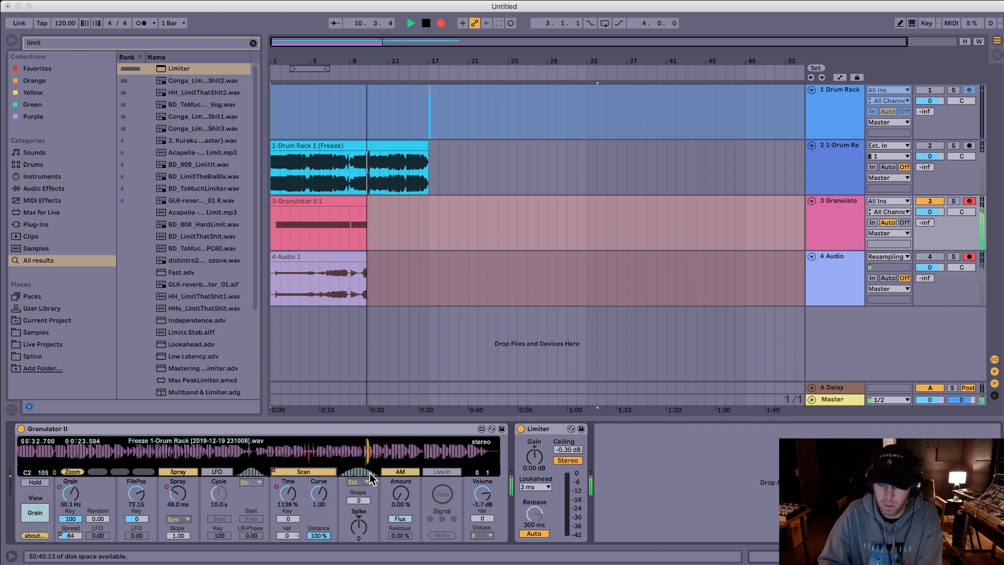
Step: While recording, set Granulator II's file position to 48.12, spray to 0.02 ms and volume to 1.8 dB, and raise the Limiter gain to 6.70 dB
mouse_move(366, 450)
mouse_down()
mouse_move(442, 451)
mouse_move(249, 450)
mouse_up()
drag(178, 494, 178, 523)
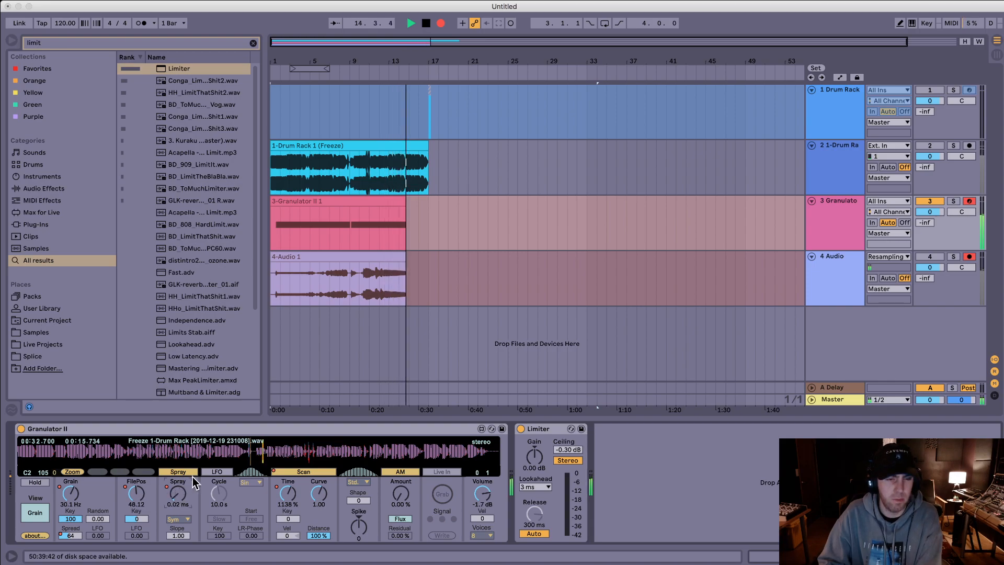
drag(482, 494, 482, 480)
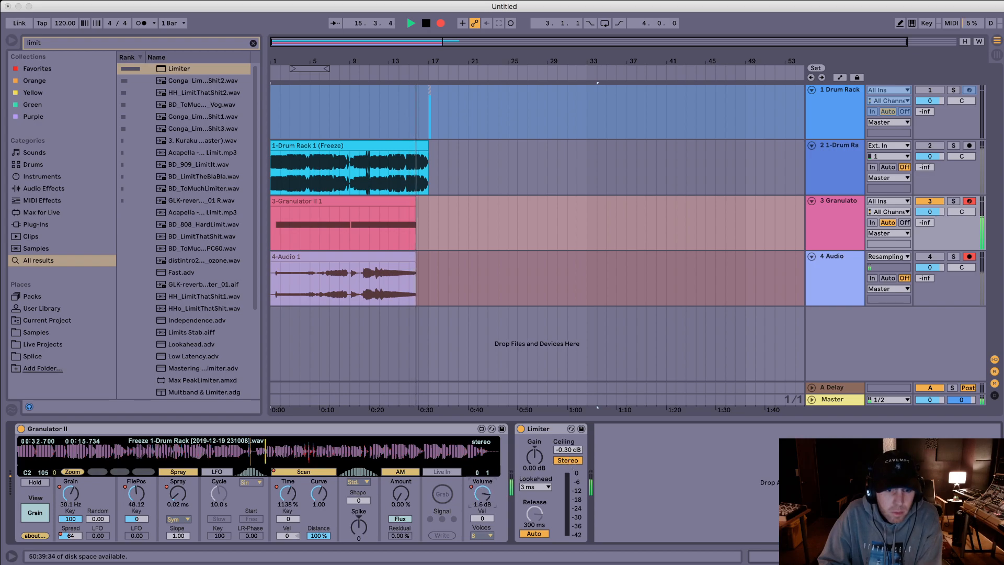
drag(534, 455, 534, 437)
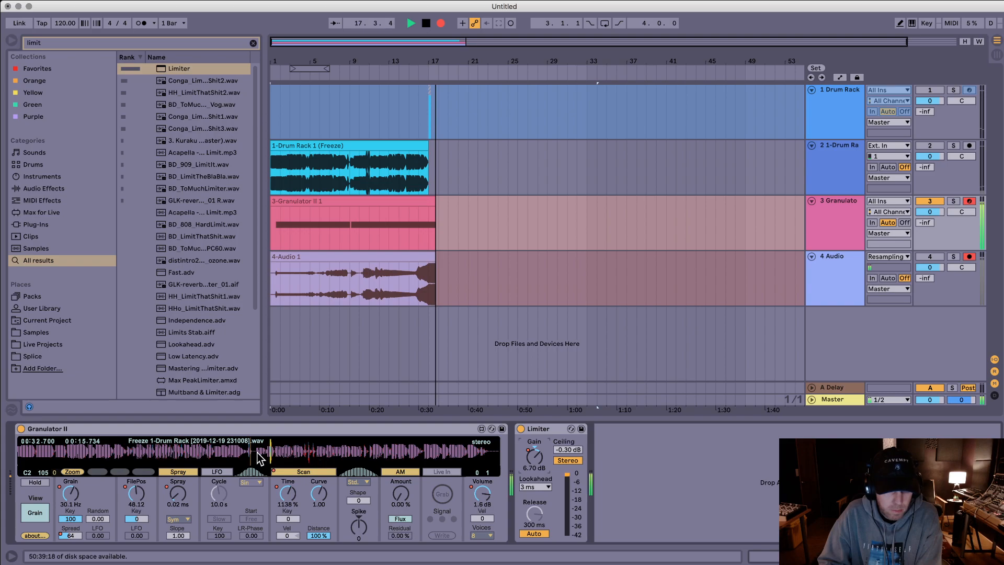
Step: While recording, sweep Granulator II's file position to 26.88 and up to 54.08, with spray at 23.7 ms
drag(284, 454, 137, 455)
drag(179, 495, 179, 483)
drag(120, 449, 146, 448)
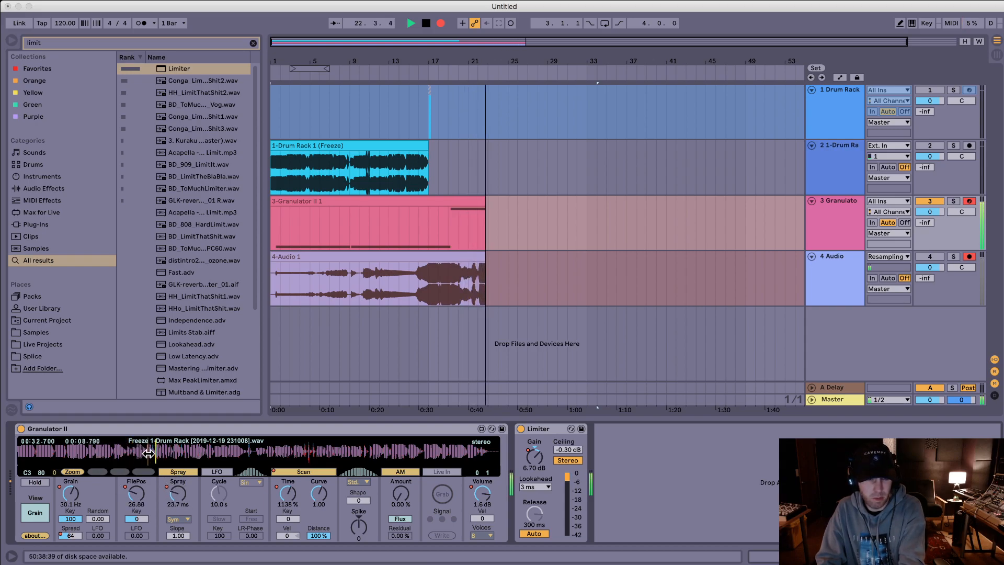
drag(150, 454, 277, 457)
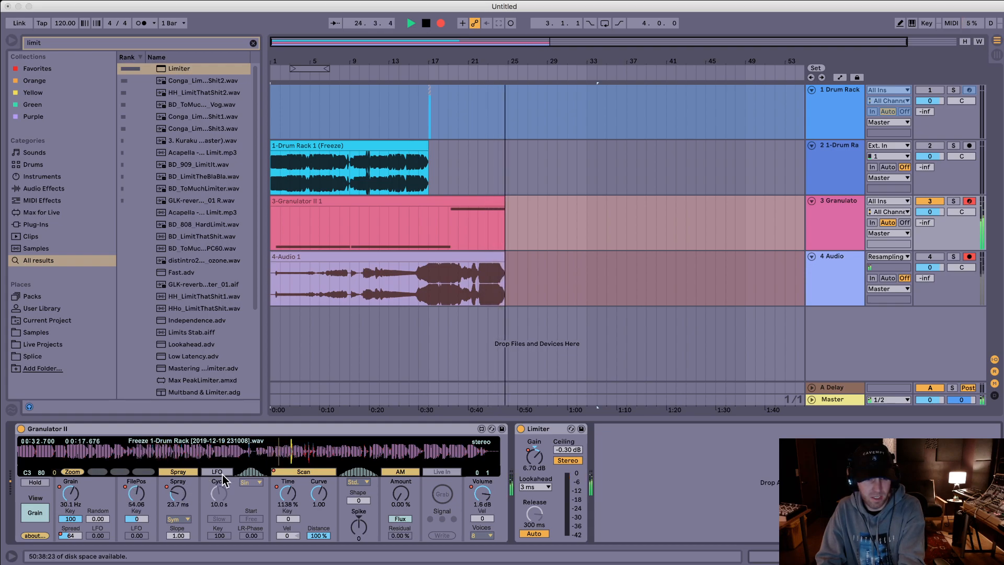
Step: While recording, sweep the file position to 0.24 with spray at 4.82 ms, and then to 18.51 with spray at 1.50 ms
drag(176, 495, 177, 508)
mouse_move(309, 454)
mouse_down()
mouse_move(332, 453)
mouse_move(19, 445)
mouse_up()
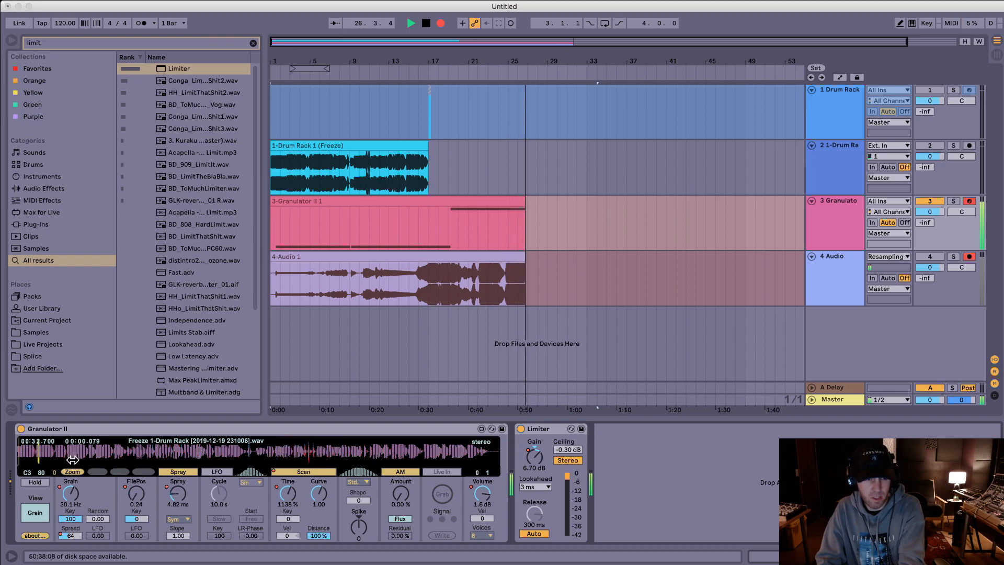
drag(170, 497, 170, 479)
drag(84, 448, 144, 453)
drag(140, 443, 134, 443)
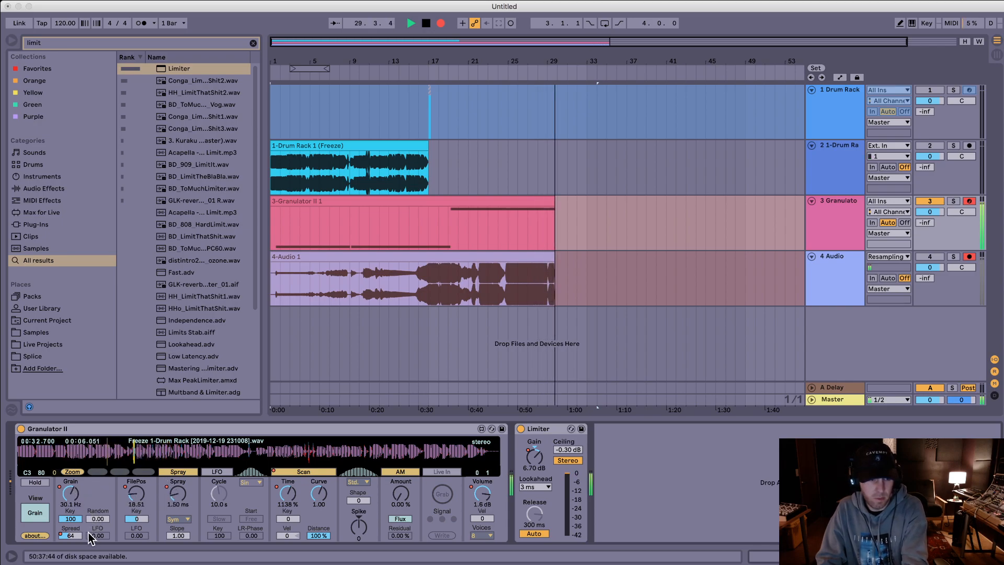
Step: Enable Granulator II's LFO with a 21.3 s cycle and set the grain's LFO amount to 21.58
click(216, 472)
drag(218, 493, 218, 484)
drag(92, 532, 92, 520)
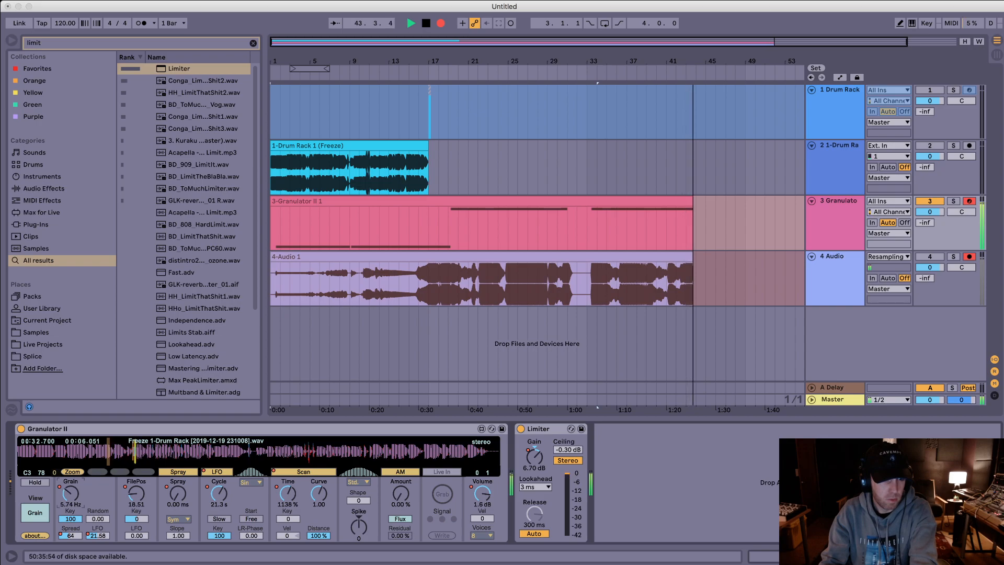
Step: Perform further file position sweeps across the sample, through 10.28, 55.54, 38.04 and 49.69 to 44.79, and stop the recording
mouse_move(140, 449)
mouse_down()
mouse_move(347, 451)
mouse_move(220, 451)
mouse_up()
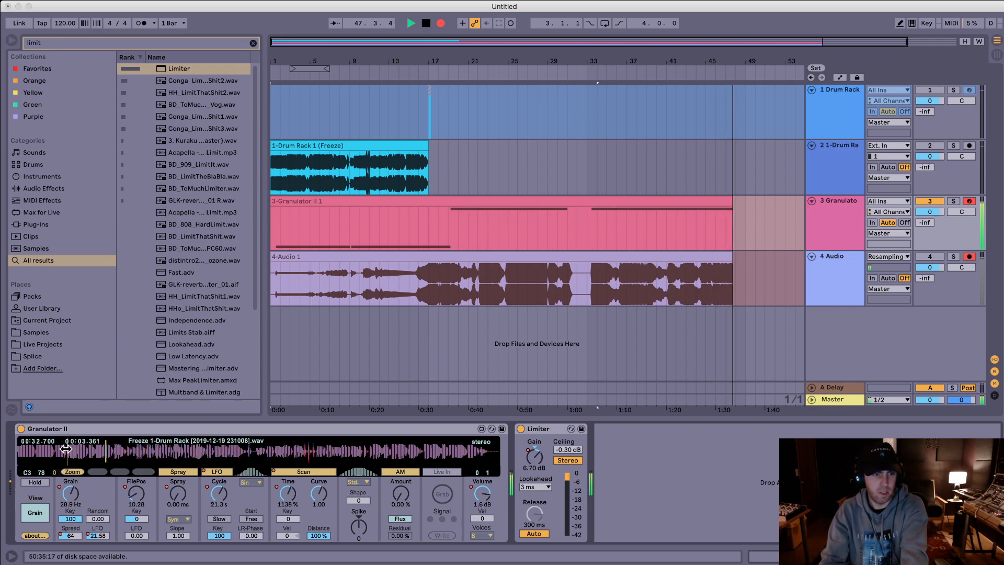
click(260, 451)
mouse_move(261, 451)
mouse_down()
mouse_move(83, 447)
mouse_move(284, 448)
mouse_up()
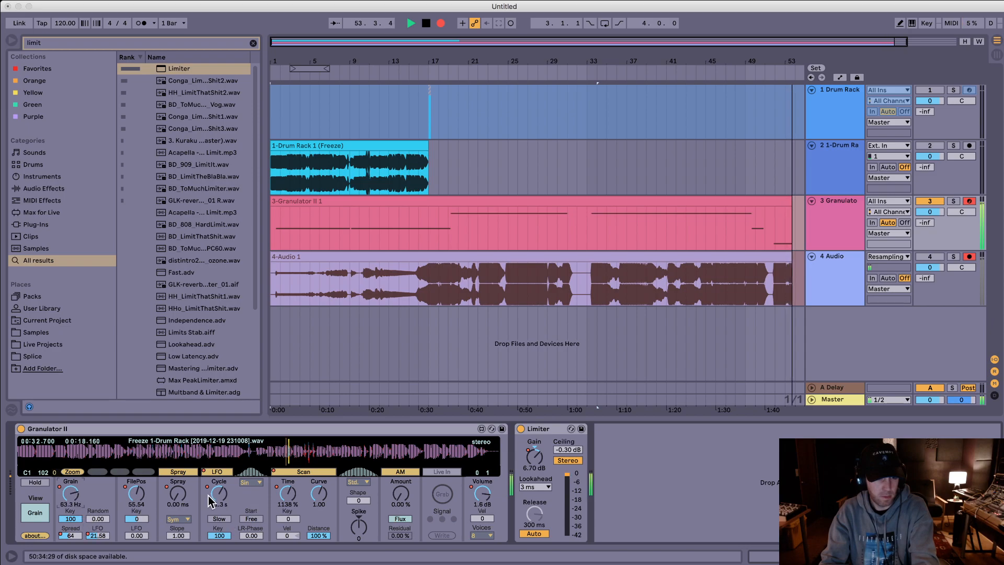
mouse_move(274, 456)
mouse_down()
mouse_move(399, 452)
mouse_move(339, 459)
mouse_up()
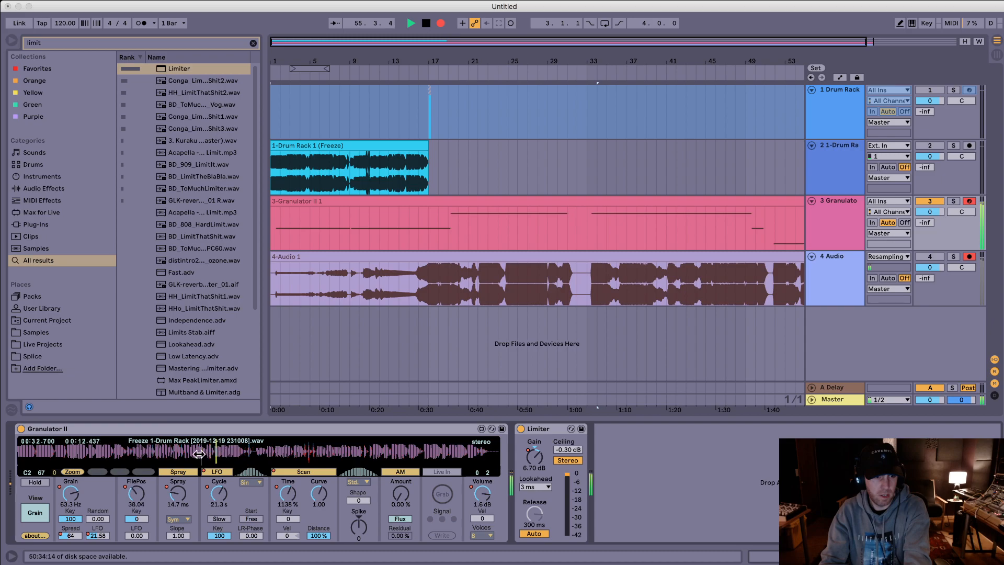
drag(180, 452, 181, 455)
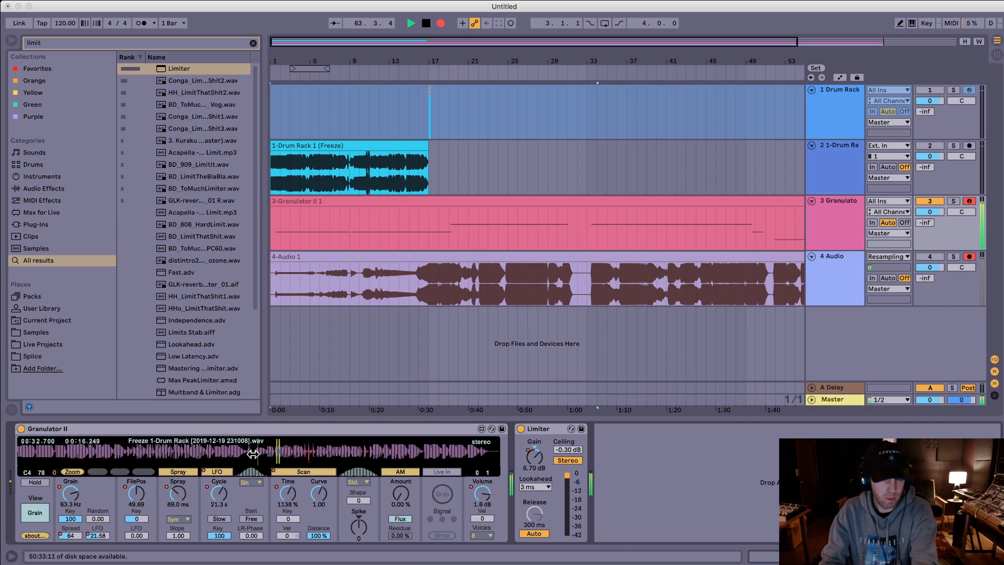
key(super+Tab)
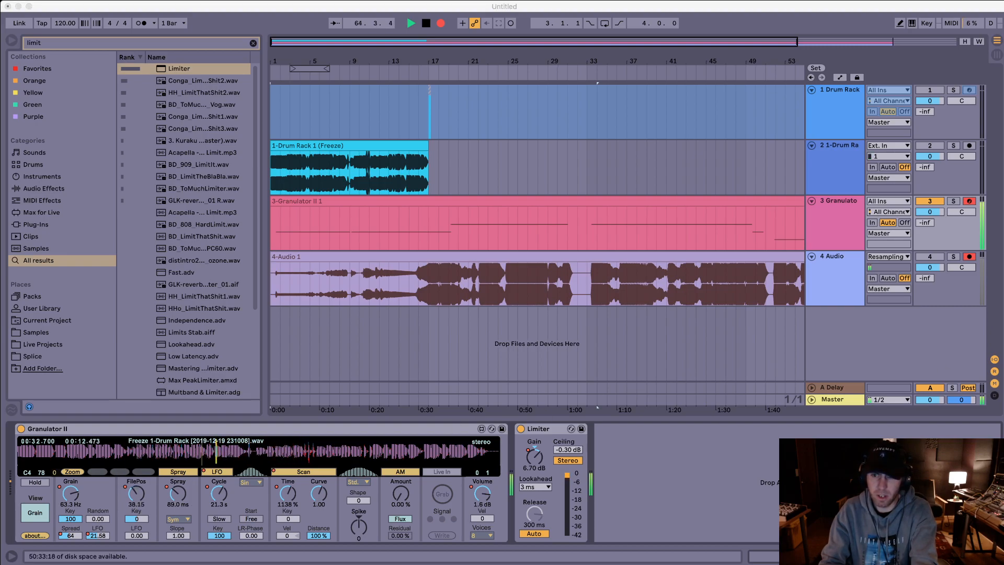
click(702, 479)
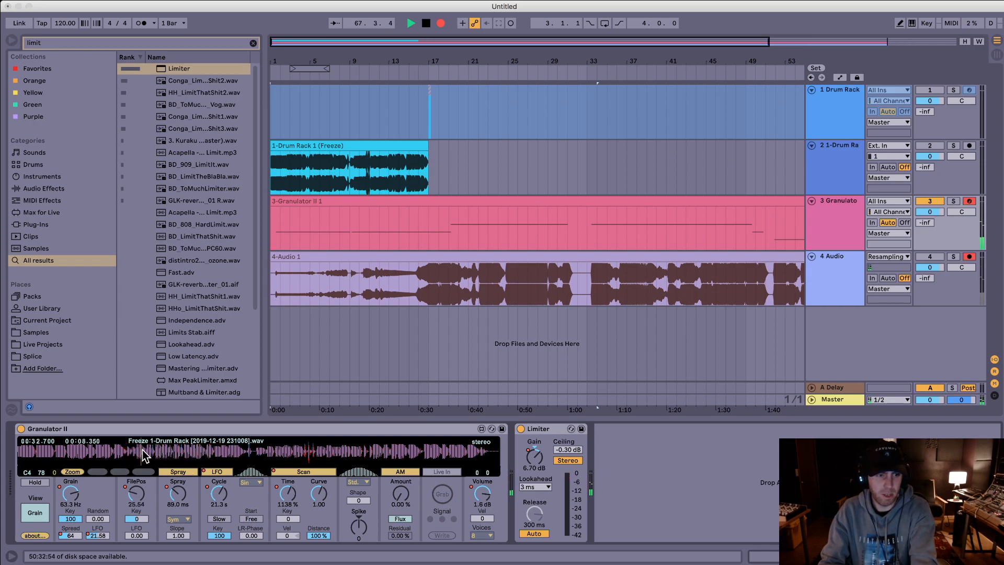
drag(280, 459, 285, 457)
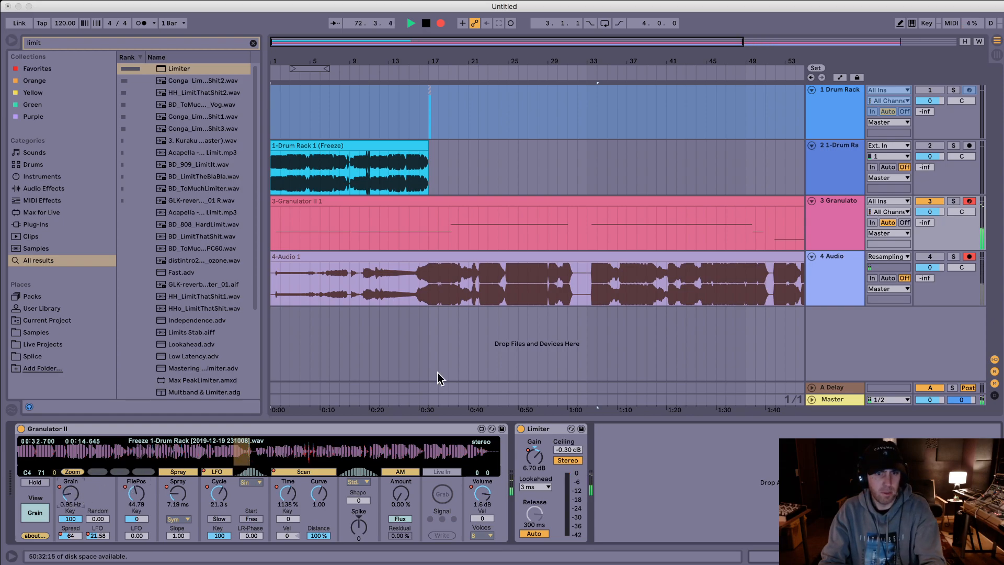
key(space)
Step: Insert a new audio track below the resampling track and move the recorded 4-Audio 1 clip onto it
drag(640, 63, 640, 31)
click(836, 262)
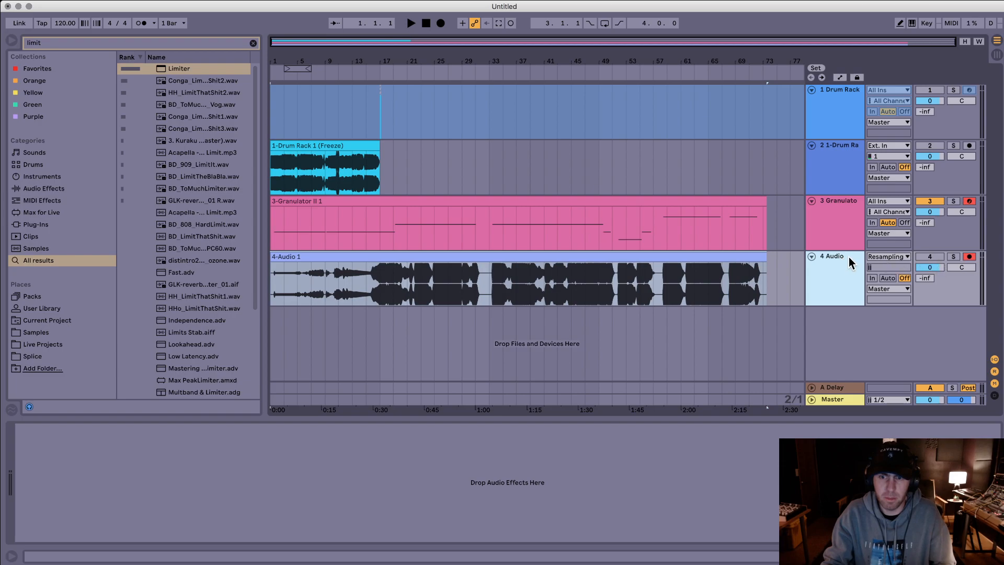
key(super+t)
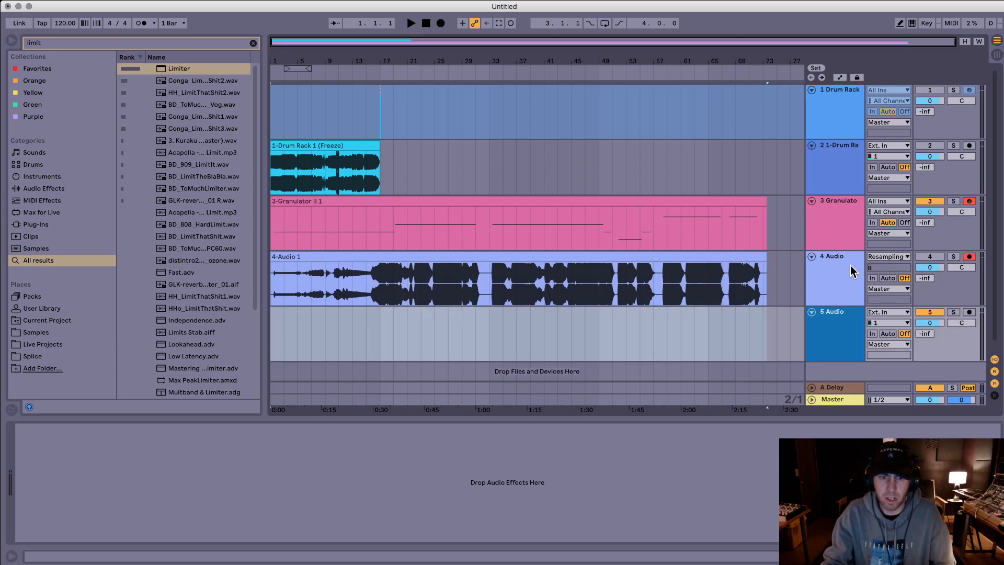
click(743, 261)
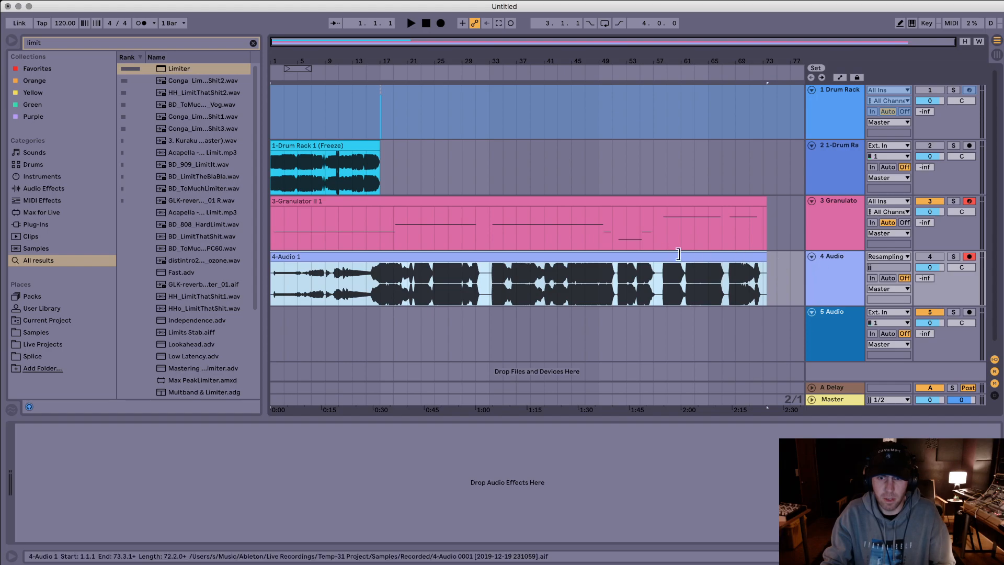
drag(727, 256, 723, 311)
Step: Search the browser for "saturn" and load FF Saturn onto the new audio track holding the recorded clip
text(saturn)
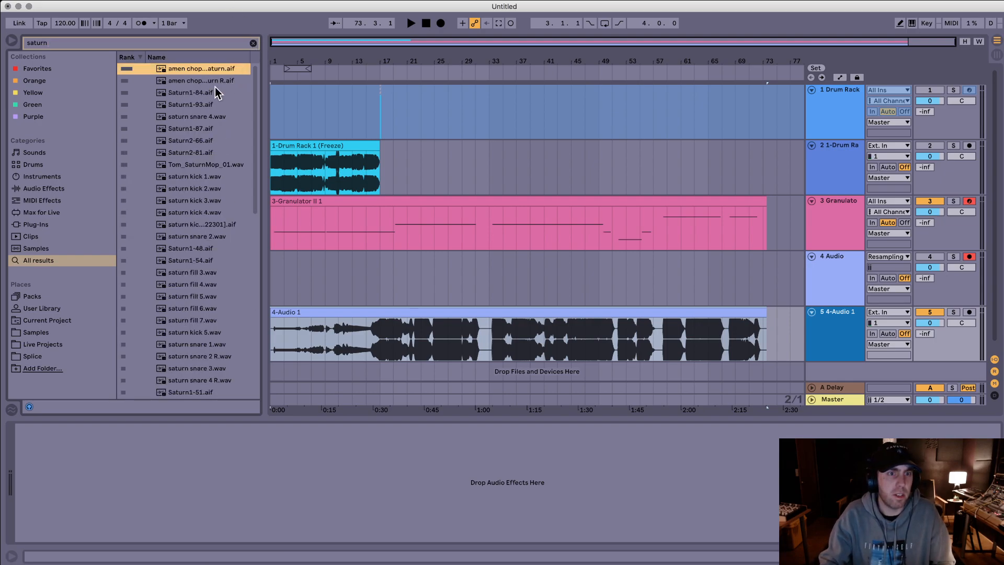
scroll(213, 93, down, 10)
scroll(213, 93, down, 3)
double_click(193, 392)
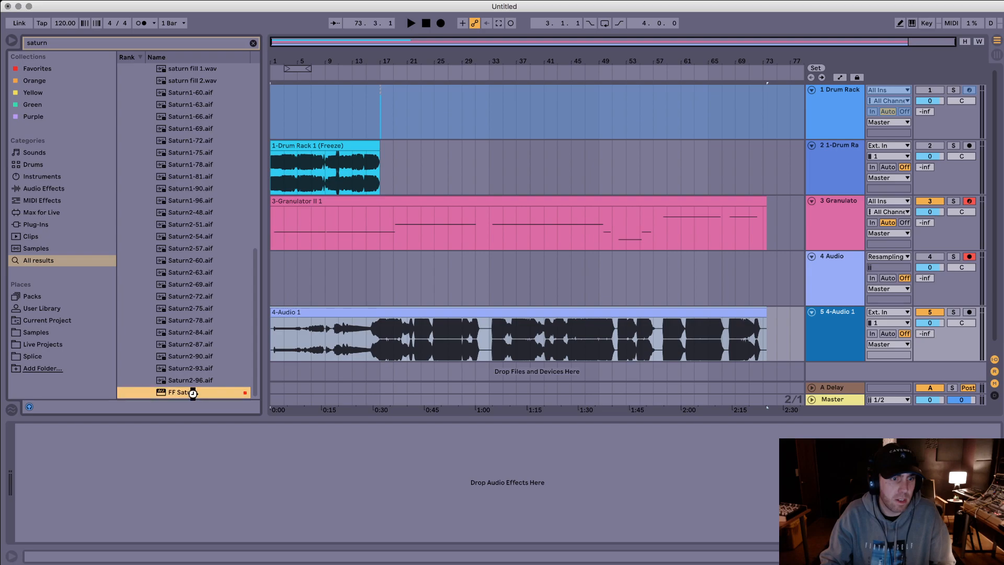
drag(604, 297, 526, 207)
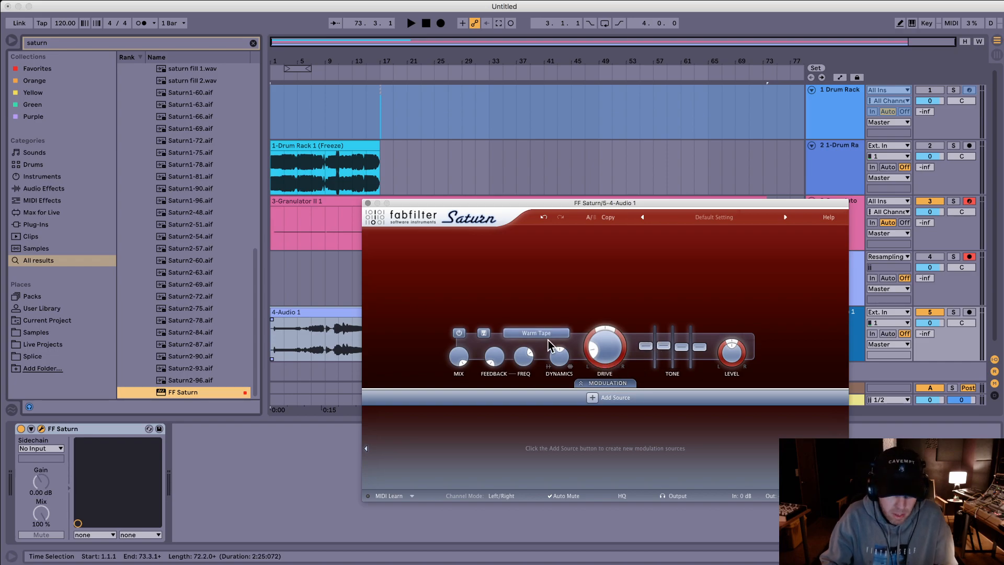
Step: Play the recorded clip from its start and raise Saturn's Band 1 feedback amount to 61.361%
click(304, 313)
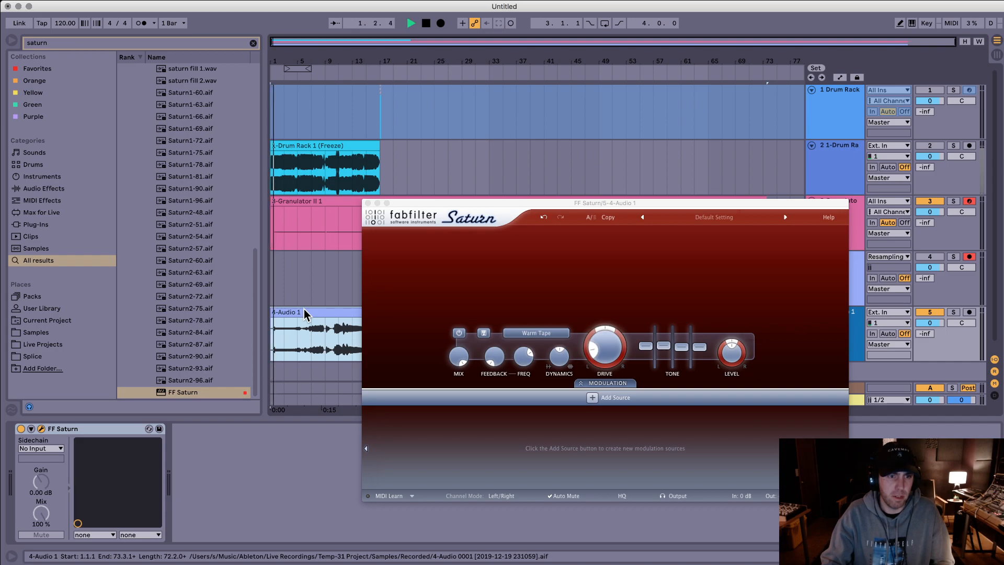
drag(496, 358, 506, 294)
drag(498, 360, 503, 304)
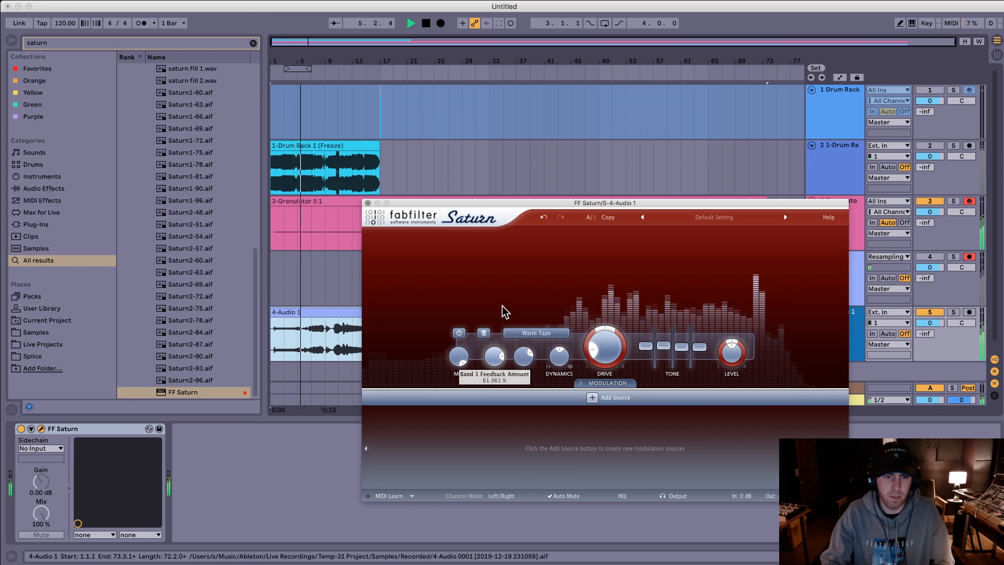
key(space)
Step: Set the global quantization to None and start recording onto the resampling track from bar 1
drag(339, 284, 270, 280)
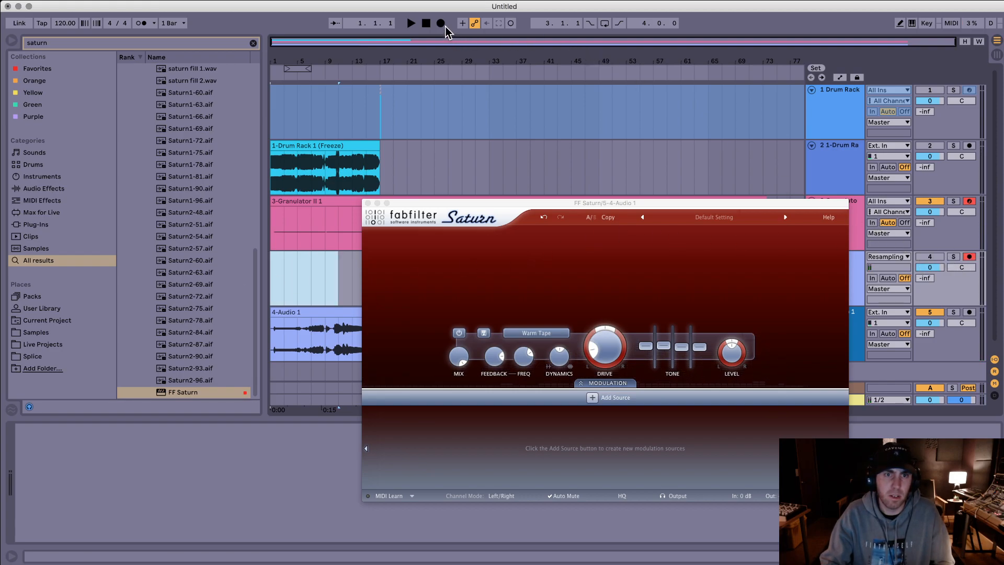
click(159, 21)
click(172, 24)
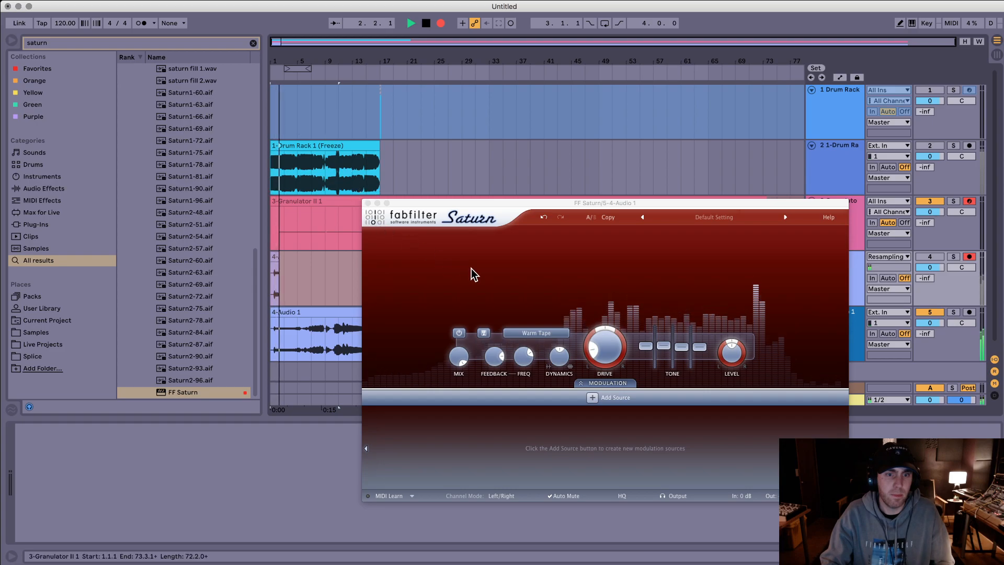
Step: While recording, lower Saturn's Band 1 feedback frequency to 10 Hz and sweep it up through 34.510 Hz to 46.791 Hz
drag(492, 357, 524, 434)
drag(524, 356, 524, 415)
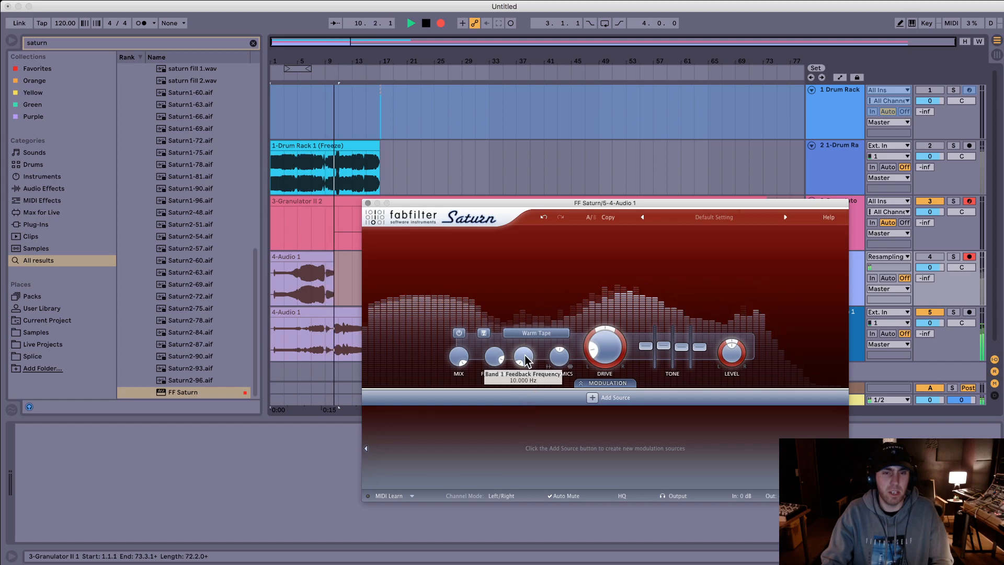
drag(527, 361, 515, 330)
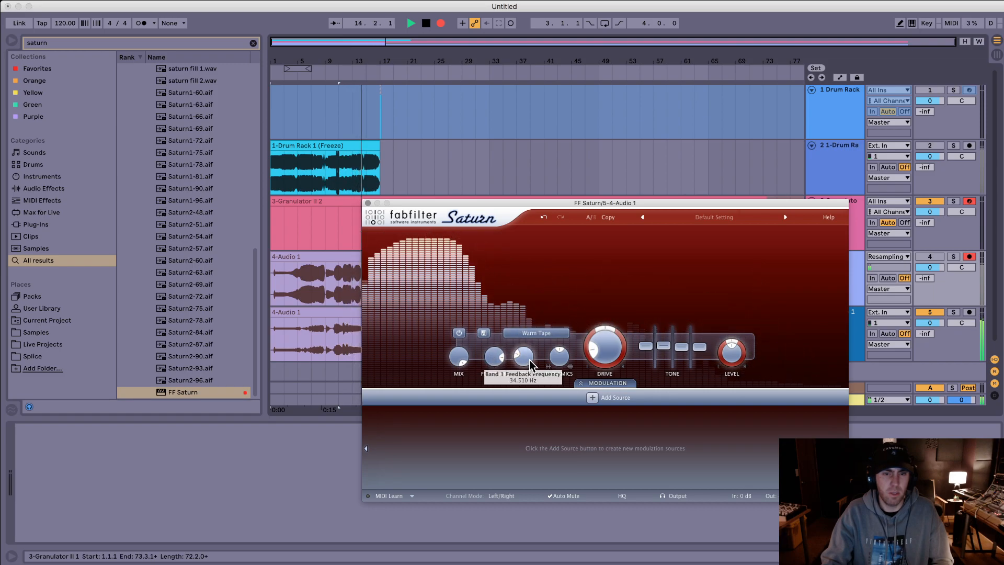
drag(684, 344, 686, 346)
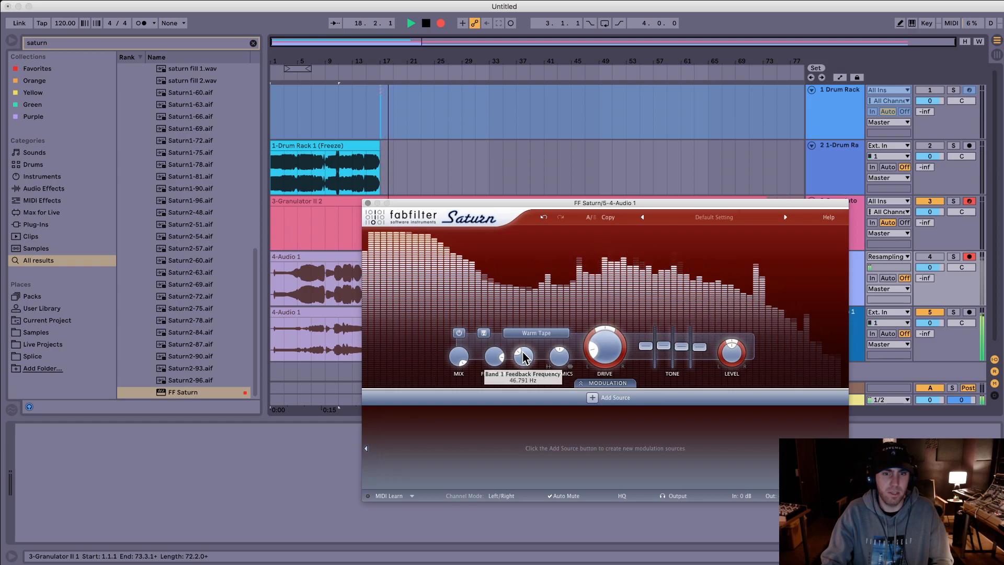
Step: While recording, move Saturn's Band 1 feedback frequency to 56.922 Hz and set the feedback amount to 30.006%
drag(494, 356, 517, 386)
drag(489, 356, 487, 373)
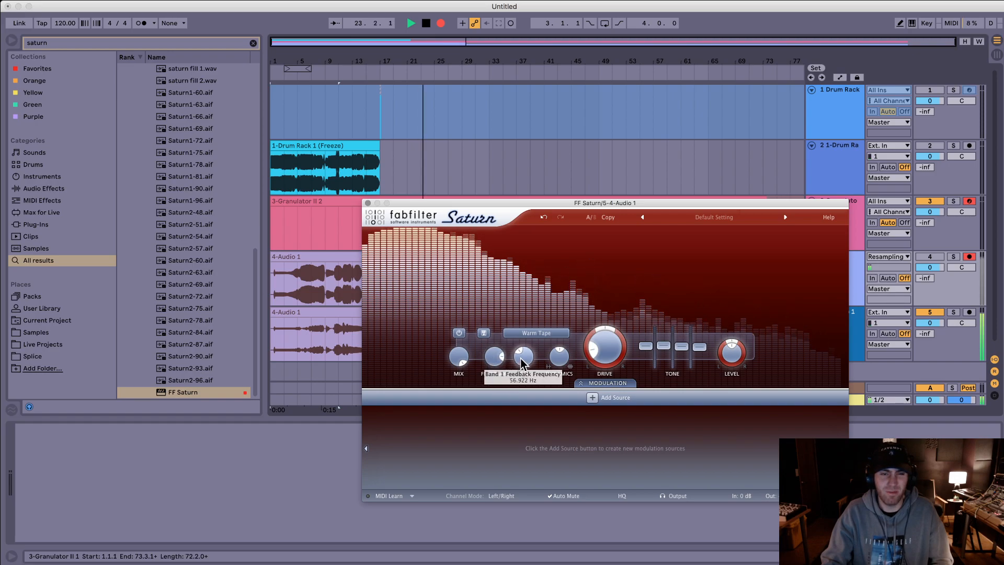
drag(496, 358, 496, 321)
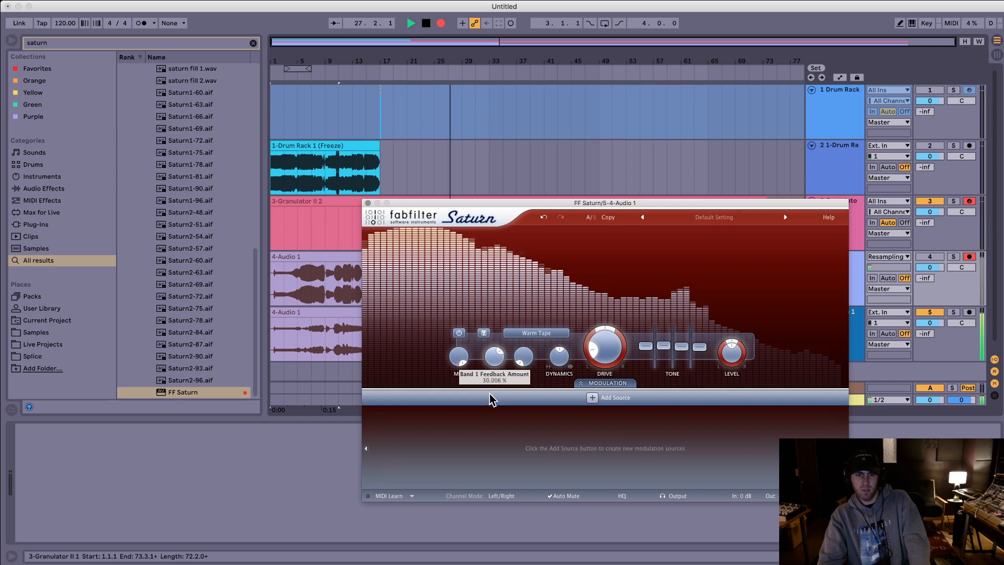
Step: While recording, sweep Saturn's Band 1 feedback frequency through 35.659 Hz and move the plug-in window clear of the recorded clips
drag(524, 357, 534, 307)
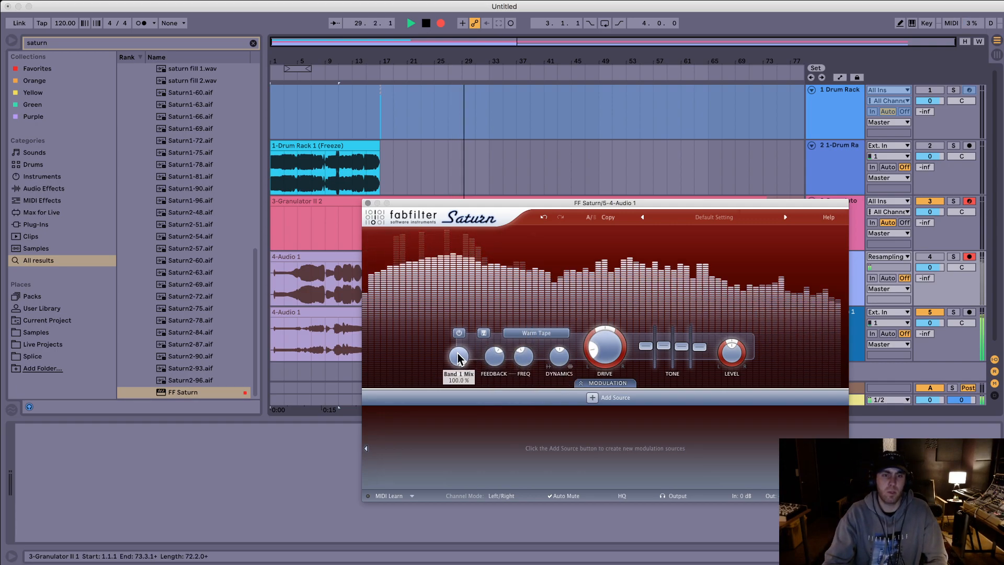
drag(523, 366, 540, 319)
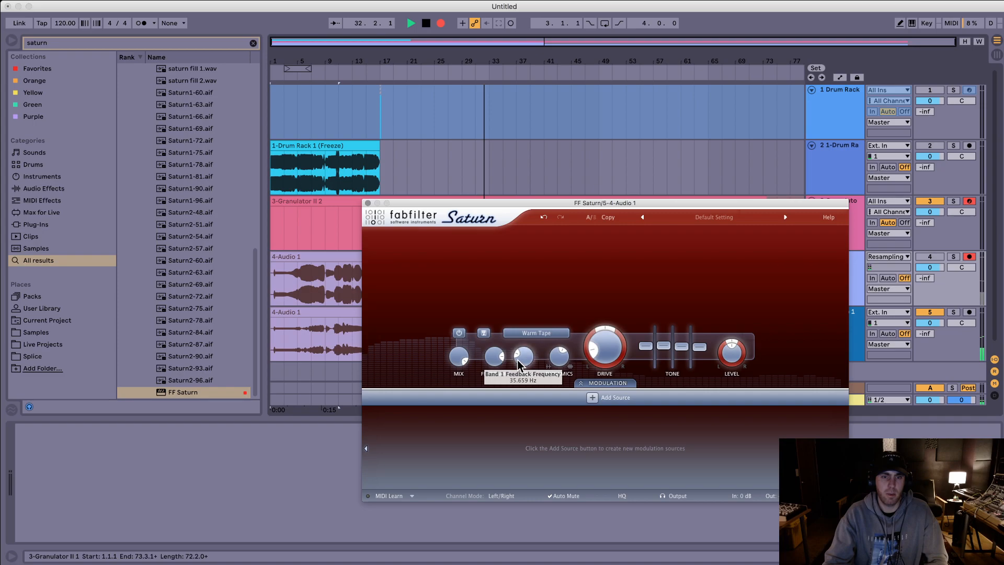
drag(500, 202, 742, 242)
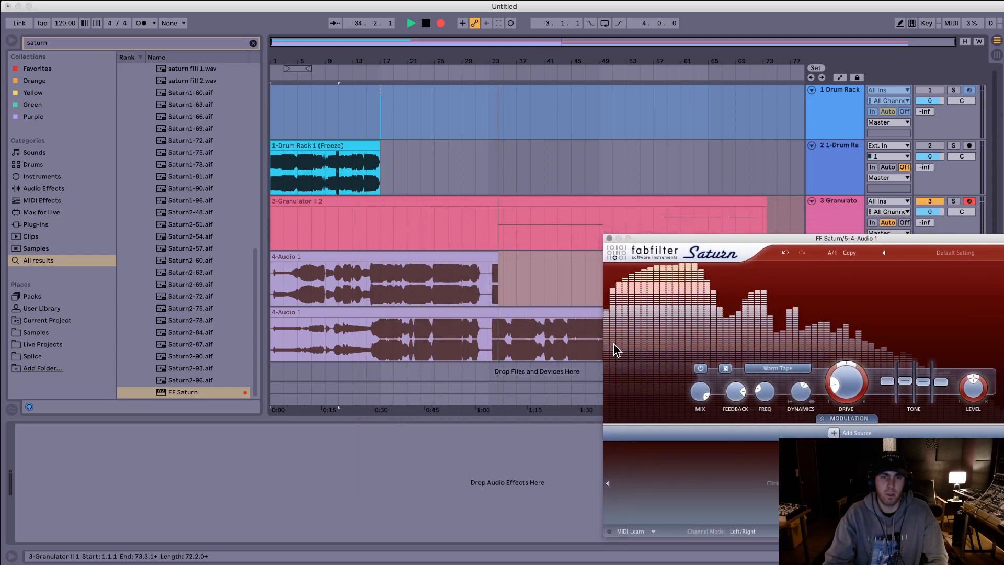
drag(704, 239, 798, 263)
Step: Raise Saturn's Band 1 feedback amount while recording, and finish the take around bar 57 by stopping the transport and closing the plug-in window
drag(830, 419, 871, 429)
drag(976, 410, 978, 406)
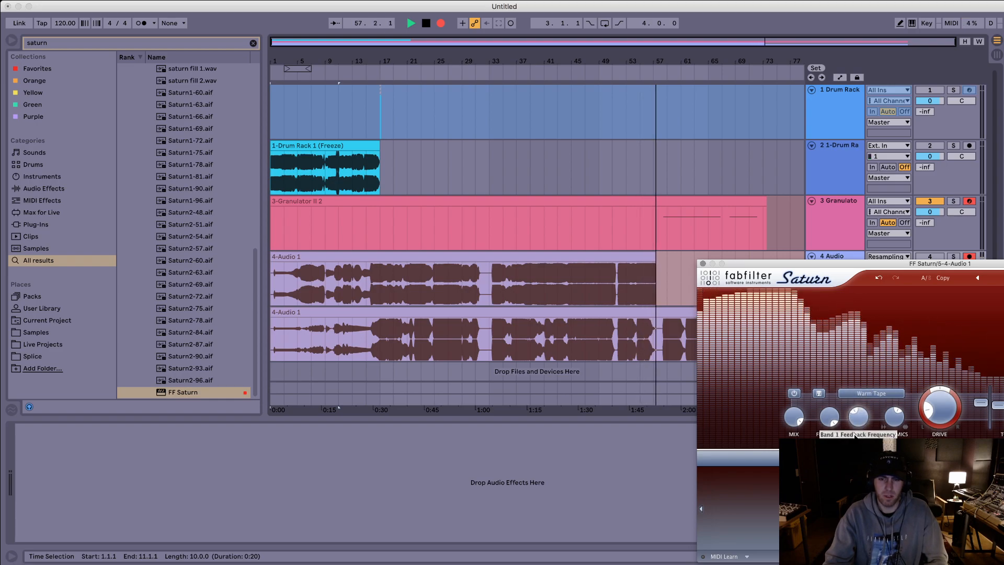
key(space)
click(703, 263)
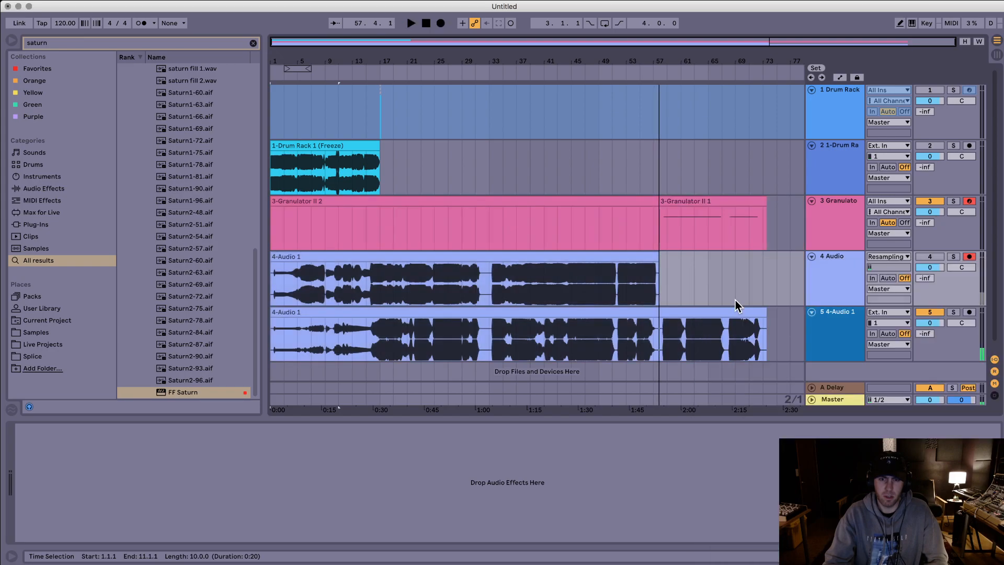
Step: Select the newly recorded clip on the 4 Audio resampling track and switch to OBS
click(658, 257)
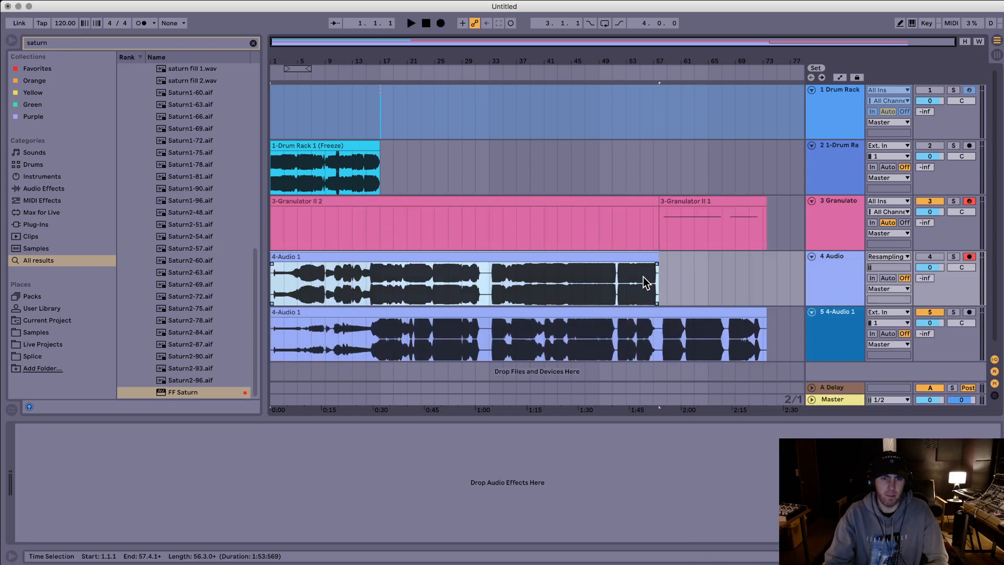
click(808, 250)
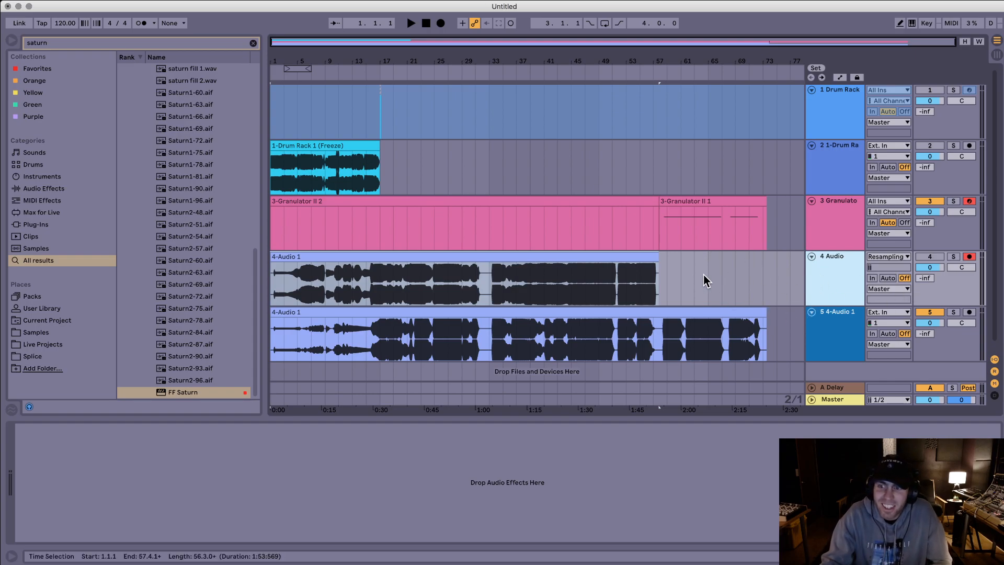
click(626, 265)
click(656, 315)
click(620, 259)
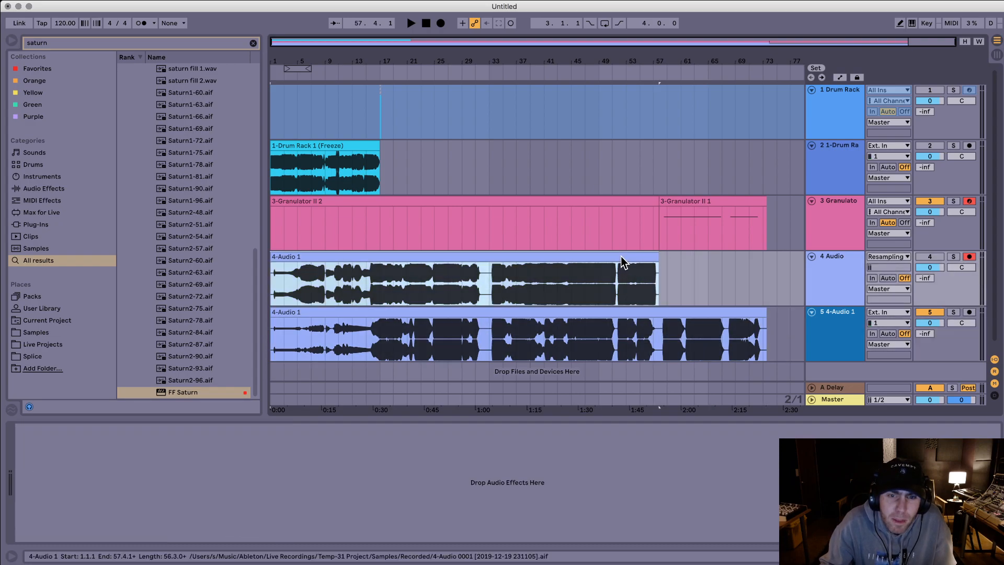
click(693, 278)
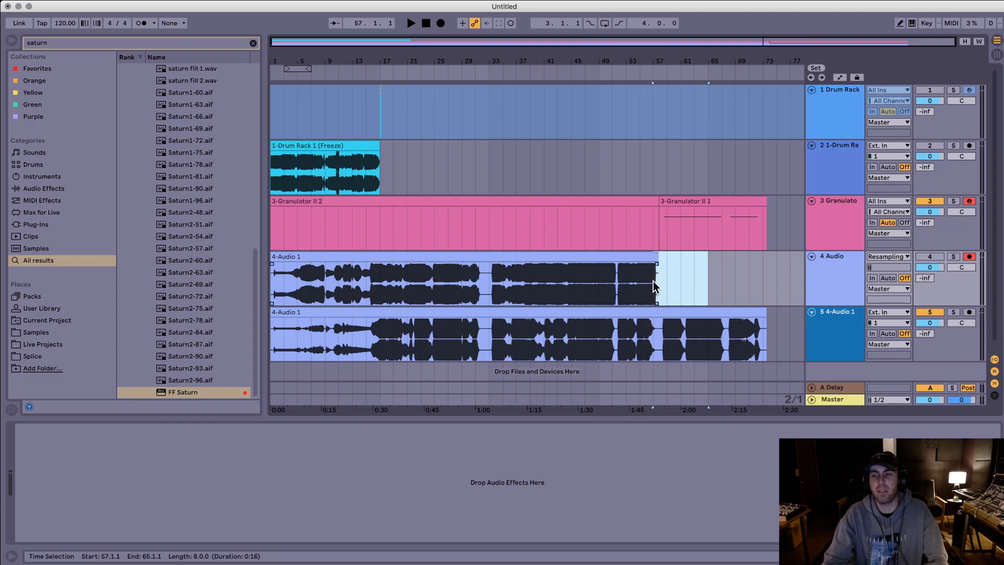
click(631, 256)
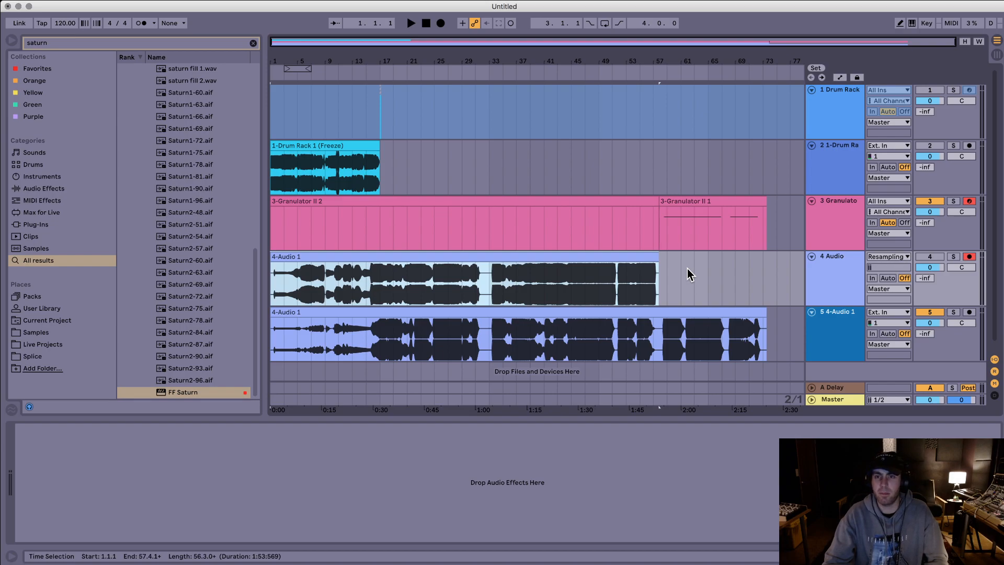
key(super+Tab)
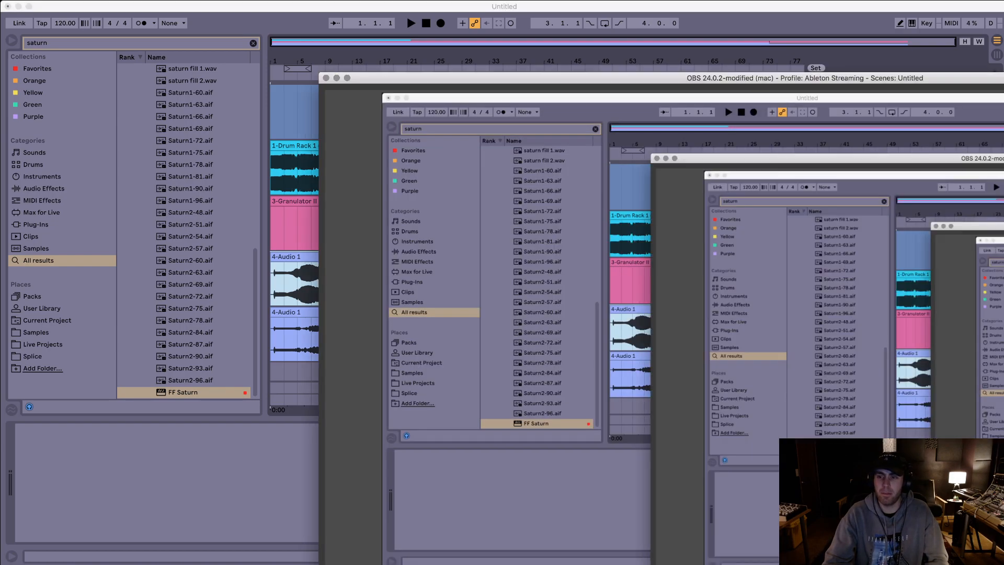